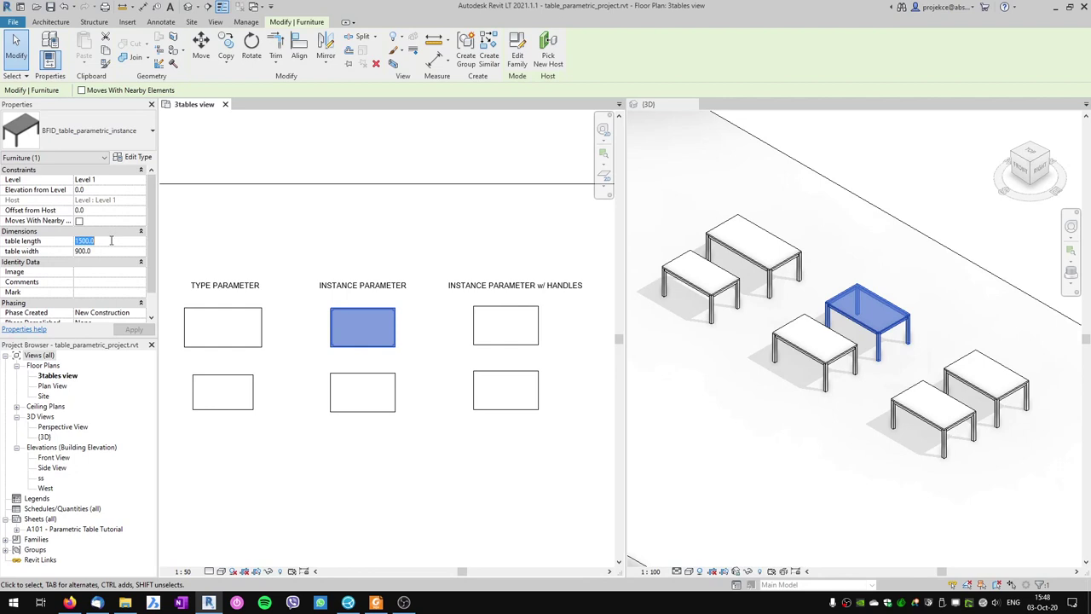
Set the instance table's length to 1900, then stretch the handles table to 2787.8 by 1246.9
{"action": "type", "text": "1900"}
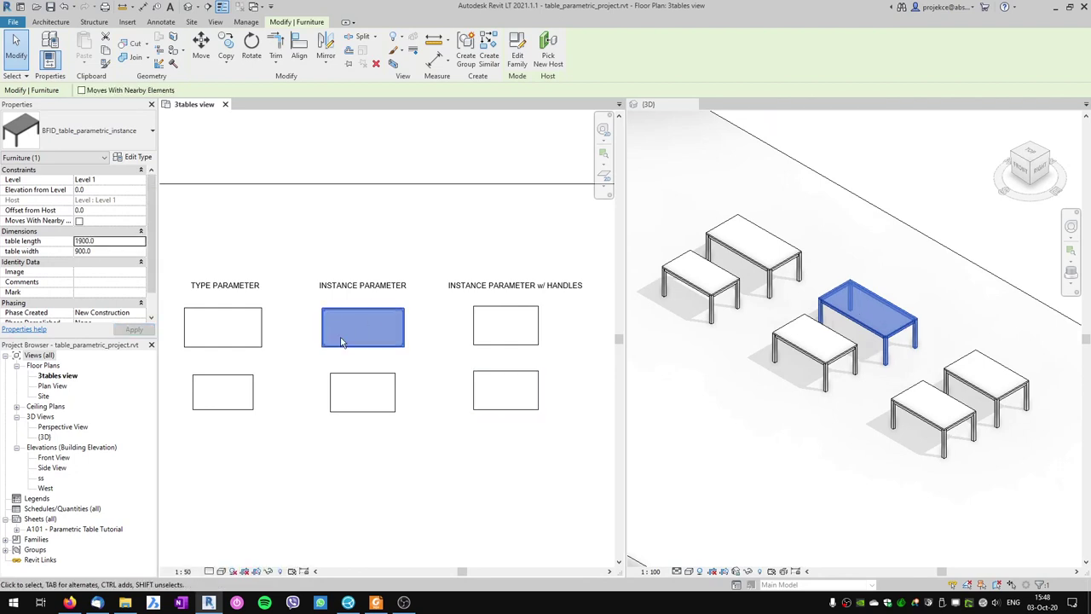
{"action": "key", "text": "Escape"}
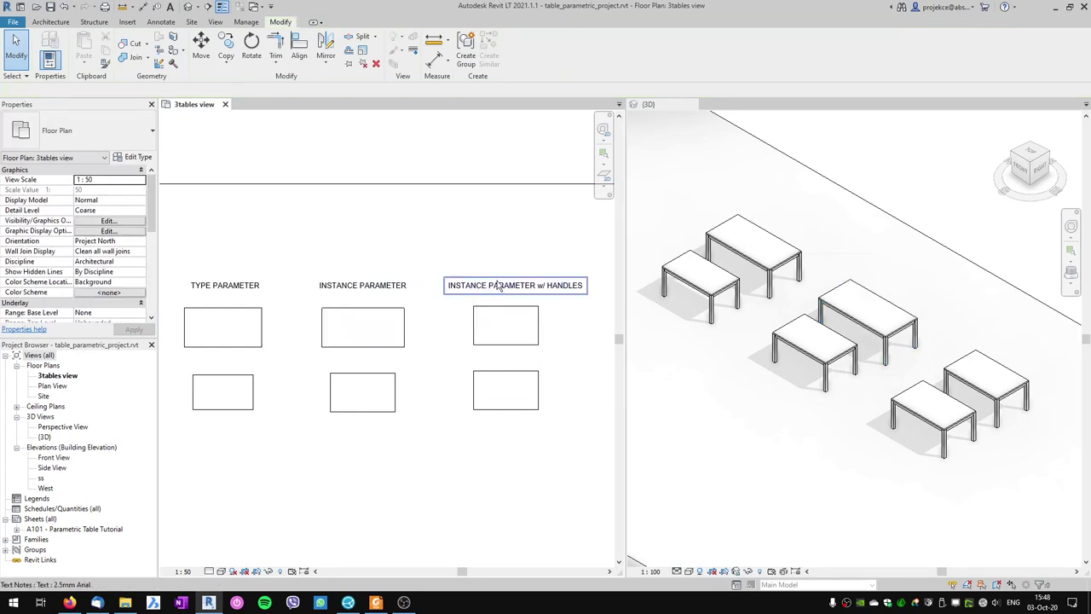
{"action": "left_click", "coordinate": [538, 322]}
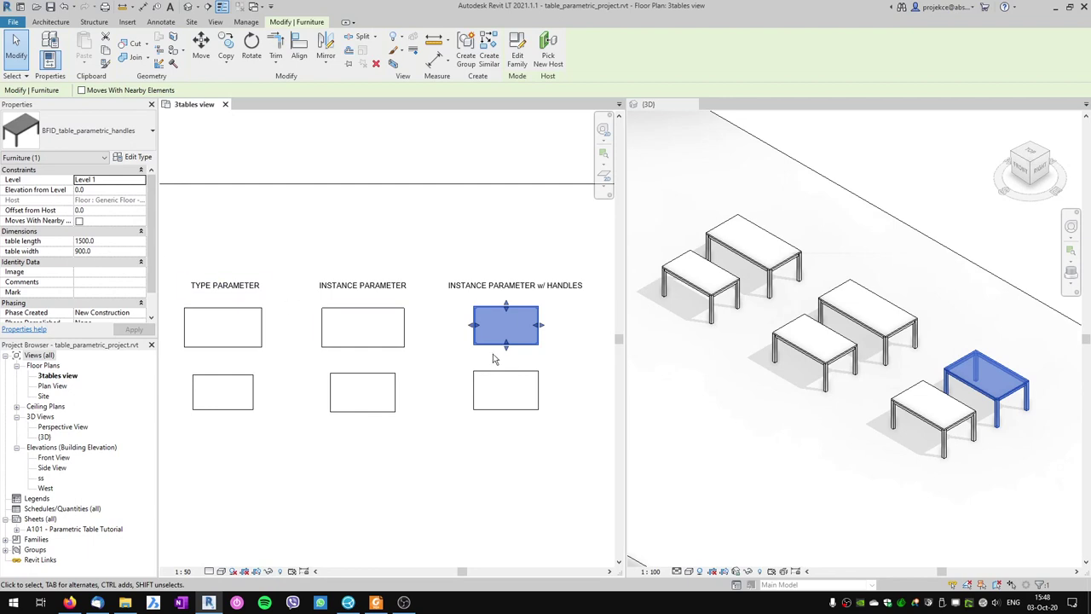
{"action": "left_click_drag", "start_coordinate": [538, 324], "coordinate": [521, 360]}
{"action": "left_click_drag", "start_coordinate": [474, 332], "coordinate": [449, 333]}
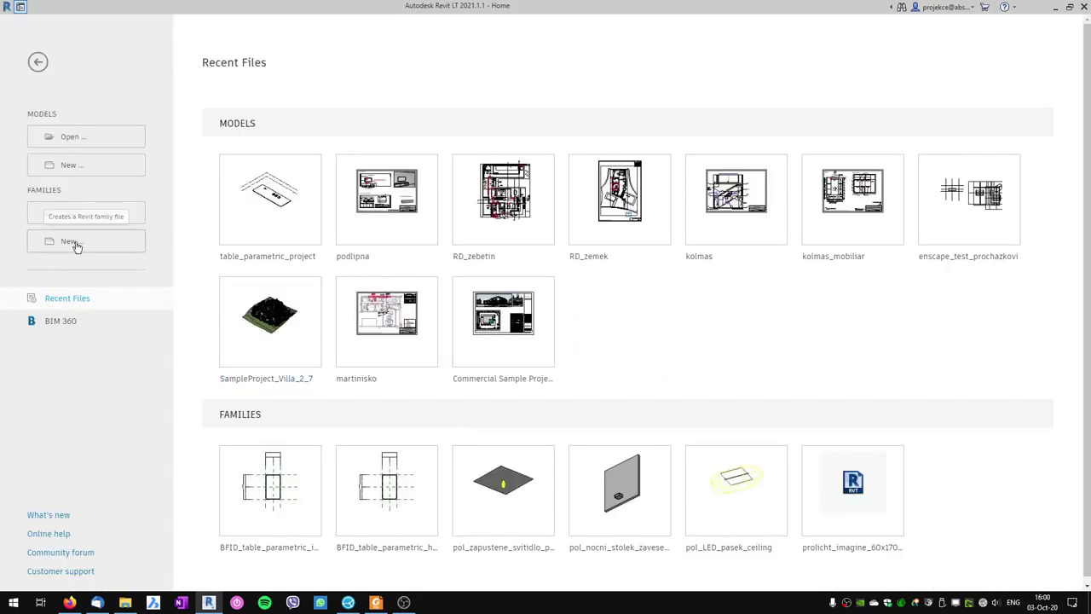
Create a new family from the English Metric Furniture.rft template
{"action": "left_click", "coordinate": [76, 243]}
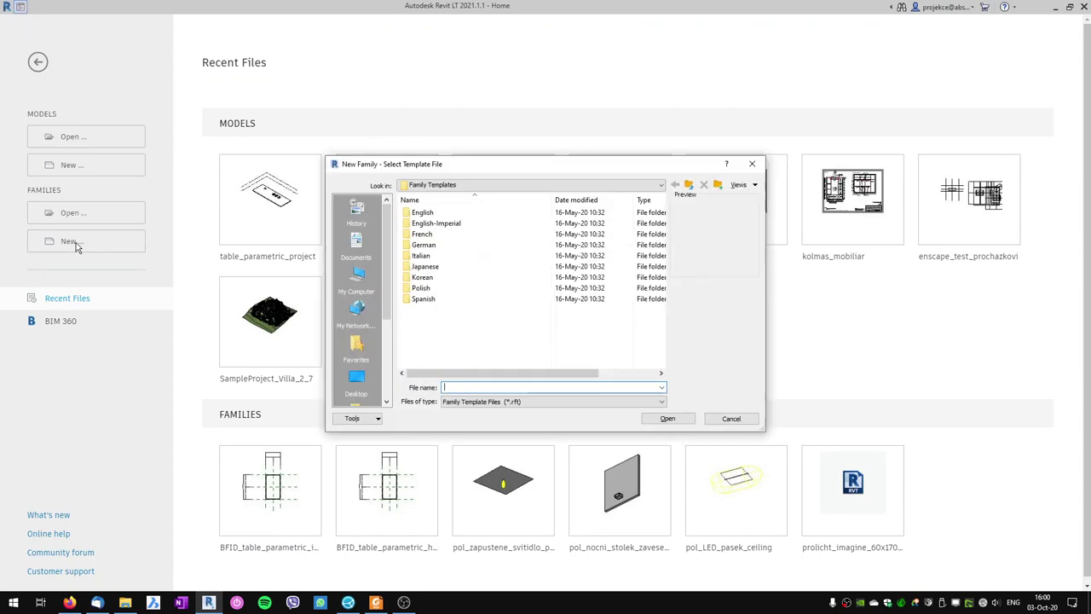
{"action": "double_click", "coordinate": [431, 217]}
{"action": "scroll", "coordinate": [426, 281], "scroll_direction": "down", "scroll_amount": 5}
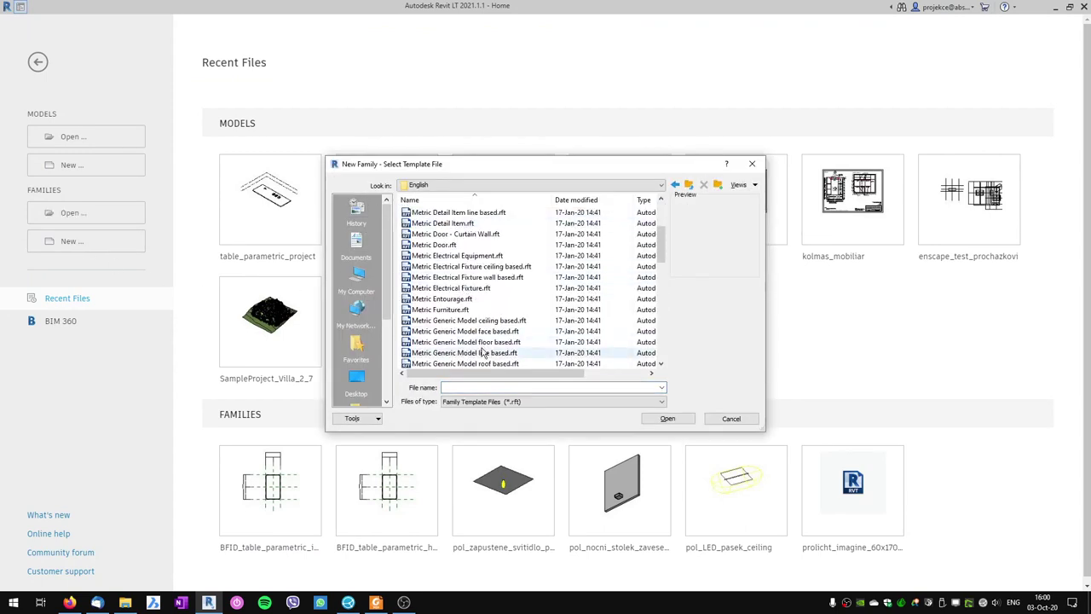
{"action": "left_click", "coordinate": [445, 310]}
{"action": "left_click", "coordinate": [666, 420]}
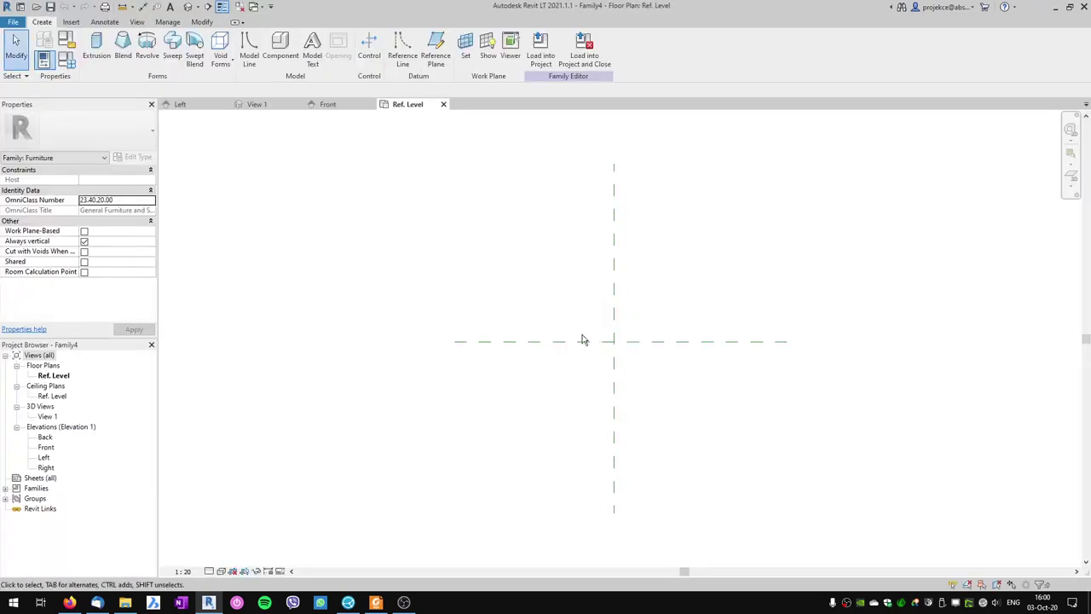
Draw two Not a Reference vertical reference planes, left and right of centre
{"action": "left_click", "coordinate": [435, 60]}
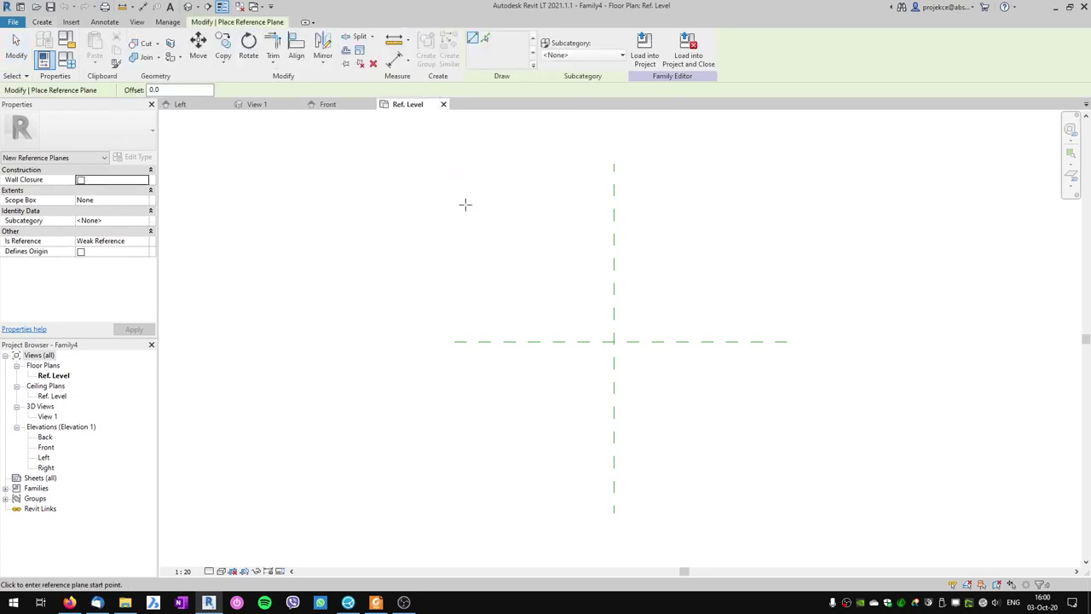
{"action": "left_click", "coordinate": [146, 243]}
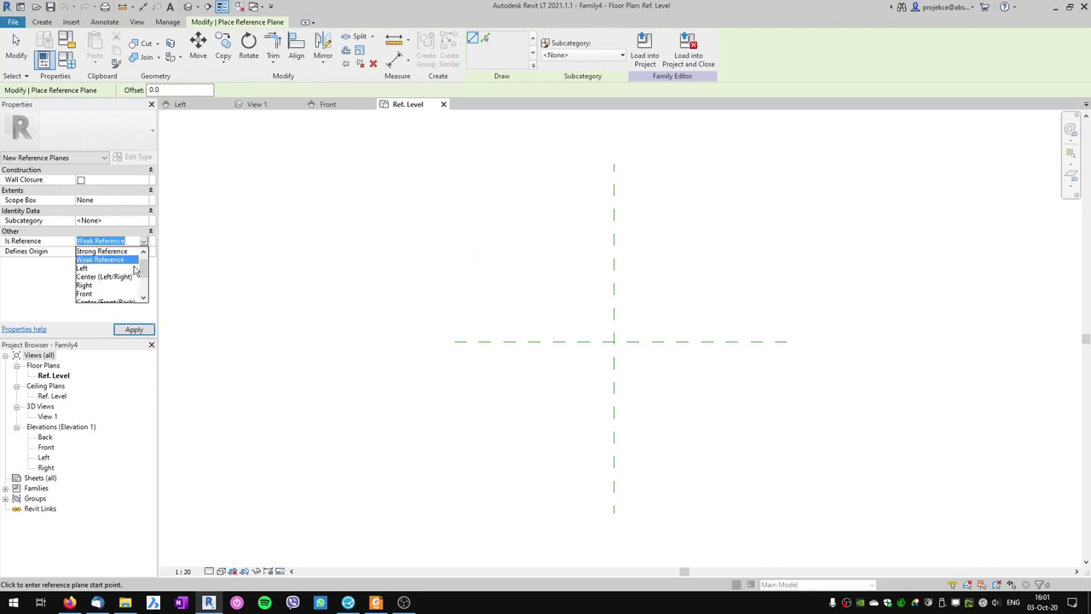
{"action": "left_click", "coordinate": [99, 252]}
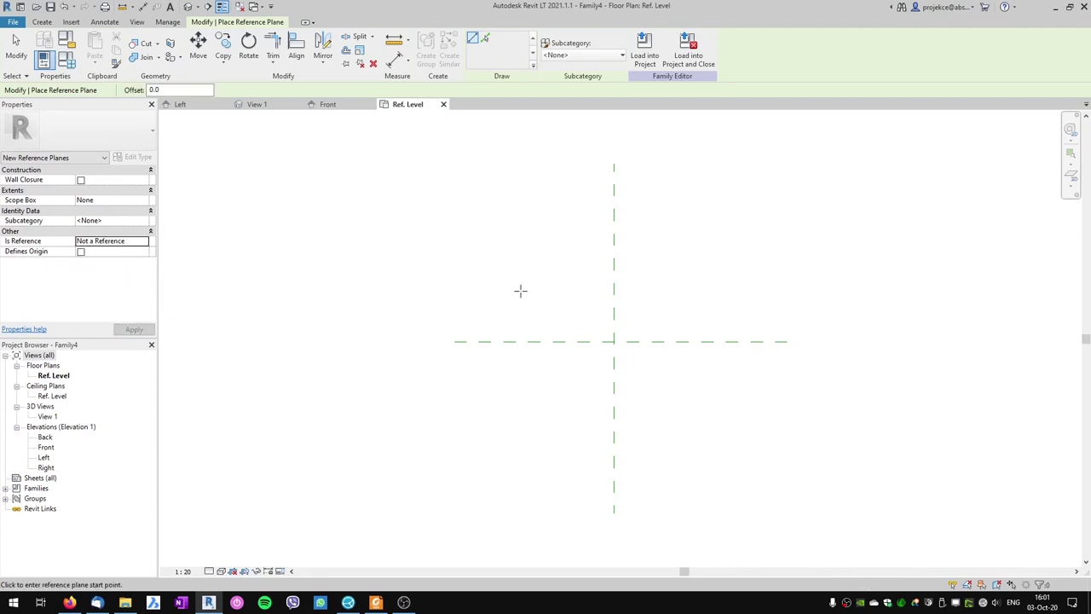
{"action": "left_click", "coordinate": [526, 244]}
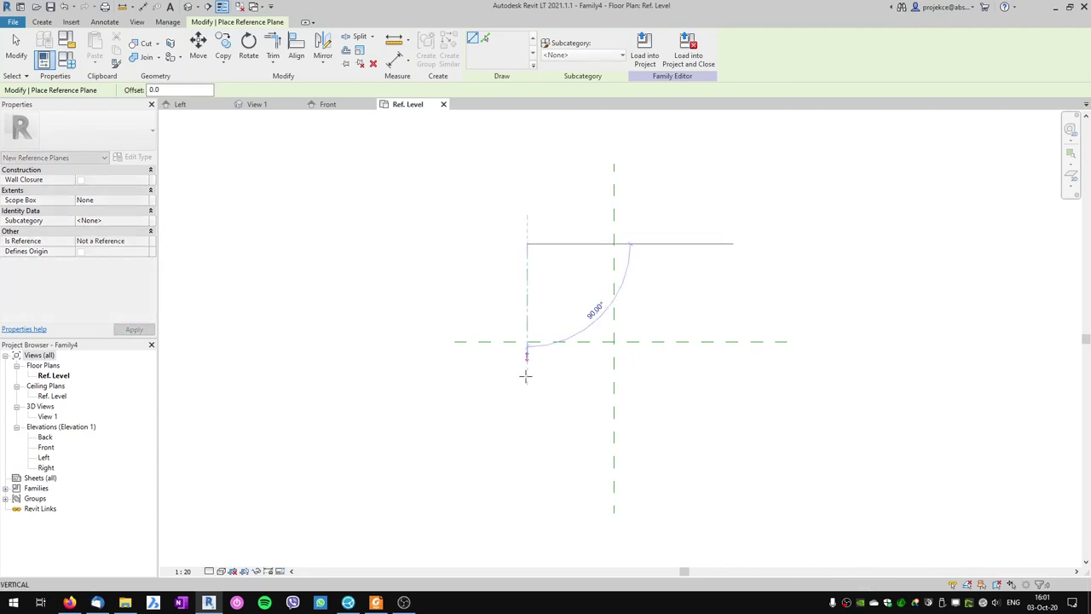
{"action": "left_click", "coordinate": [527, 477]}
{"action": "left_click", "coordinate": [698, 242]}
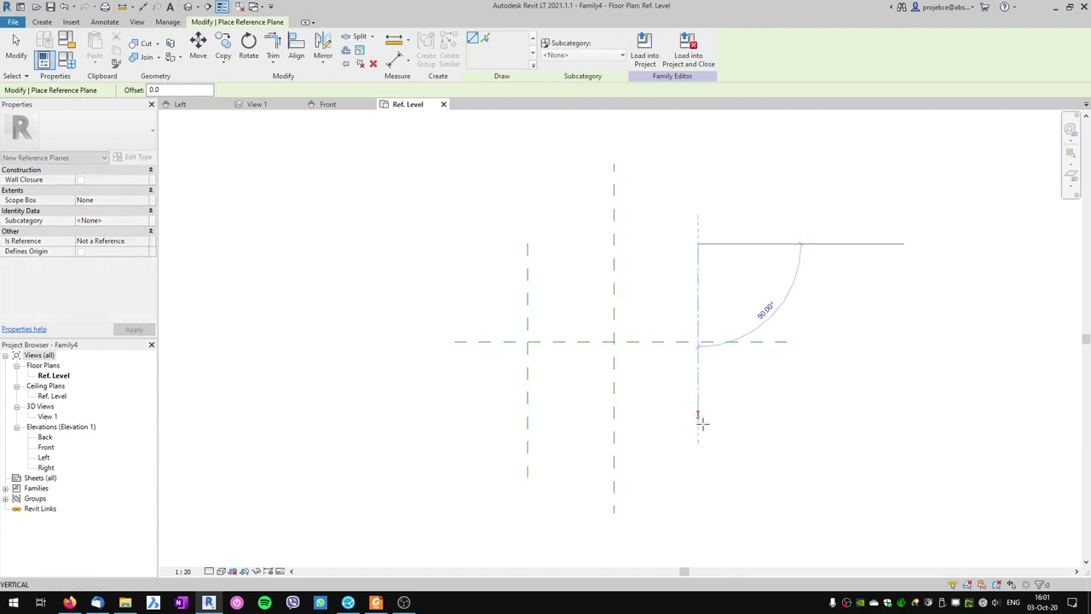
{"action": "left_click", "coordinate": [697, 477]}
Draw two horizontal reference planes, below and above the centre plane
{"action": "left_click", "coordinate": [477, 441]}
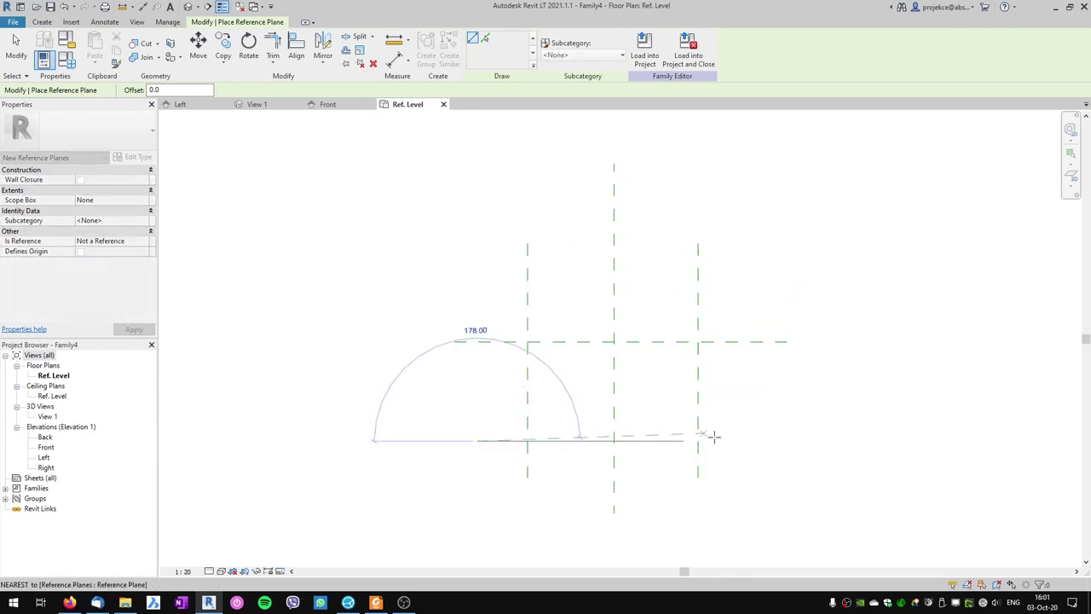
{"action": "left_click", "coordinate": [735, 442]}
{"action": "left_click", "coordinate": [486, 291]}
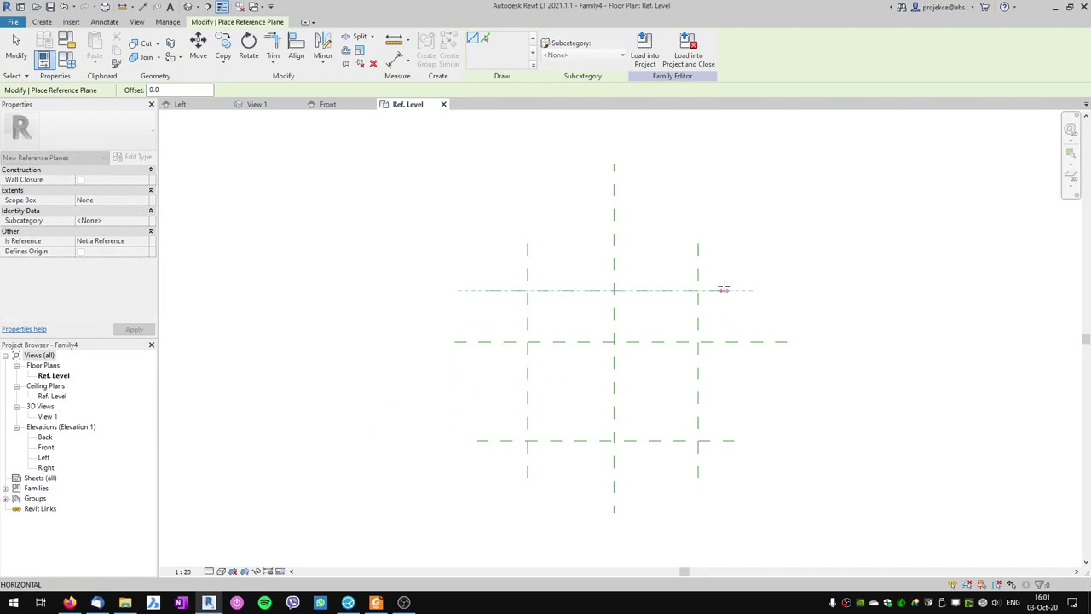
{"action": "left_click", "coordinate": [733, 291]}
{"action": "key", "text": "Escape"}
{"action": "key", "text": "Escape"}
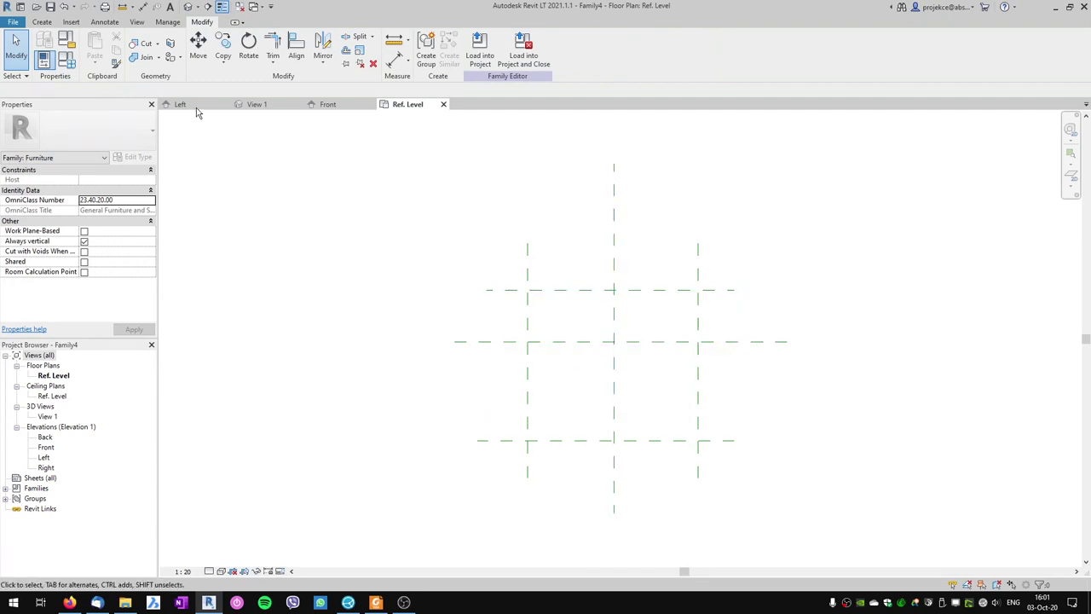
Dimension the three horizontal planes and toggle EQ to centre them in depth
{"action": "left_click", "coordinate": [146, 10]}
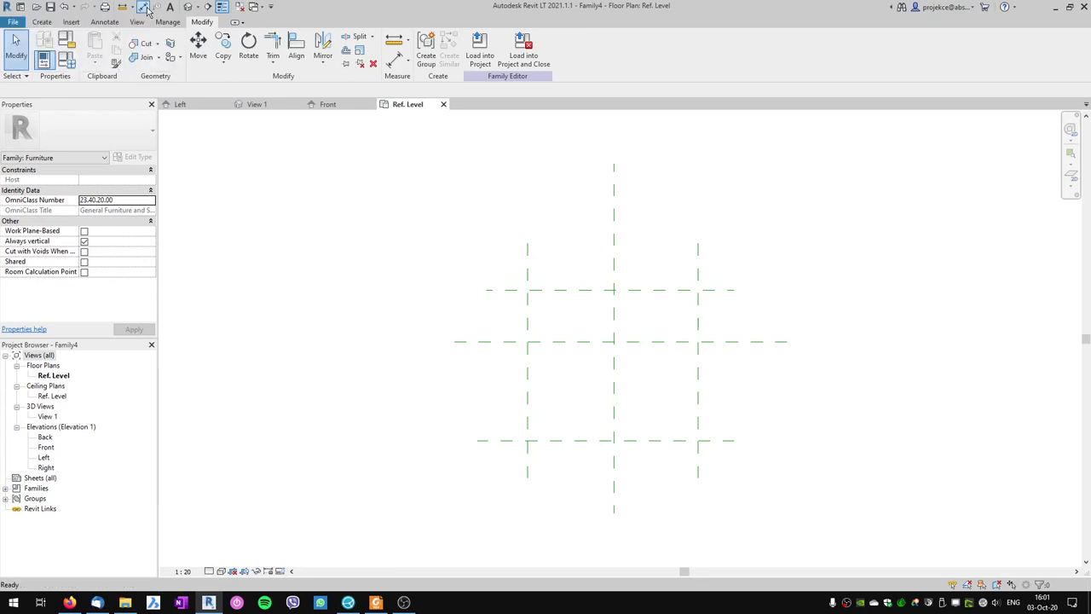
{"action": "left_click", "coordinate": [588, 291]}
{"action": "left_click", "coordinate": [585, 340]}
{"action": "left_click", "coordinate": [578, 442]}
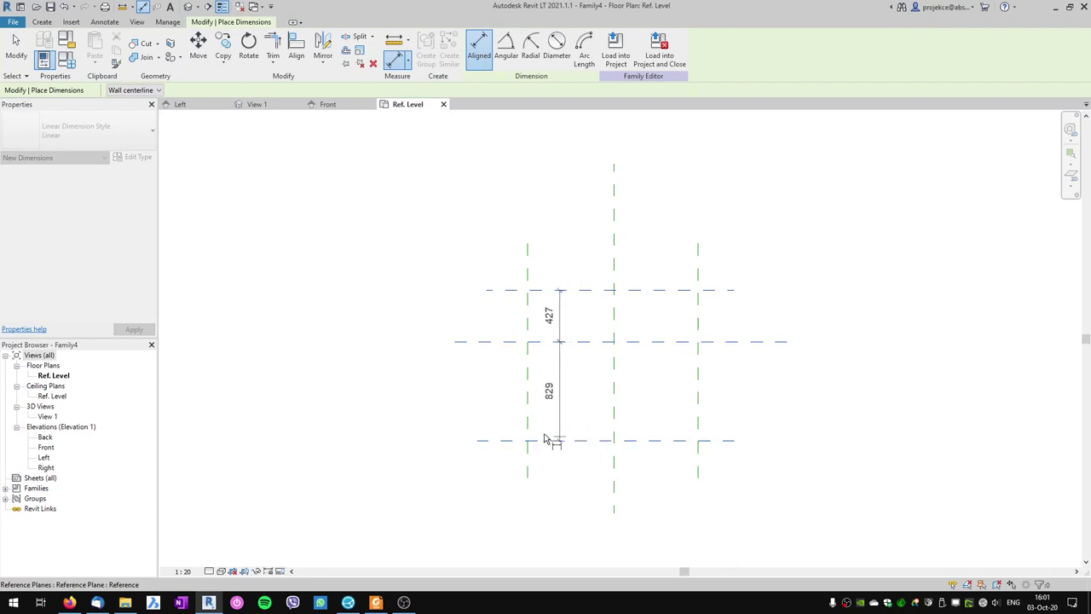
{"action": "left_click", "coordinate": [477, 407]}
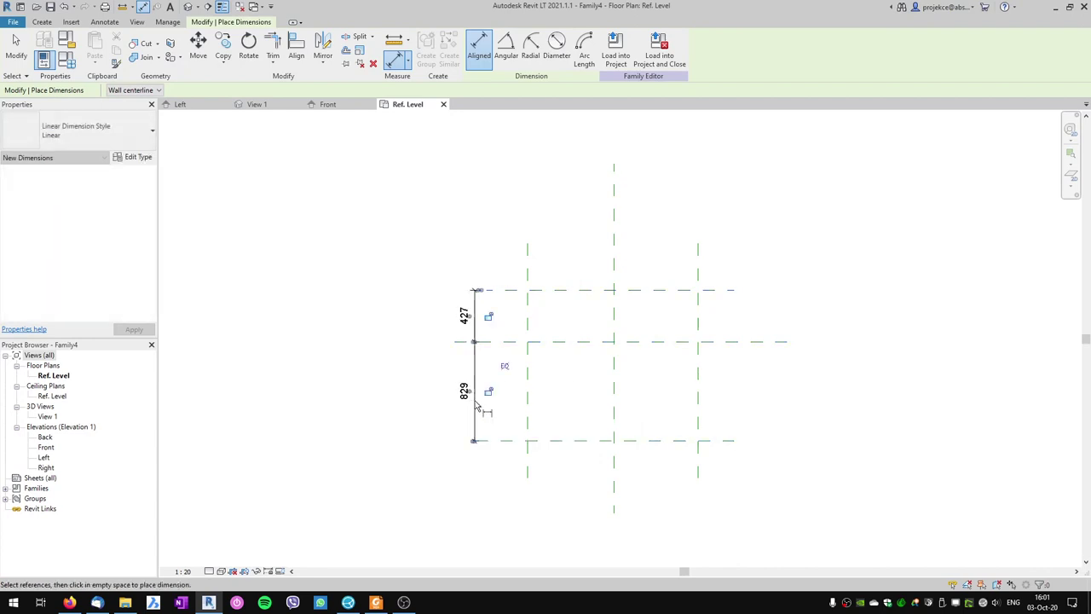
{"action": "left_click", "coordinate": [504, 369]}
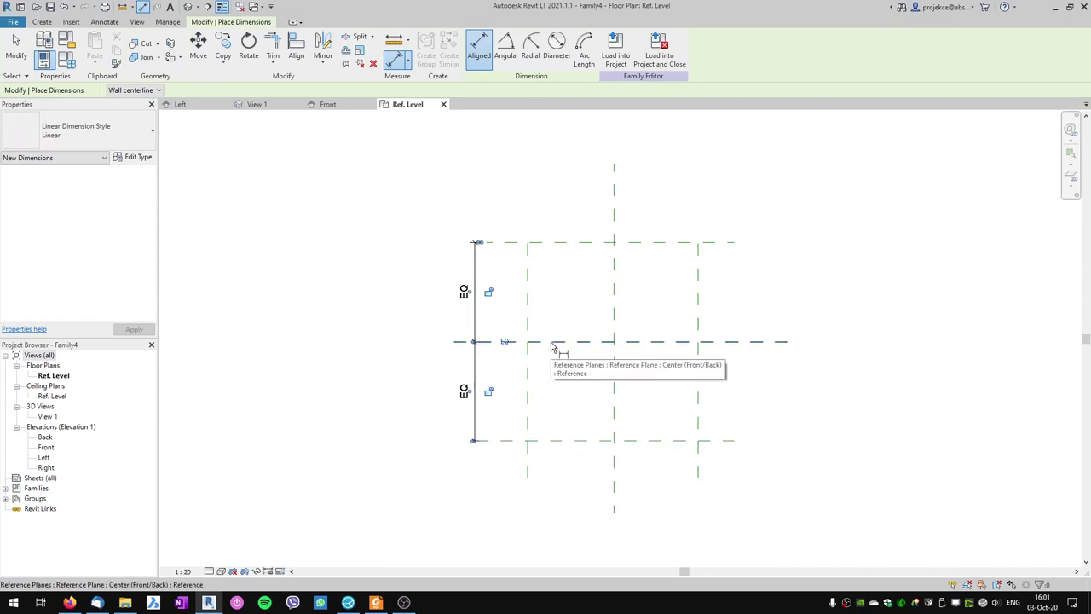
Dimension the three vertical planes and toggle EQ to centre them in width
{"action": "left_click", "coordinate": [528, 273]}
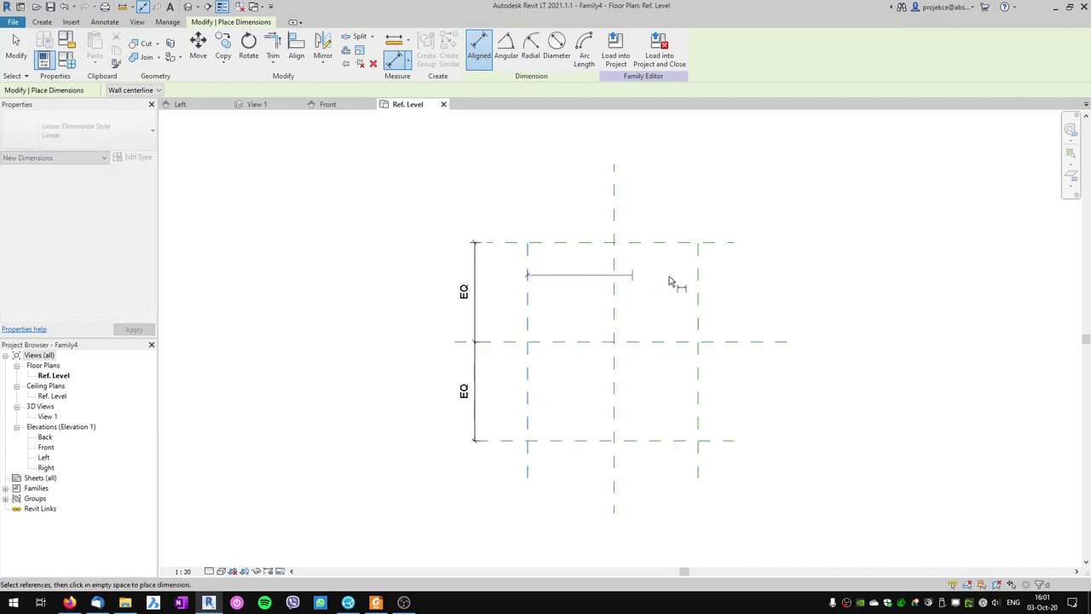
{"action": "left_click", "coordinate": [700, 275]}
{"action": "left_click", "coordinate": [617, 295]}
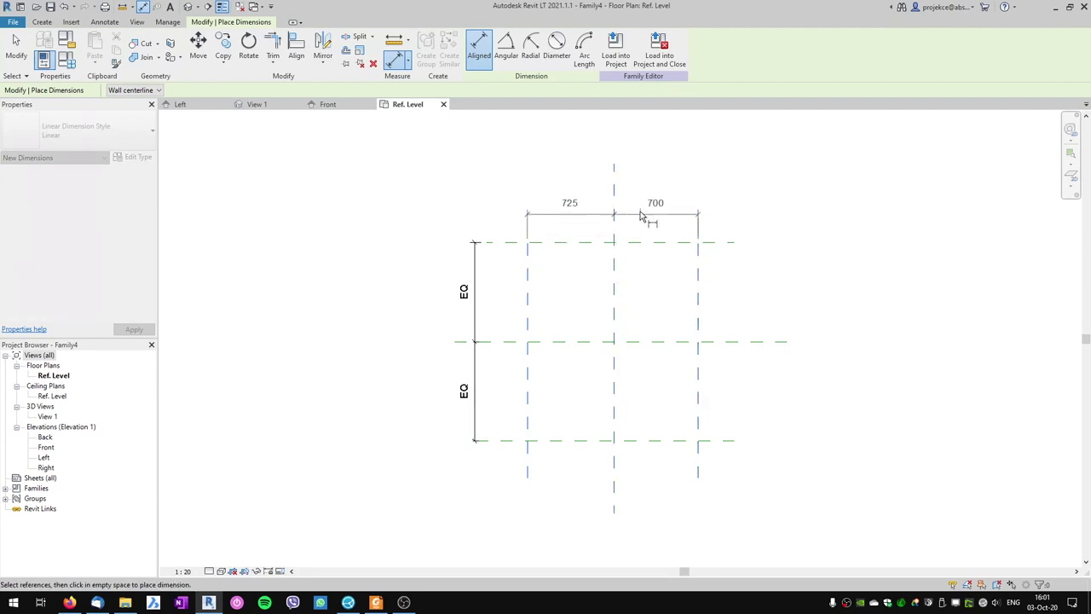
{"action": "left_click", "coordinate": [641, 216]}
{"action": "left_click", "coordinate": [617, 186]}
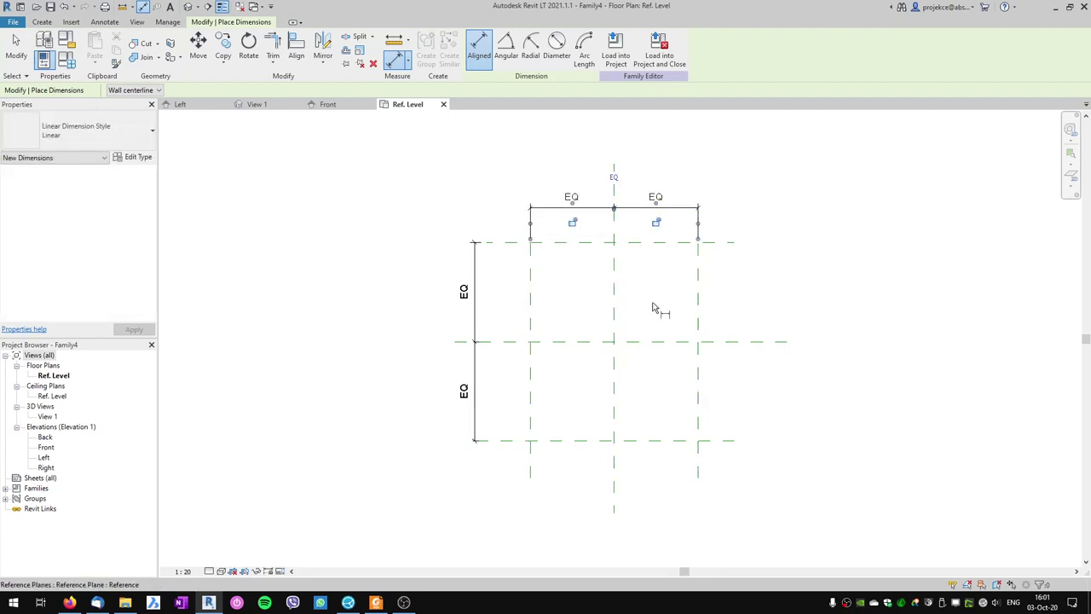
{"action": "left_click", "coordinate": [661, 368]}
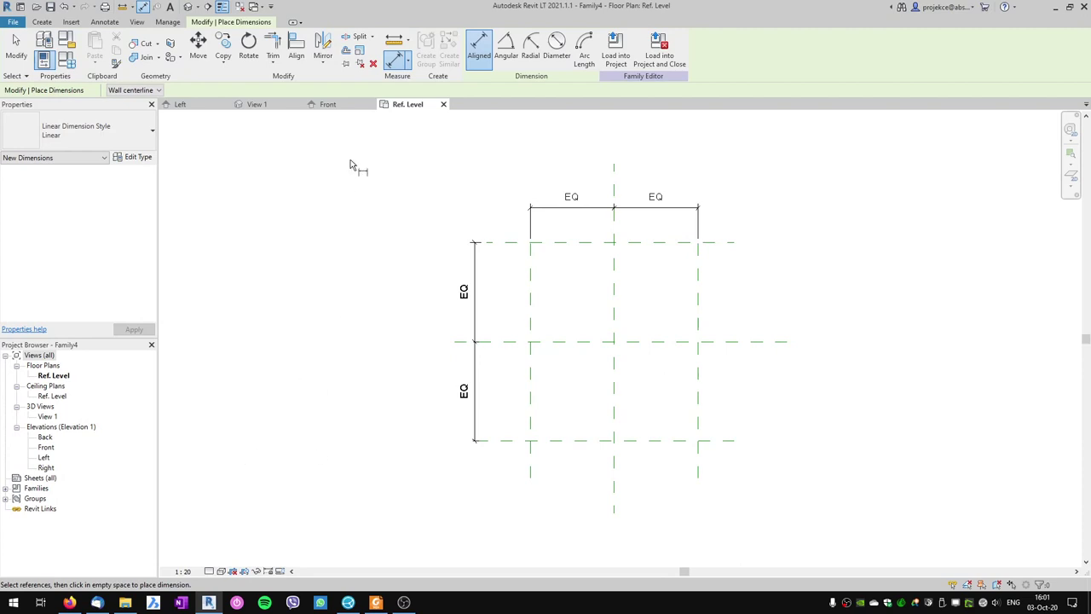
{"action": "left_click", "coordinate": [339, 104]}
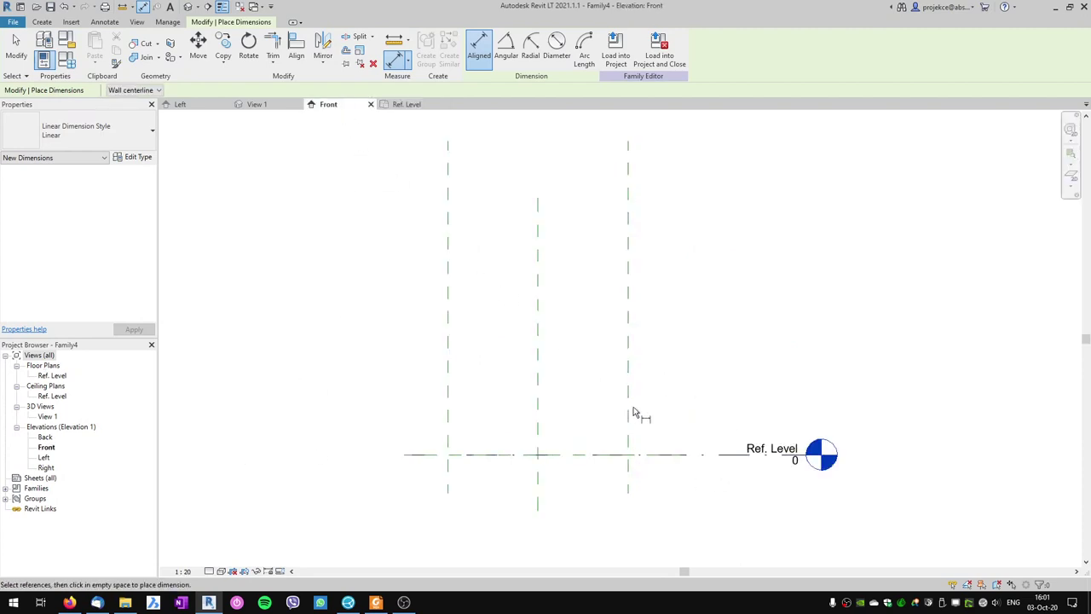
In Front, draw a horizontal reference plane and name it 'top'
{"action": "key", "text": "Escape"}
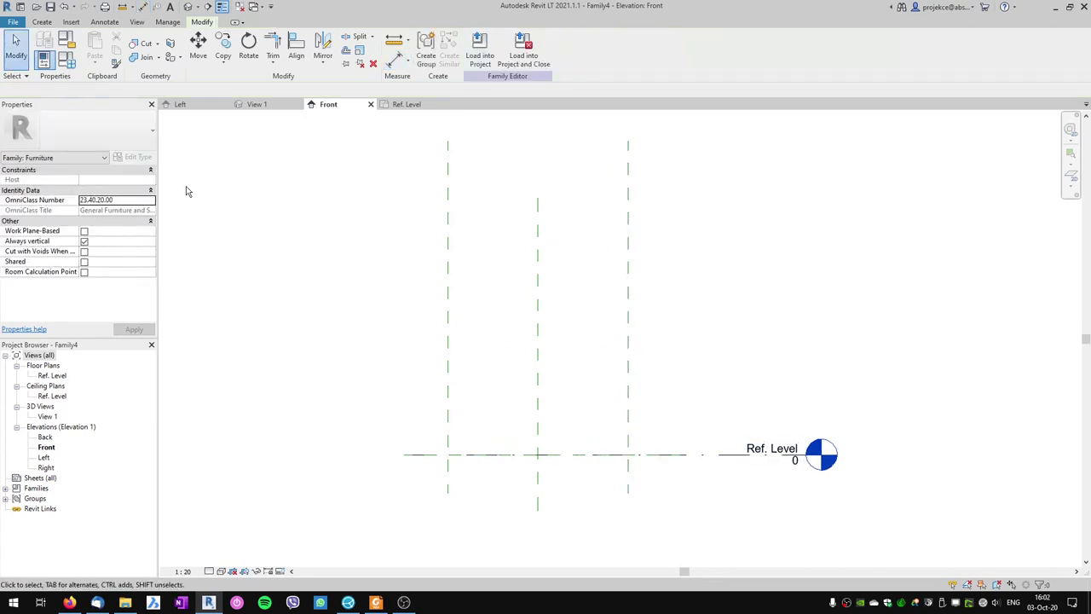
{"action": "left_click", "coordinate": [42, 22]}
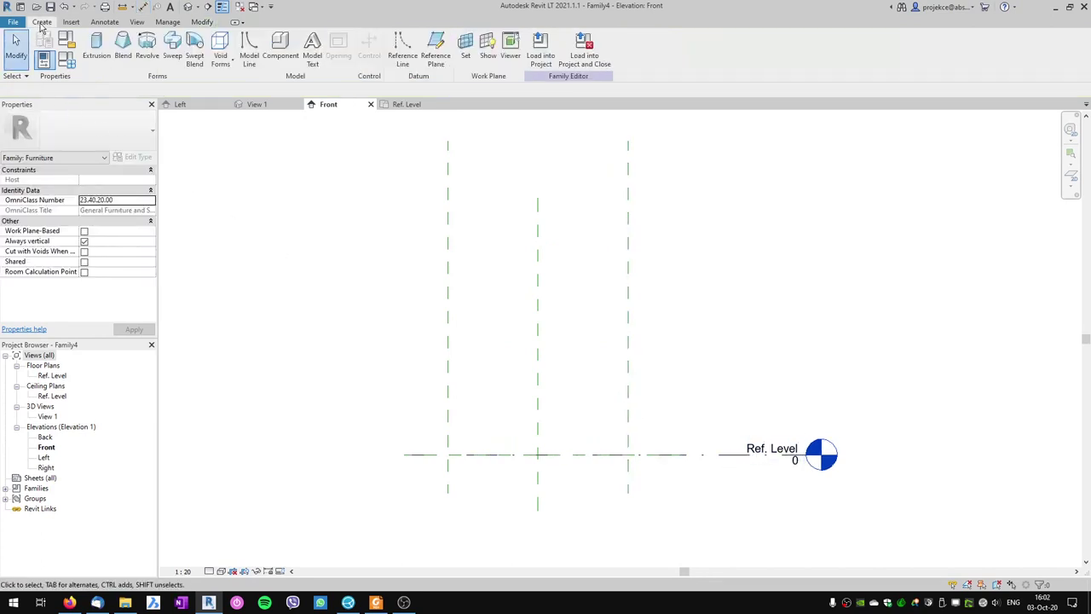
{"action": "left_click", "coordinate": [435, 61]}
{"action": "left_click", "coordinate": [379, 331]}
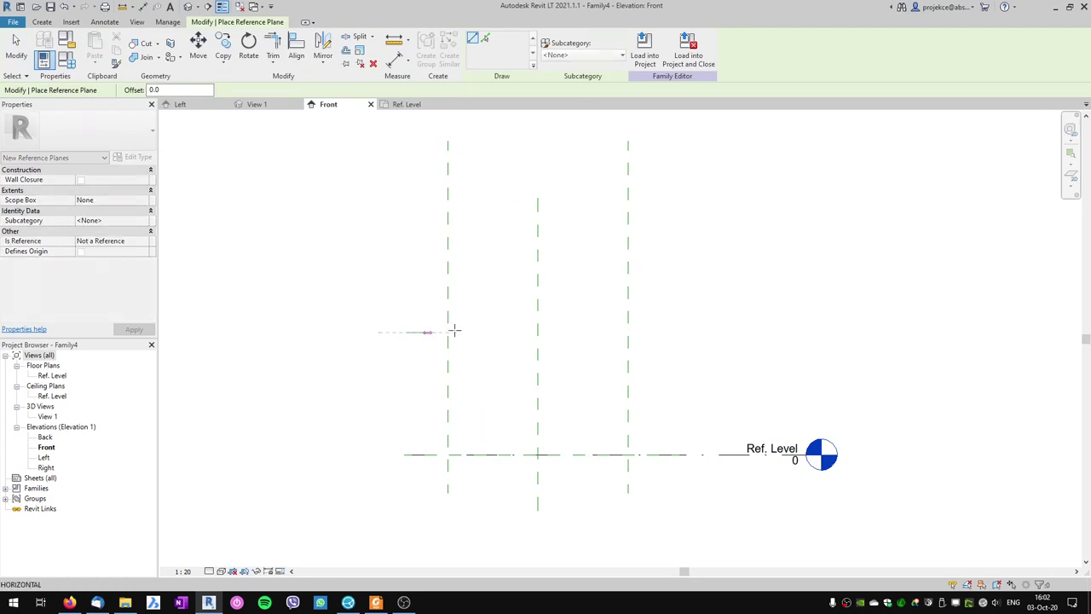
{"action": "left_click", "coordinate": [662, 331]}
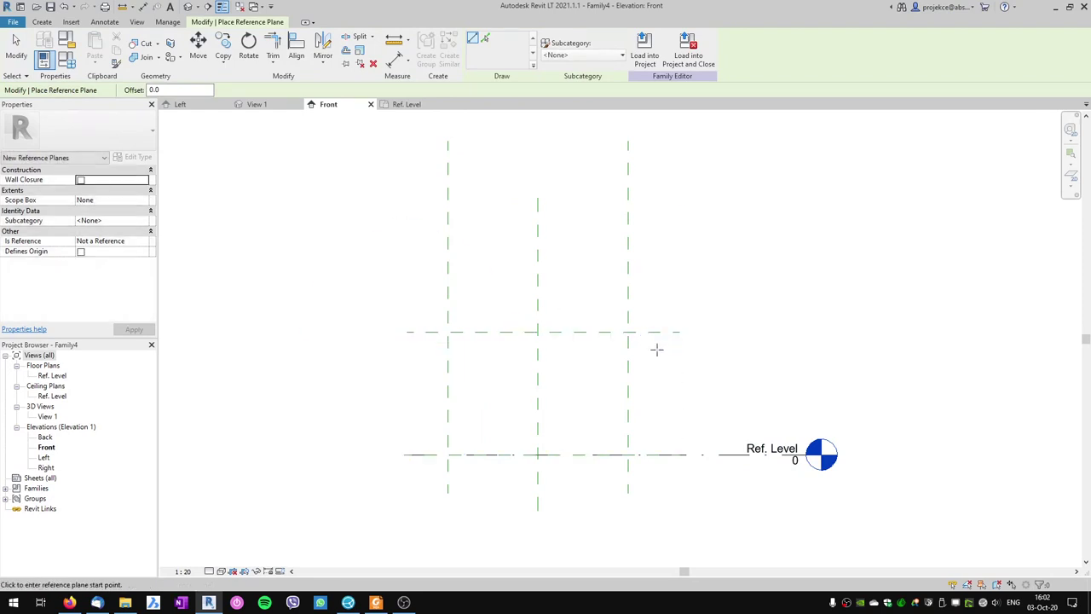
{"action": "key", "text": "Escape"}
{"action": "left_click", "coordinate": [648, 334]}
{"action": "left_click", "coordinate": [658, 339]}
{"action": "type", "text": "t"}
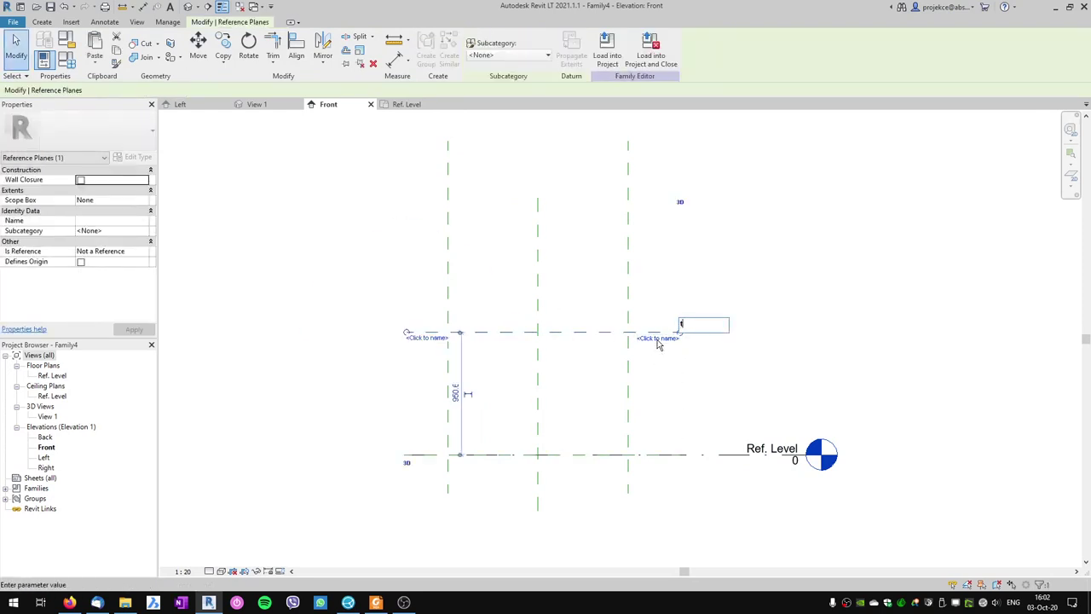
{"action": "type", "text": "op"}
{"action": "key", "text": "Return"}
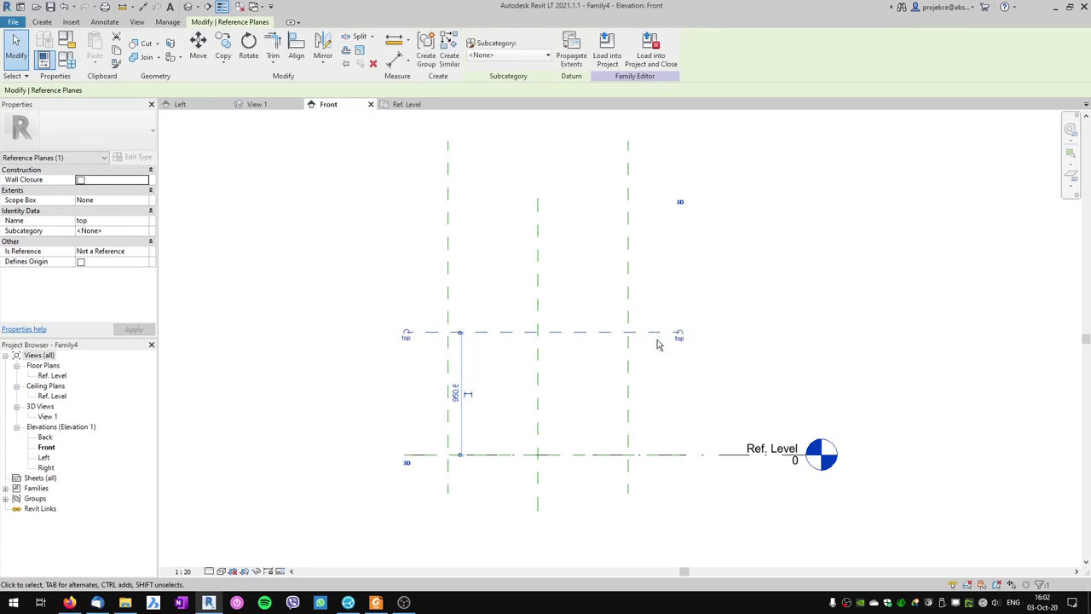
{"action": "left_click", "coordinate": [590, 398]}
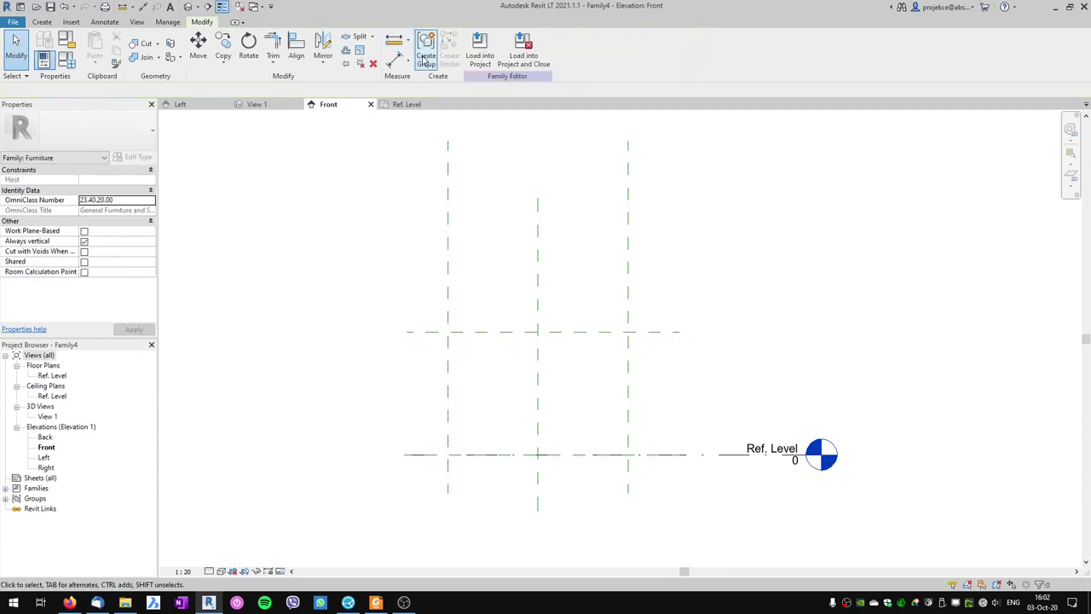
Draw two more horizontal reference planes just below the top plane
{"action": "left_click", "coordinate": [42, 21]}
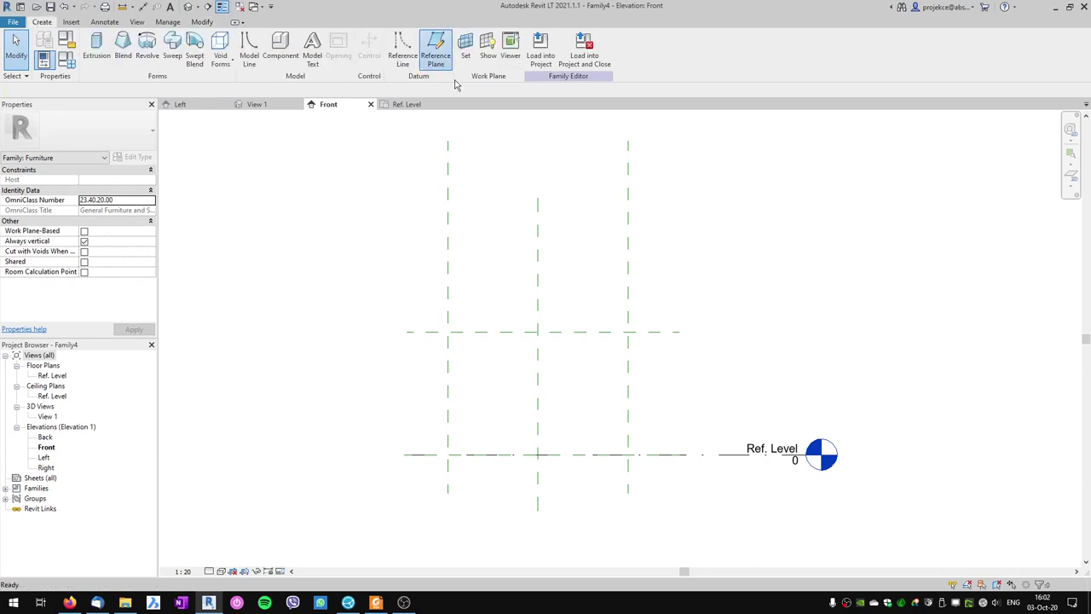
{"action": "left_click", "coordinate": [436, 52]}
{"action": "scroll", "coordinate": [460, 361], "scroll_direction": "up", "scroll_amount": 2}
{"action": "left_click", "coordinate": [426, 335]}
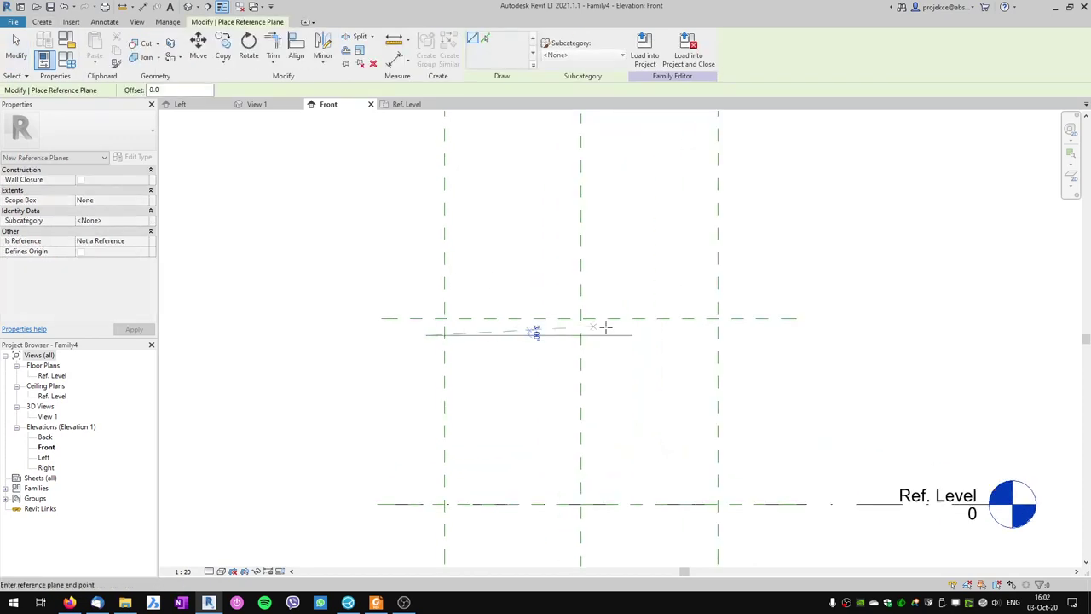
{"action": "left_click", "coordinate": [750, 335]}
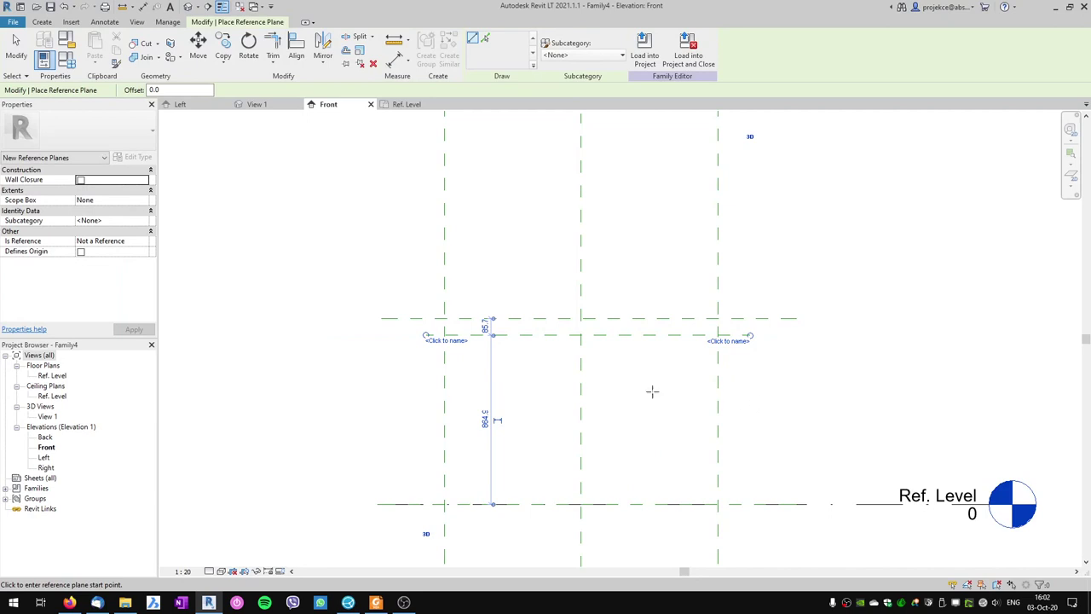
{"action": "left_click", "coordinate": [426, 362]}
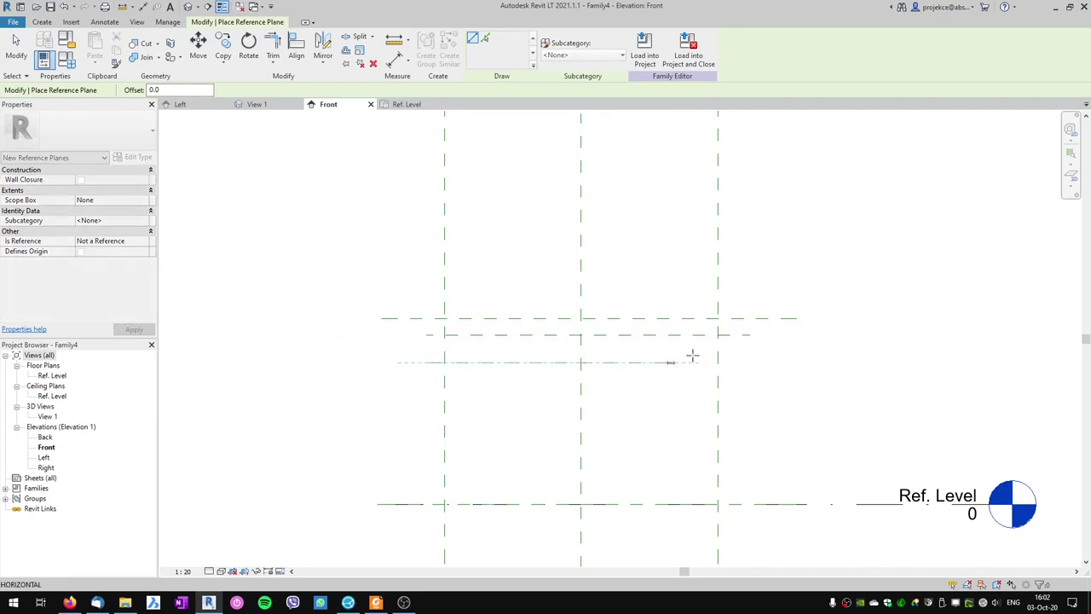
{"action": "left_click", "coordinate": [748, 363]}
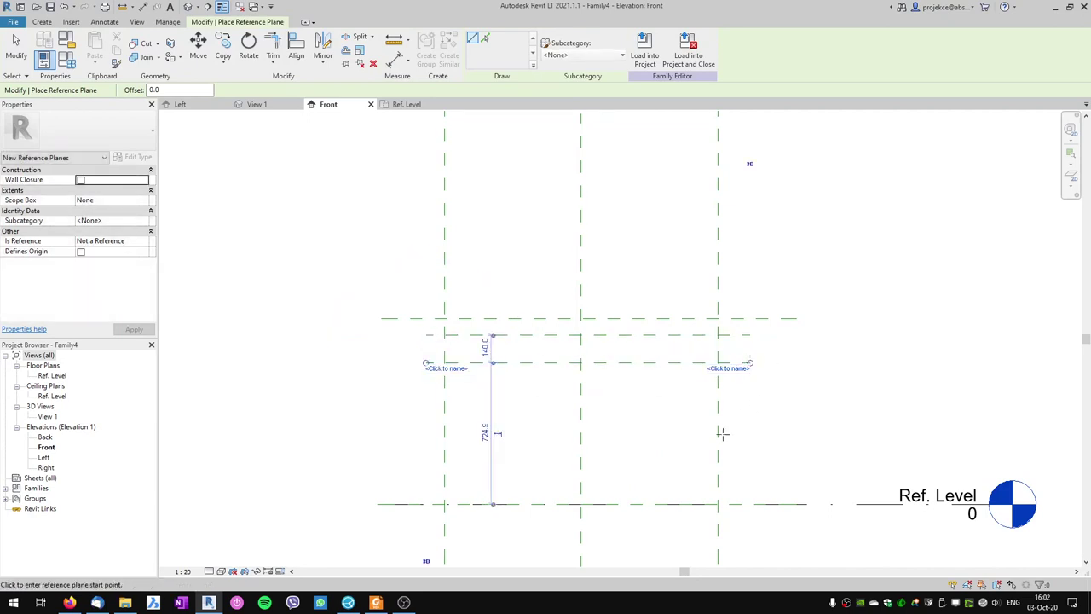
{"action": "key", "text": "Escape"}
{"action": "key", "text": "Escape"}
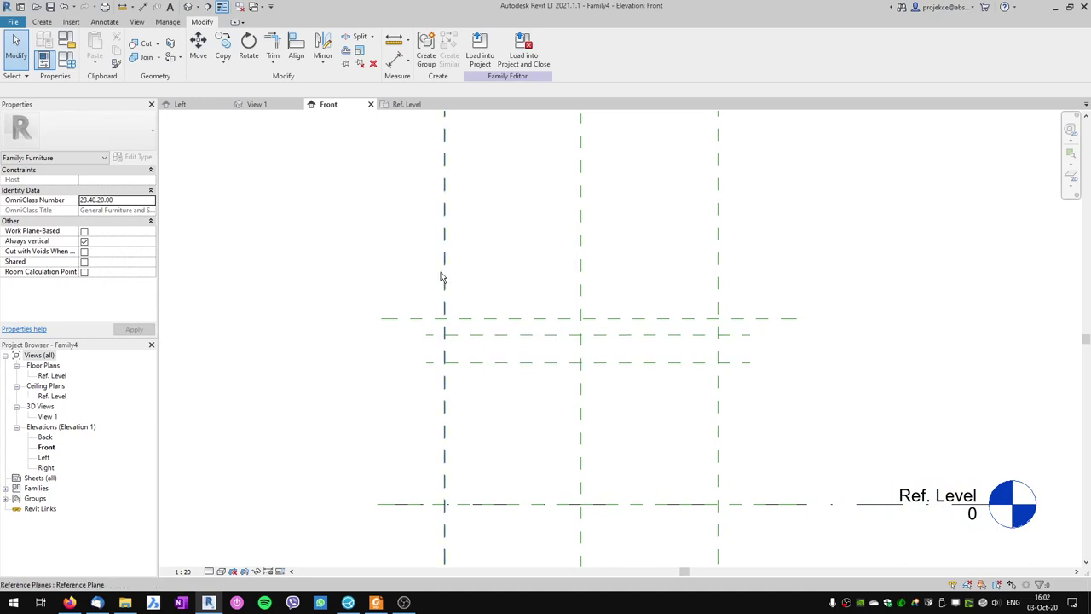
{"action": "left_click", "coordinate": [401, 108]}
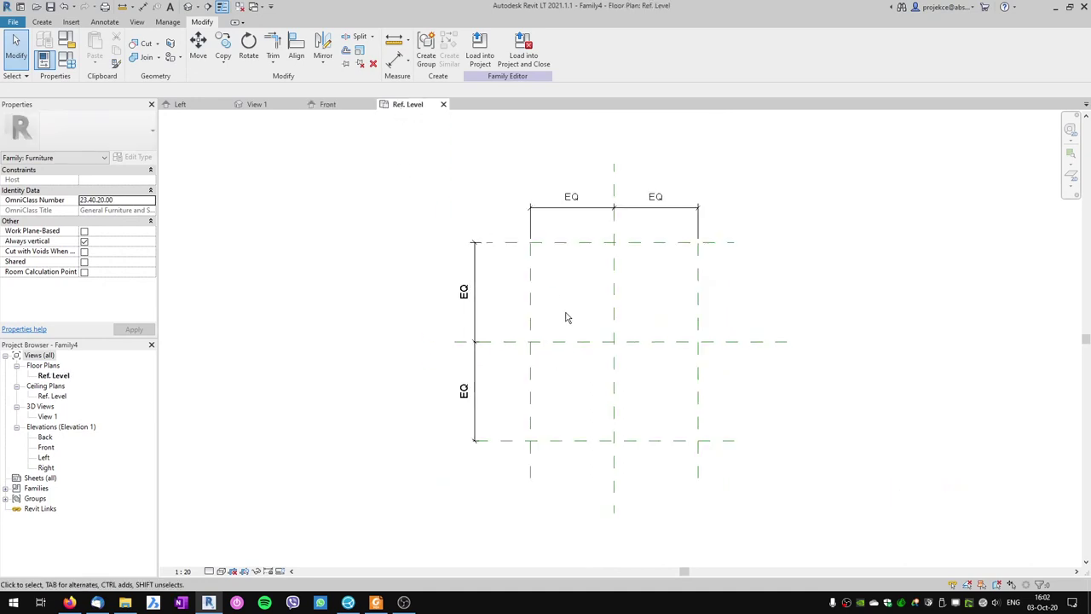
In Family Types, add length parameters 'table width', 'table depth' and 'table height'
{"action": "left_click", "coordinate": [68, 65]}
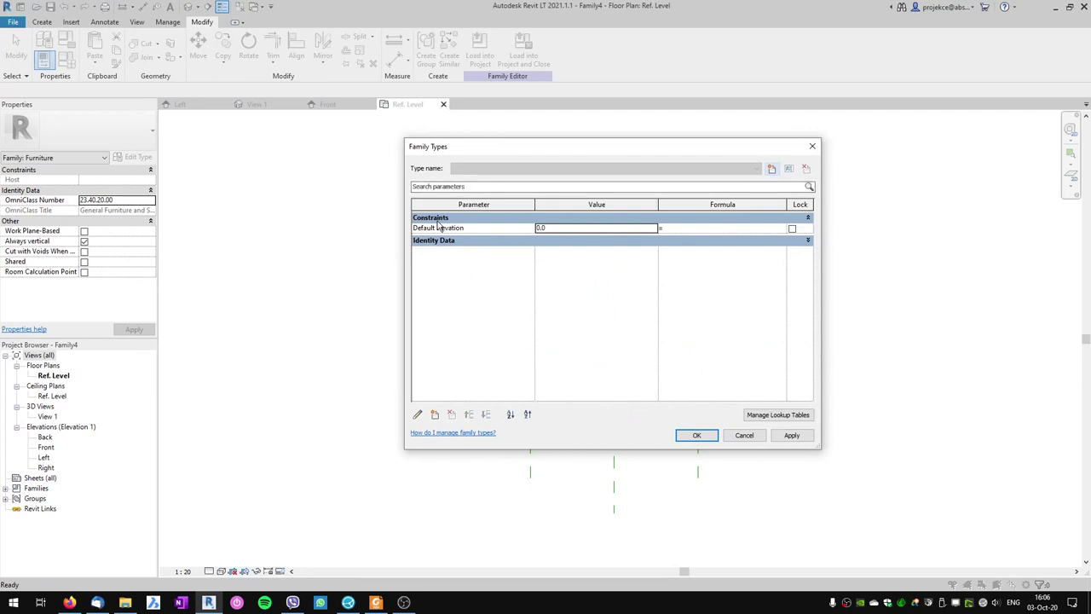
{"action": "left_click", "coordinate": [434, 415]}
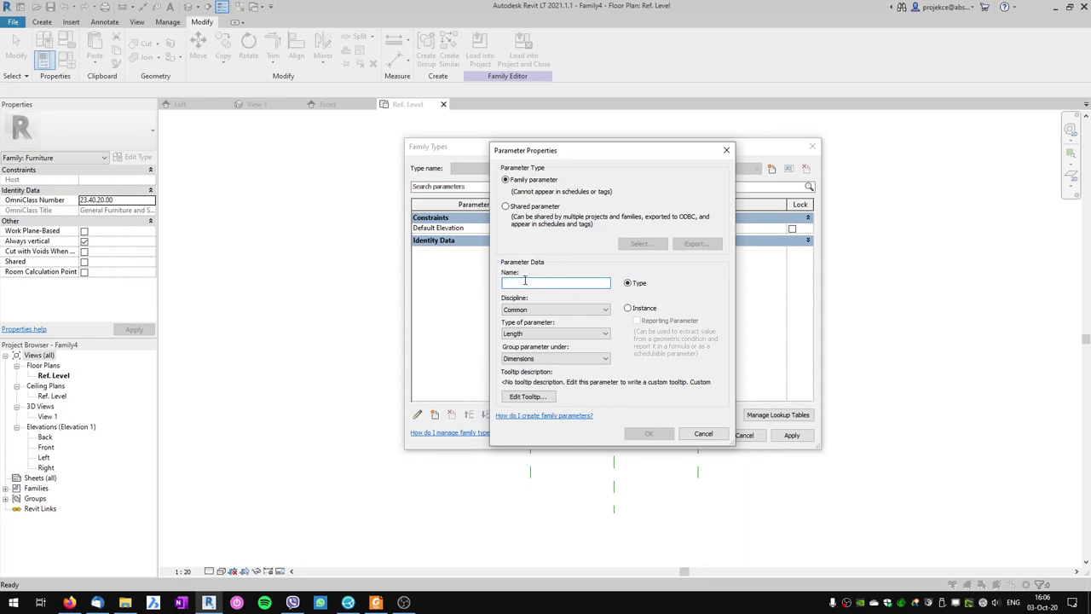
{"action": "type", "text": "table width"}
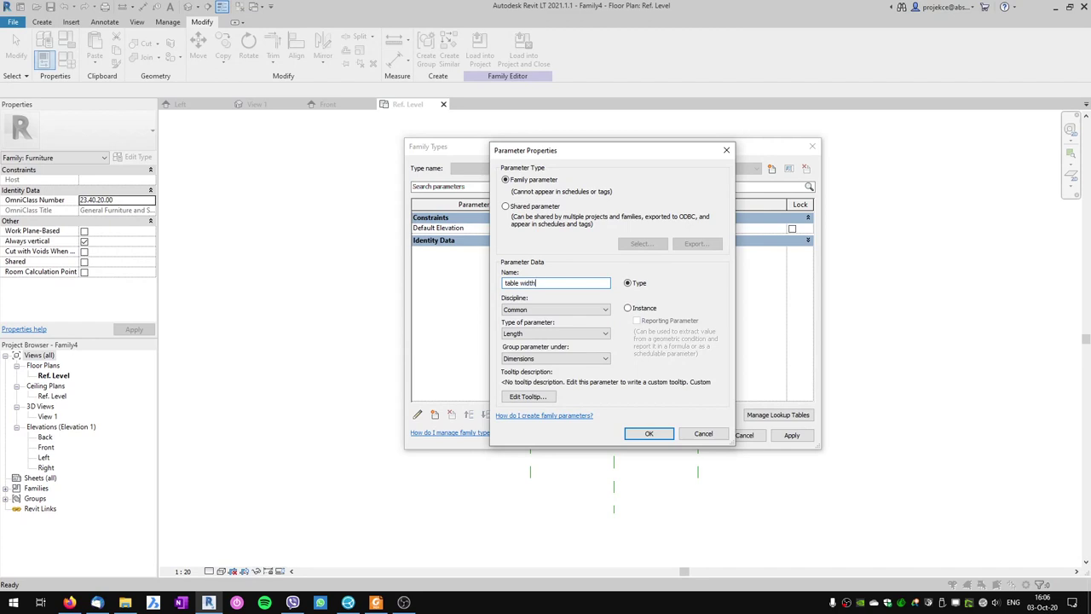
{"action": "left_click", "coordinate": [648, 433]}
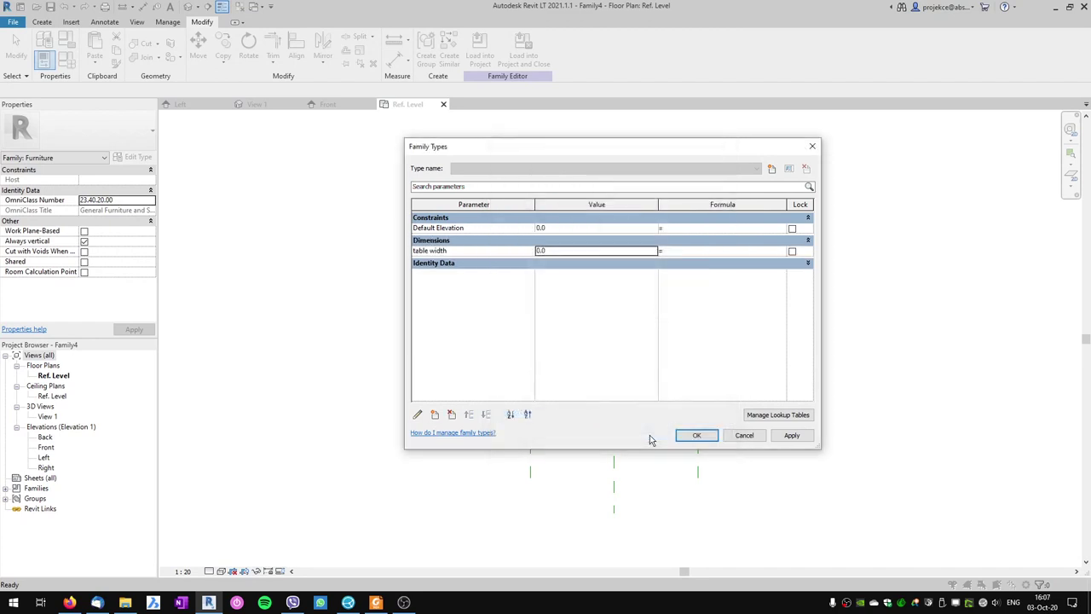
{"action": "left_click", "coordinate": [435, 414]}
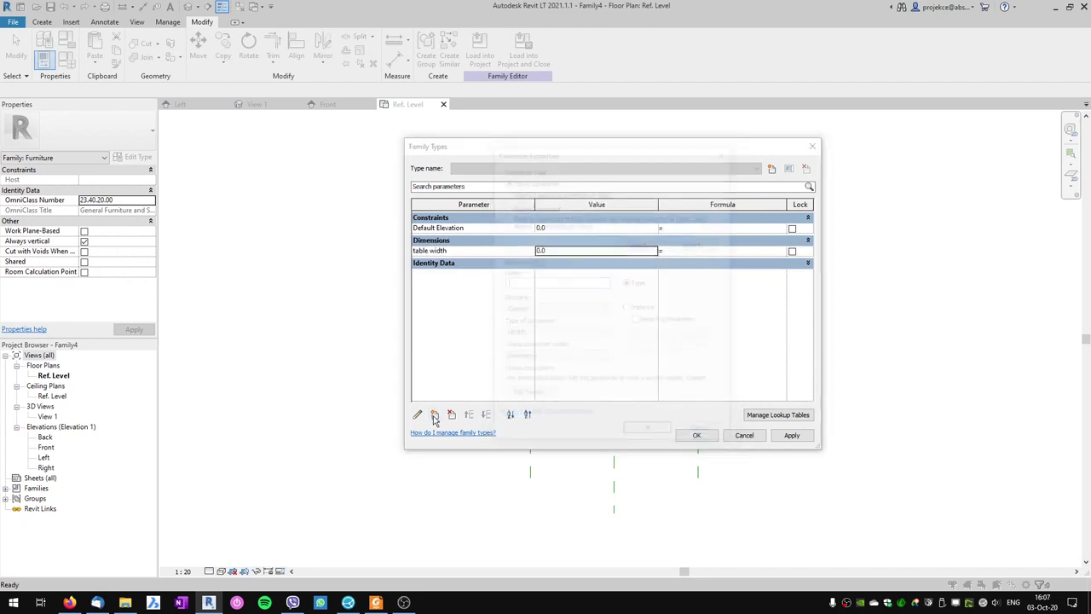
{"action": "type", "text": "table depth"}
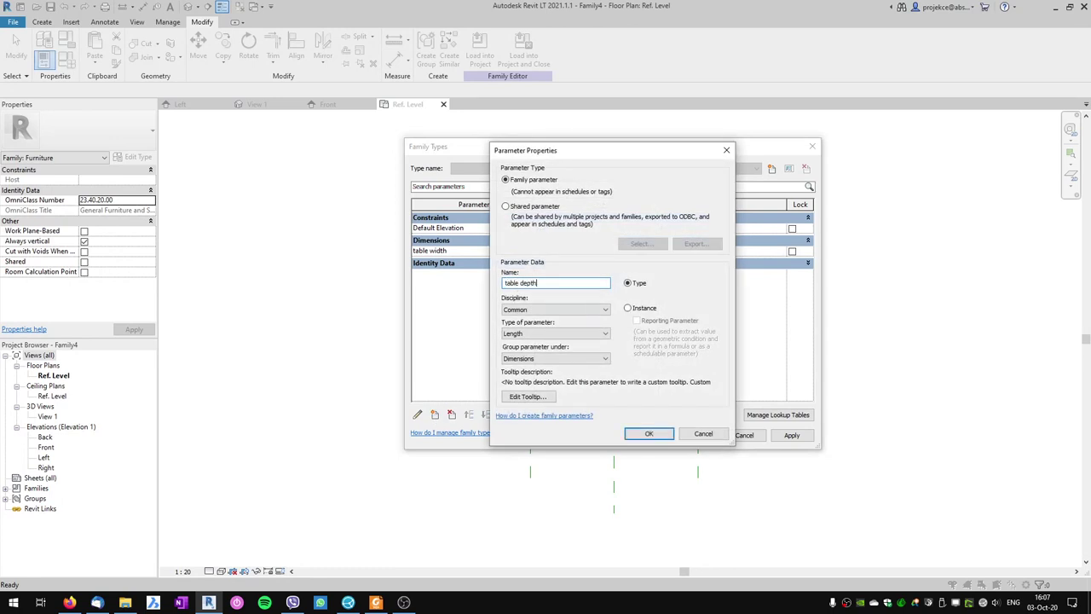
{"action": "left_click", "coordinate": [648, 434]}
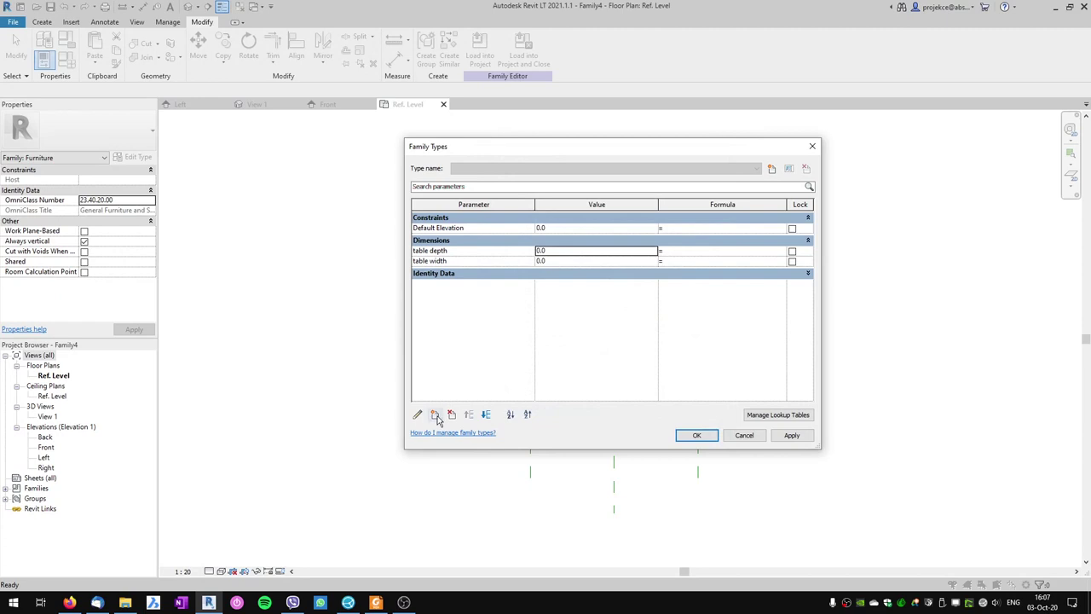
{"action": "left_click", "coordinate": [436, 415]}
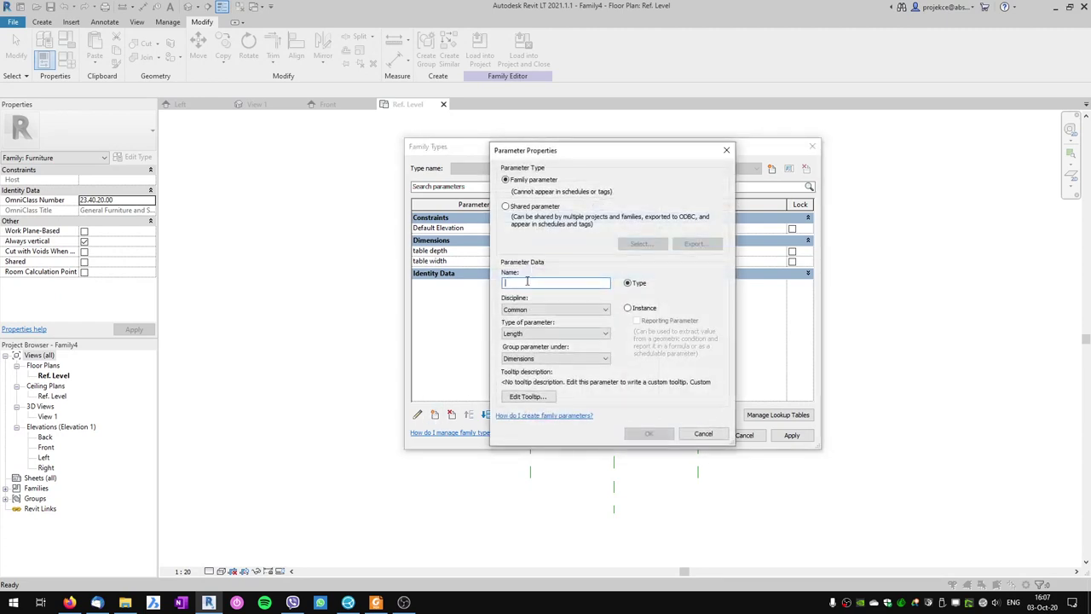
{"action": "type", "text": "table height"}
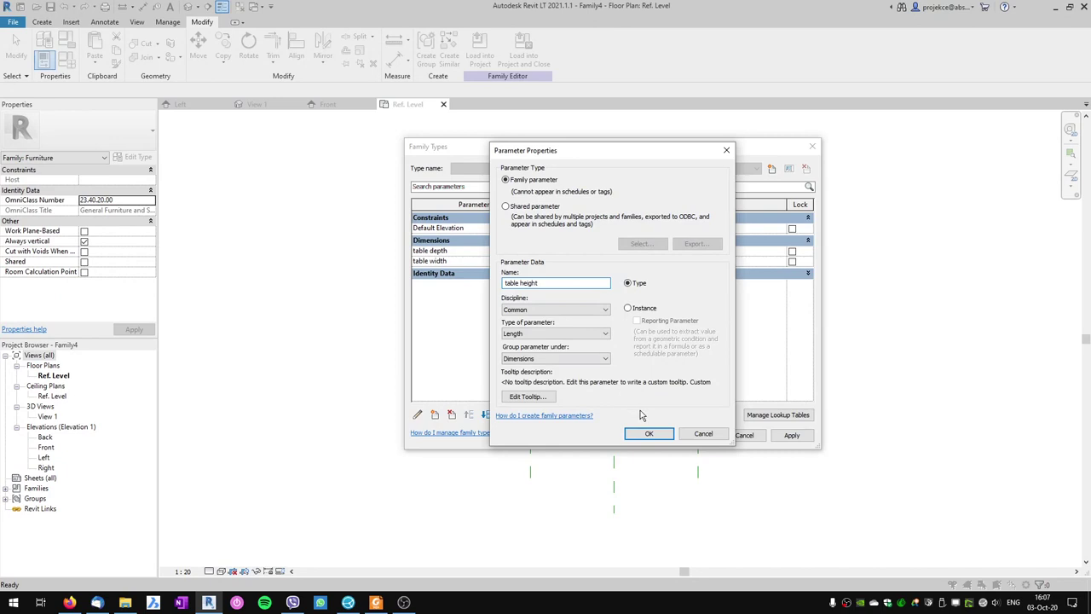
{"action": "left_click", "coordinate": [648, 434]}
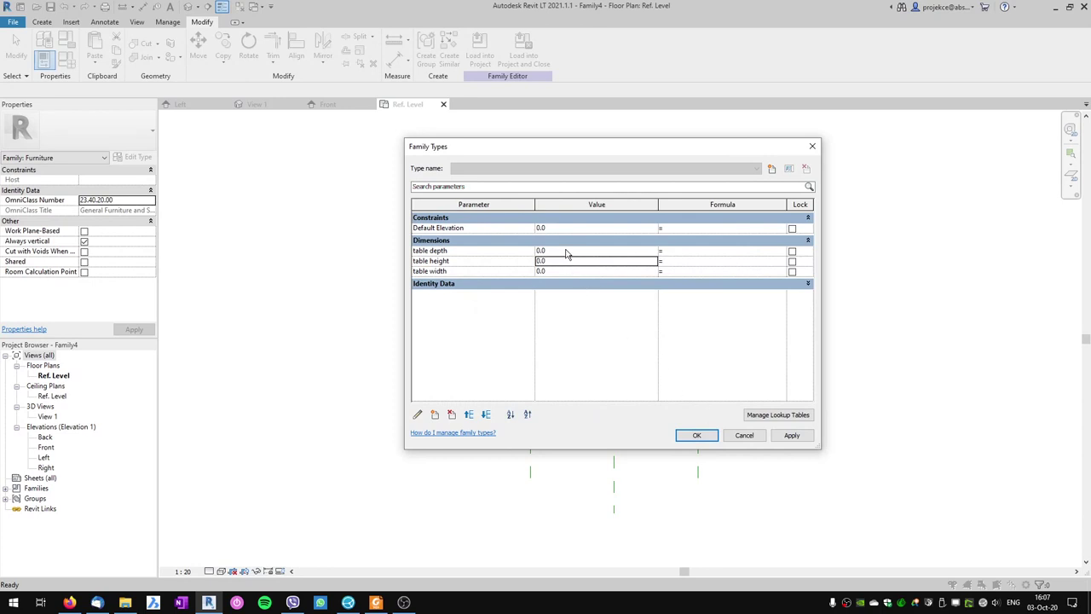
{"action": "left_click", "coordinate": [696, 436]}
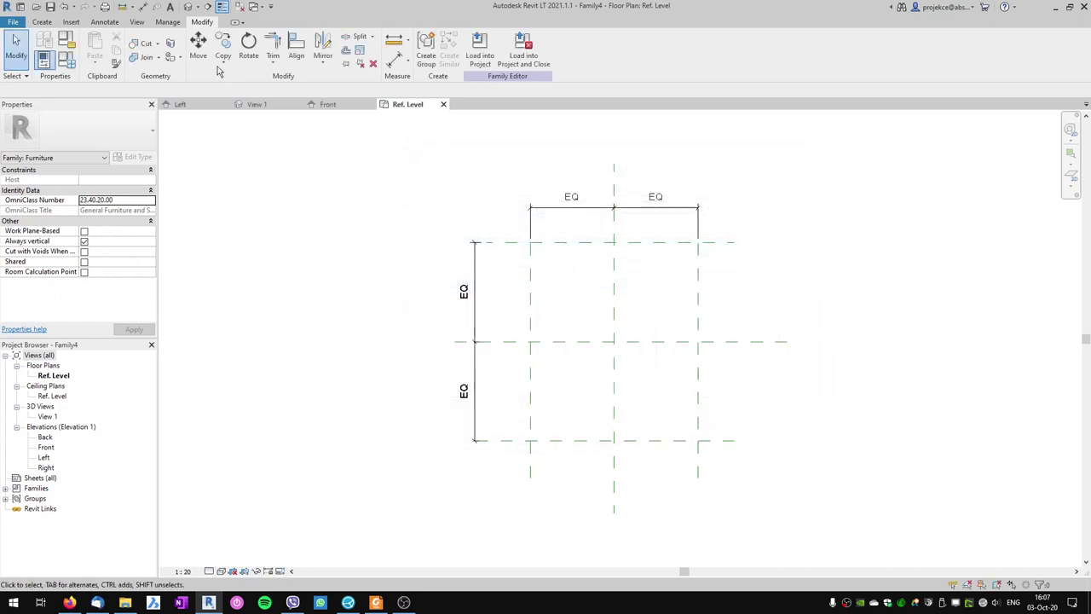
Dimension the outer width planes (1400) and label it table width
{"action": "left_click", "coordinate": [143, 9]}
{"action": "left_click", "coordinate": [530, 288]}
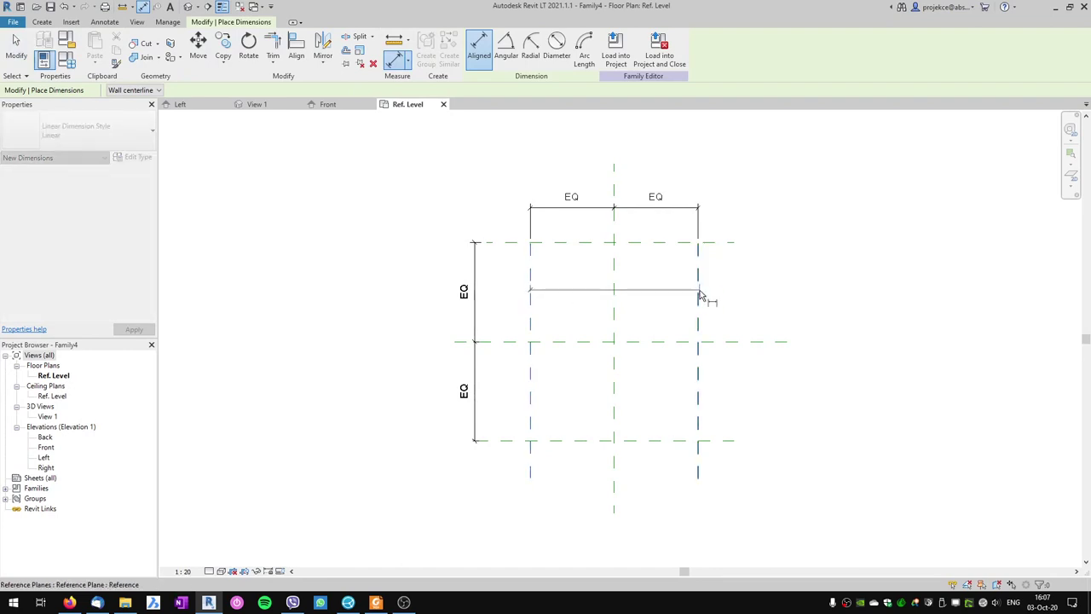
{"action": "left_click", "coordinate": [698, 294]}
{"action": "left_click", "coordinate": [634, 182]}
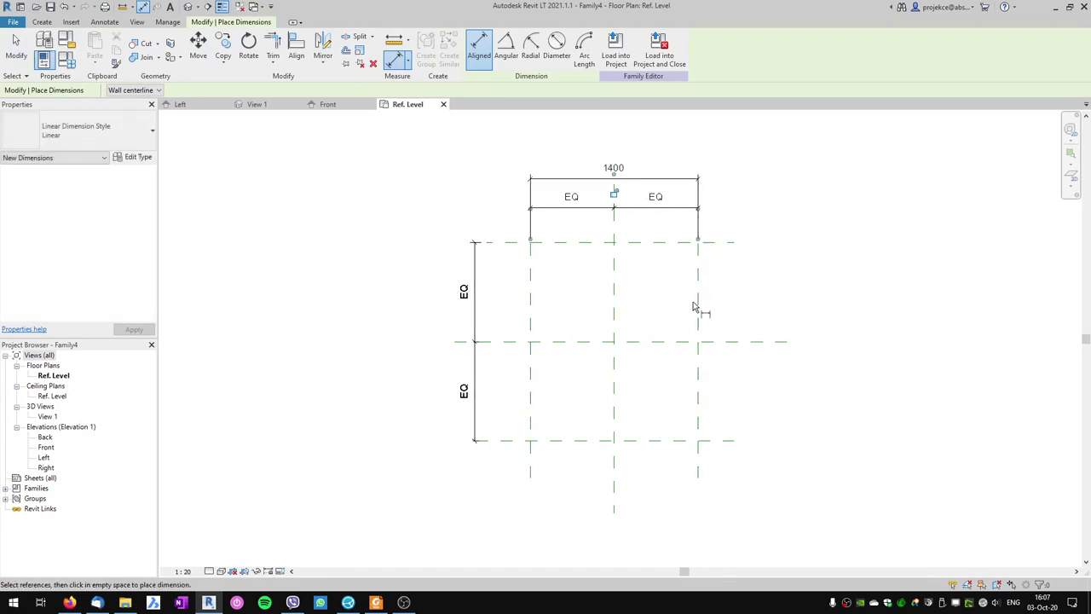
{"action": "key", "text": "Escape"}
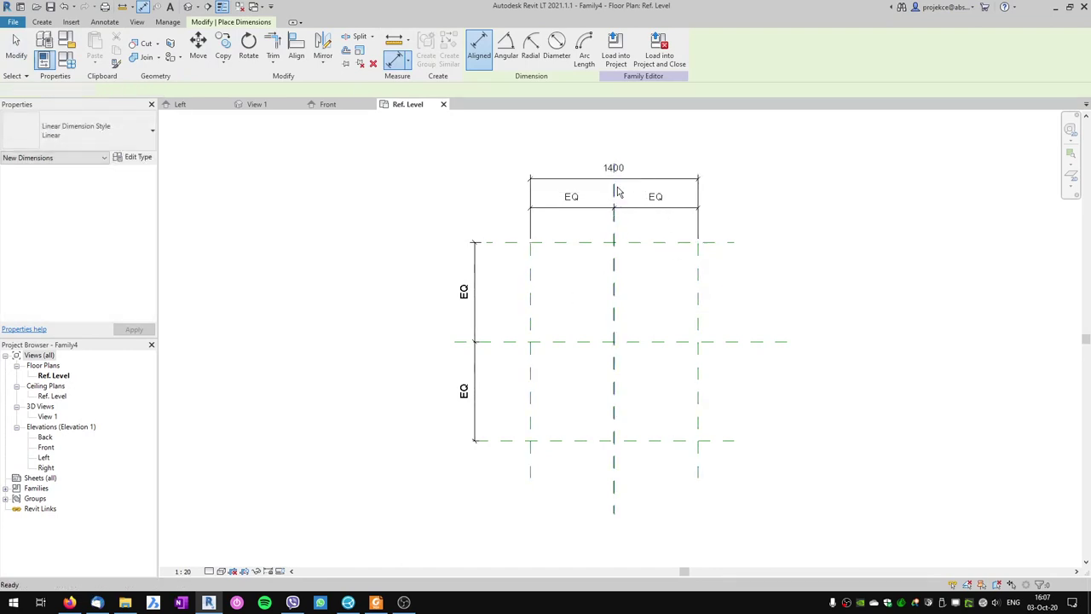
{"action": "left_click", "coordinate": [660, 211]}
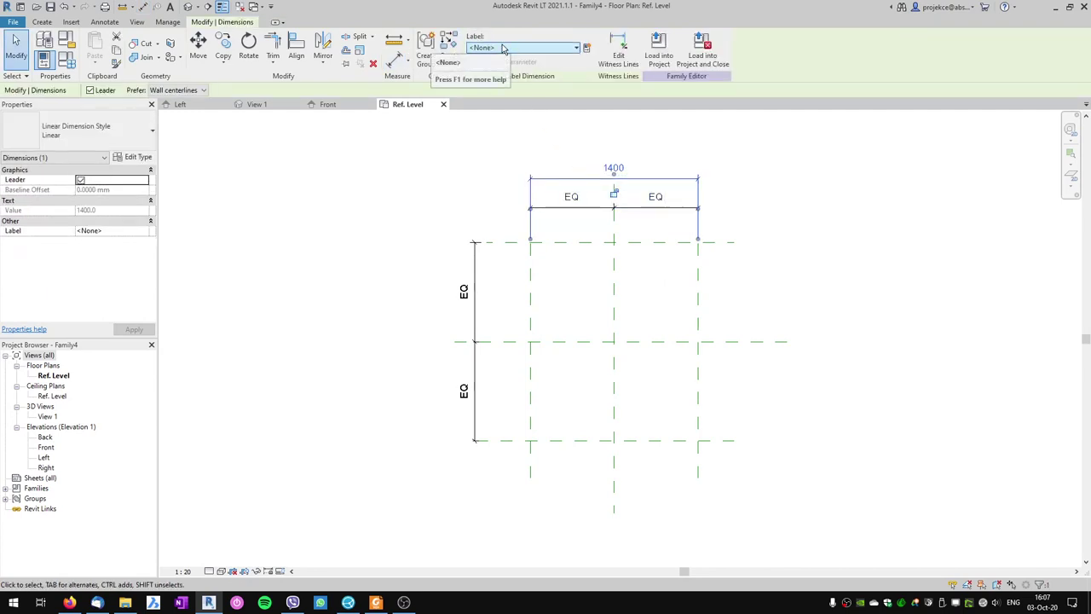
{"action": "left_click", "coordinate": [503, 48]}
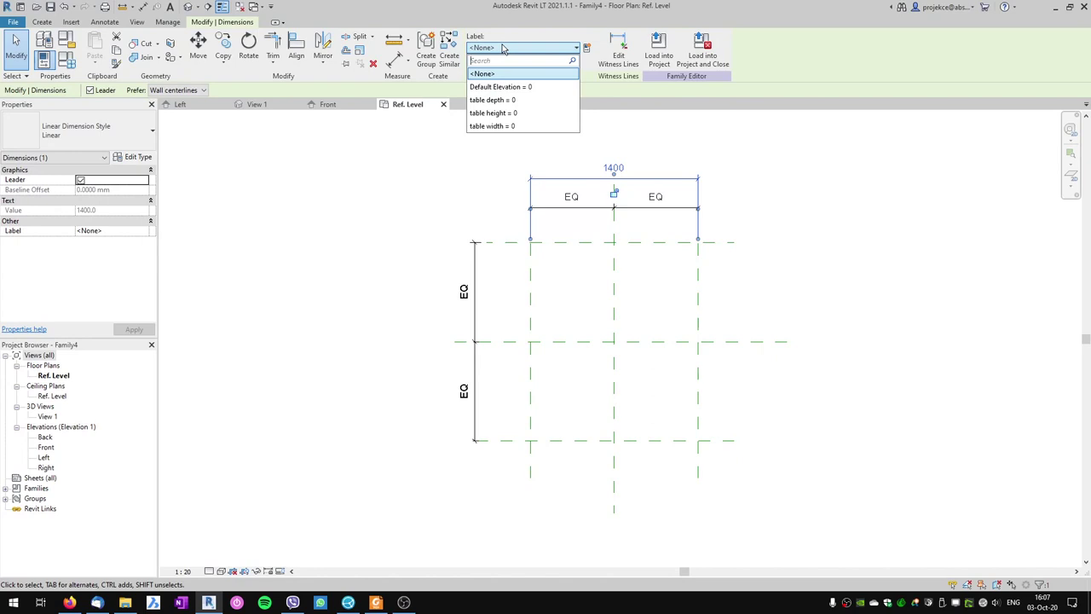
{"action": "left_click", "coordinate": [515, 127]}
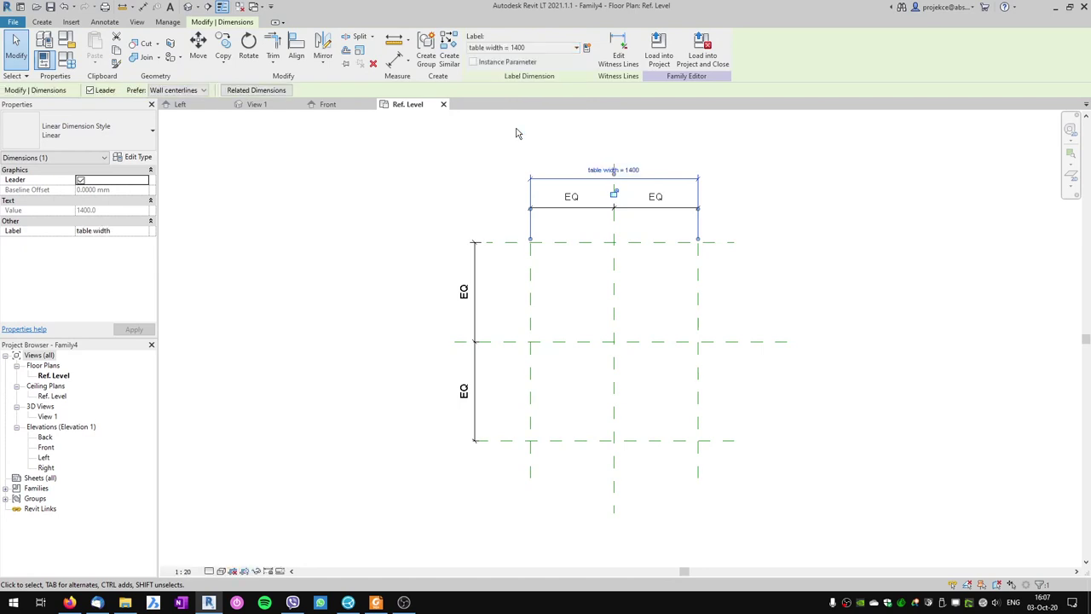
{"action": "left_click", "coordinate": [600, 251]}
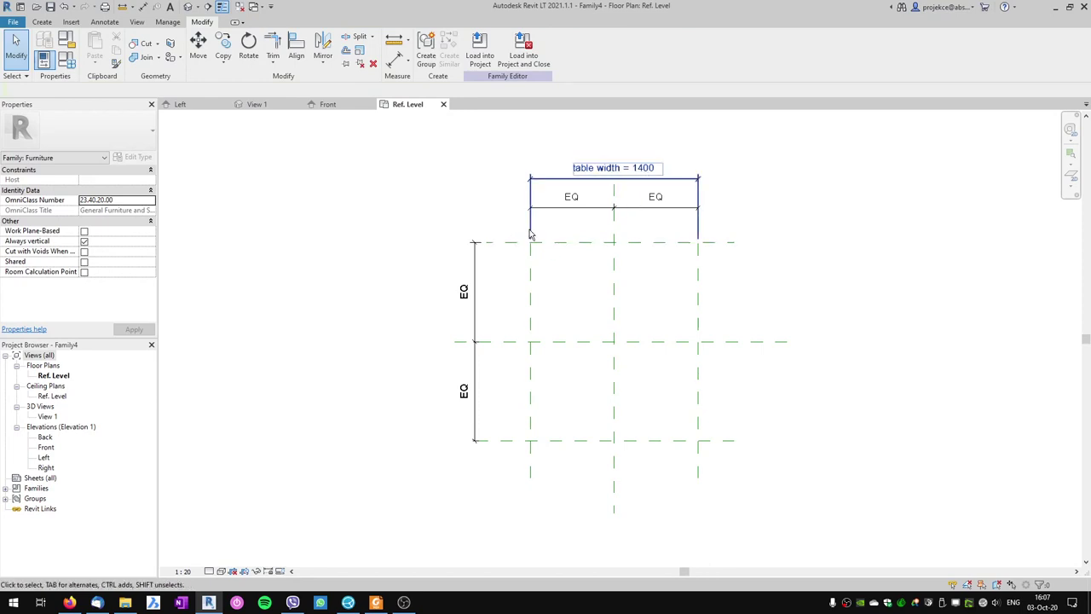
Dimension the outer depth planes (1659) and label it table depth
{"action": "left_click", "coordinate": [143, 8]}
{"action": "left_click", "coordinate": [573, 438]}
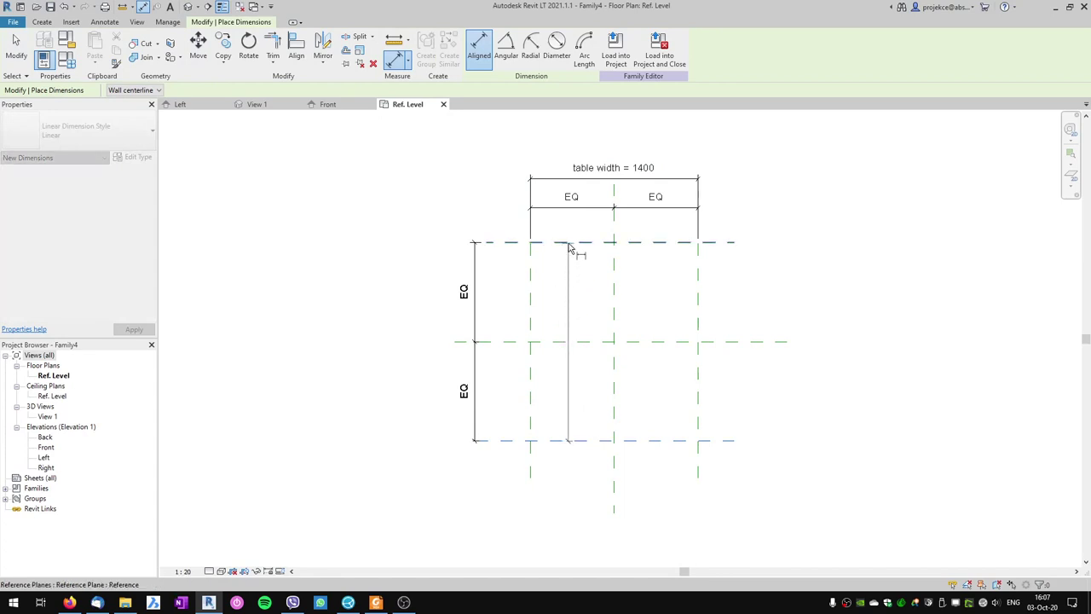
{"action": "left_click", "coordinate": [569, 246]}
{"action": "left_click", "coordinate": [439, 311]}
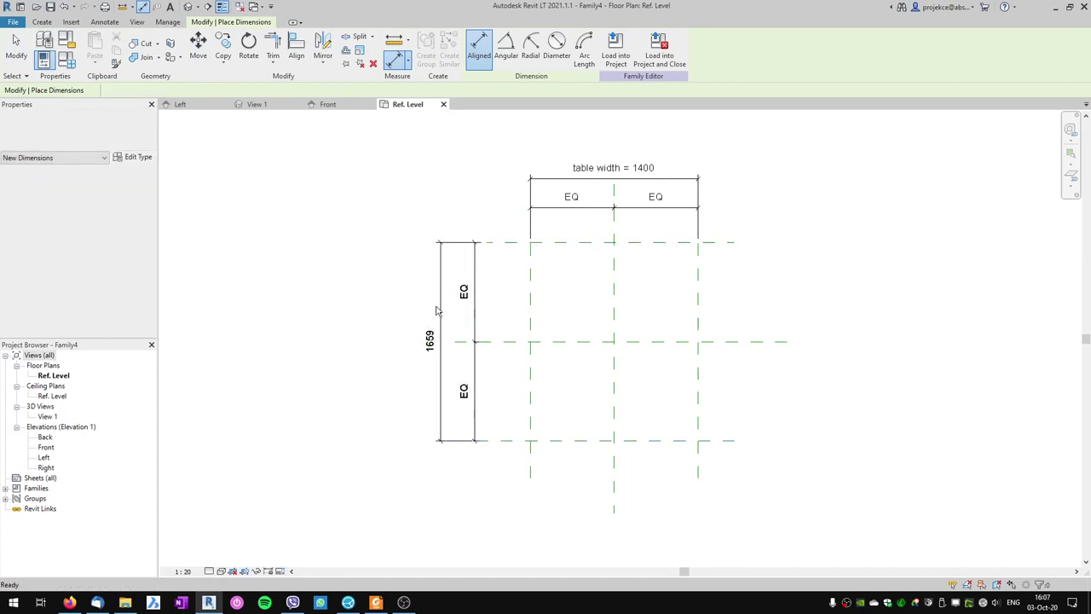
{"action": "key", "text": "Escape"}
{"action": "left_click", "coordinate": [440, 314]}
{"action": "left_click", "coordinate": [542, 49]}
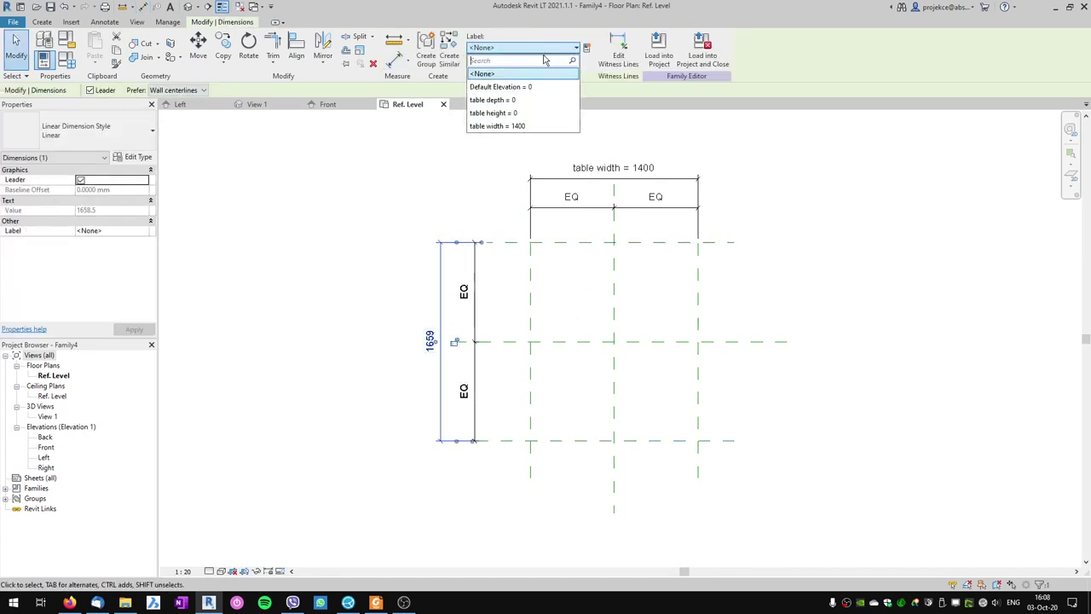
{"action": "left_click", "coordinate": [511, 100]}
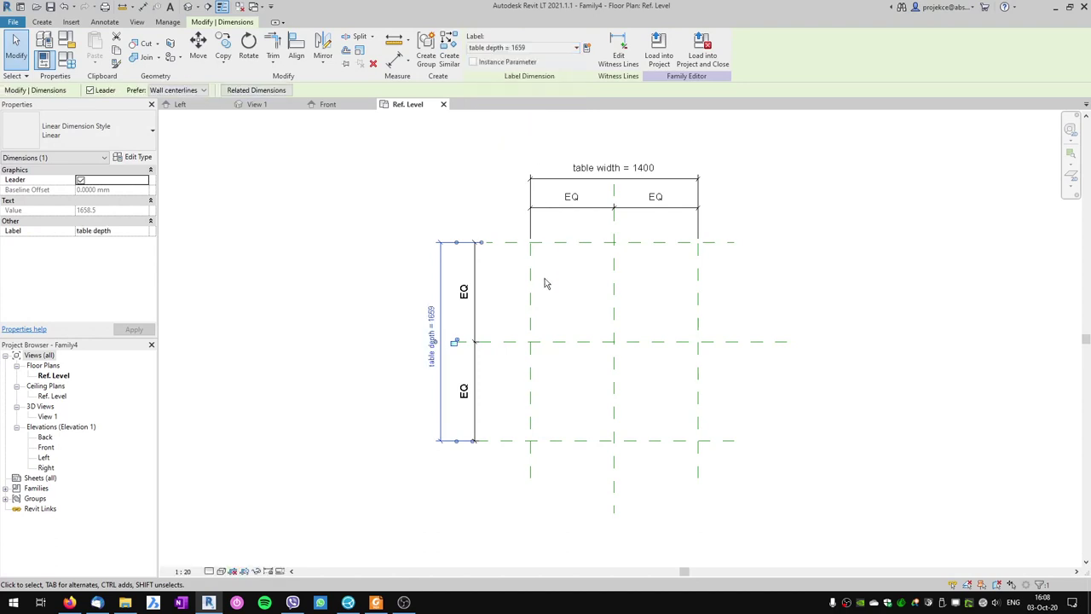
{"action": "key", "text": "Escape"}
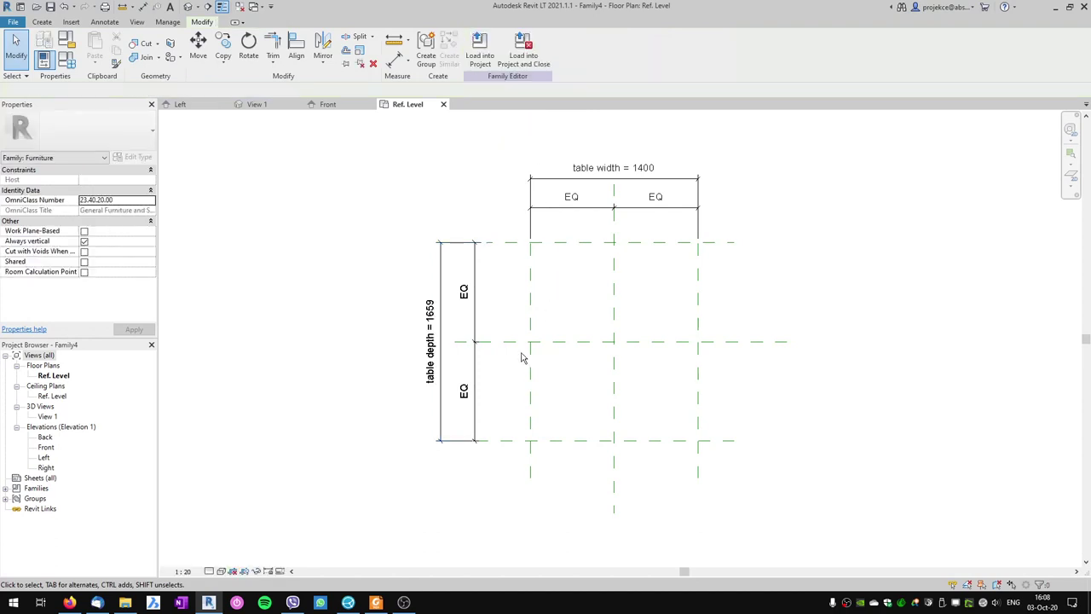
{"action": "left_click", "coordinate": [328, 104]}
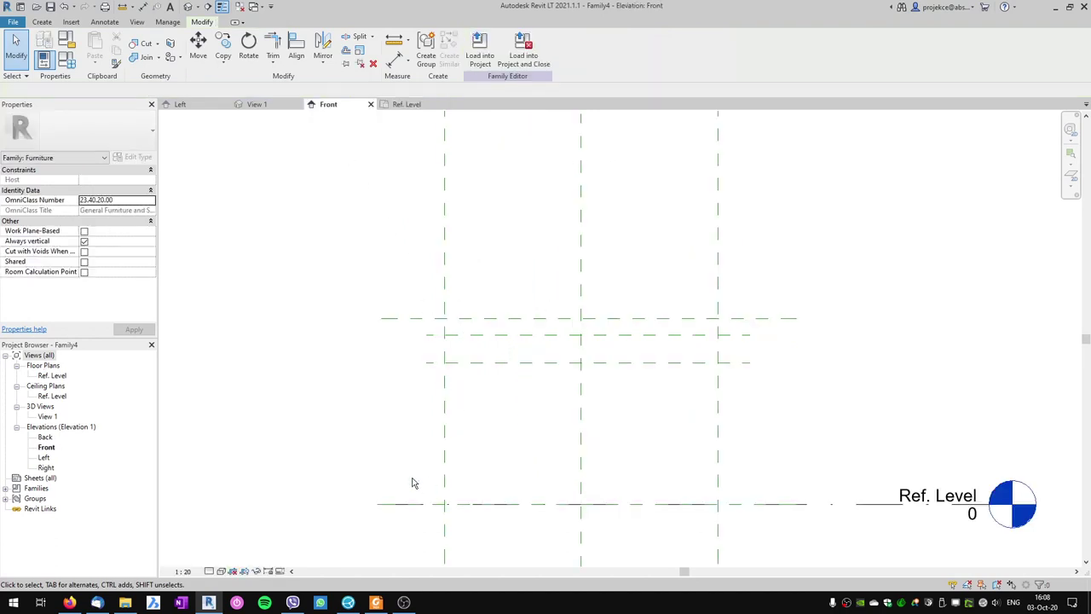
Dimension Ref. Level to the topmost plane (951) with DI and label it table height
{"action": "key", "text": "d"}
{"action": "key", "text": "i"}
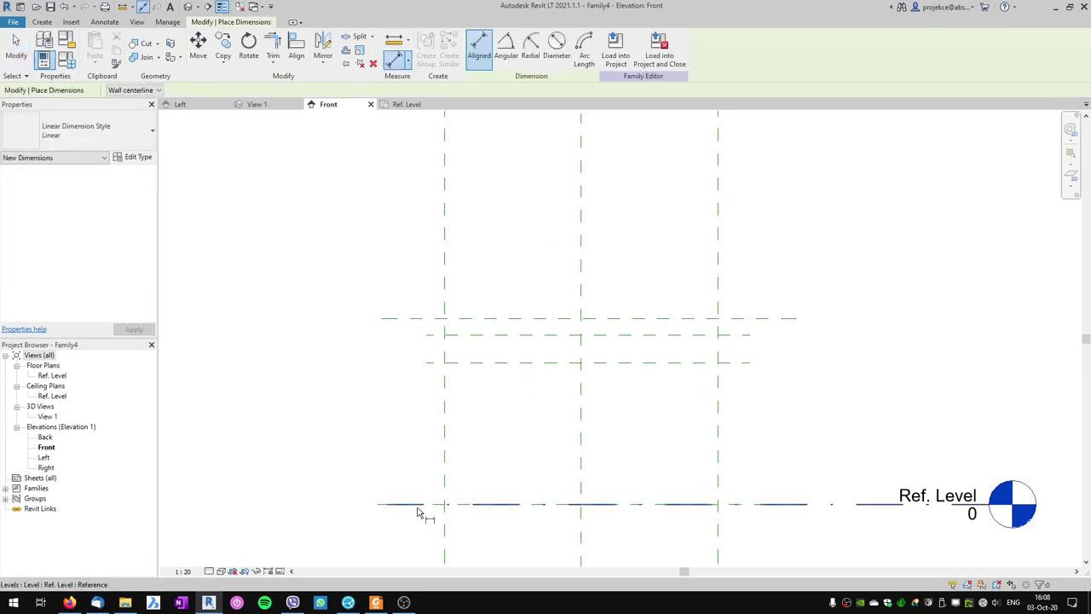
{"action": "left_click", "coordinate": [417, 508]}
{"action": "left_click", "coordinate": [409, 318]}
{"action": "left_click", "coordinate": [385, 362]}
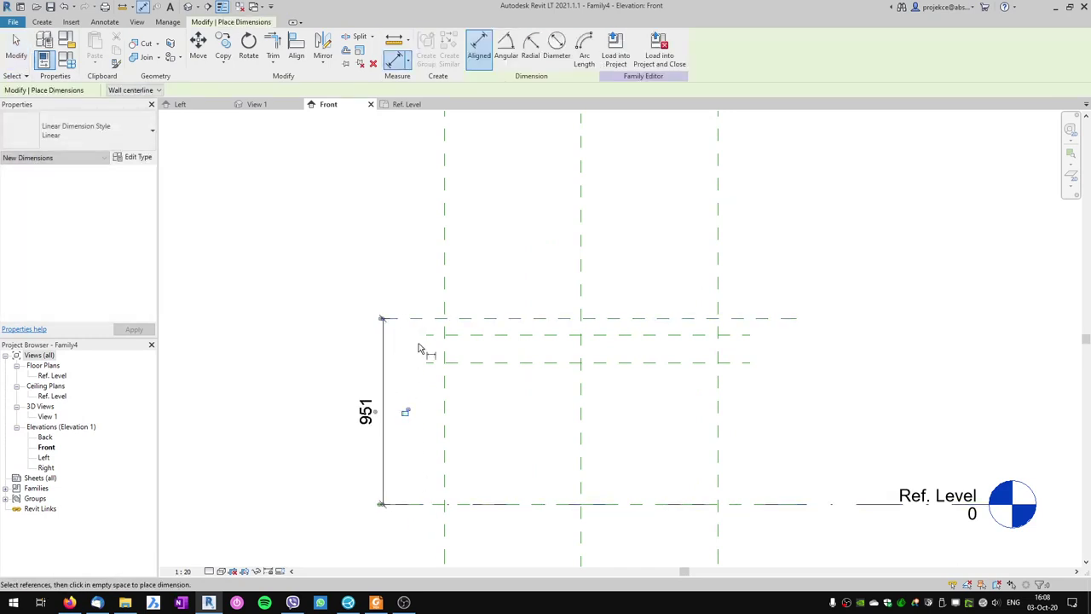
{"action": "key", "text": "Escape"}
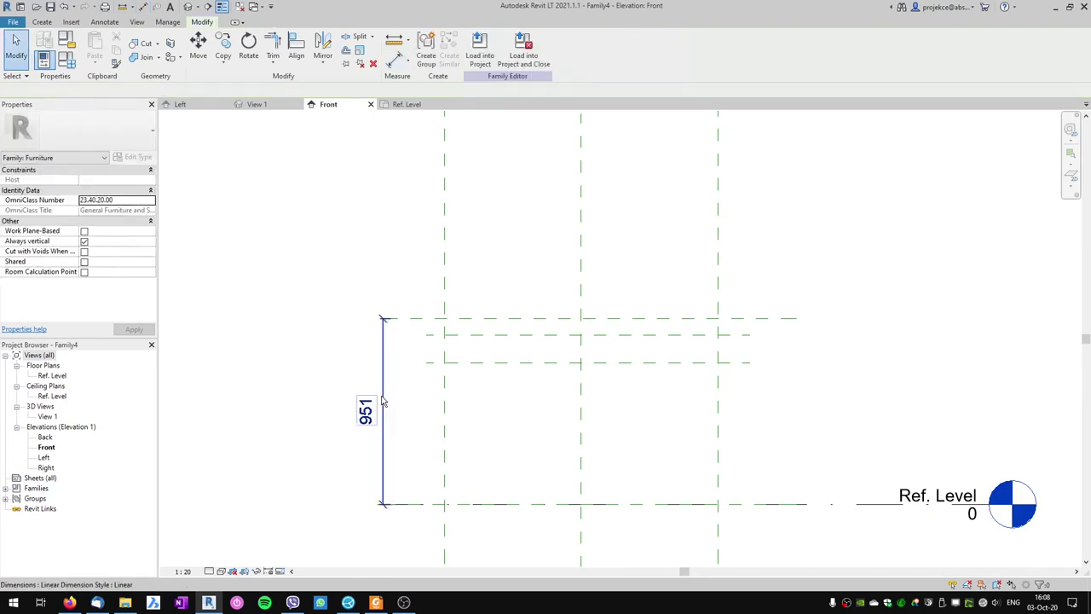
{"action": "left_click", "coordinate": [382, 401]}
{"action": "left_click", "coordinate": [524, 48]}
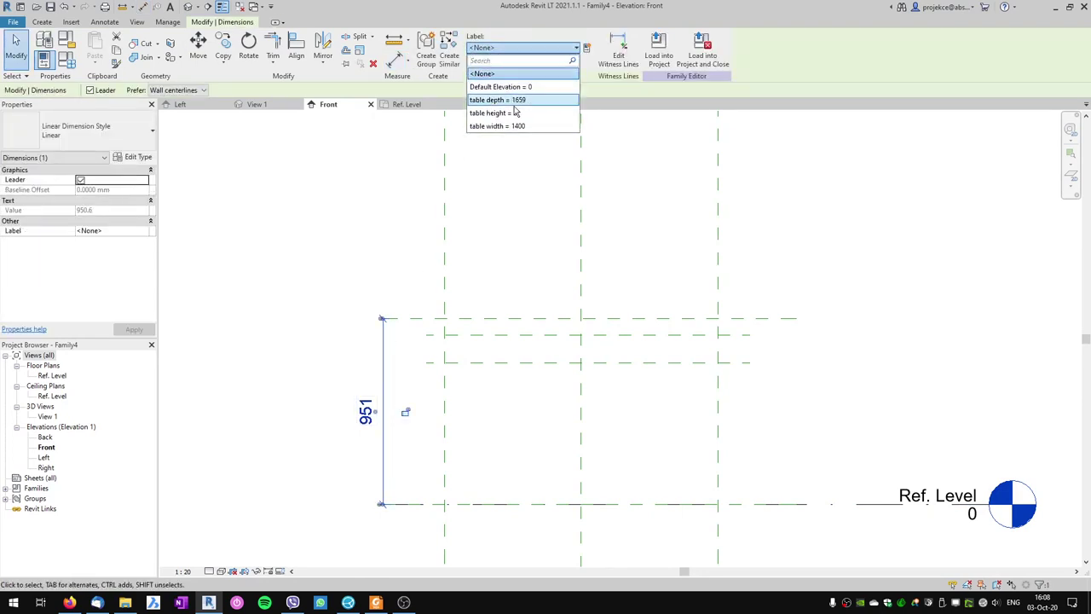
{"action": "left_click", "coordinate": [511, 112]}
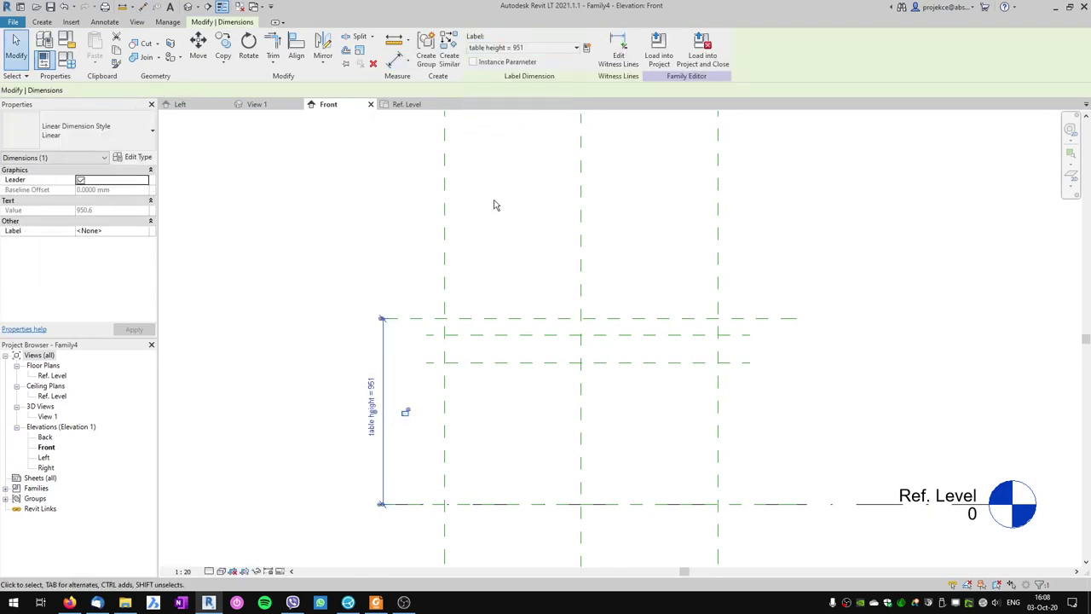
{"action": "left_click", "coordinate": [477, 283]}
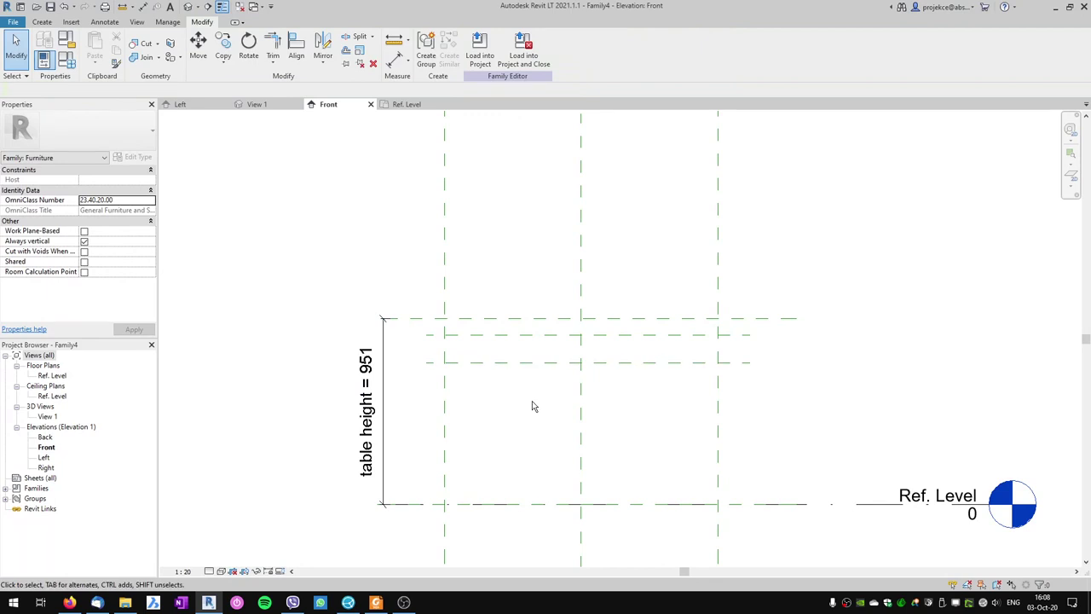
{"action": "left_click", "coordinate": [407, 104]}
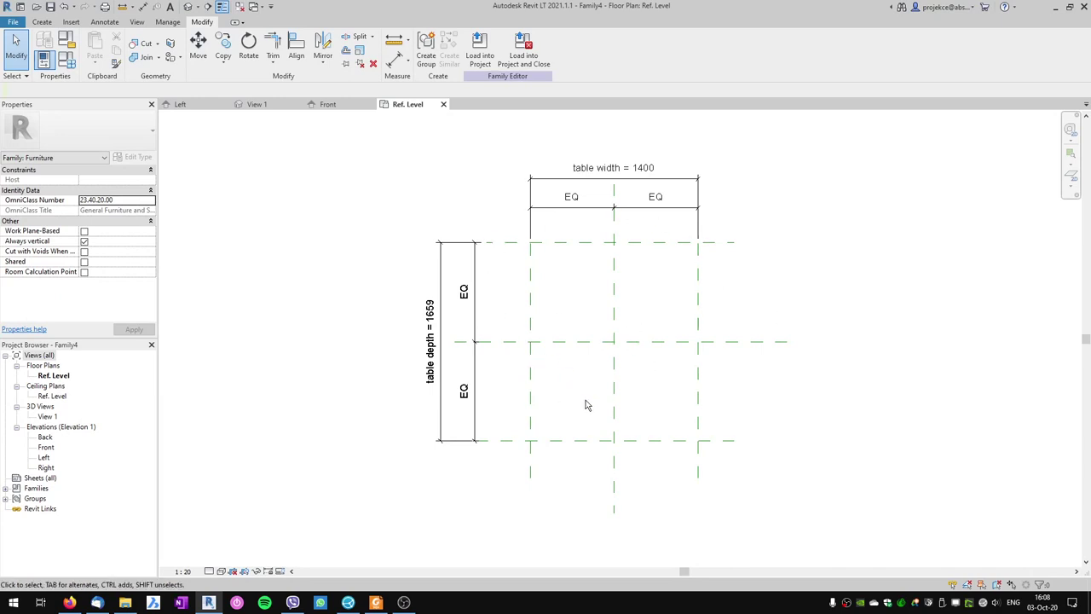
Set table depth to 1400 in Family Types
{"action": "left_click", "coordinate": [68, 62]}
{"action": "left_click_drag", "start_coordinate": [554, 149], "coordinate": [180, 137]}
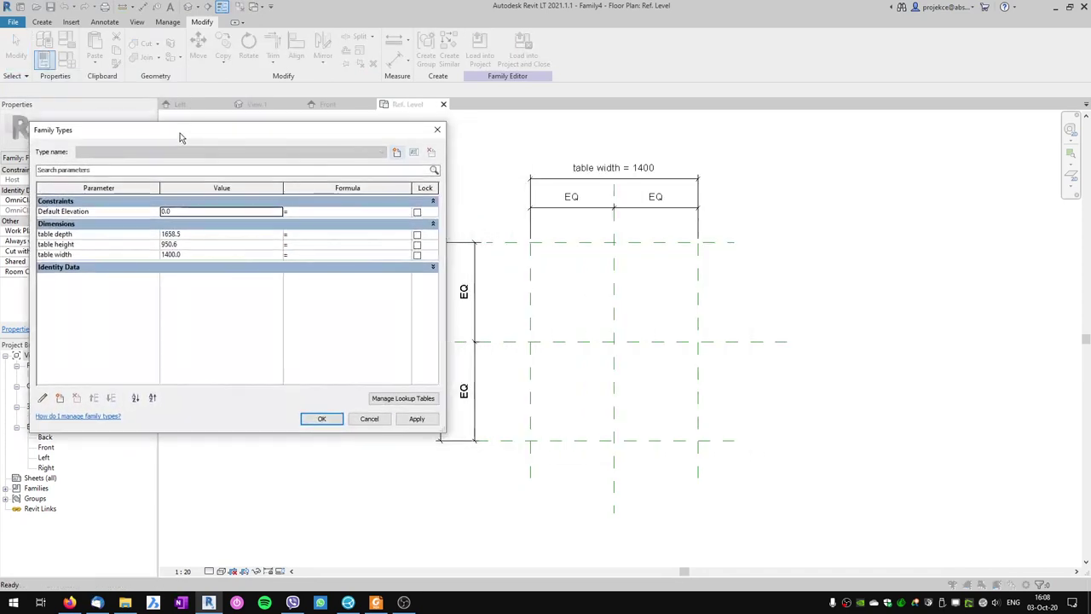
{"action": "left_click", "coordinate": [197, 233]}
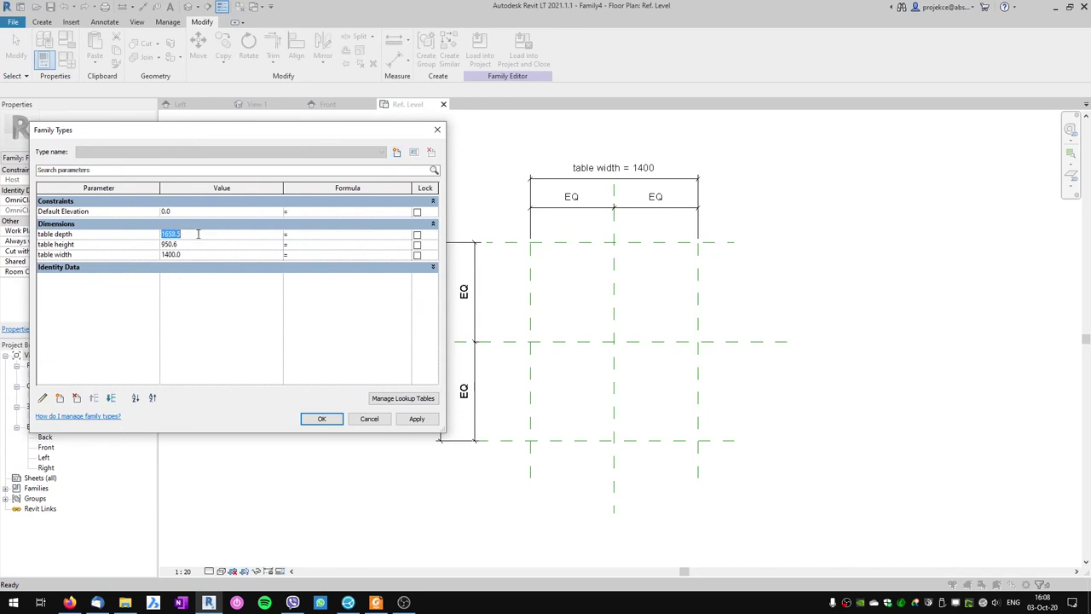
{"action": "left_click_drag", "start_coordinate": [219, 132], "coordinate": [162, 112]}
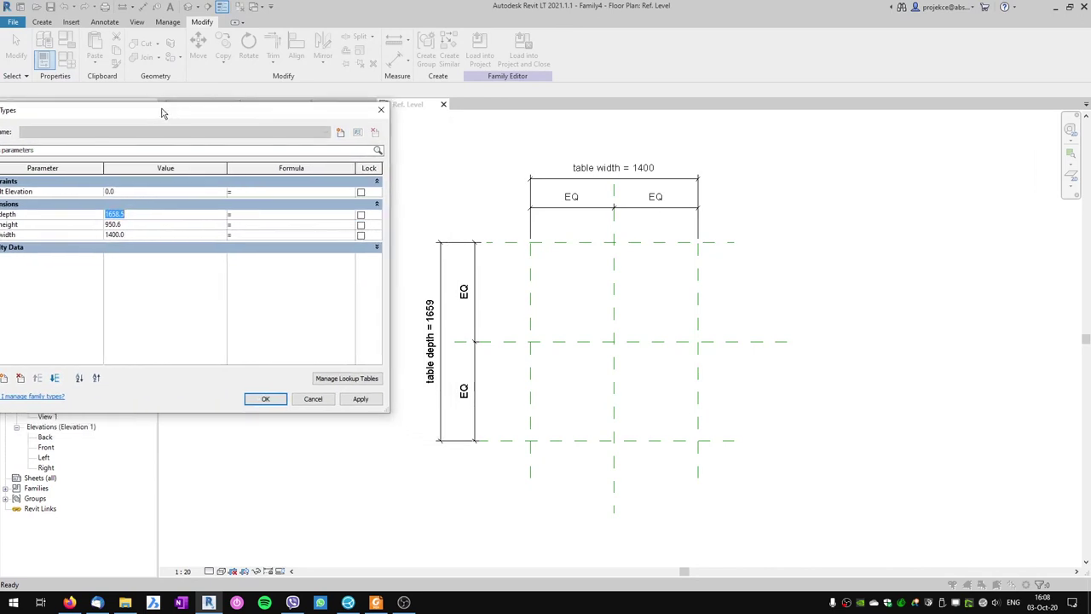
{"action": "type", "text": "1400"}
{"action": "left_click", "coordinate": [265, 399]}
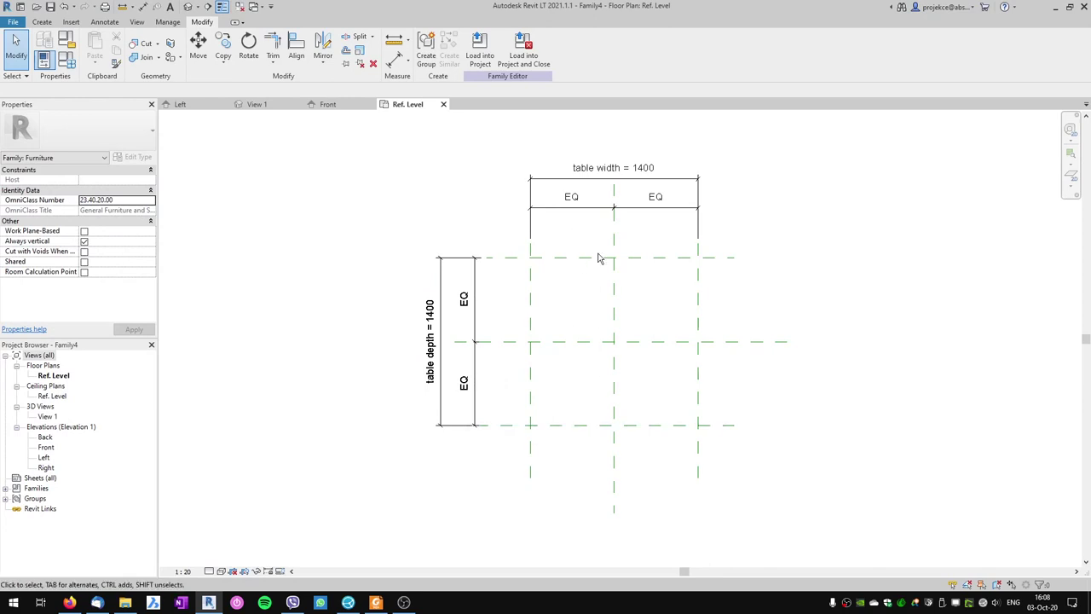
Set table width to 900 in Family Types and apply it
{"action": "left_click", "coordinate": [66, 60]}
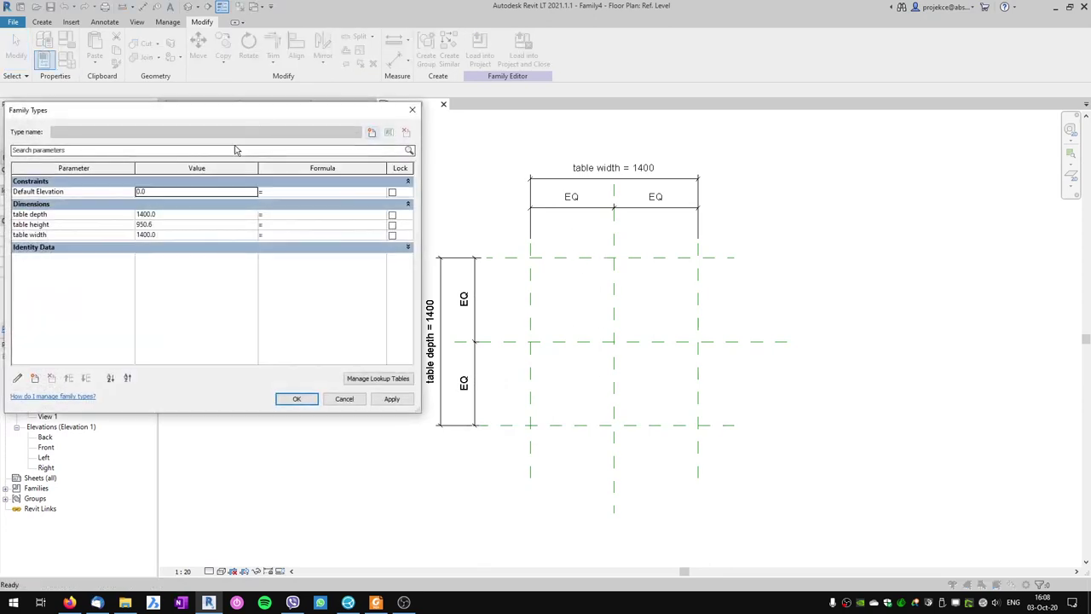
{"action": "left_click", "coordinate": [174, 235]}
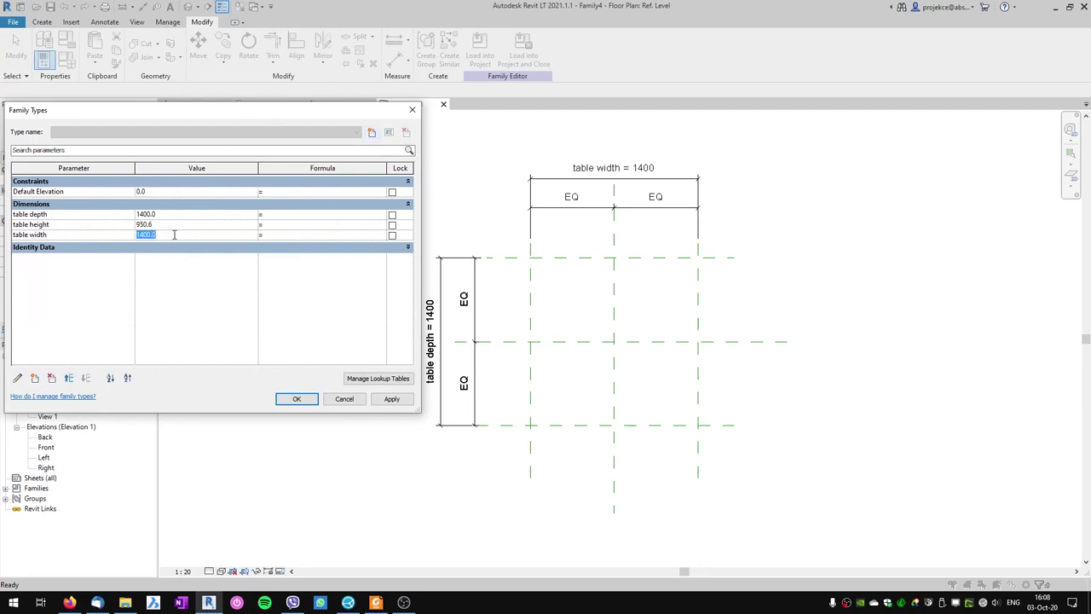
{"action": "type", "text": "900"}
{"action": "left_click", "coordinate": [391, 399]}
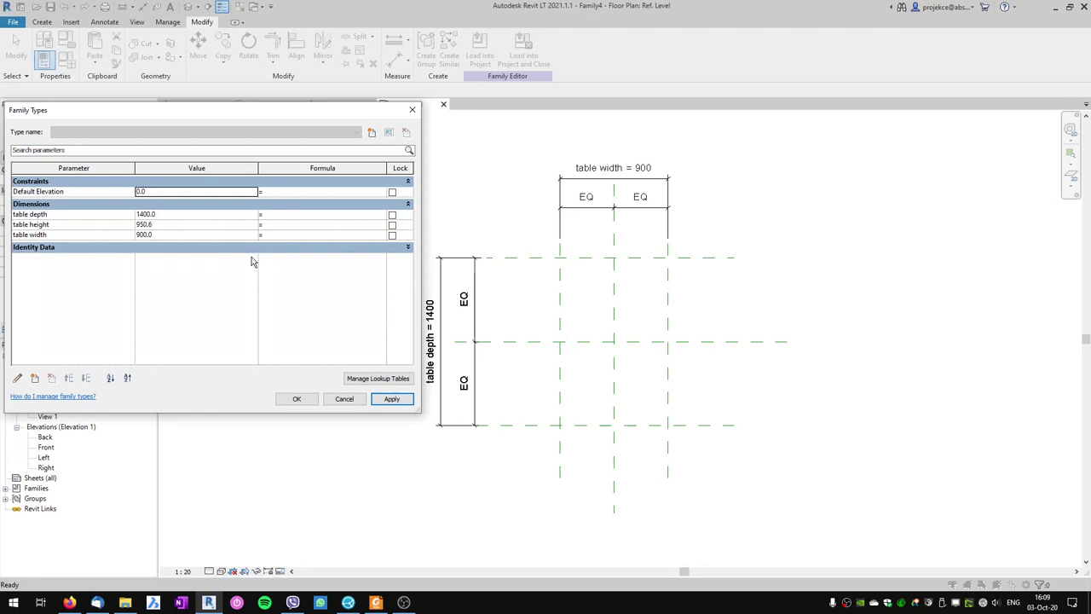
{"action": "left_click", "coordinate": [300, 400]}
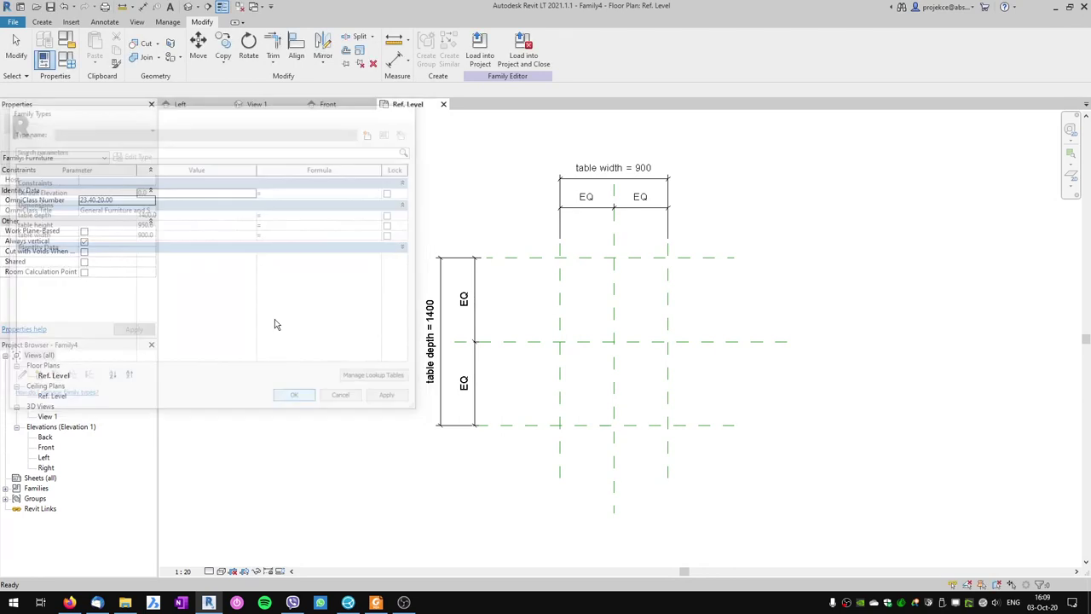
In the Front elevation, apply a table height of 700 in Family Types
{"action": "left_click", "coordinate": [325, 104]}
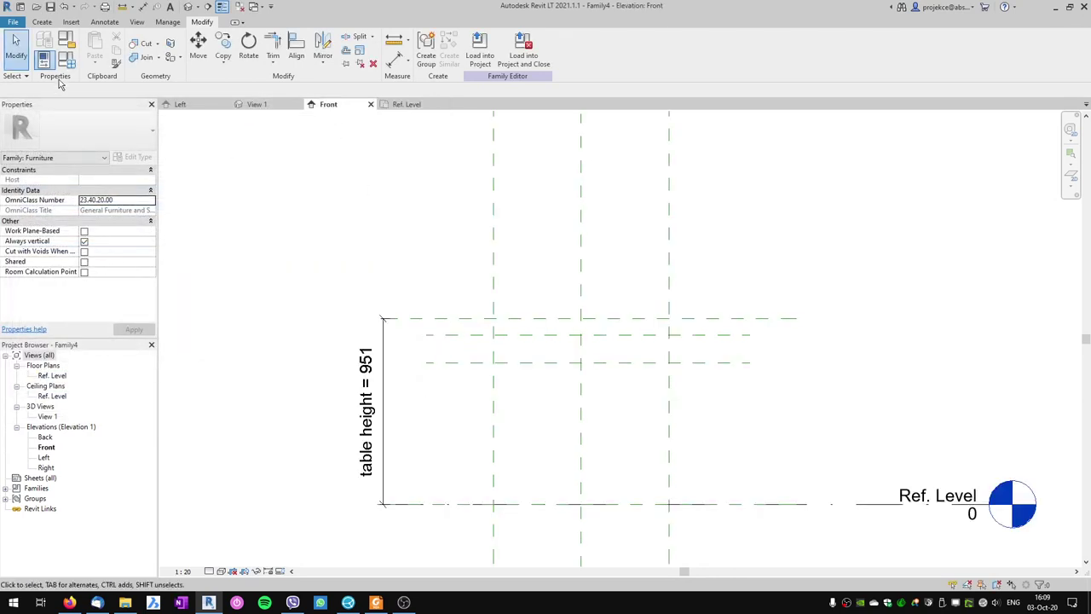
{"action": "left_click", "coordinate": [71, 60]}
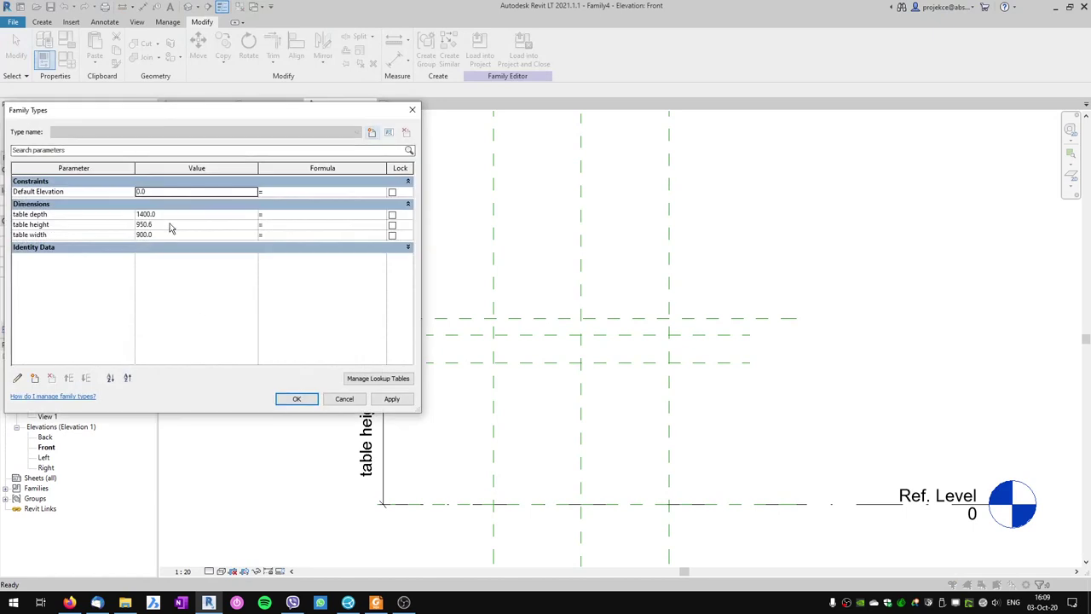
{"action": "left_click_drag", "start_coordinate": [237, 119], "coordinate": [227, 34]}
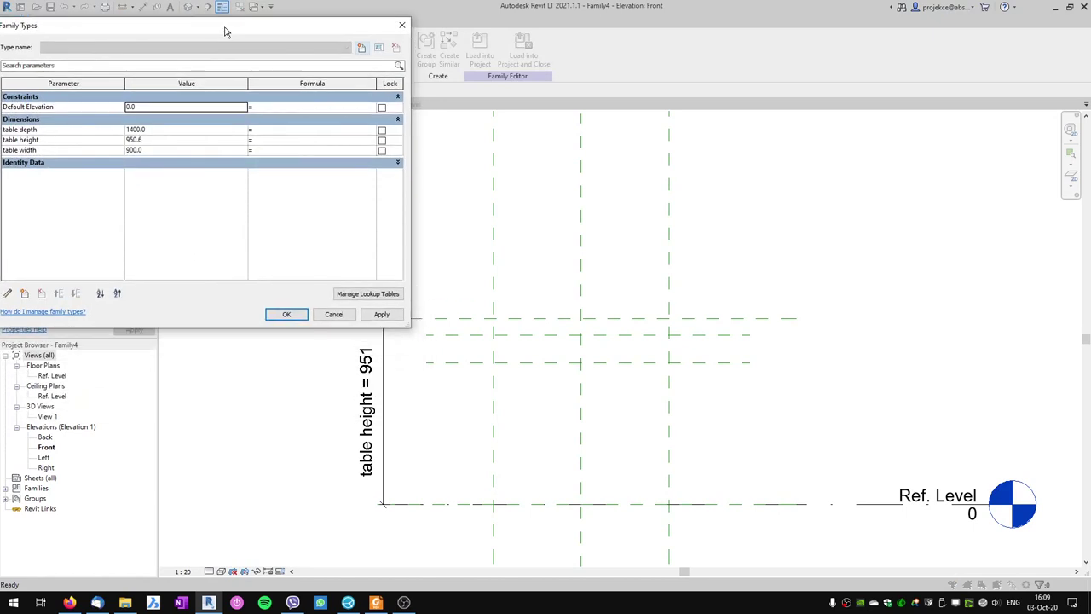
{"action": "left_click", "coordinate": [161, 140]}
{"action": "type", "text": "70"}
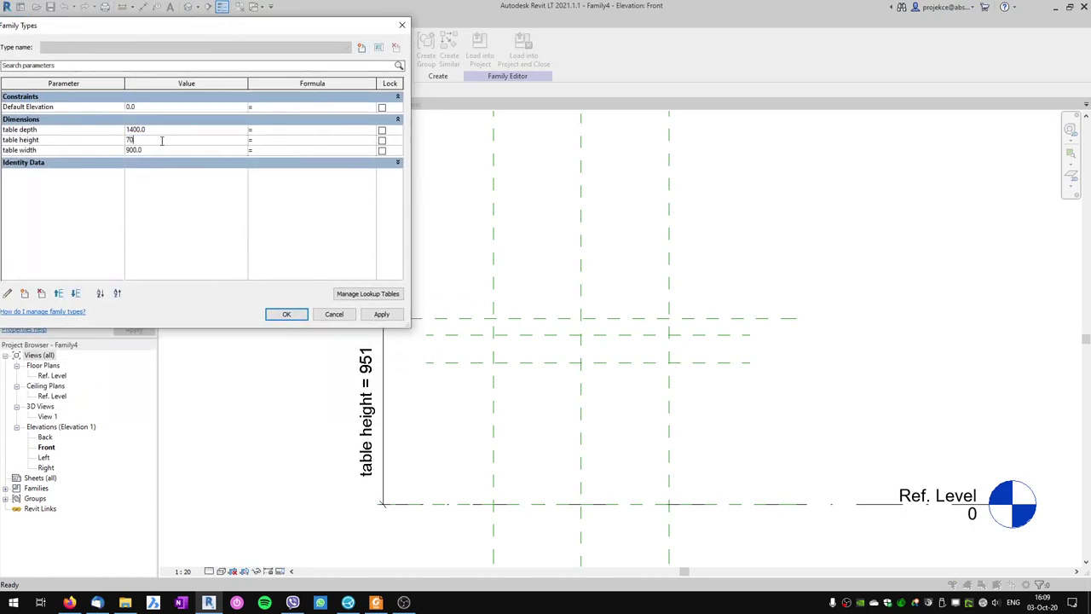
{"action": "type", "text": "0"}
{"action": "left_click", "coordinate": [380, 314]}
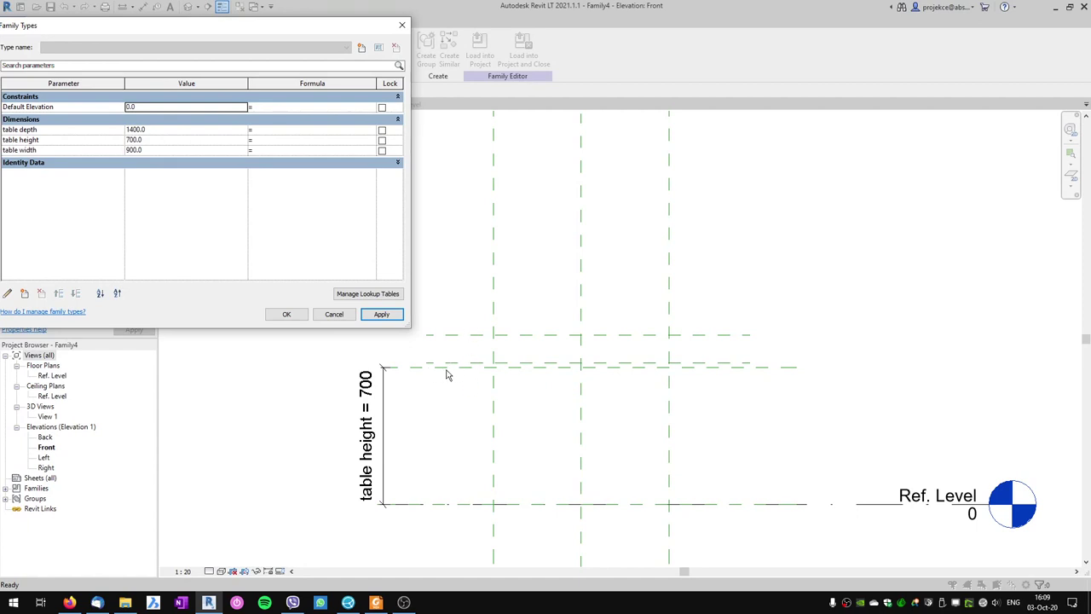
Change table height to 1000 and confirm
{"action": "left_click", "coordinate": [174, 140]}
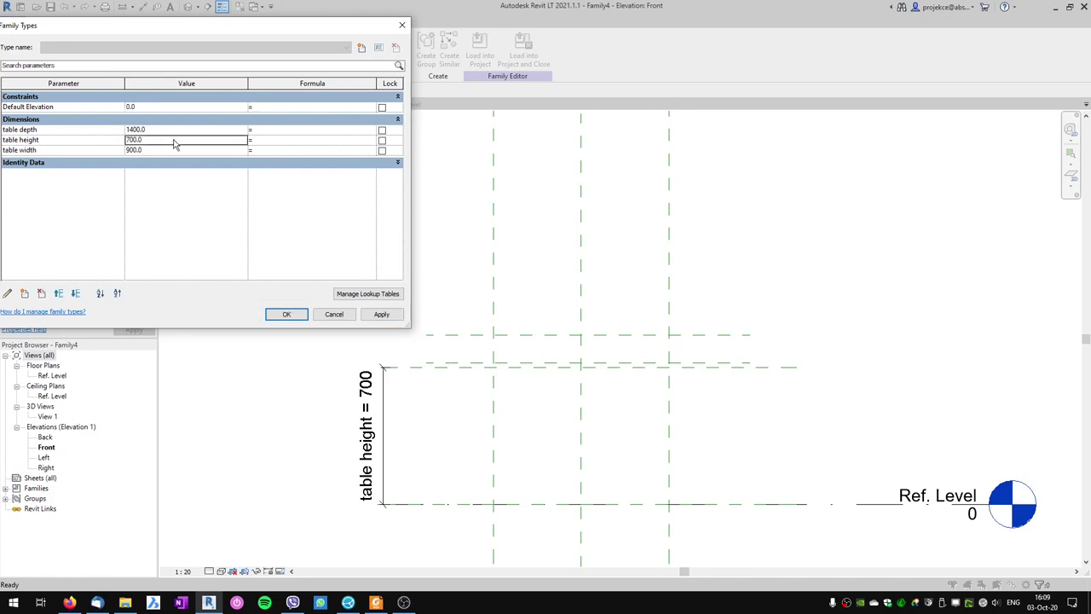
{"action": "type", "text": "1"}
{"action": "left_click", "coordinate": [286, 314]}
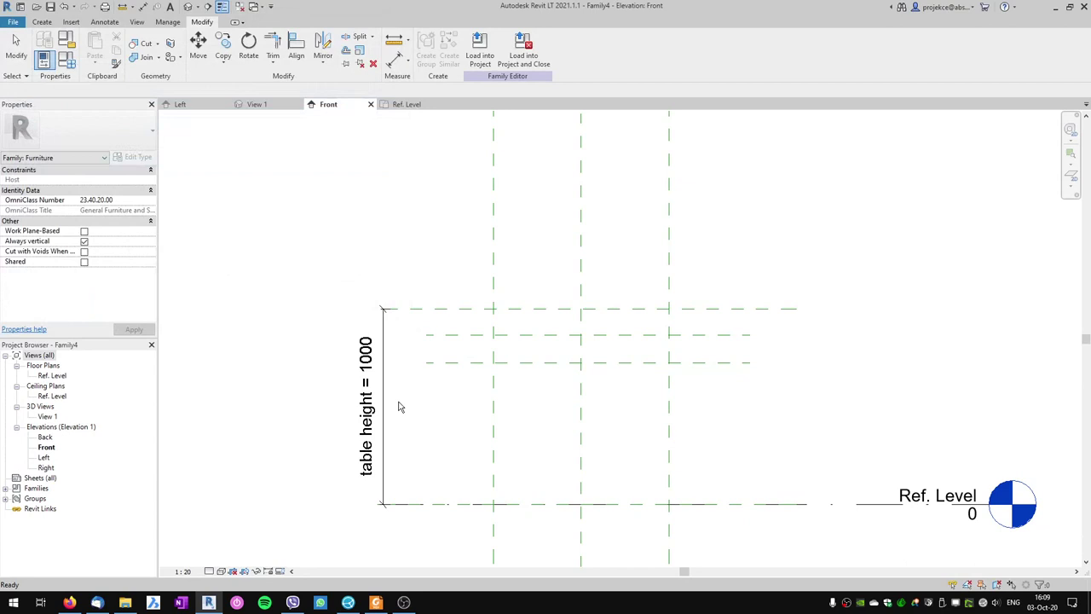
Dimension the 135 gap between the top two horizontal reference planes
{"action": "left_click", "coordinate": [452, 309]}
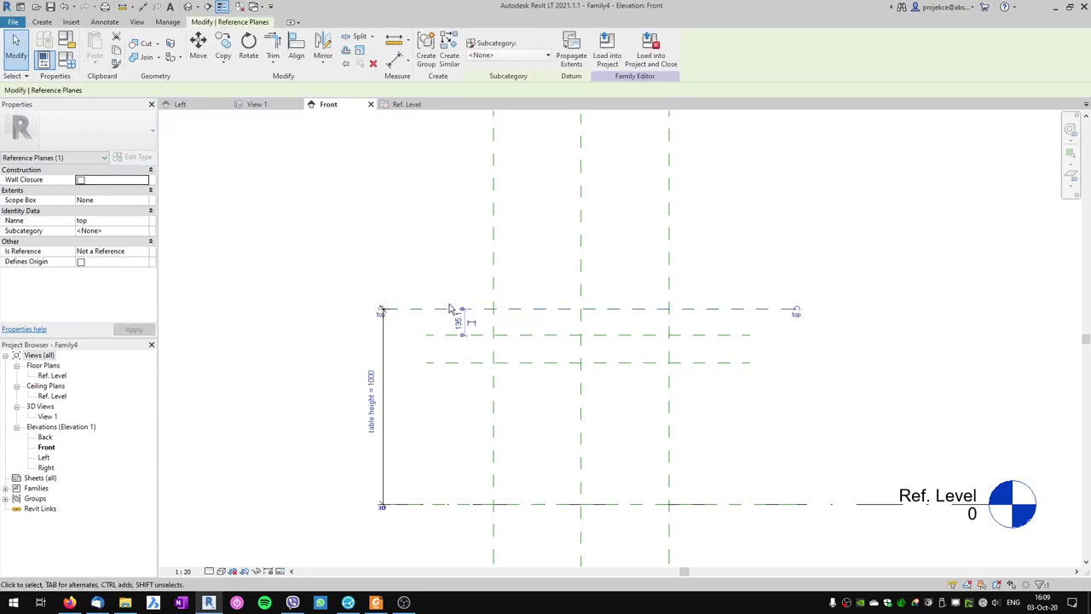
{"action": "key", "text": "Escape"}
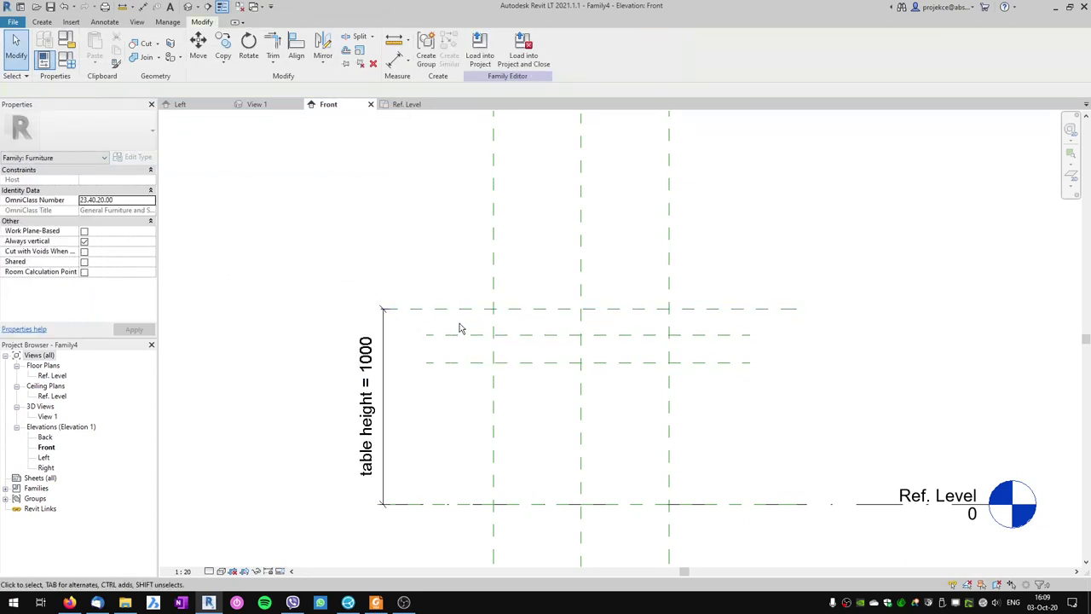
{"action": "left_click", "coordinate": [142, 6]}
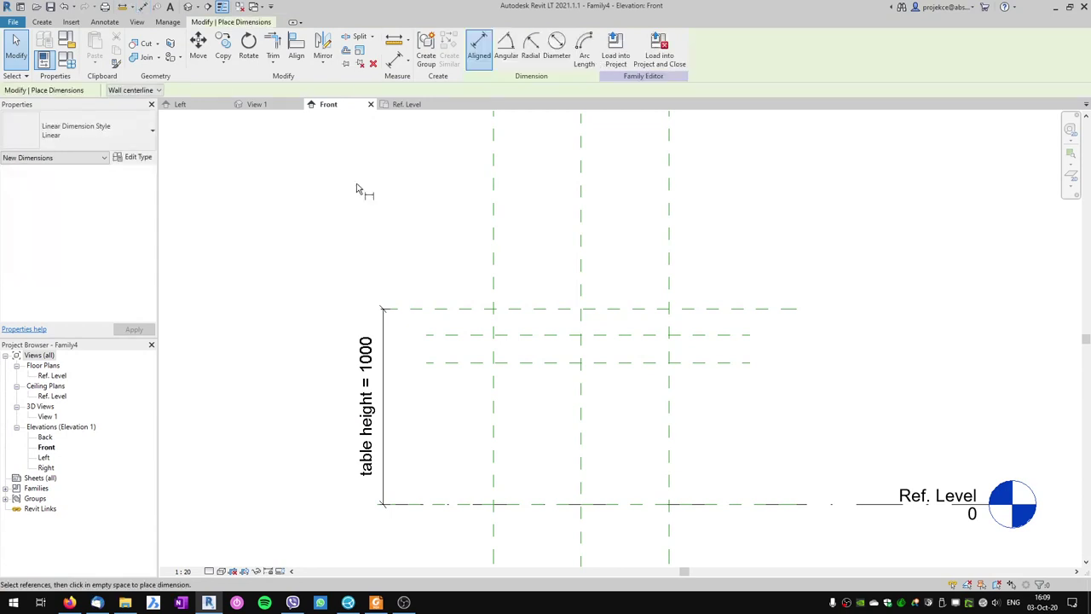
{"action": "left_click", "coordinate": [477, 309]}
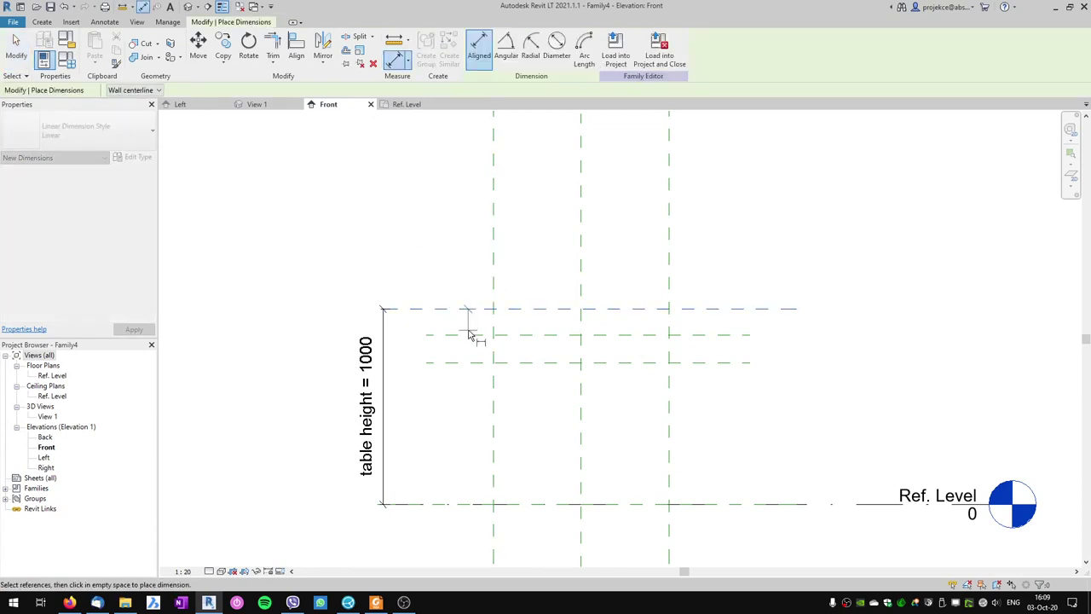
{"action": "left_click", "coordinate": [463, 335]}
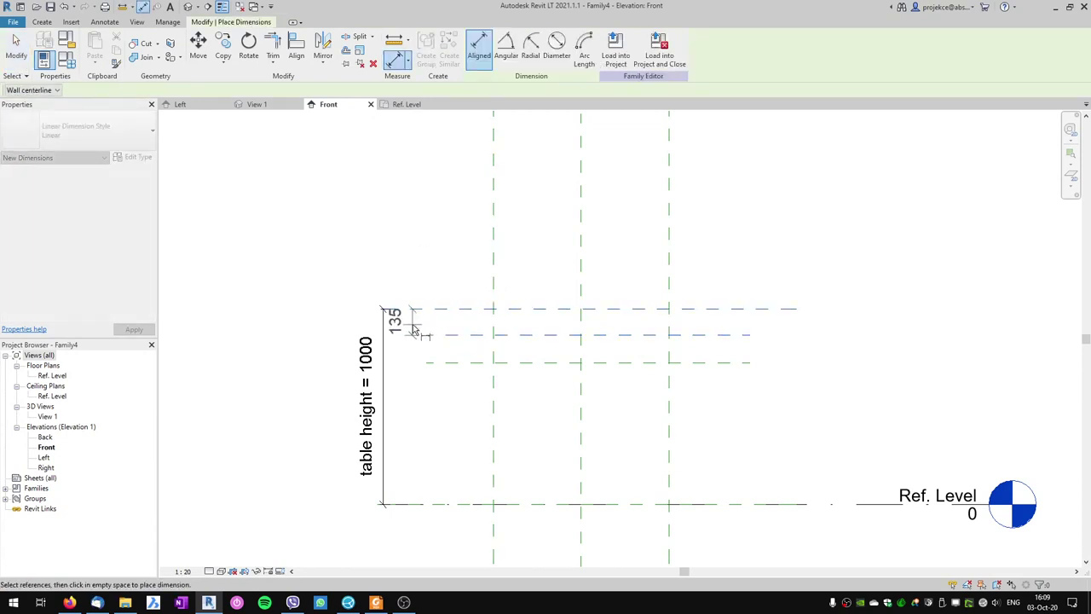
{"action": "left_click", "coordinate": [413, 322]}
{"action": "key", "text": "Escape"}
{"action": "key", "text": "Escape"}
Change the view scale to 1:10 and dimension the 140 gap between the second and third planes
{"action": "left_click", "coordinate": [182, 570]}
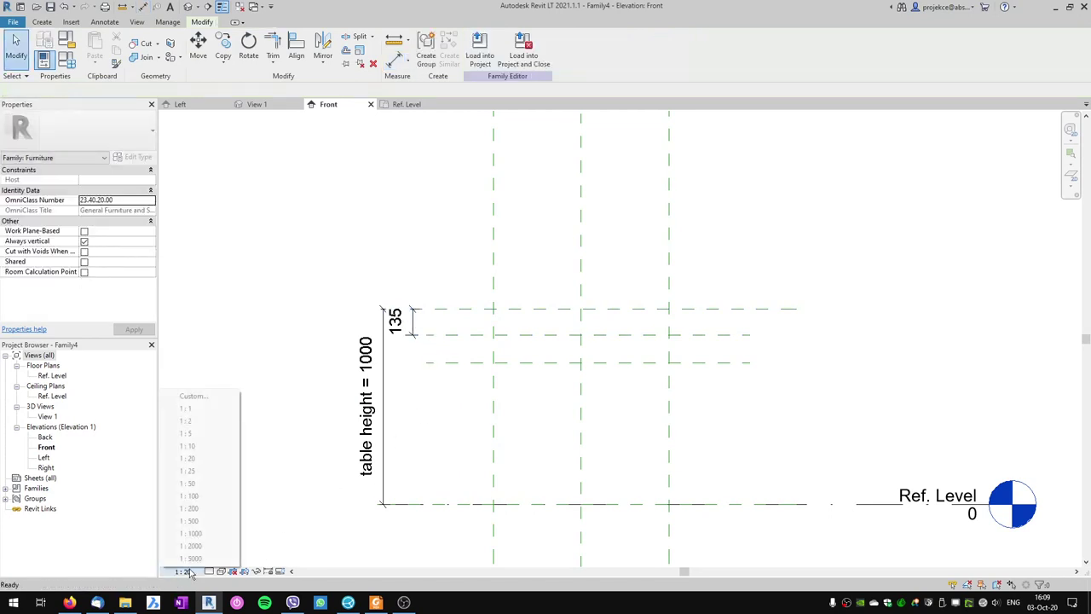
{"action": "left_click", "coordinate": [189, 446]}
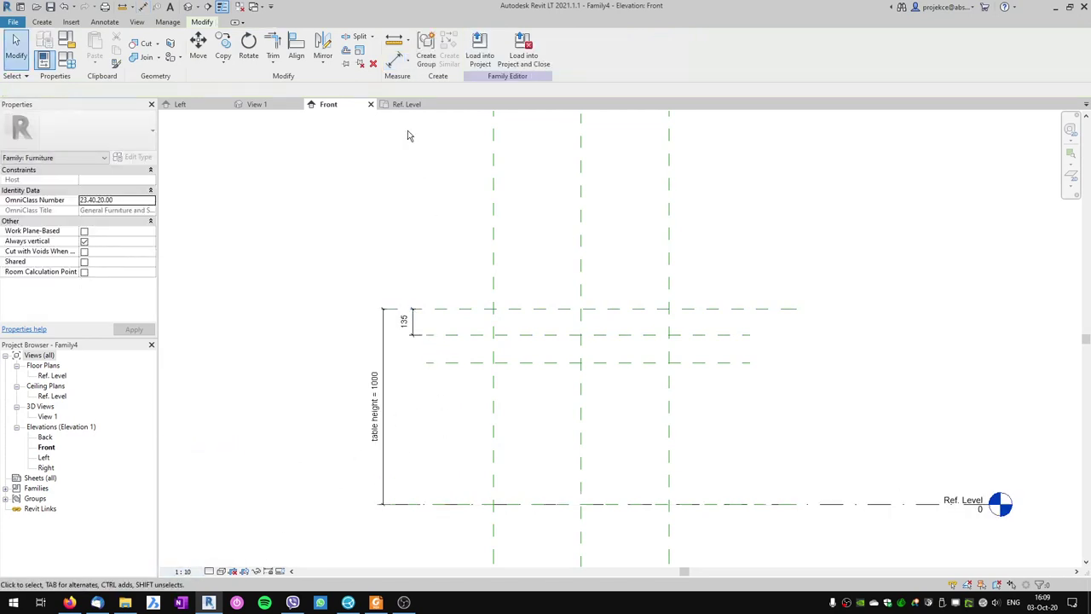
{"action": "left_click", "coordinate": [143, 6]}
{"action": "left_click", "coordinate": [452, 334]}
{"action": "left_click", "coordinate": [458, 362]}
{"action": "left_click", "coordinate": [414, 357]}
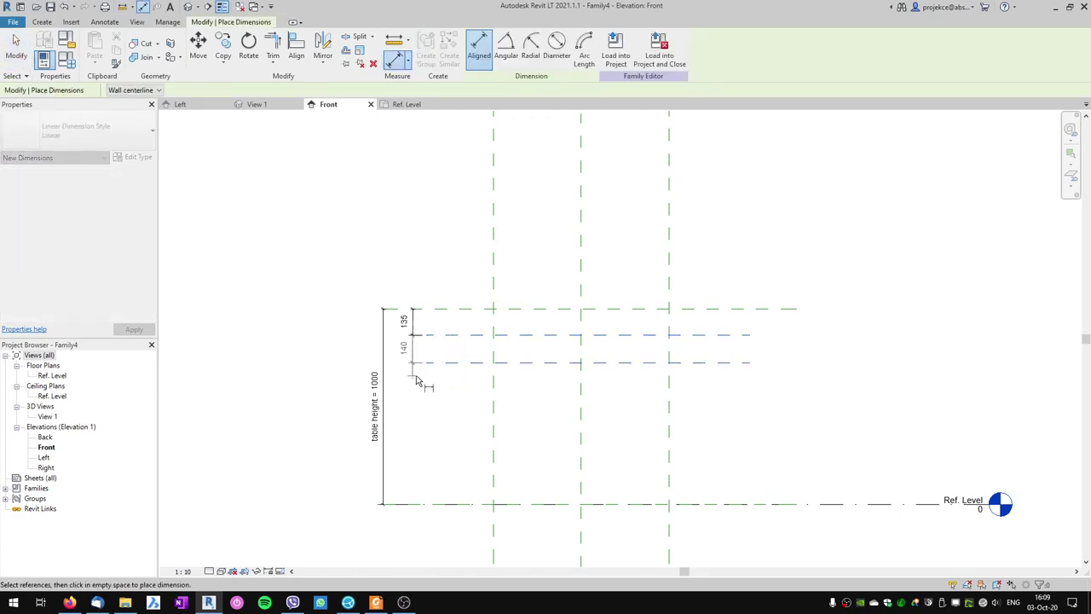
{"action": "key", "text": "Escape"}
{"action": "key", "text": "Escape"}
Move the second plane up so it sits 30 below the top plane
{"action": "left_click", "coordinate": [452, 335]}
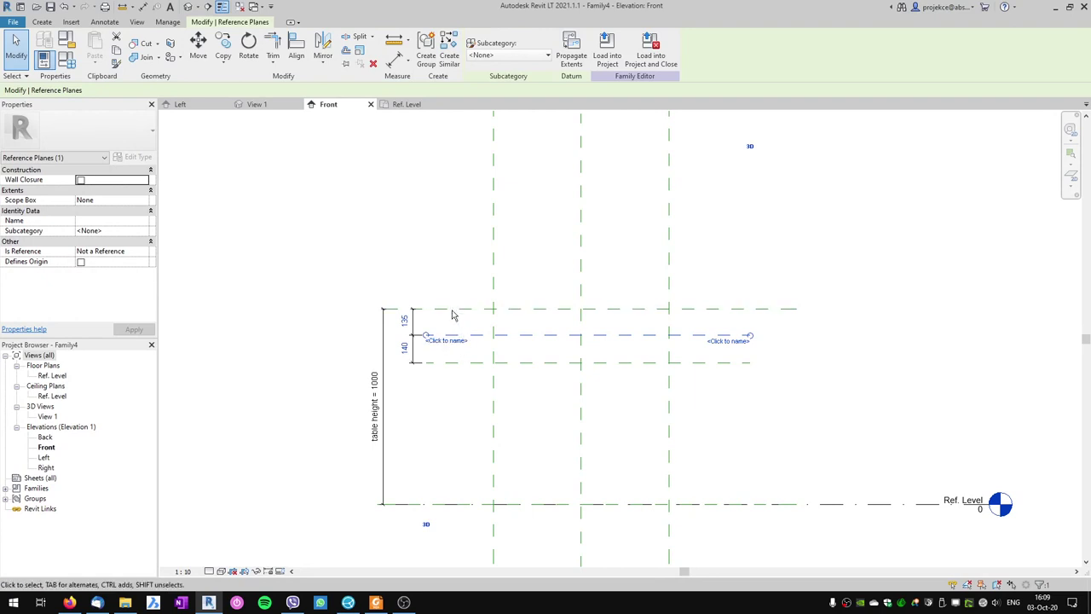
{"action": "left_click", "coordinate": [404, 324]}
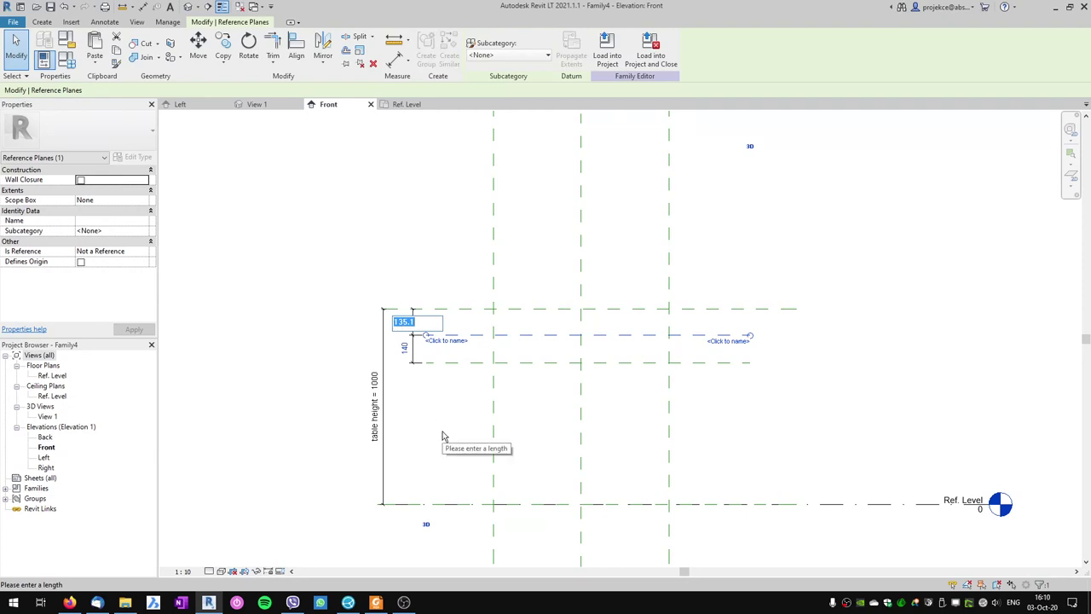
{"action": "type", "text": "30"}
{"action": "key", "text": "Return"}
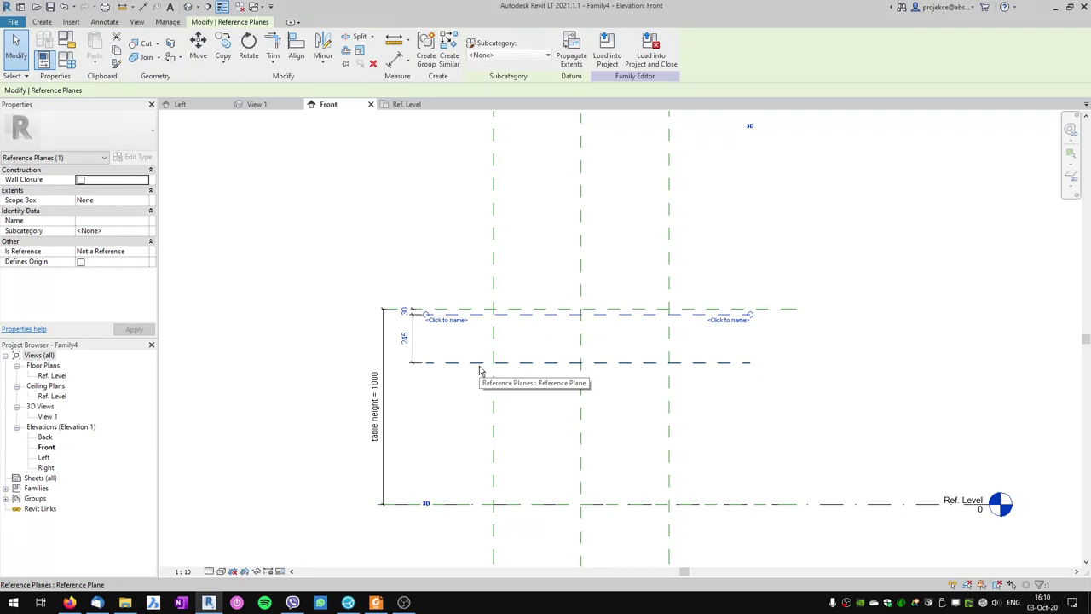
{"action": "key", "text": "Escape"}
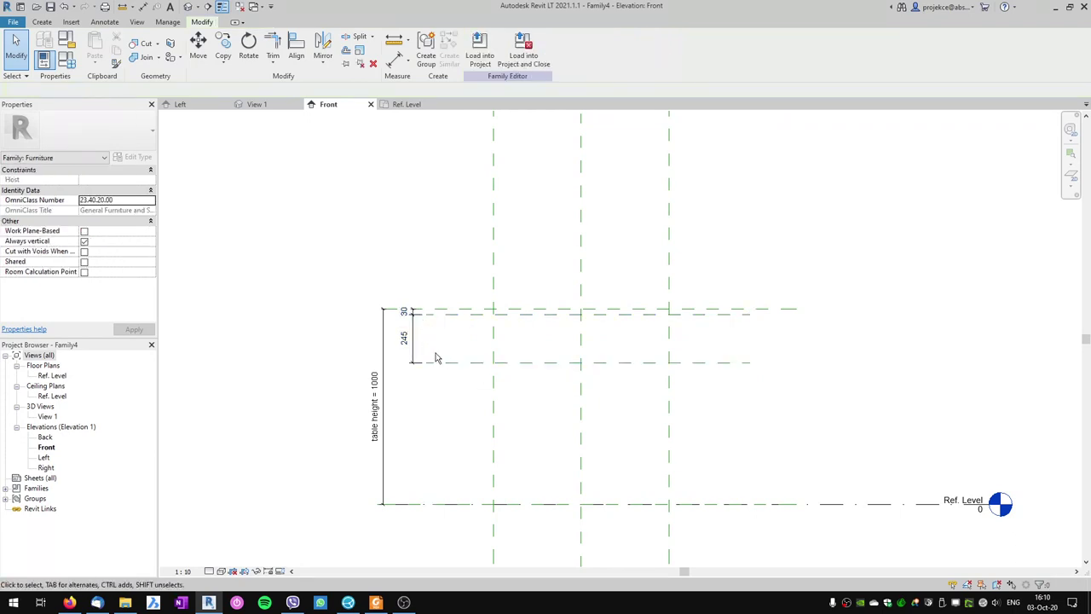
Change the lower plane's 245 distance to 50 from the plane above it
{"action": "left_click", "coordinate": [455, 363]}
{"action": "left_click", "coordinate": [405, 338]}
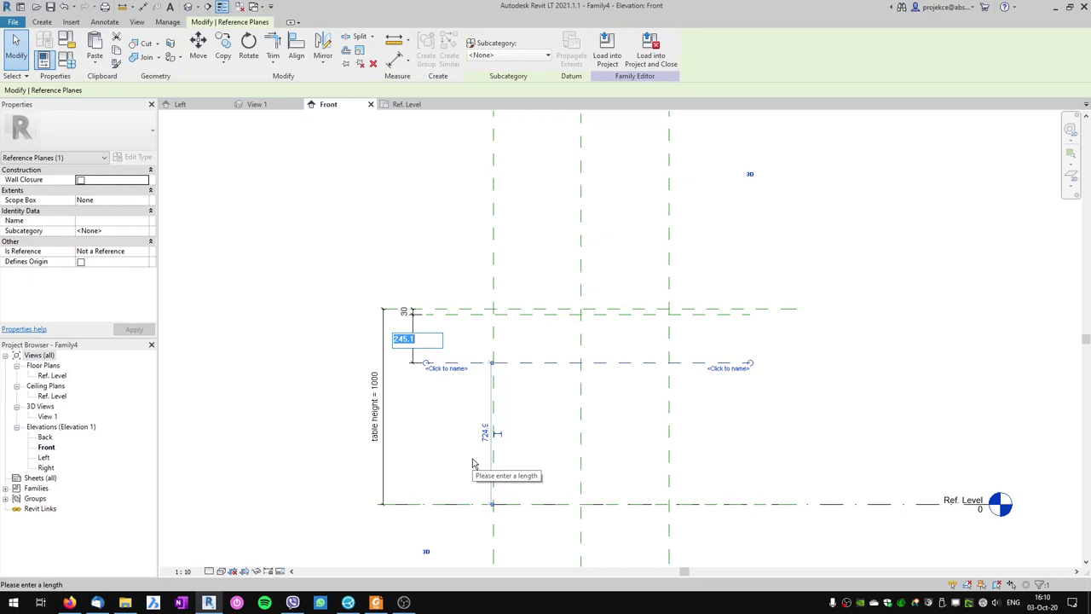
{"action": "type", "text": "50"}
{"action": "key", "text": "Return"}
{"action": "key", "text": "Escape"}
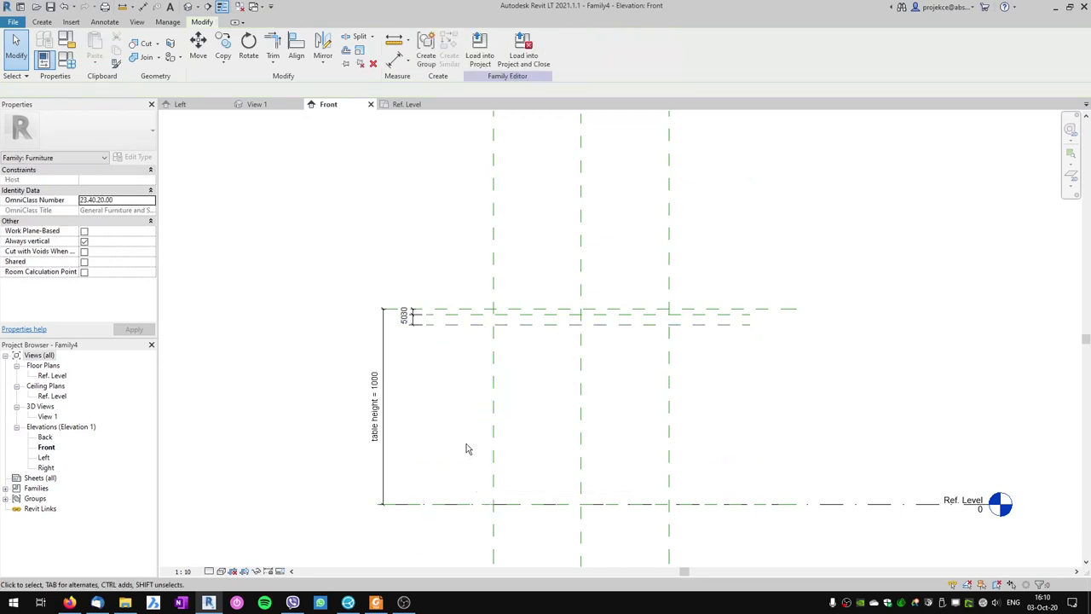
{"action": "left_click", "coordinate": [66, 58]}
Flex the table height to 1200 in Family Types to test the planes
{"action": "left_click", "coordinate": [179, 140]}
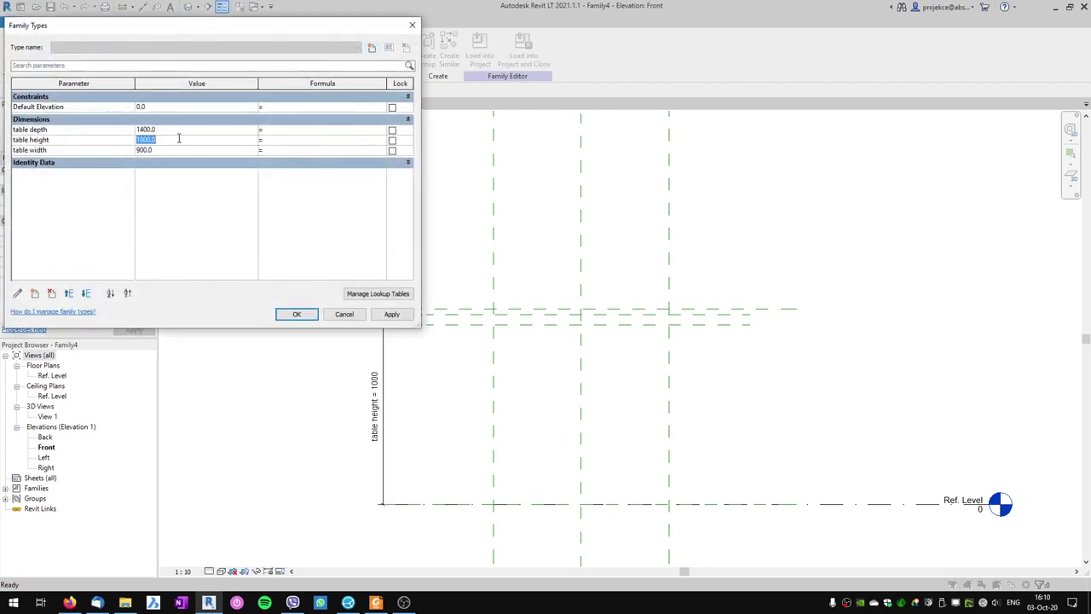
{"action": "type", "text": "1200"}
{"action": "left_click", "coordinate": [391, 314]}
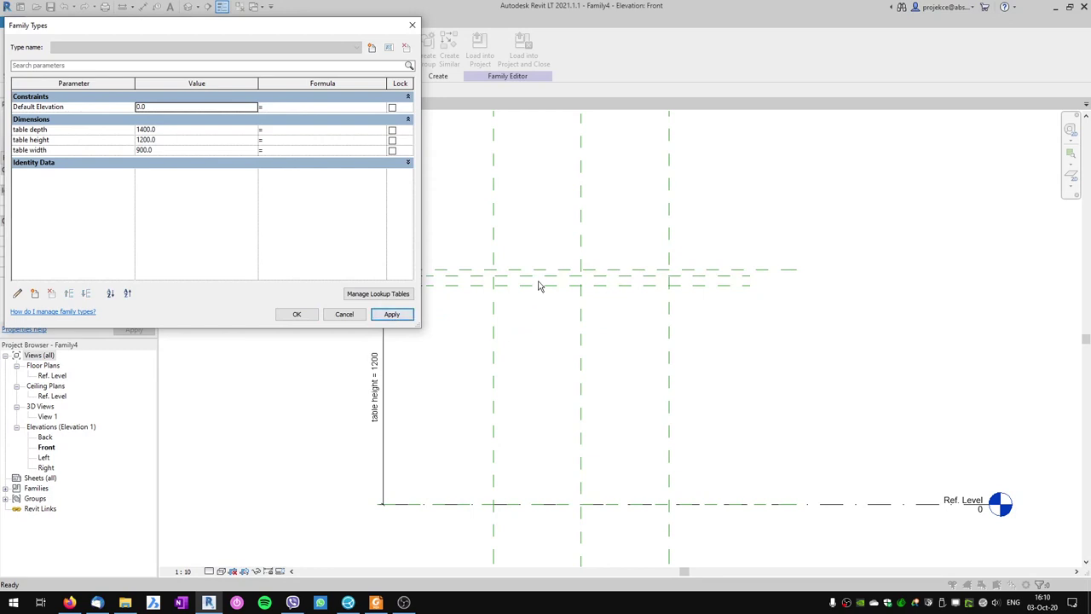
{"action": "left_click", "coordinate": [297, 314]}
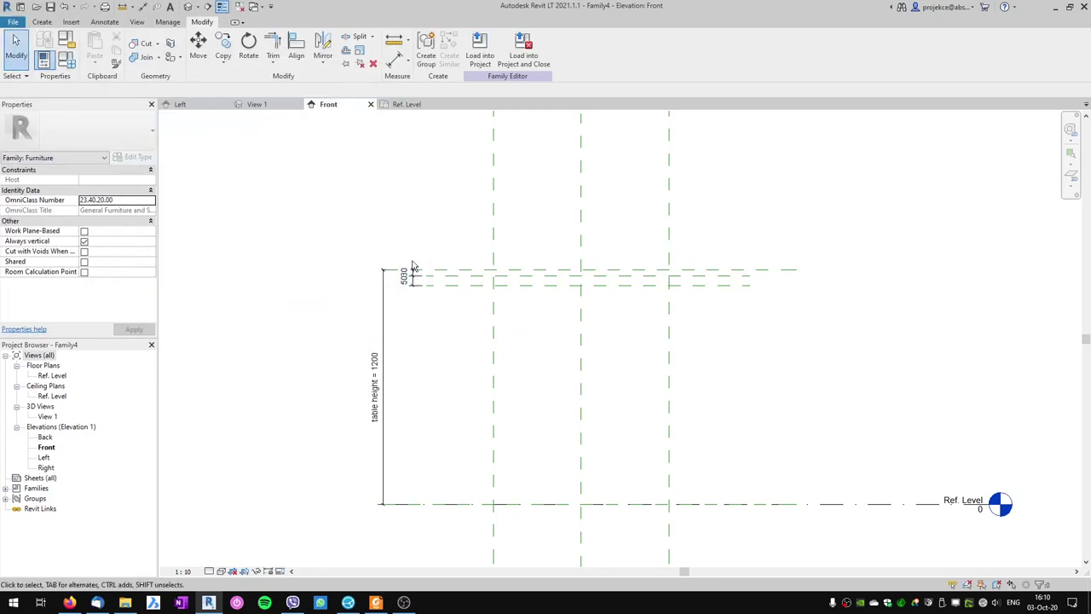
Check the overlapping 30 and 50 dimensions by selecting each in turn
{"action": "left_click", "coordinate": [414, 290]}
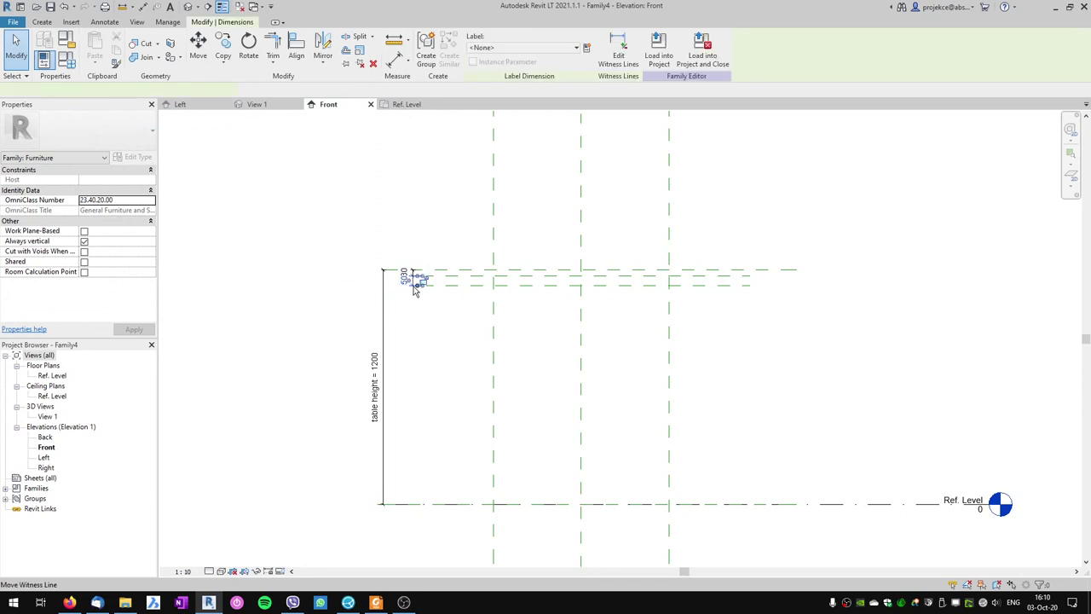
{"action": "left_click", "coordinate": [440, 332]}
{"action": "left_click", "coordinate": [419, 292]}
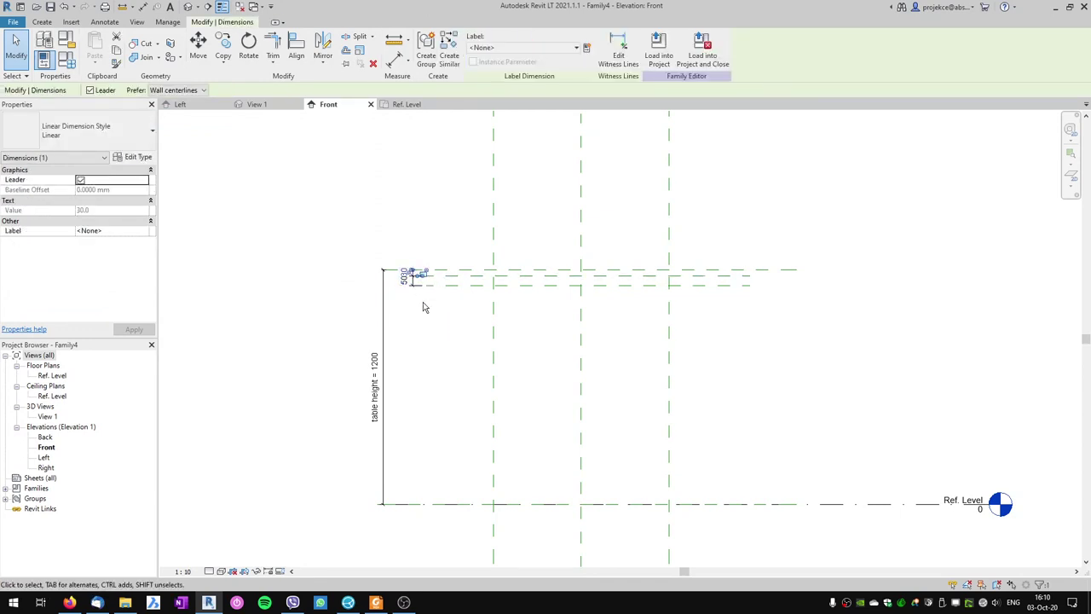
{"action": "left_click", "coordinate": [423, 303]}
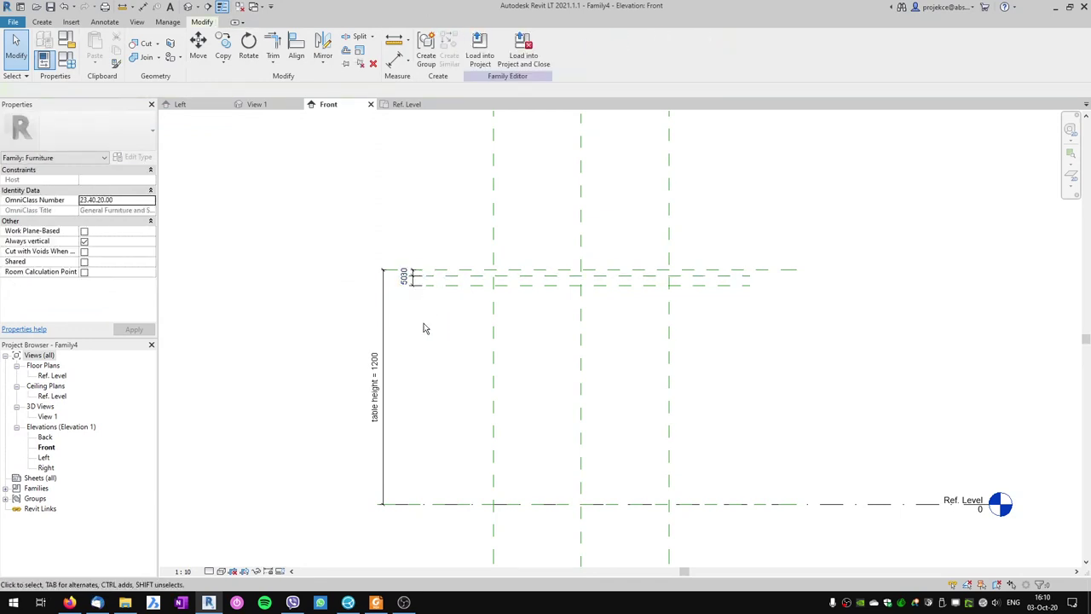
{"action": "scroll", "coordinate": [427, 302], "scroll_direction": "up", "scroll_amount": 2}
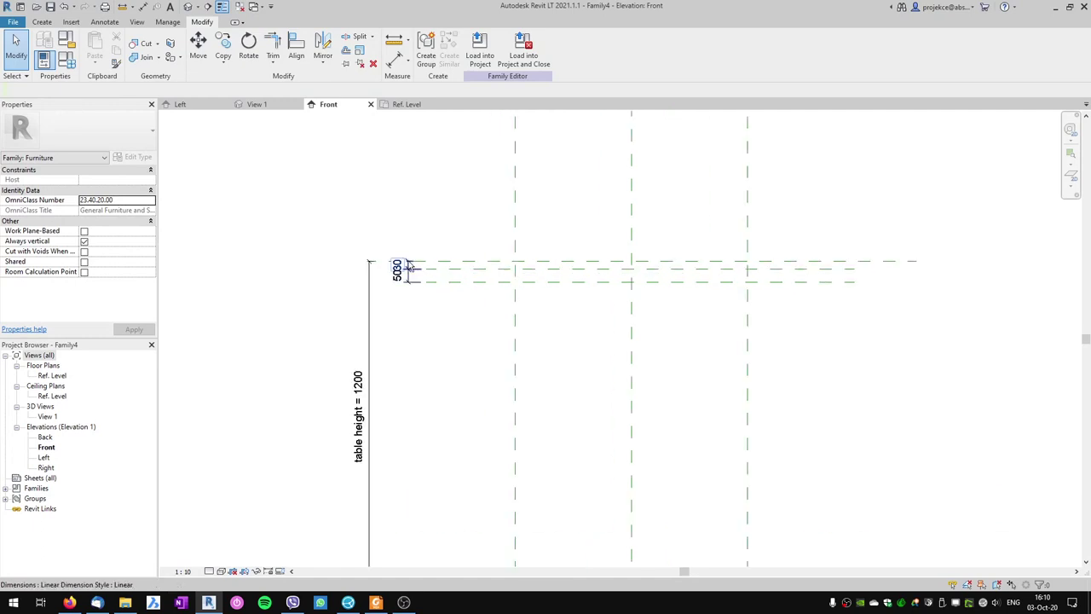
{"action": "left_click", "coordinate": [421, 288]}
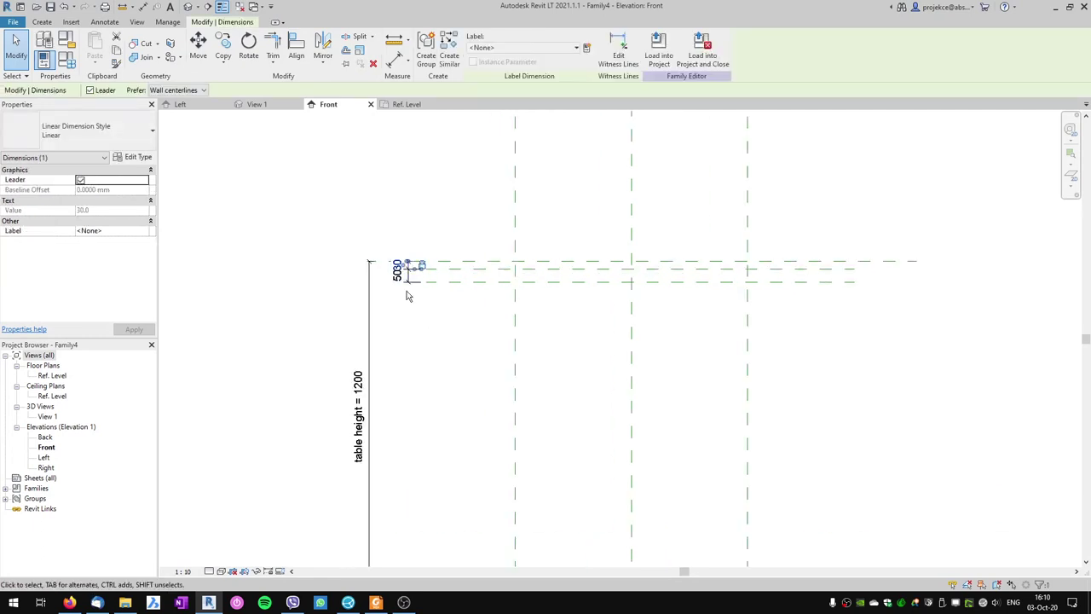
{"action": "left_click", "coordinate": [409, 288]}
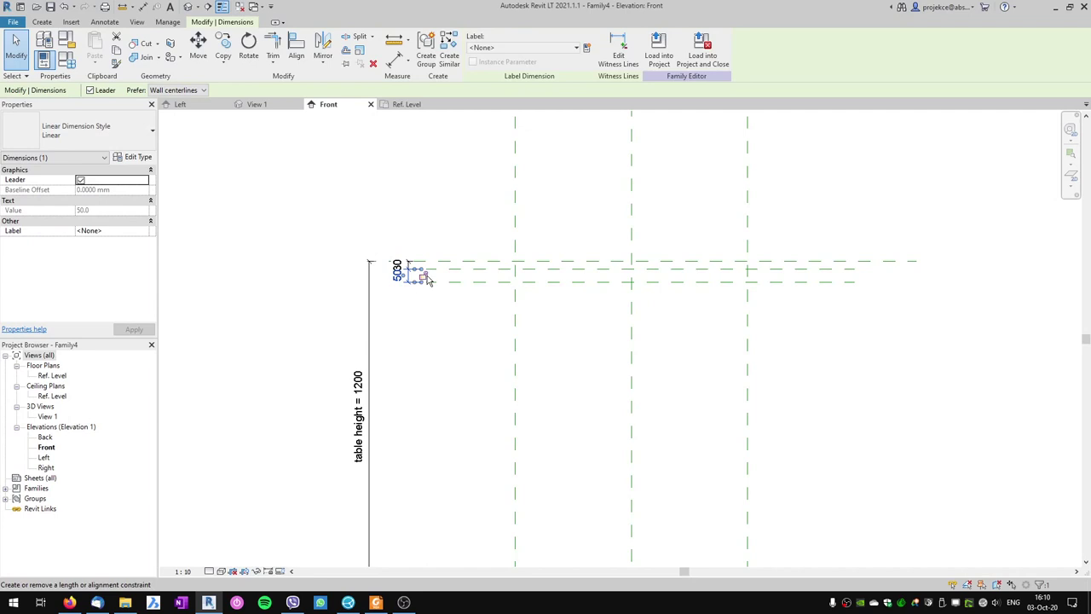
{"action": "left_click", "coordinate": [427, 334]}
{"action": "scroll", "coordinate": [427, 335], "scroll_direction": "down", "scroll_amount": 3}
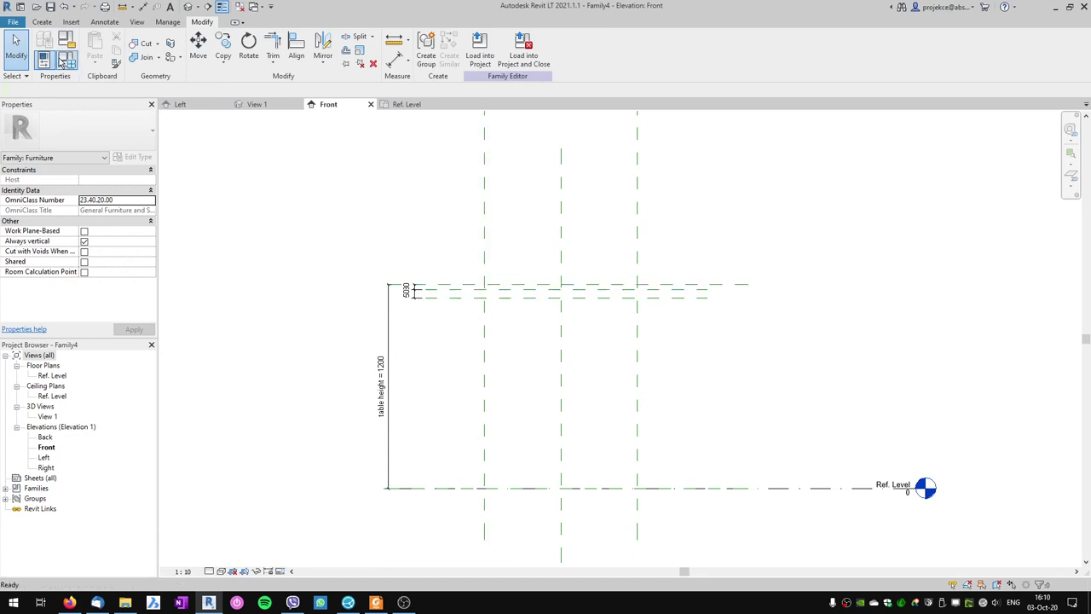
Set the table height to 720, then 700, and show the Ref. Level plan
{"action": "left_click", "coordinate": [67, 60]}
{"action": "left_click", "coordinate": [183, 140]}
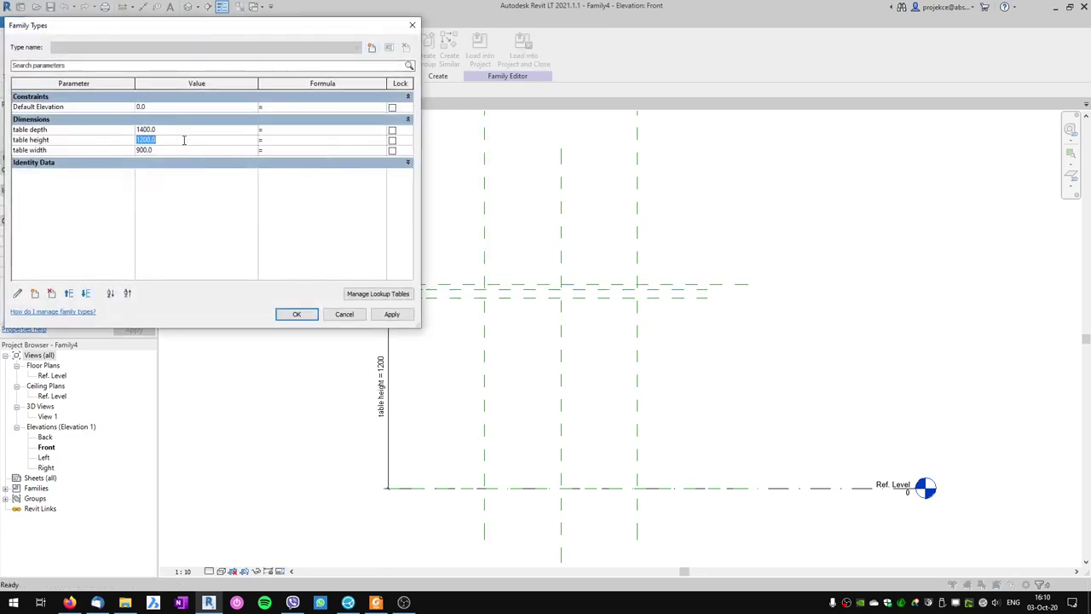
{"action": "left_click", "coordinate": [391, 314]}
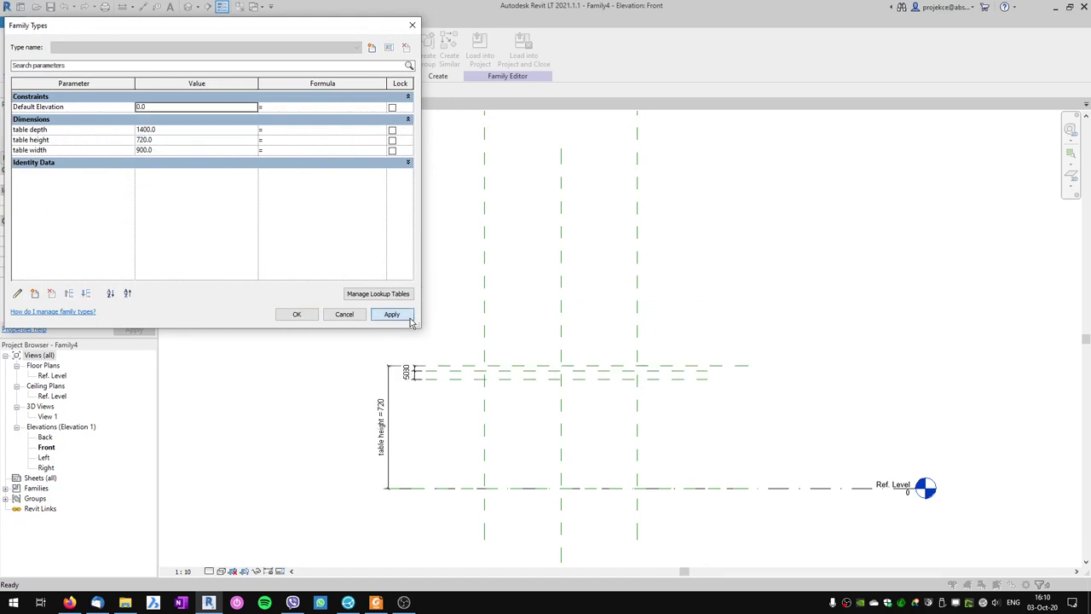
{"action": "left_click", "coordinate": [164, 140]}
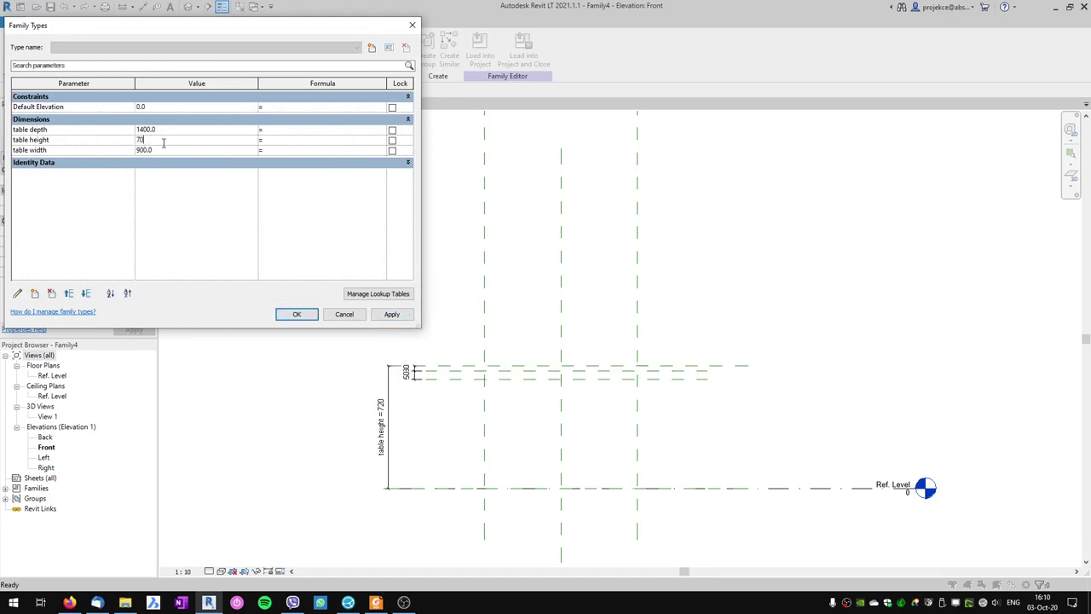
{"action": "left_click", "coordinate": [397, 317]}
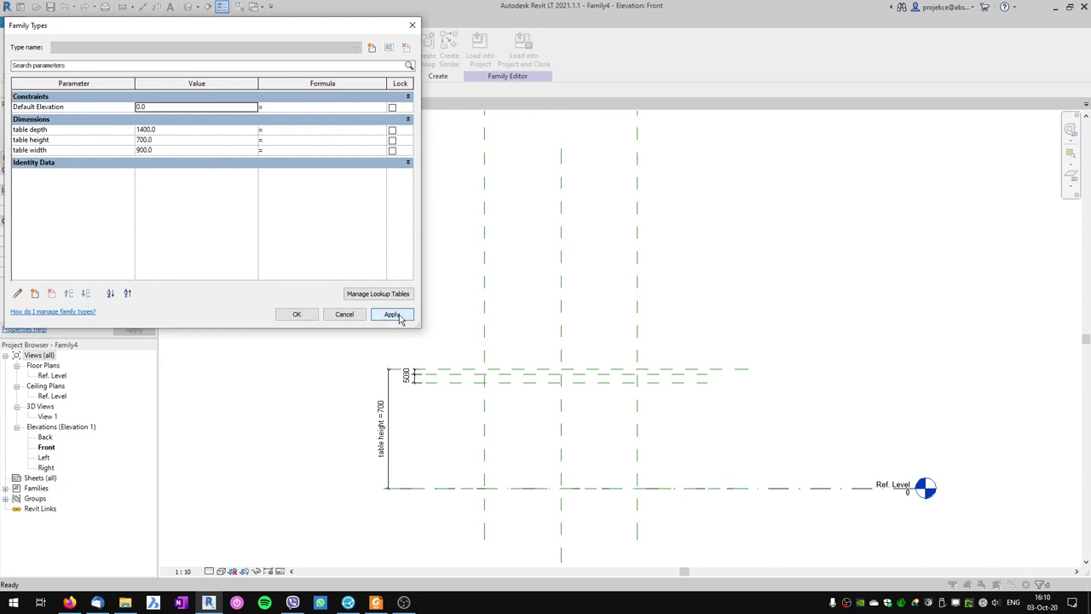
{"action": "left_click", "coordinate": [296, 314]}
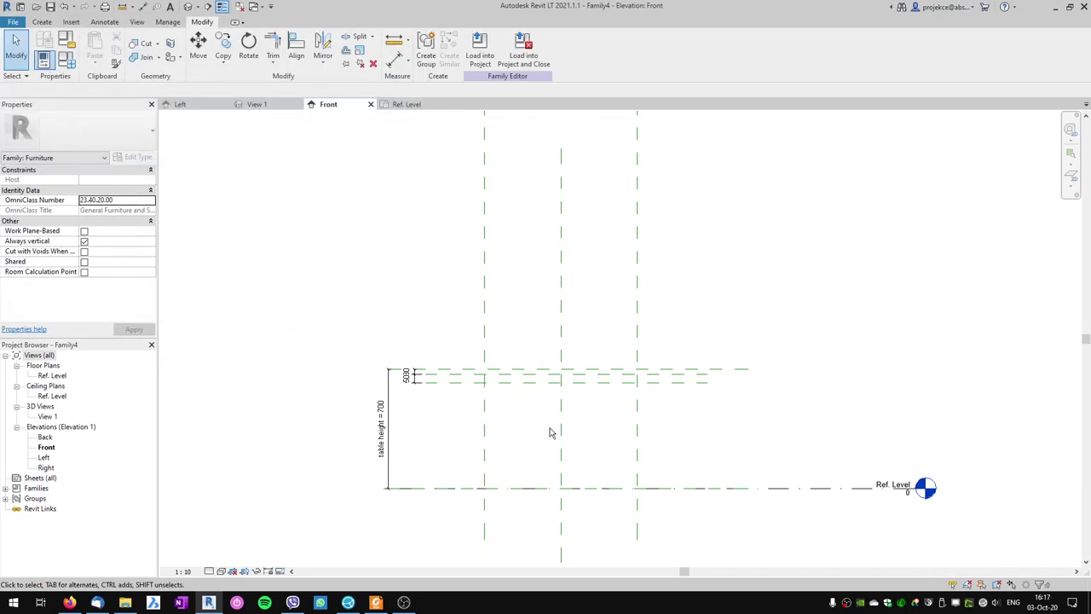
{"action": "left_click", "coordinate": [406, 104]}
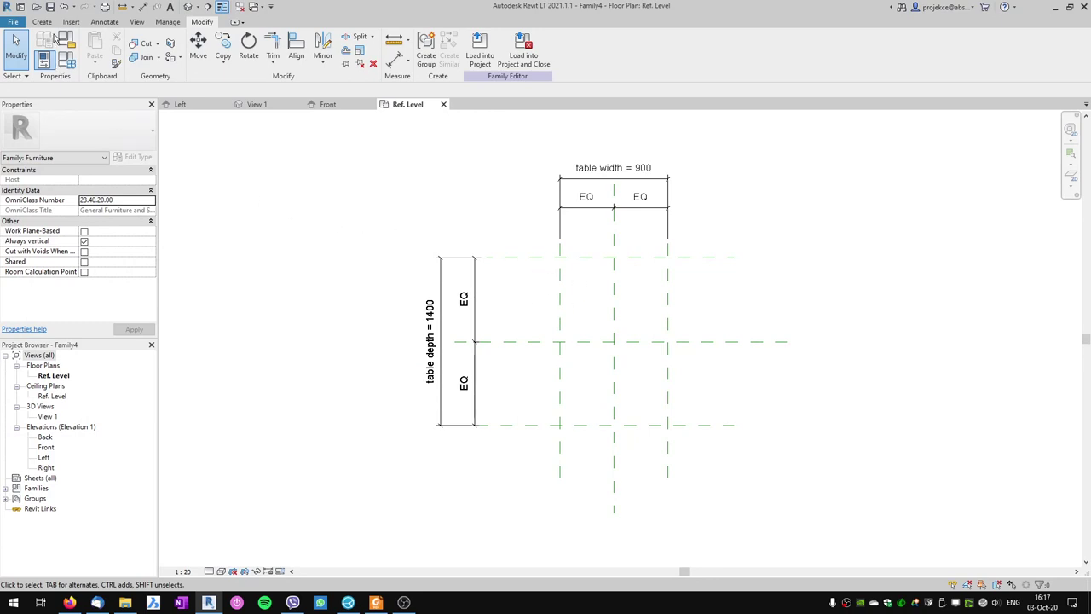
Sketch a rectangular extrusion from the top-left to bottom-right table plane intersections and finish it
{"action": "left_click", "coordinate": [42, 22]}
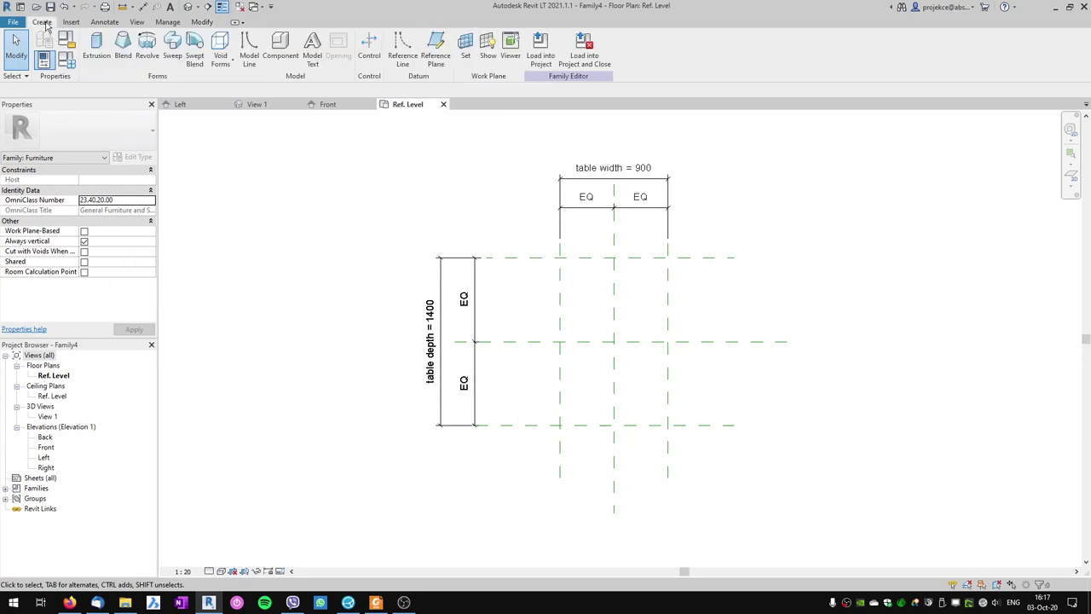
{"action": "left_click", "coordinate": [97, 49]}
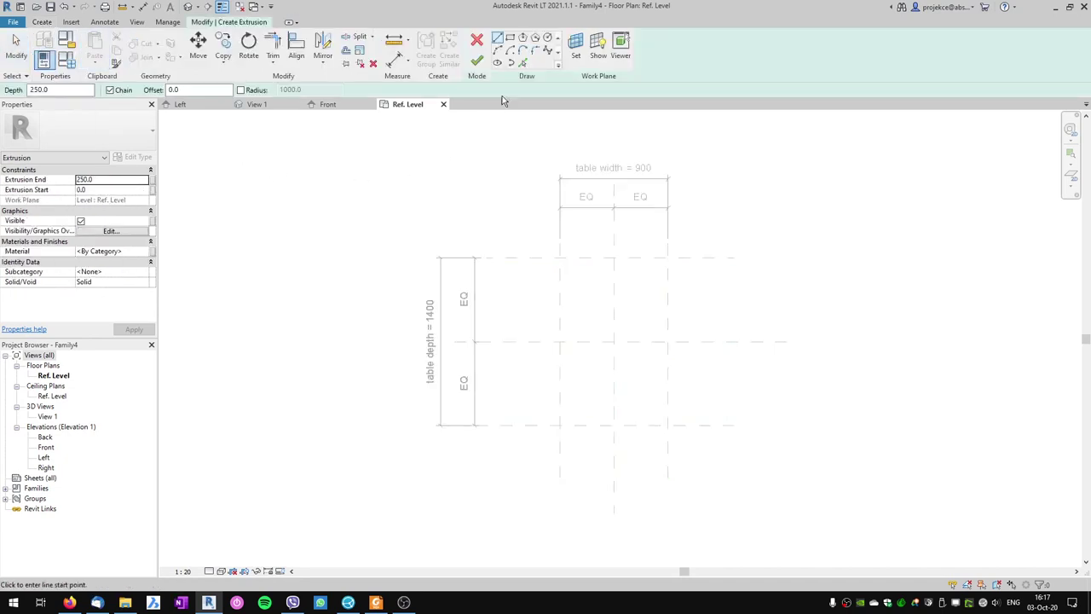
{"action": "left_click", "coordinate": [508, 38]}
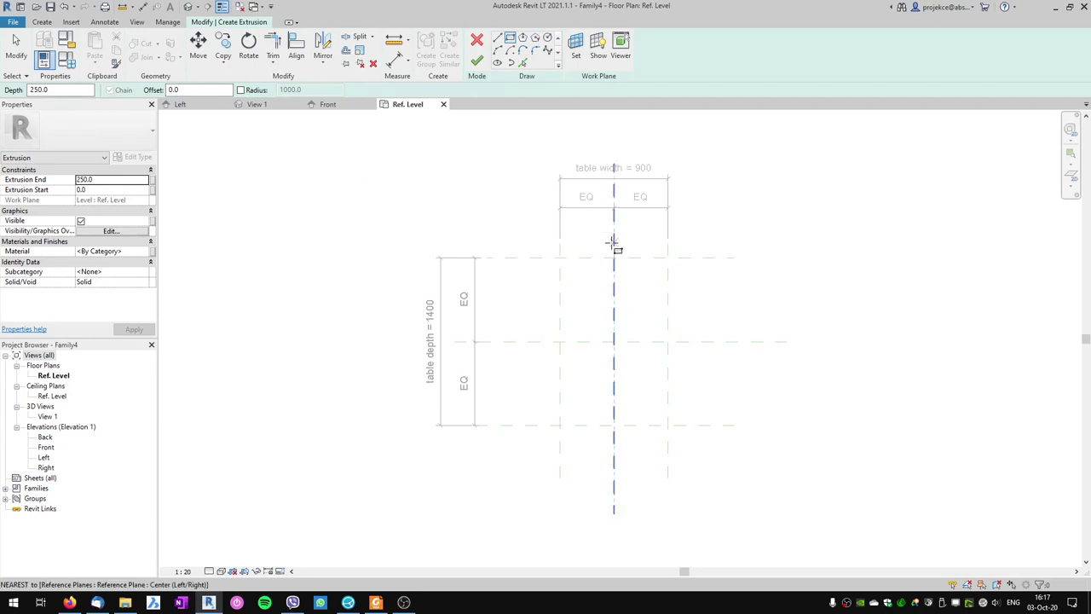
{"action": "left_click", "coordinate": [560, 256]}
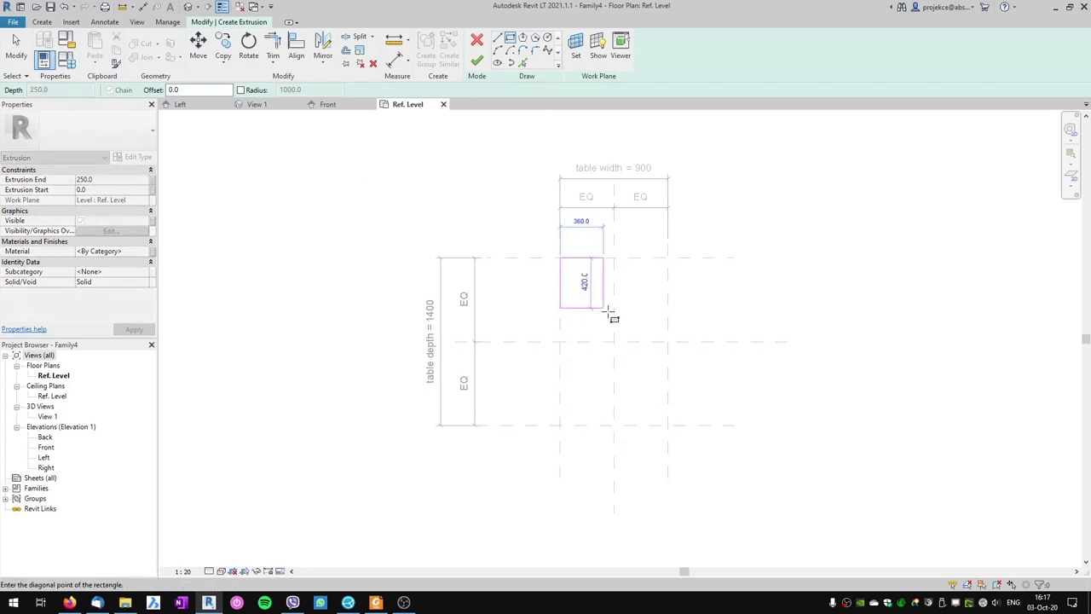
{"action": "left_click", "coordinate": [667, 425]}
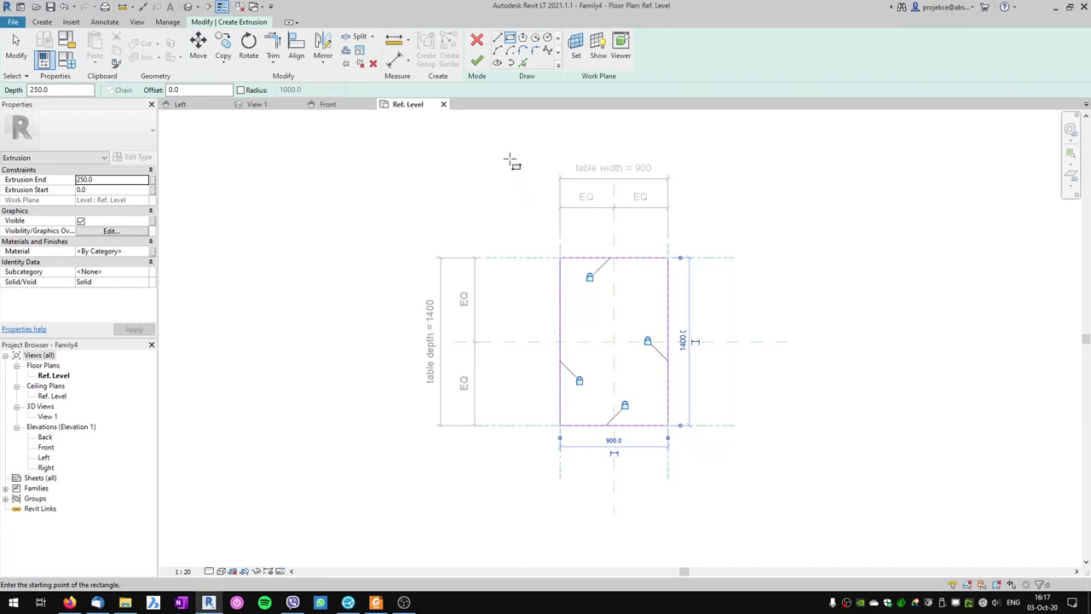
{"action": "left_click", "coordinate": [478, 66]}
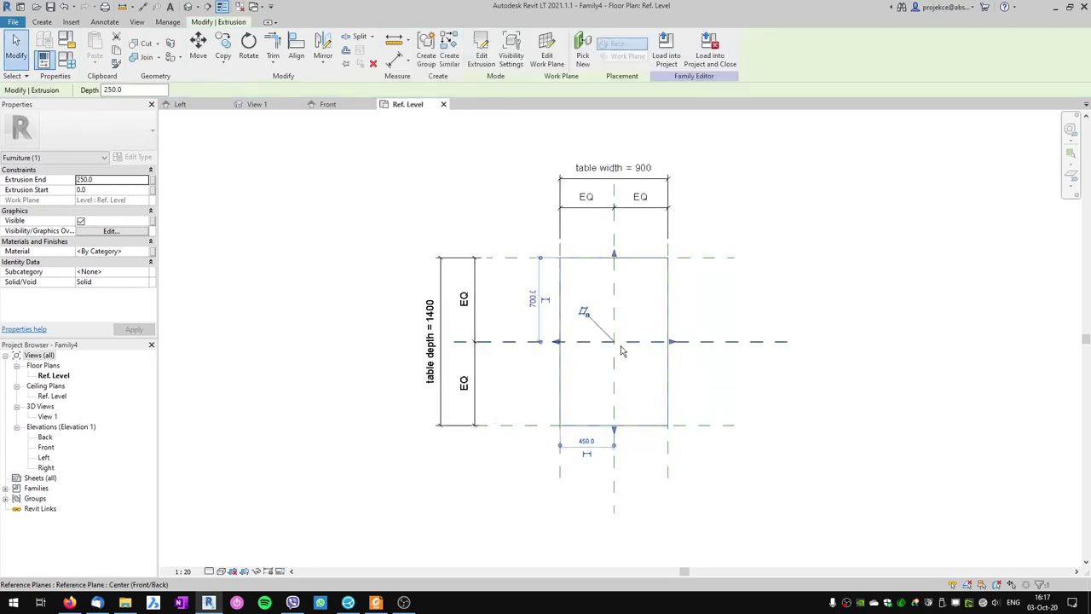
In Front elevation, raise the extrusion's top to the table height plane and its bottom 30 below it
{"action": "left_click", "coordinate": [329, 105]}
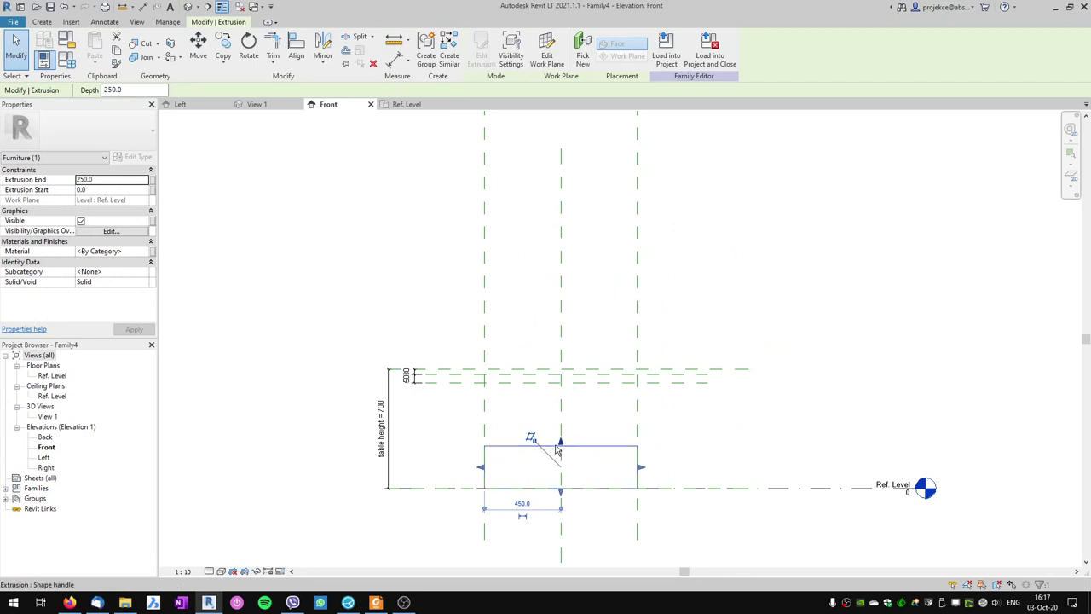
{"action": "left_click_drag", "start_coordinate": [562, 447], "coordinate": [563, 369]}
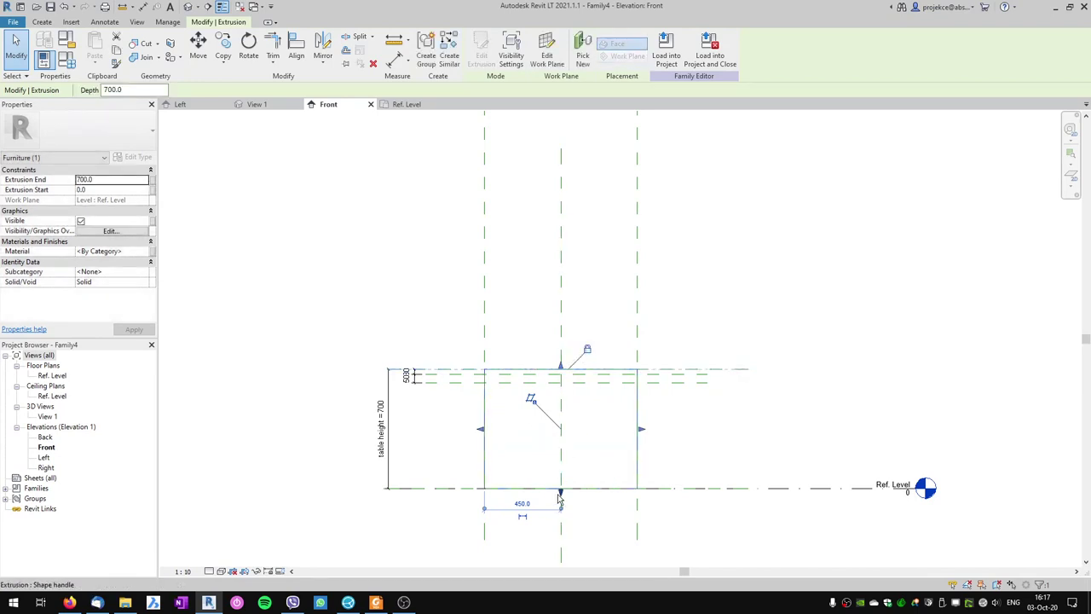
{"action": "left_click_drag", "start_coordinate": [560, 493], "coordinate": [563, 377]}
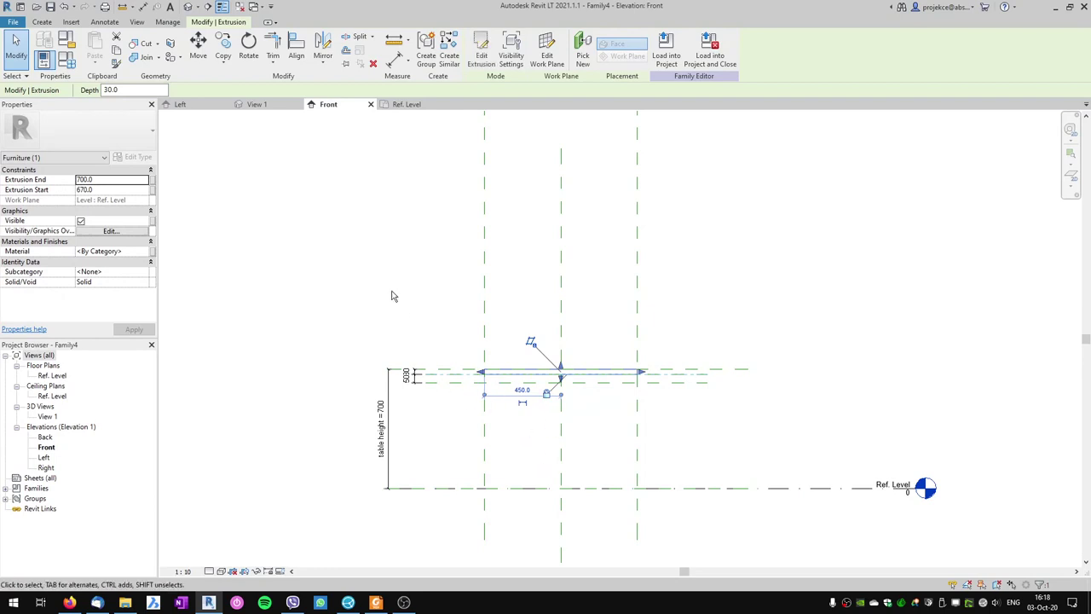
{"action": "left_click", "coordinate": [406, 104]}
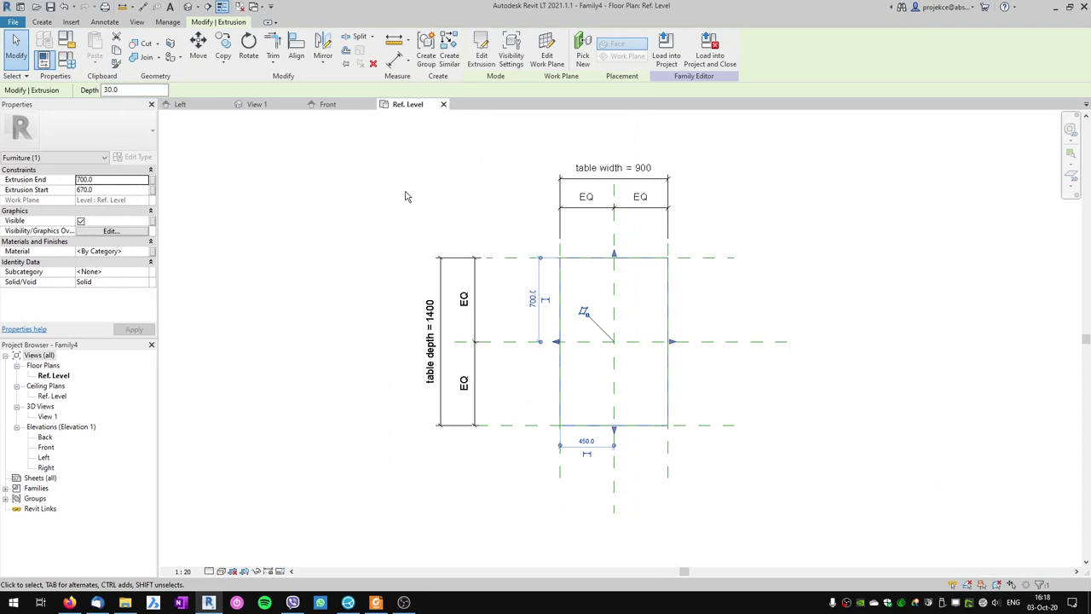
Flex the table width to 800 and depth to 1000 in Family Types
{"action": "left_click", "coordinate": [66, 60]}
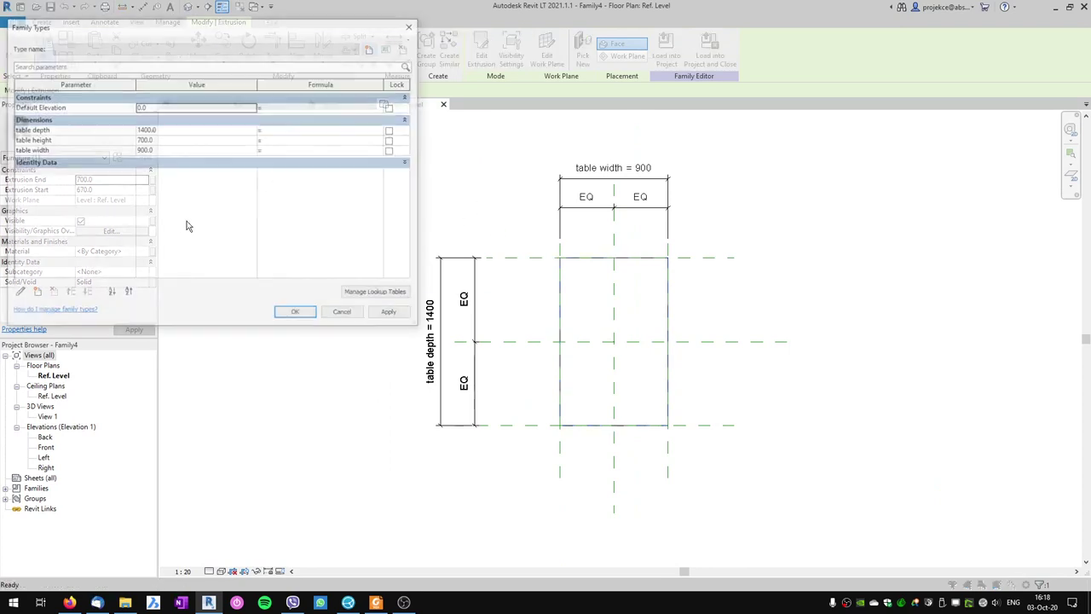
{"action": "left_click", "coordinate": [172, 130]}
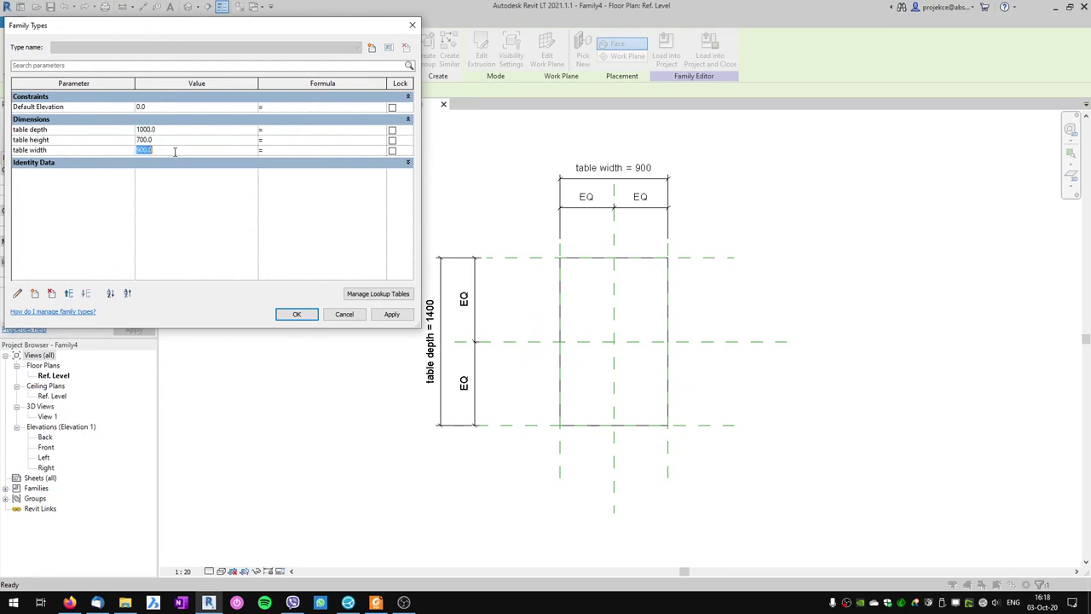
{"action": "type", "text": "800"}
{"action": "left_click", "coordinate": [404, 319]}
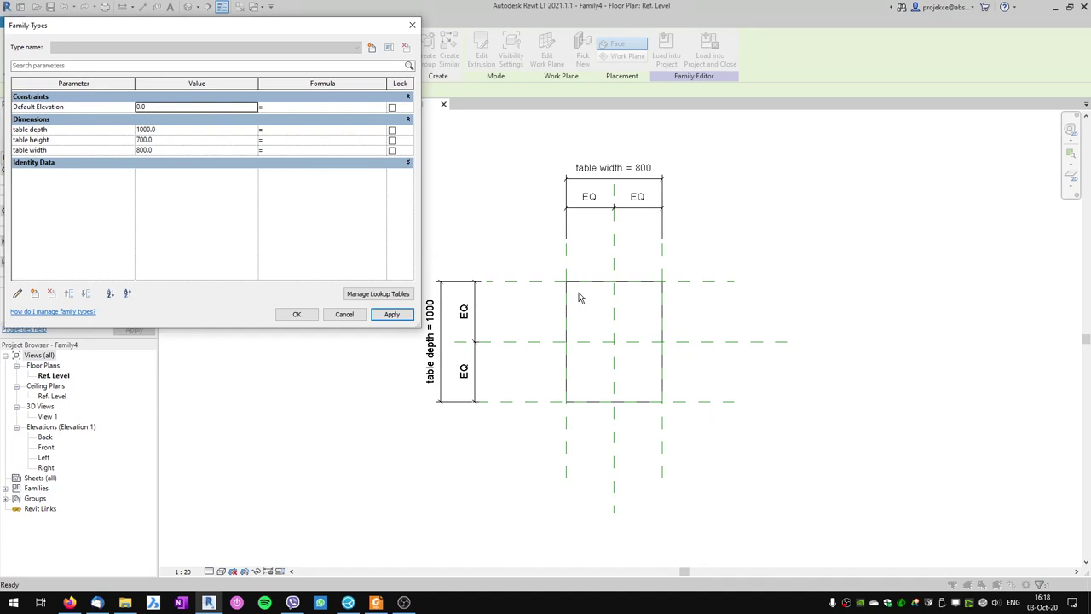
{"action": "left_click", "coordinate": [297, 315]}
Check the Front elevation, set the table height to 600, and return to Ref. Level
{"action": "left_click", "coordinate": [341, 105]}
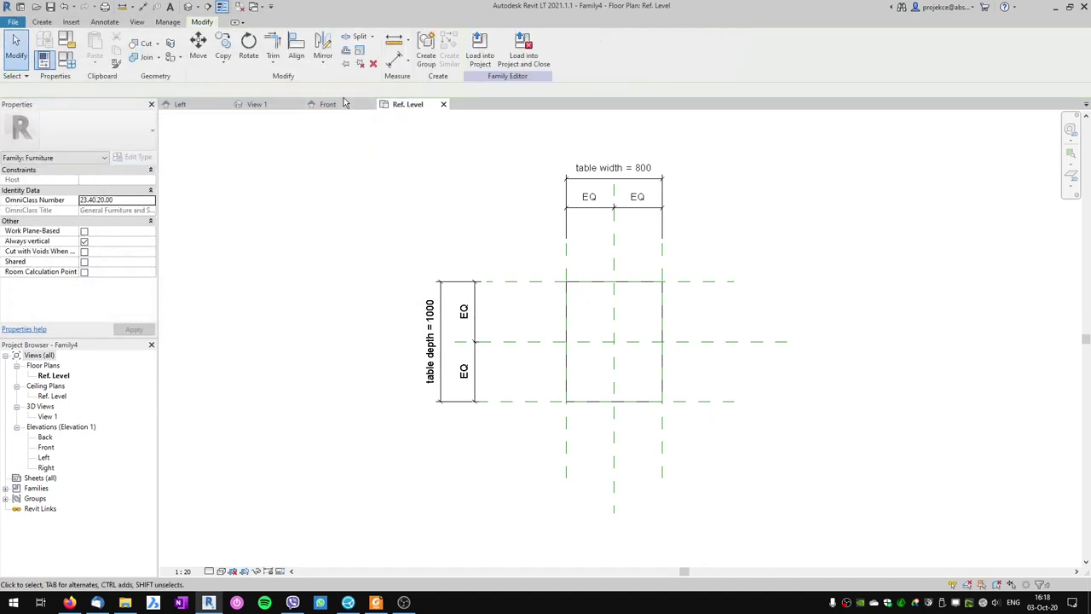
{"action": "left_click", "coordinate": [67, 56]}
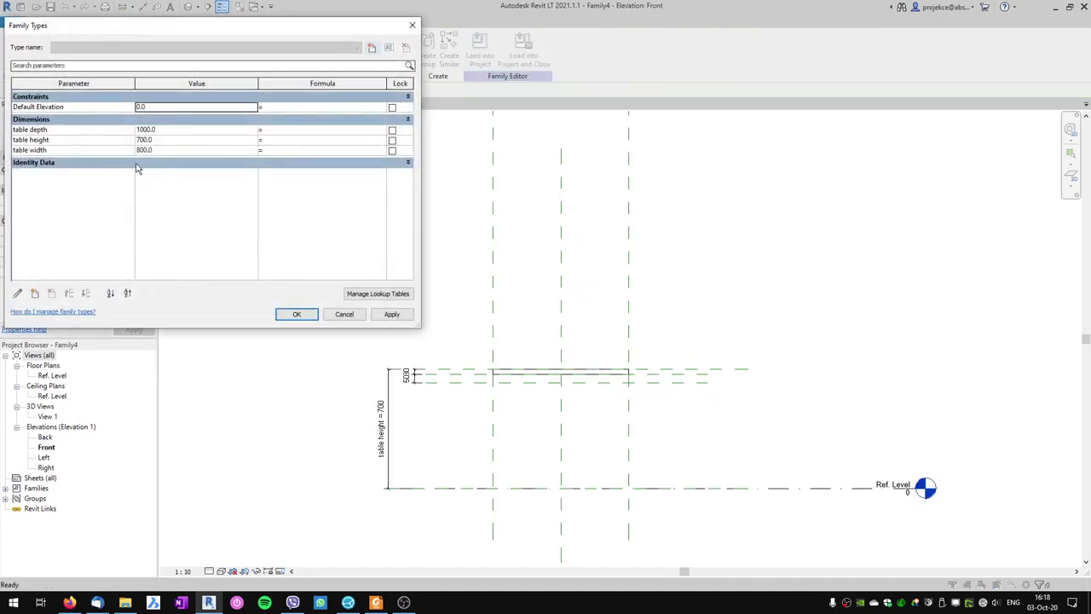
{"action": "left_click", "coordinate": [160, 140]}
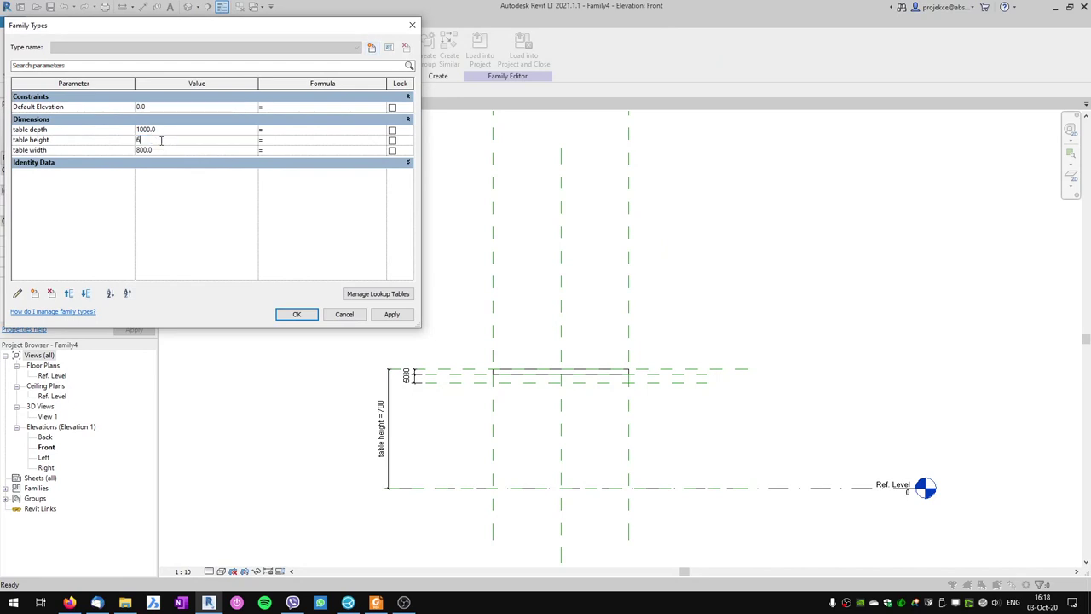
{"action": "left_click", "coordinate": [392, 313]}
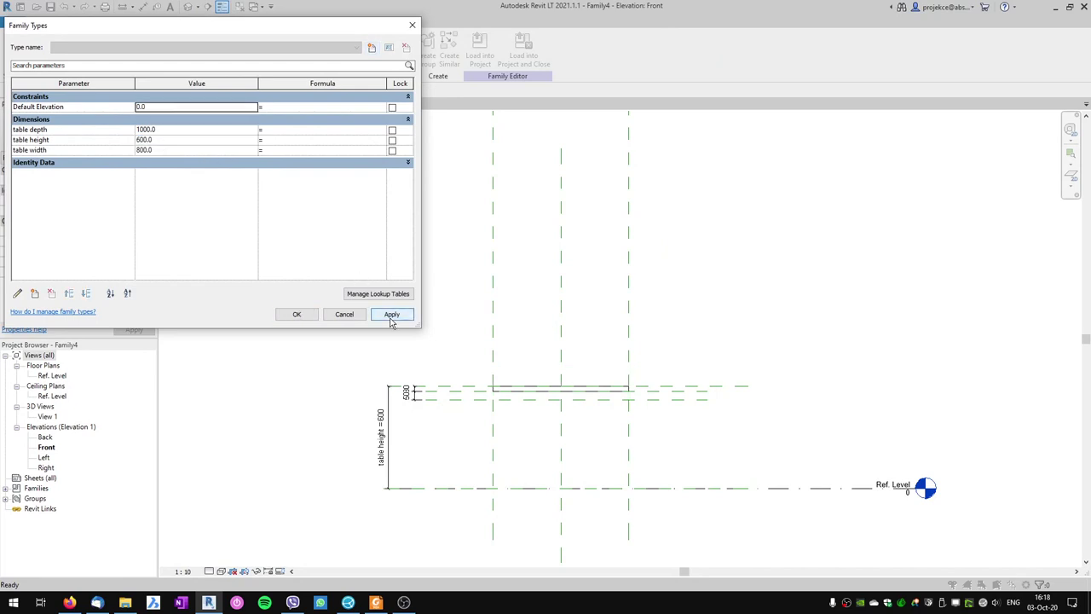
{"action": "left_click", "coordinate": [296, 315]}
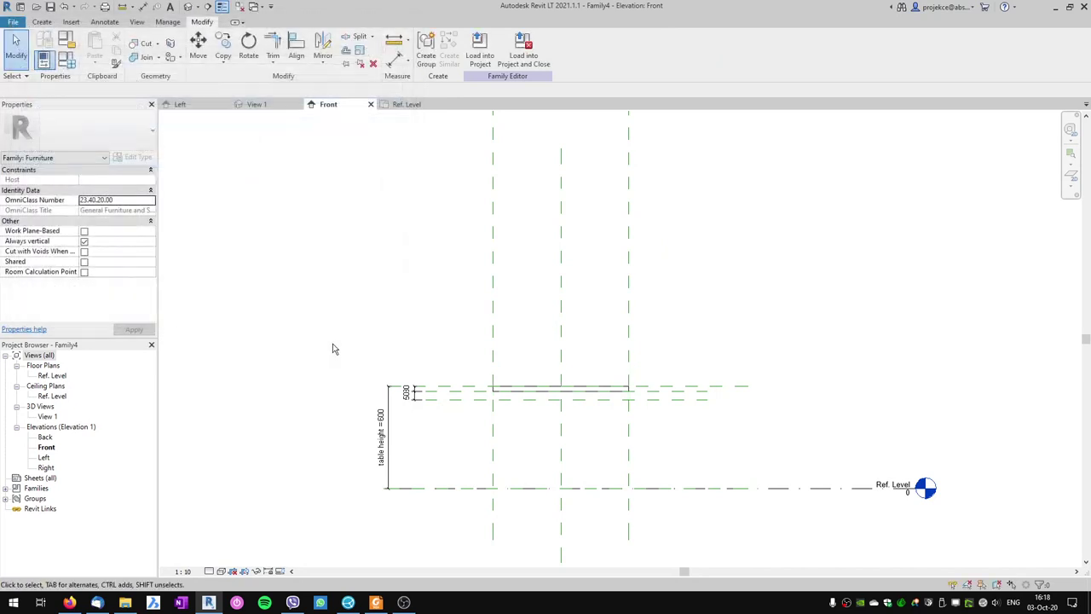
{"action": "left_click", "coordinate": [406, 104]}
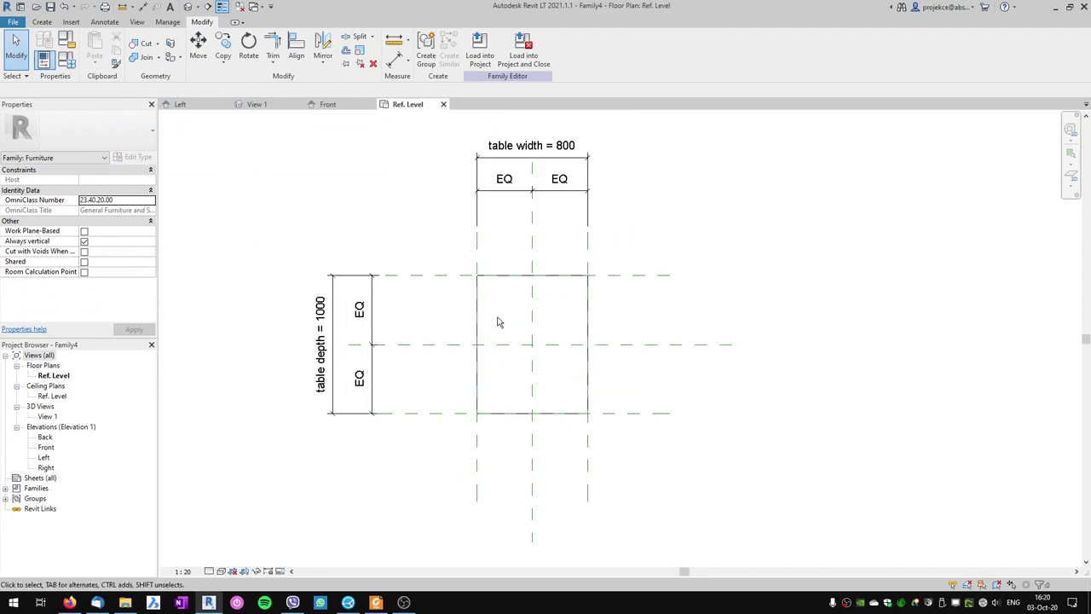
Start a new extrusion and draw a small rectangle at the top-left plane intersection
{"action": "left_click", "coordinate": [41, 22]}
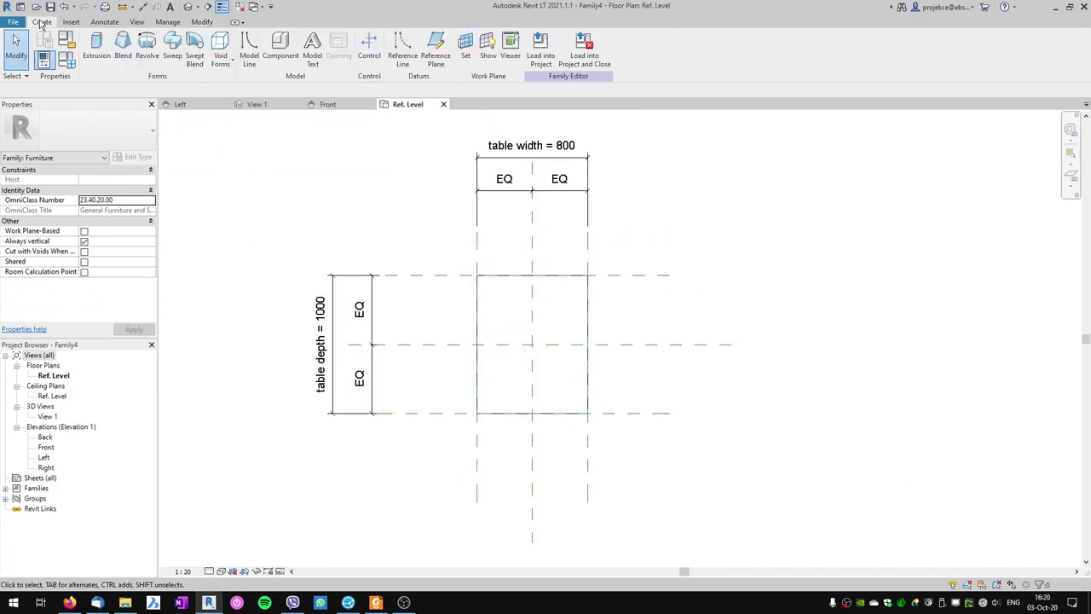
{"action": "left_click", "coordinate": [97, 47]}
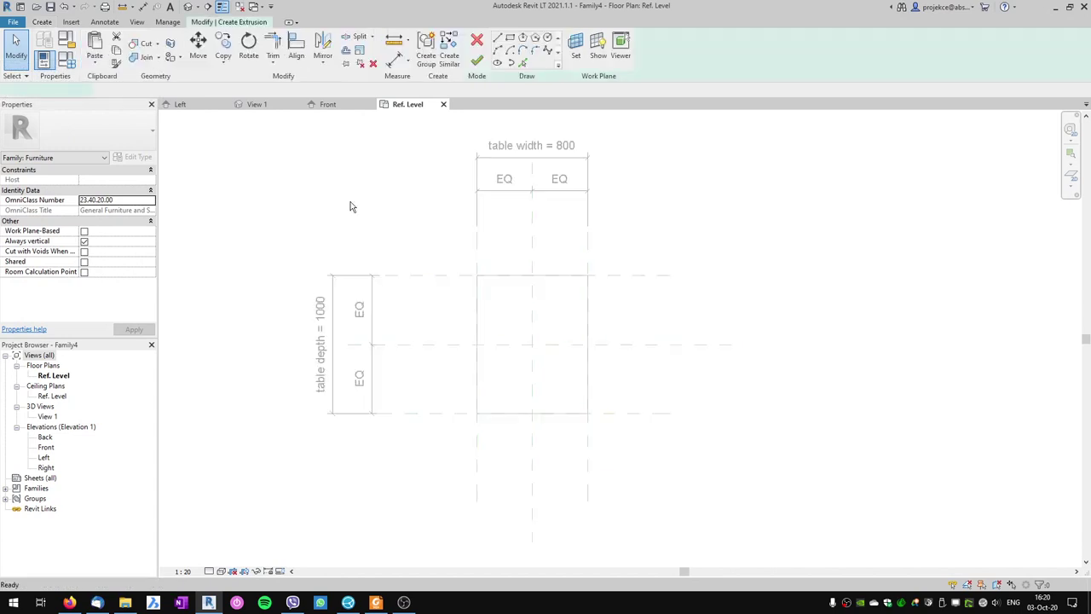
{"action": "left_click", "coordinate": [509, 39]}
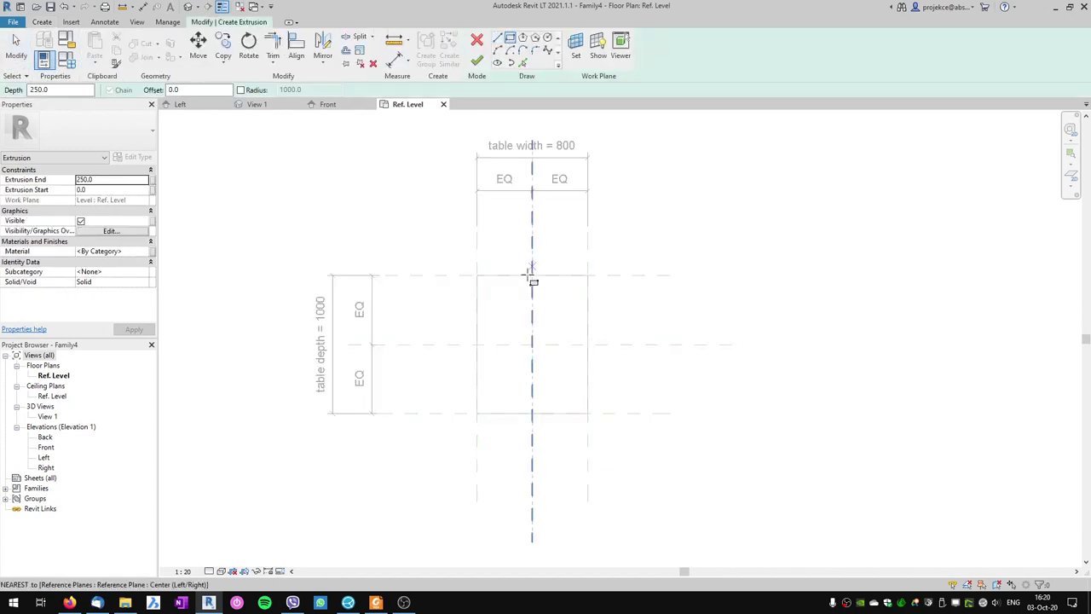
{"action": "scroll", "coordinate": [495, 316], "scroll_direction": "up", "scroll_amount": 3}
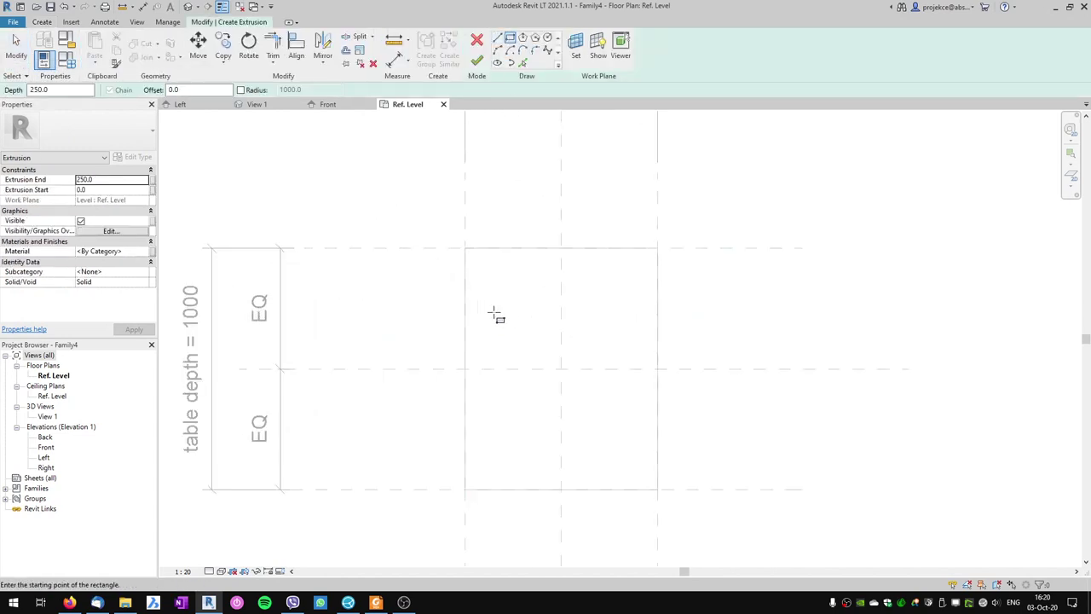
{"action": "left_click", "coordinate": [465, 248]}
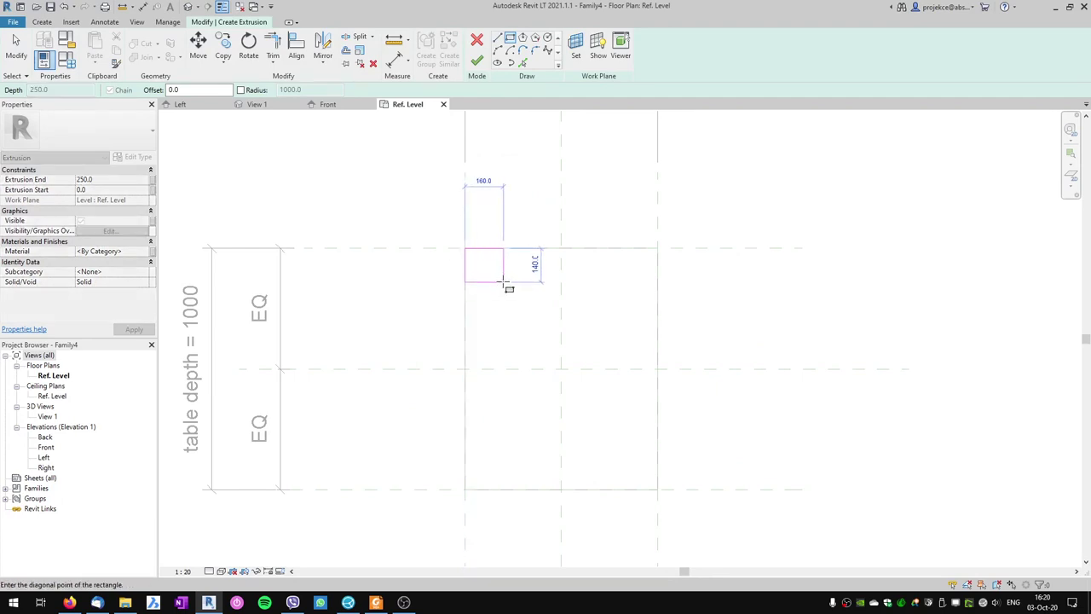
{"action": "left_click", "coordinate": [503, 282]}
{"action": "key", "text": "Escape"}
{"action": "key", "text": "Escape"}
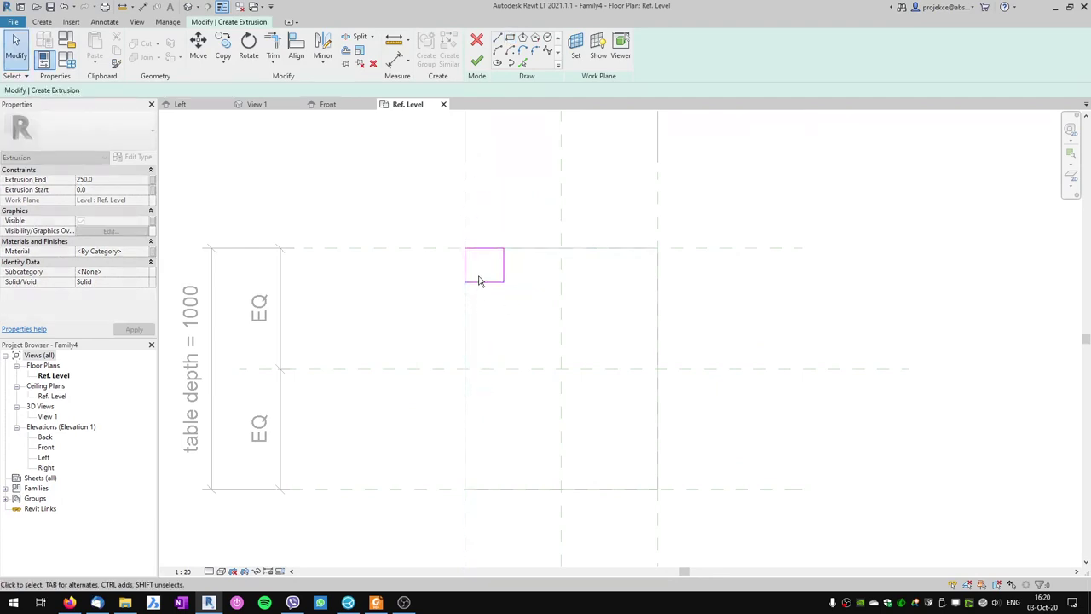
Resize the rectangle to 50 wide and 50 deep
{"action": "left_click", "coordinate": [503, 264]}
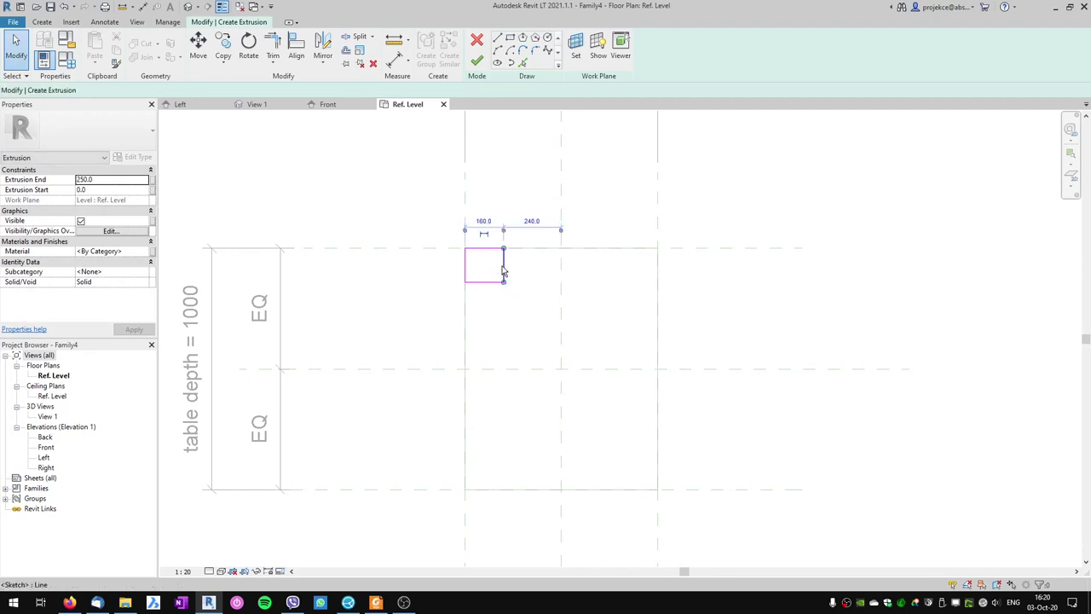
{"action": "left_click", "coordinate": [482, 220]}
{"action": "type", "text": "50"}
{"action": "key", "text": "Return"}
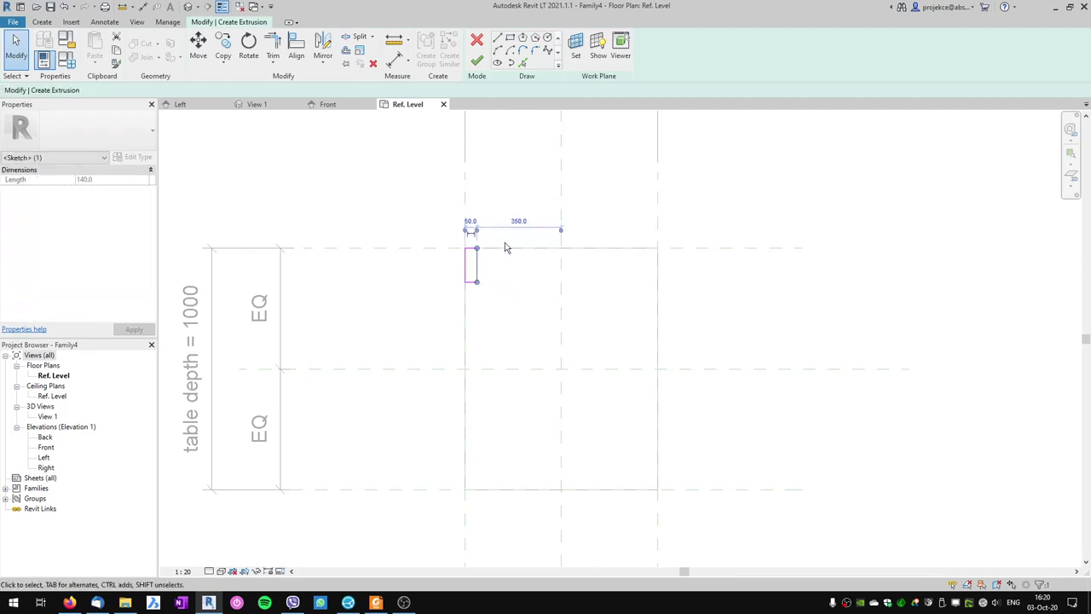
{"action": "left_click", "coordinate": [470, 282]}
{"action": "left_click", "coordinate": [486, 266]}
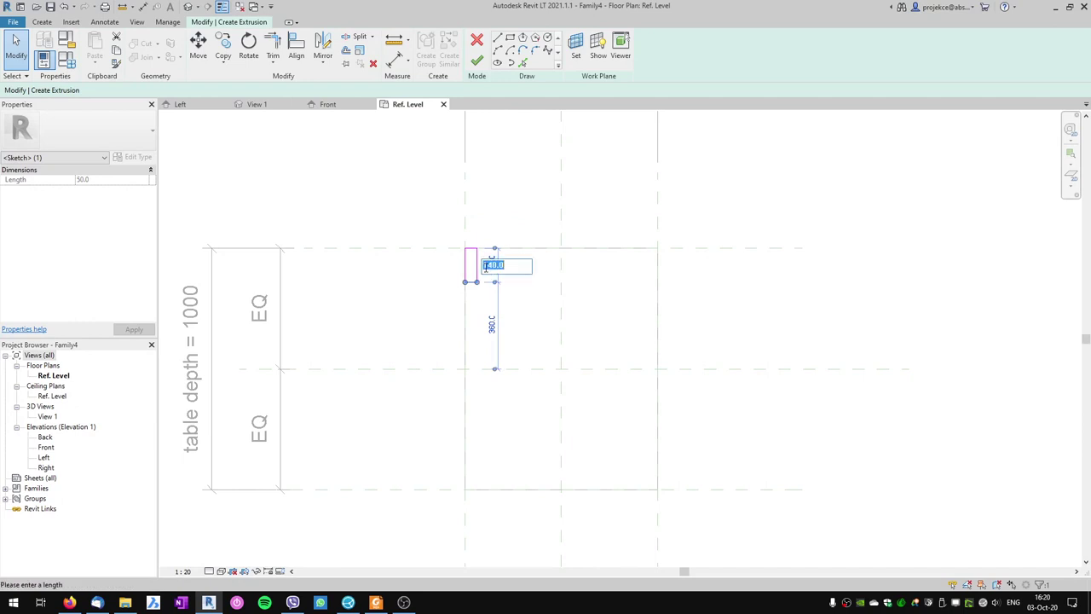
{"action": "type", "text": "50"}
{"action": "key", "text": "Return"}
{"action": "left_click", "coordinate": [452, 294]}
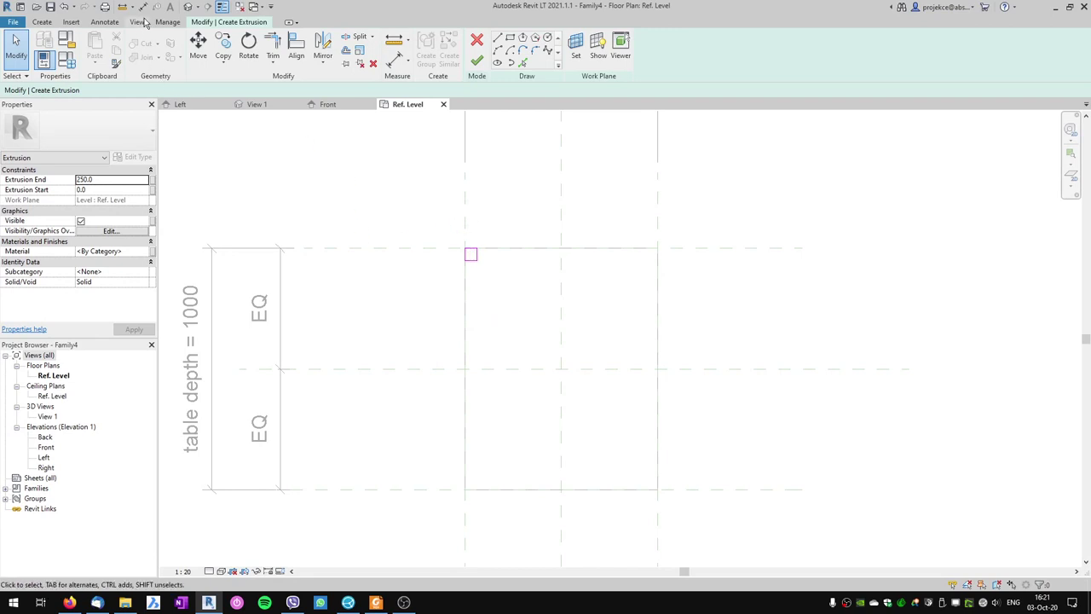
Add 50 aligned dimensions from the vertical and horizontal reference planes to the square
{"action": "key", "text": "d"}
{"action": "key", "text": "i"}
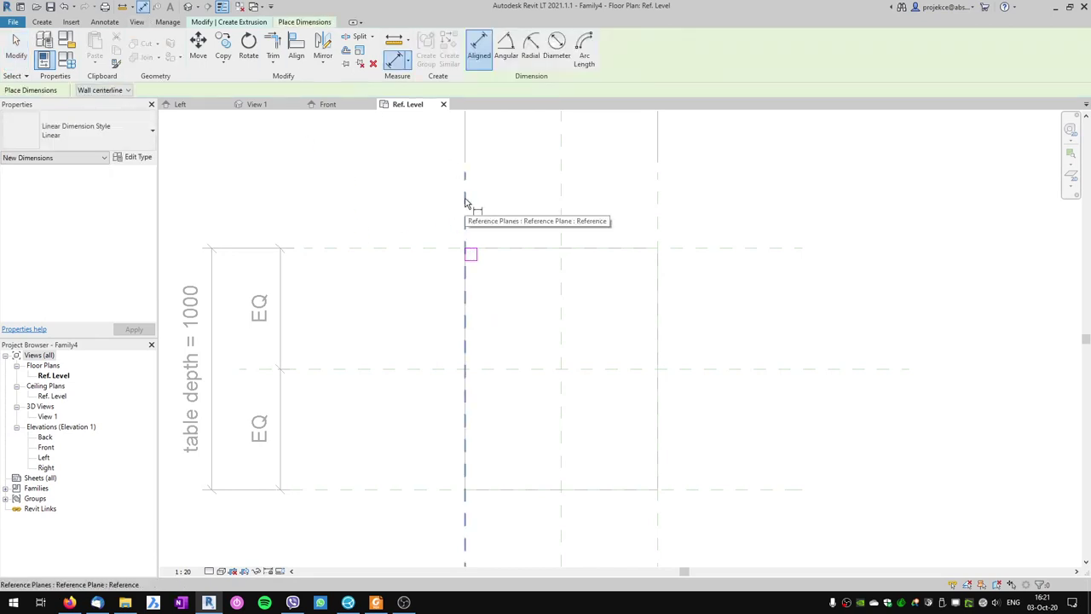
{"action": "left_click", "coordinate": [467, 213]}
{"action": "left_click", "coordinate": [476, 251]}
{"action": "left_click", "coordinate": [487, 201]}
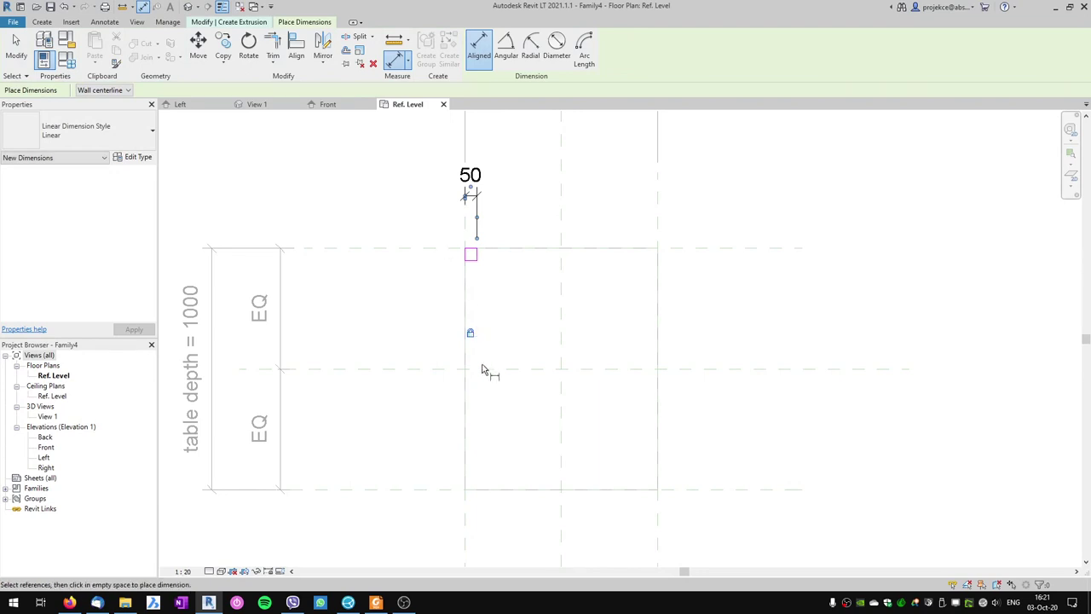
{"action": "left_click", "coordinate": [437, 248]}
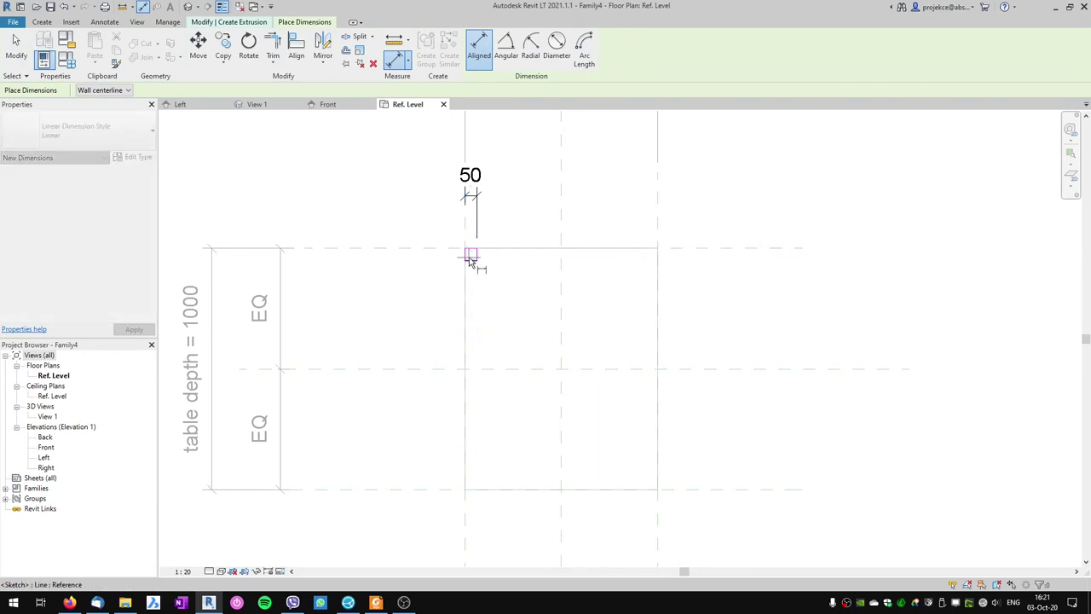
{"action": "left_click", "coordinate": [470, 259]}
{"action": "left_click", "coordinate": [422, 277]}
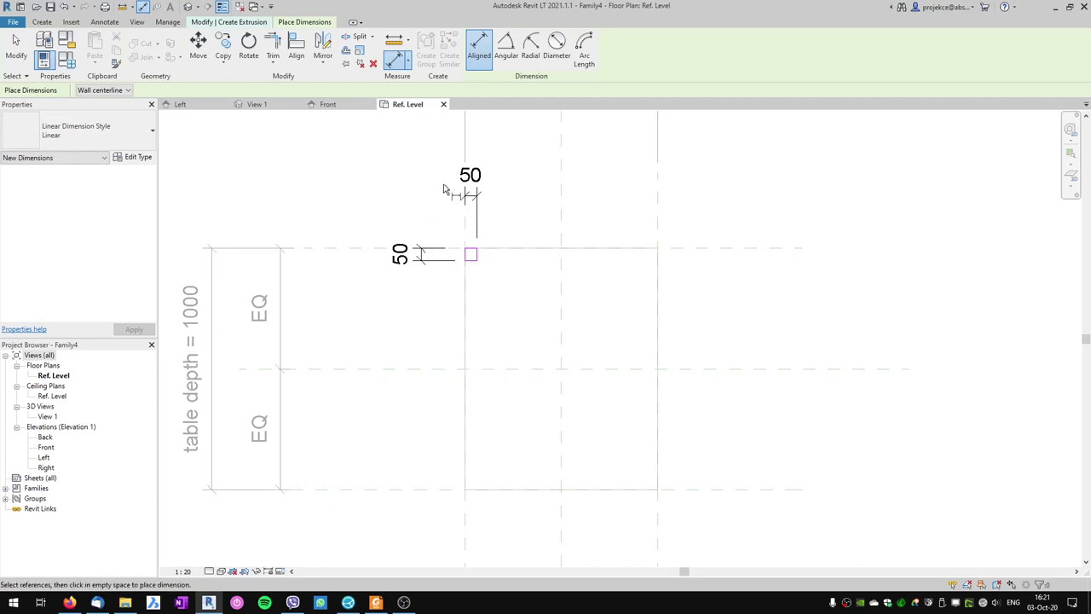
{"action": "key", "text": "Escape"}
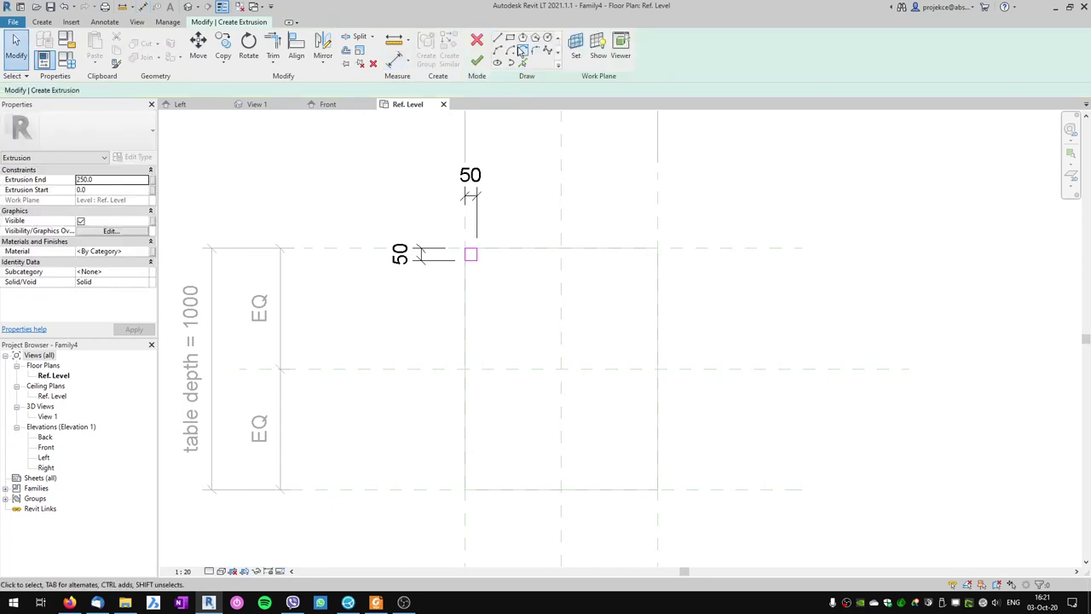
Draw leg rectangles at the top-right, bottom-right and bottom-left table corners
{"action": "left_click", "coordinate": [512, 40]}
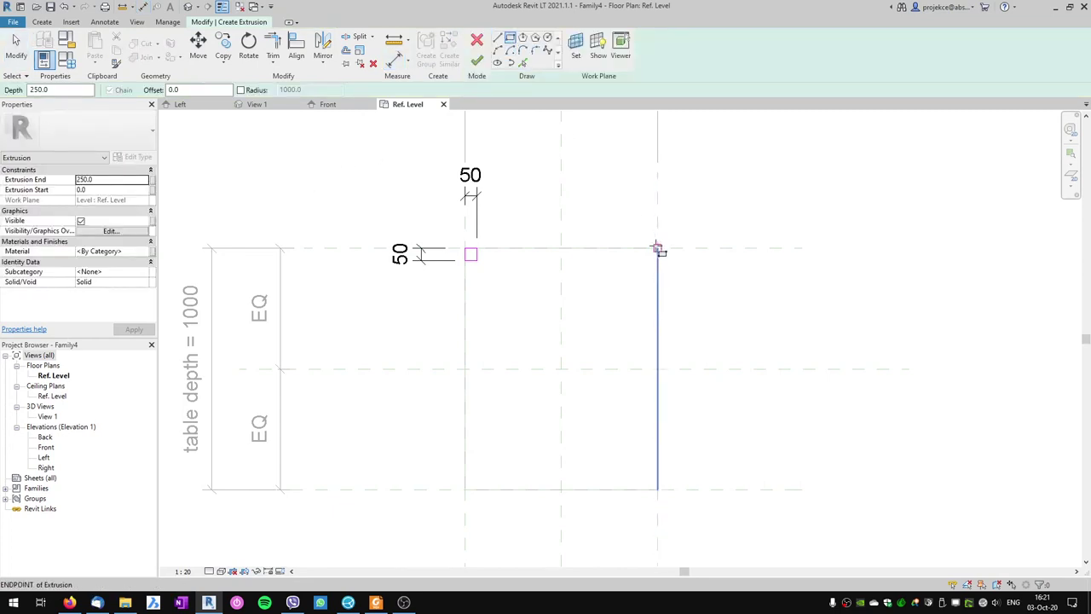
{"action": "left_click", "coordinate": [657, 249]}
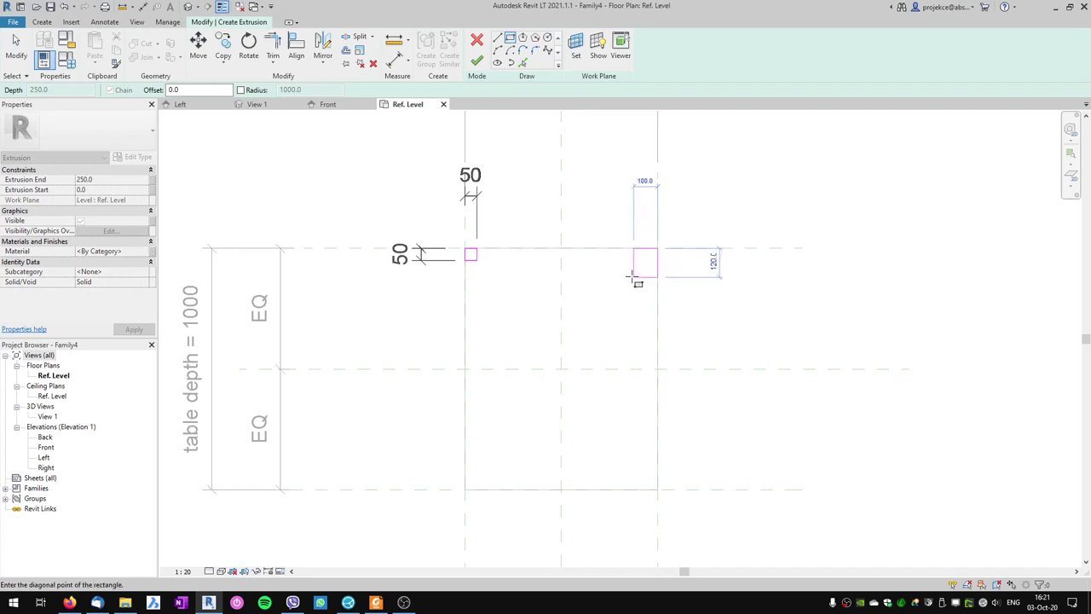
{"action": "left_click", "coordinate": [634, 276]}
{"action": "left_click", "coordinate": [657, 488]}
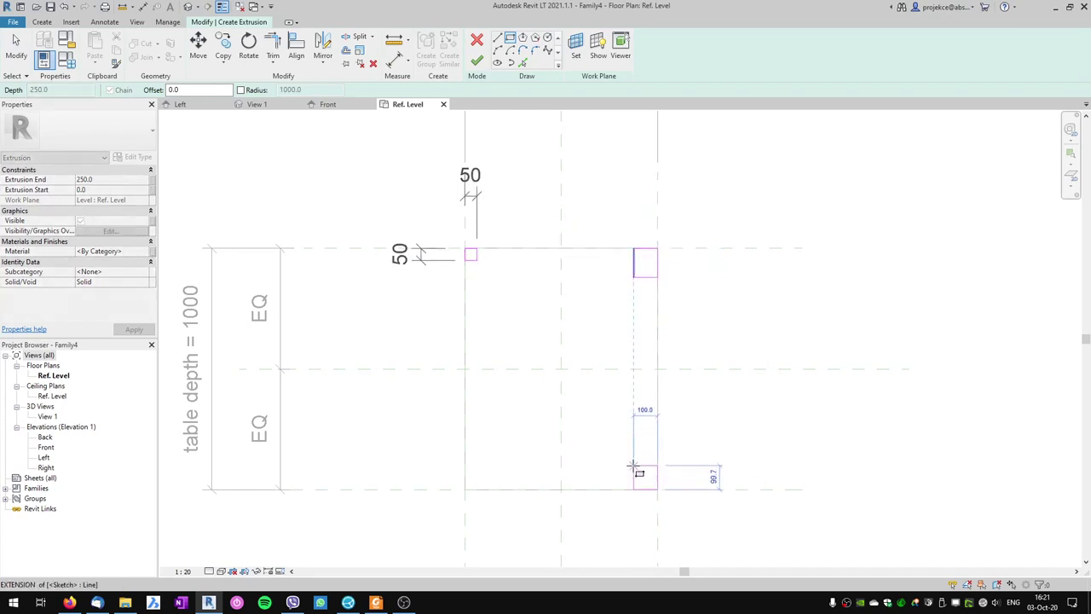
{"action": "left_click", "coordinate": [634, 467]}
{"action": "left_click", "coordinate": [464, 489]}
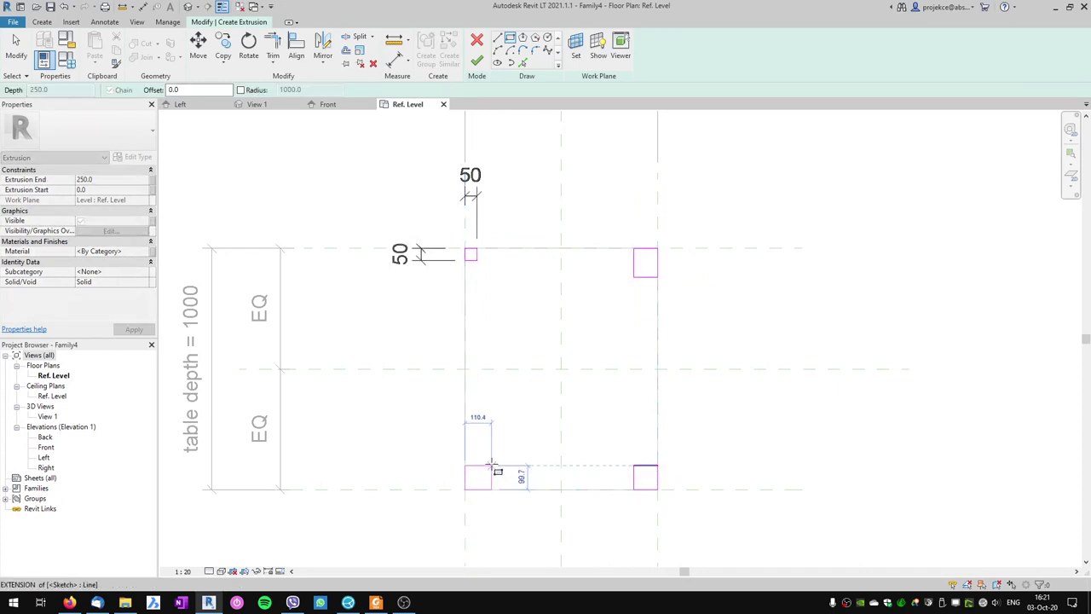
{"action": "left_click", "coordinate": [491, 465]}
{"action": "key", "text": "Escape"}
{"action": "key", "text": "Escape"}
Resize the top-right leg rectangle to 50 by 50
{"action": "left_click", "coordinate": [635, 263]}
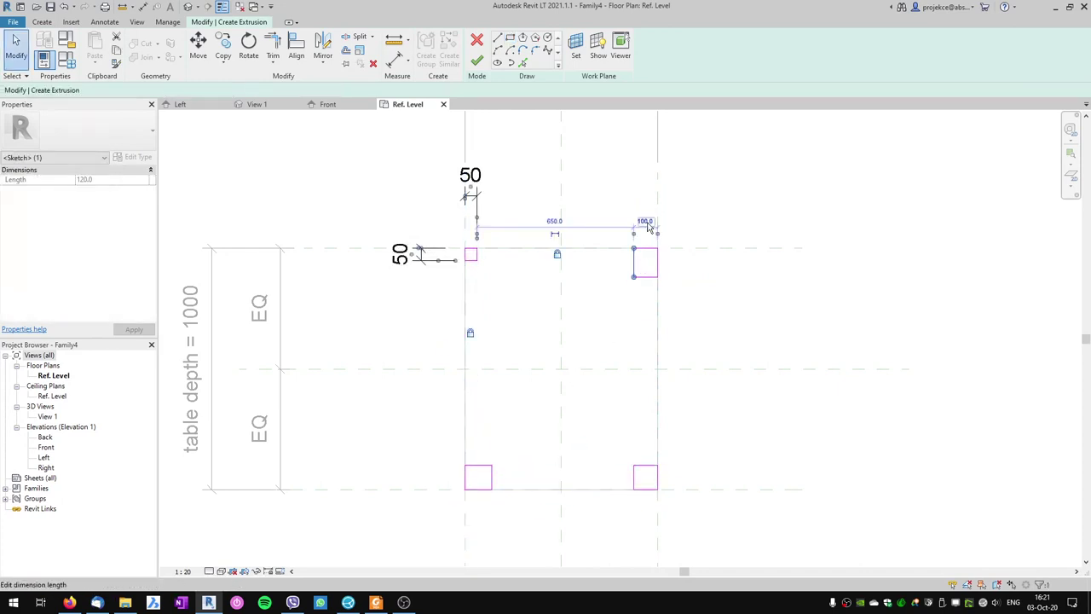
{"action": "left_click", "coordinate": [645, 223]}
{"action": "type", "text": "50"}
{"action": "key", "text": "Return"}
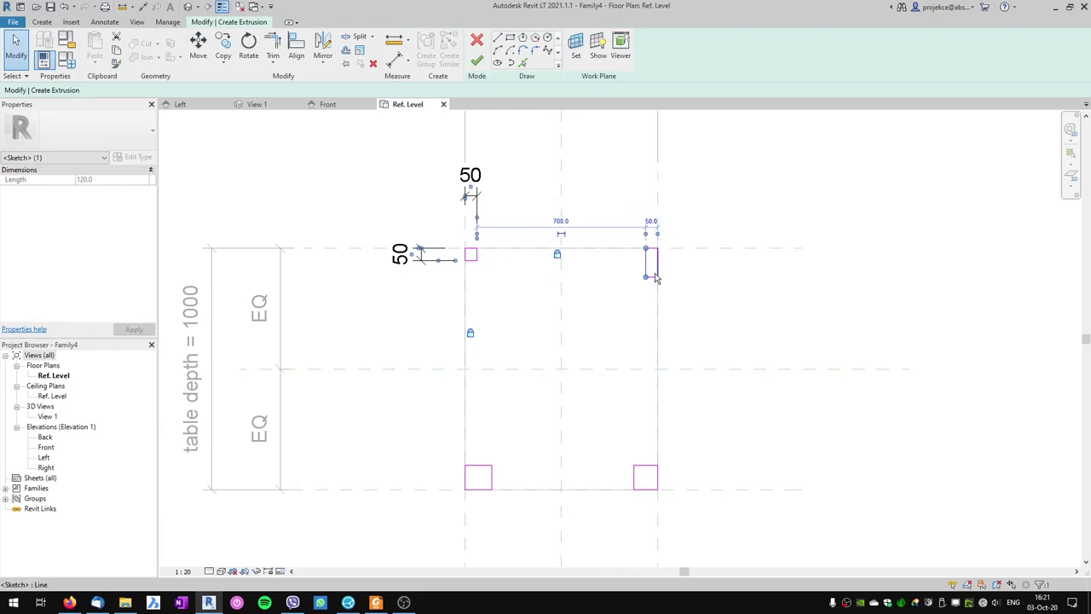
{"action": "left_click", "coordinate": [619, 262]}
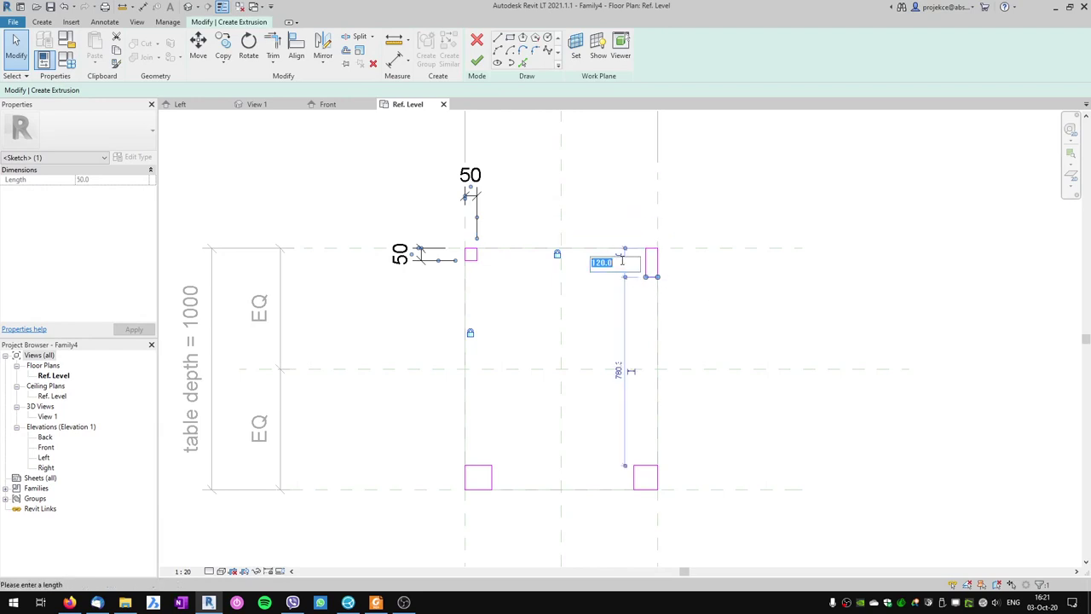
{"action": "type", "text": "50"}
{"action": "key", "text": "Return"}
{"action": "key", "text": "ctrl+z"}
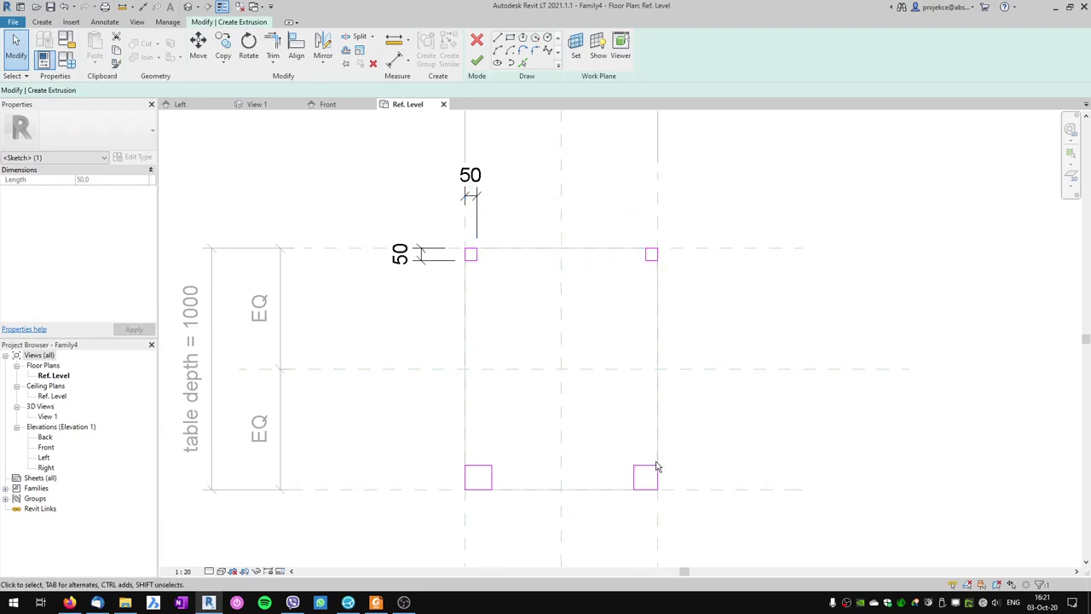
Set the bottom-right leg rectangle's depth and width to 50
{"action": "left_click", "coordinate": [611, 480]}
{"action": "left_click", "coordinate": [608, 480]}
{"action": "type", "text": "50"}
{"action": "key", "text": "Return"}
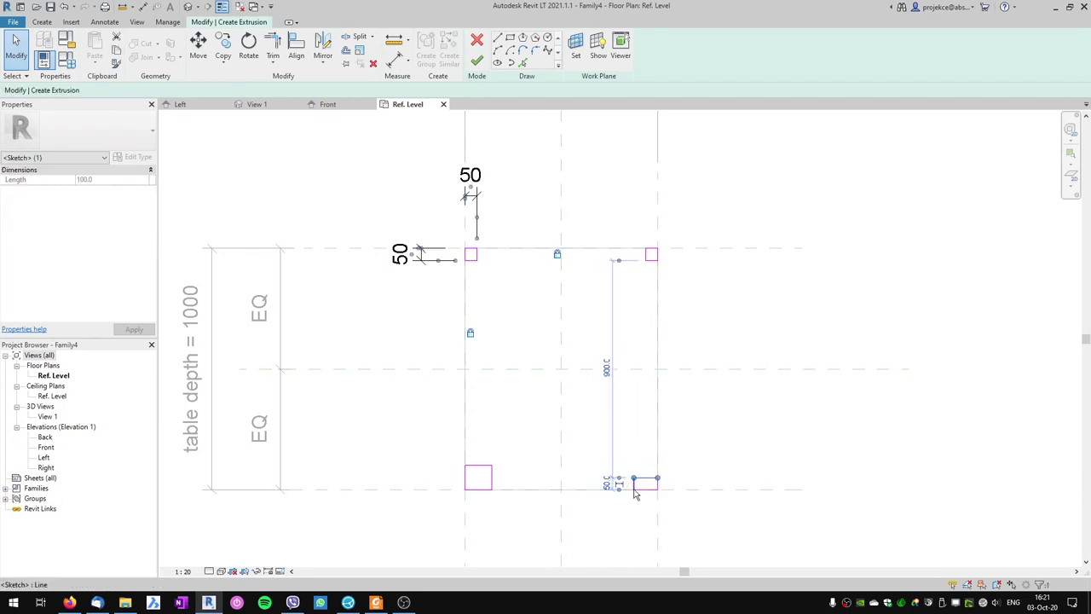
{"action": "left_click", "coordinate": [634, 485]}
{"action": "left_click", "coordinate": [645, 505]}
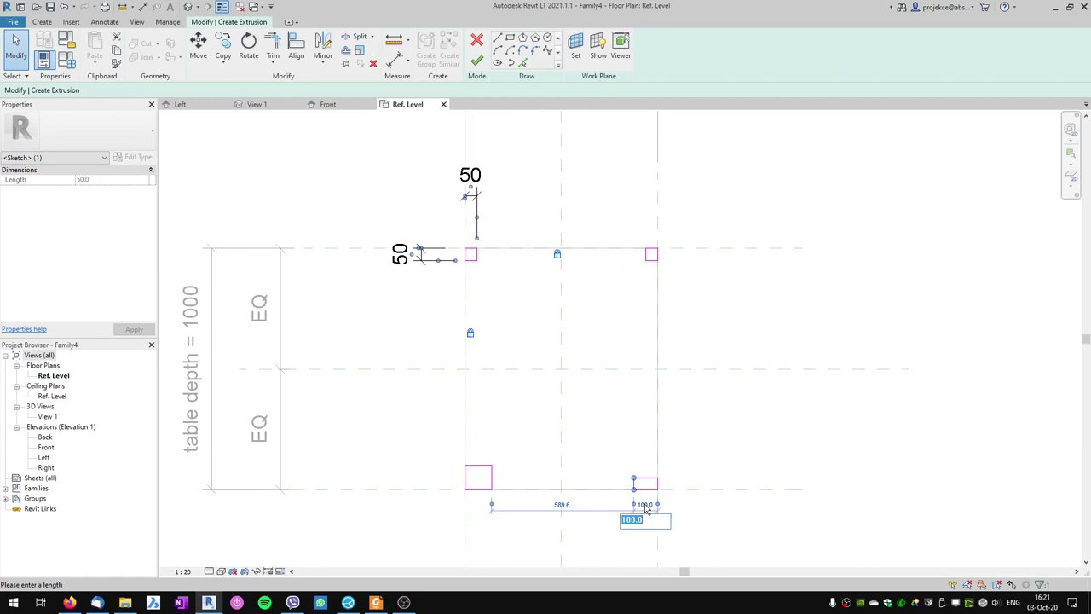
{"action": "key", "text": "Escape"}
Make the bottom-left leg rectangle 50 deep and set its edge 50 from the plane
{"action": "left_click_drag", "start_coordinate": [491, 466], "coordinate": [492, 471]}
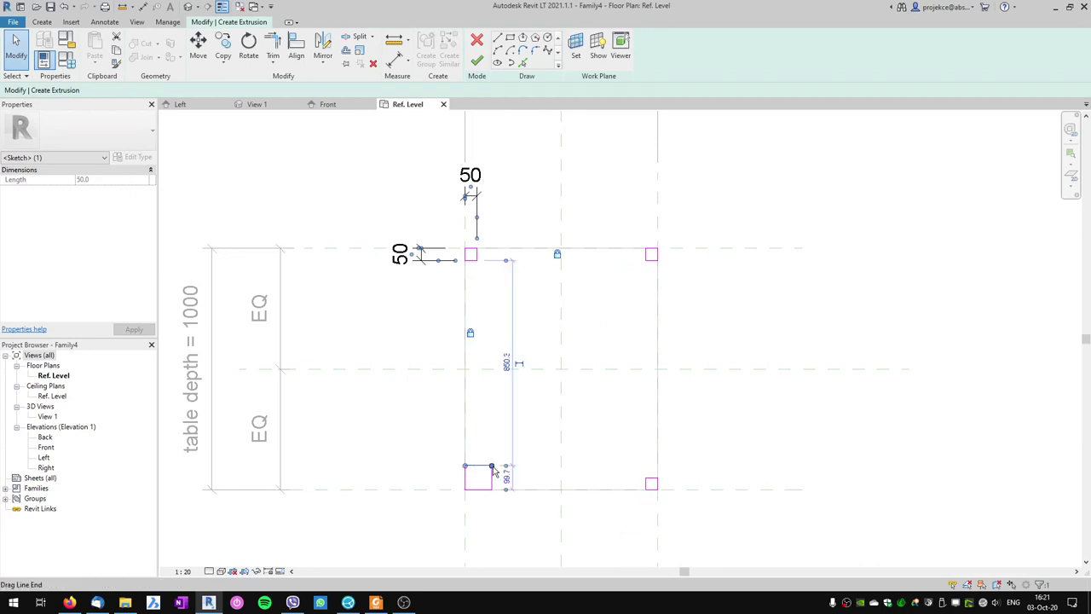
{"action": "left_click", "coordinate": [506, 476]}
{"action": "type", "text": "50"}
{"action": "key", "text": "Return"}
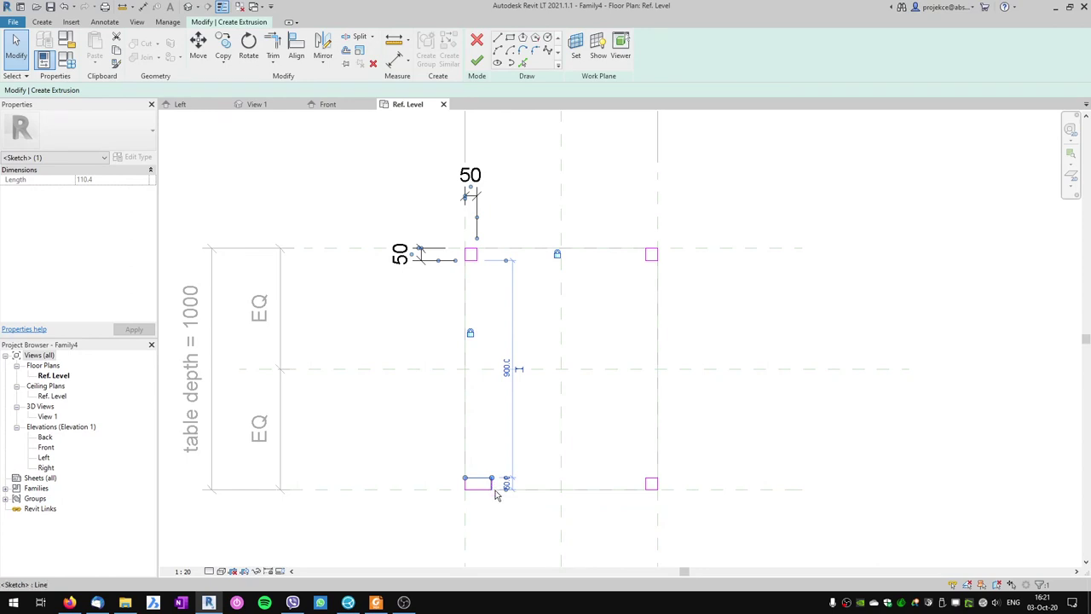
{"action": "left_click", "coordinate": [491, 486]}
{"action": "left_click", "coordinate": [478, 506]}
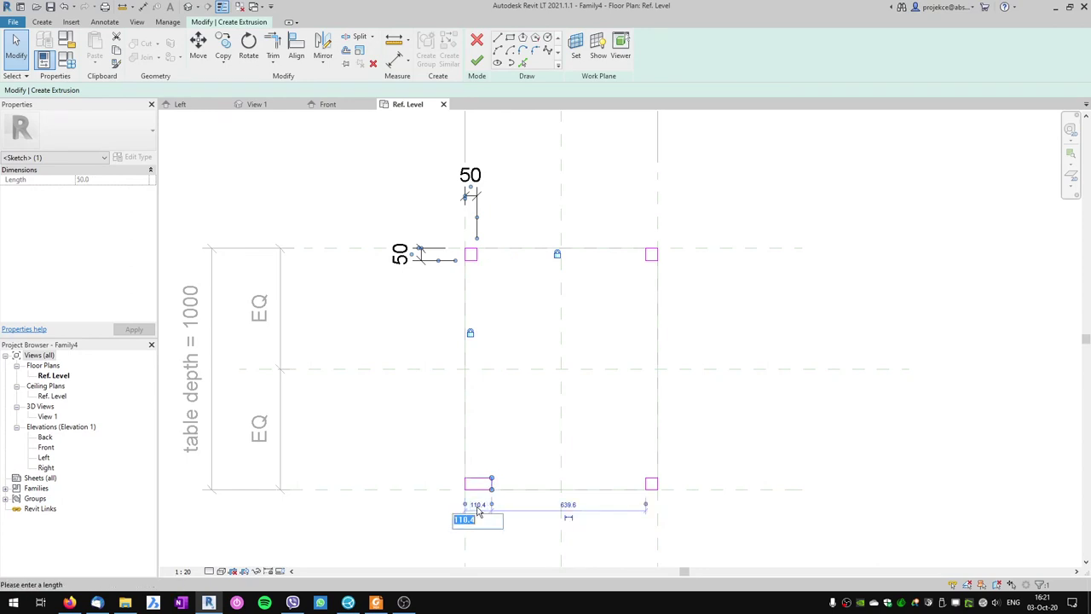
{"action": "type", "text": "50"}
{"action": "key", "text": "Return"}
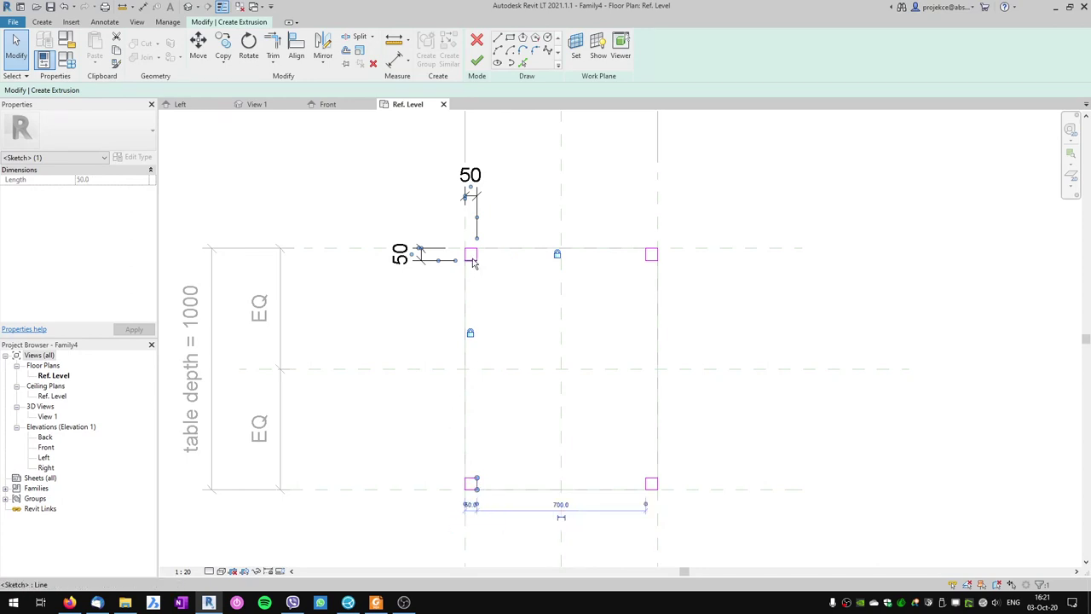
{"action": "key", "text": "Escape"}
{"action": "left_click", "coordinate": [137, 6]}
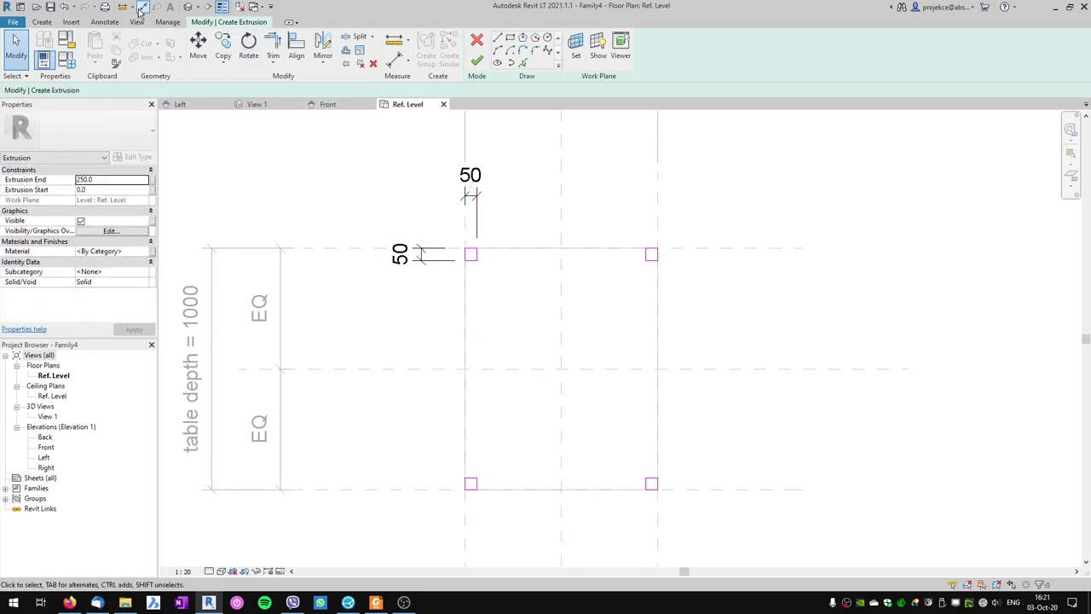
Dimension the lower-left leg square 50 from both its width and depth reference planes
{"action": "left_click", "coordinate": [475, 484]}
{"action": "left_click", "coordinate": [475, 489]}
{"action": "left_click", "coordinate": [419, 477]}
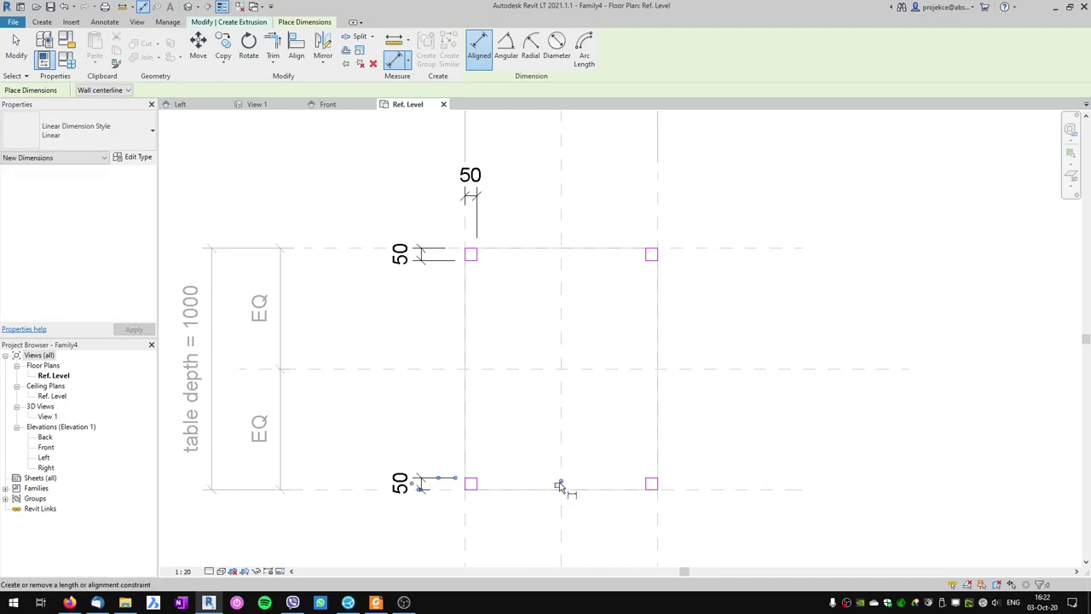
{"action": "left_click", "coordinate": [464, 519]}
{"action": "left_click", "coordinate": [475, 490]}
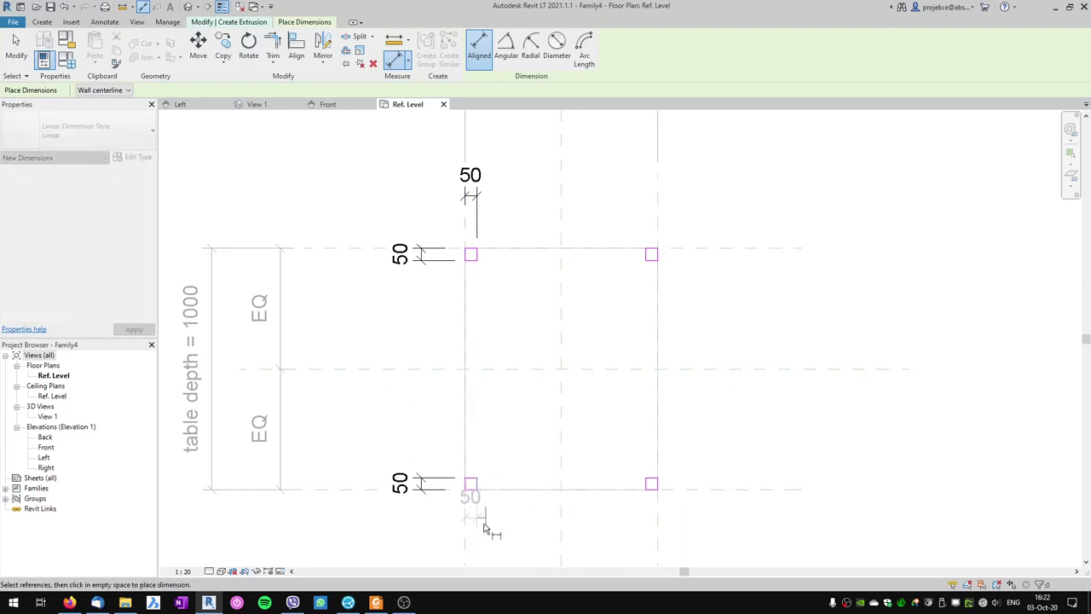
{"action": "left_click", "coordinate": [486, 517]}
Place a 50 dimension below the lower-right leg from its reference plane
{"action": "scroll", "coordinate": [475, 492], "scroll_direction": "down", "scroll_amount": 2}
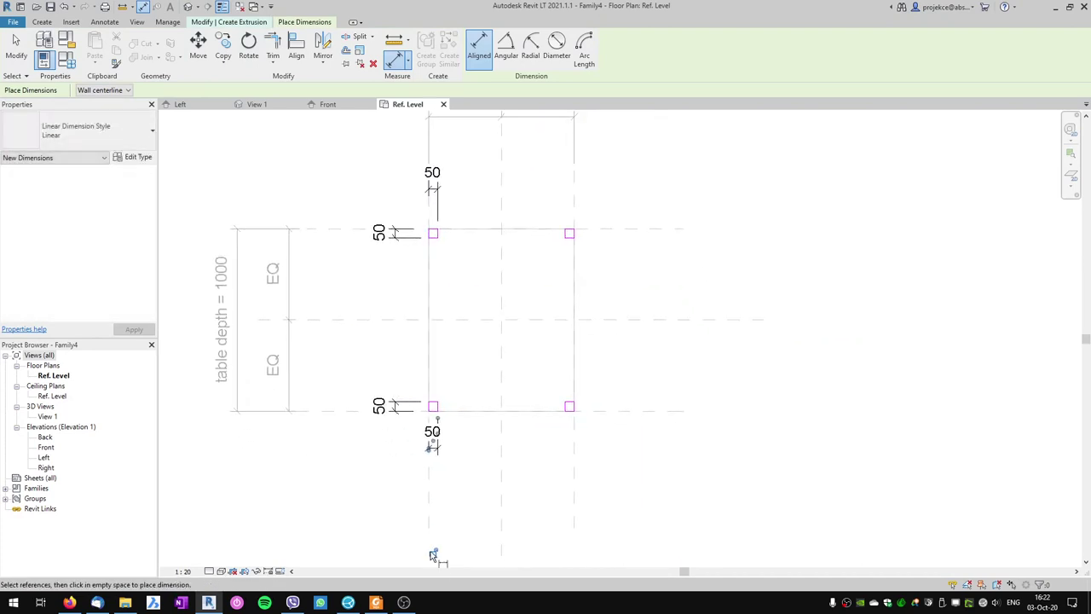
{"action": "left_click", "coordinate": [568, 411]}
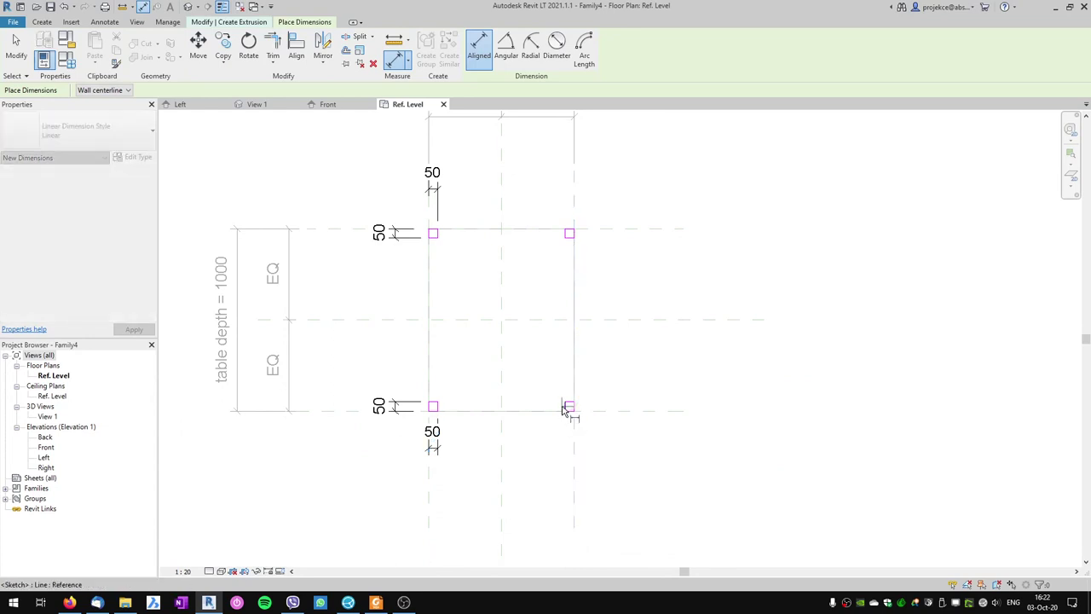
{"action": "left_click", "coordinate": [561, 460]}
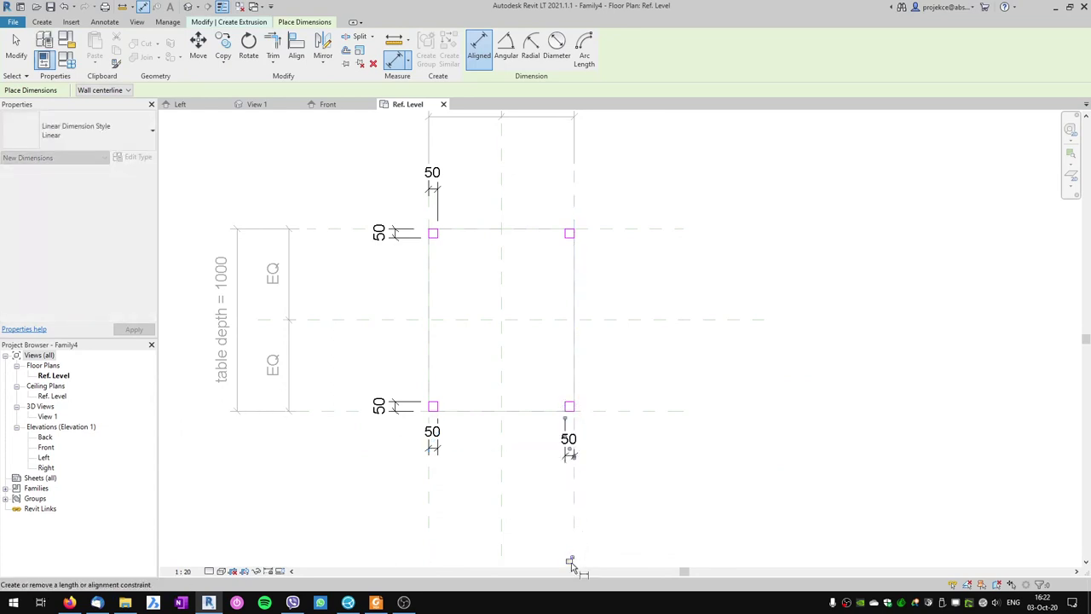
{"action": "left_click", "coordinate": [575, 394]}
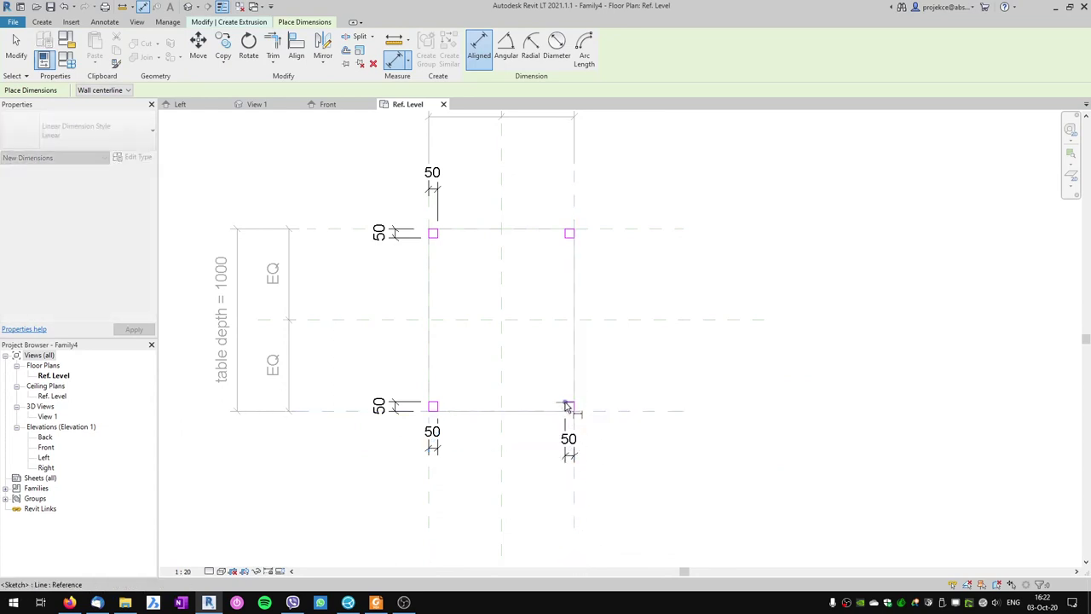
{"action": "scroll", "coordinate": [567, 406], "scroll_direction": "up", "scroll_amount": 3}
{"action": "key", "text": "Escape"}
{"action": "key", "text": "Escape"}
{"action": "key", "text": "Escape"}
{"action": "key", "text": "Escape"}
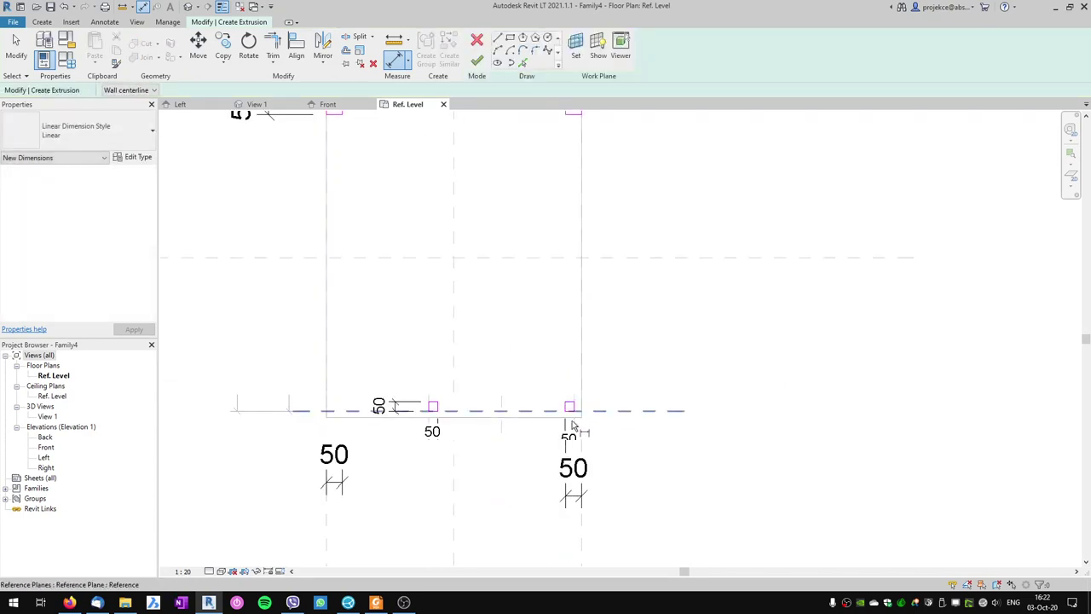
{"action": "scroll", "coordinate": [610, 437], "scroll_direction": "down", "scroll_amount": 3}
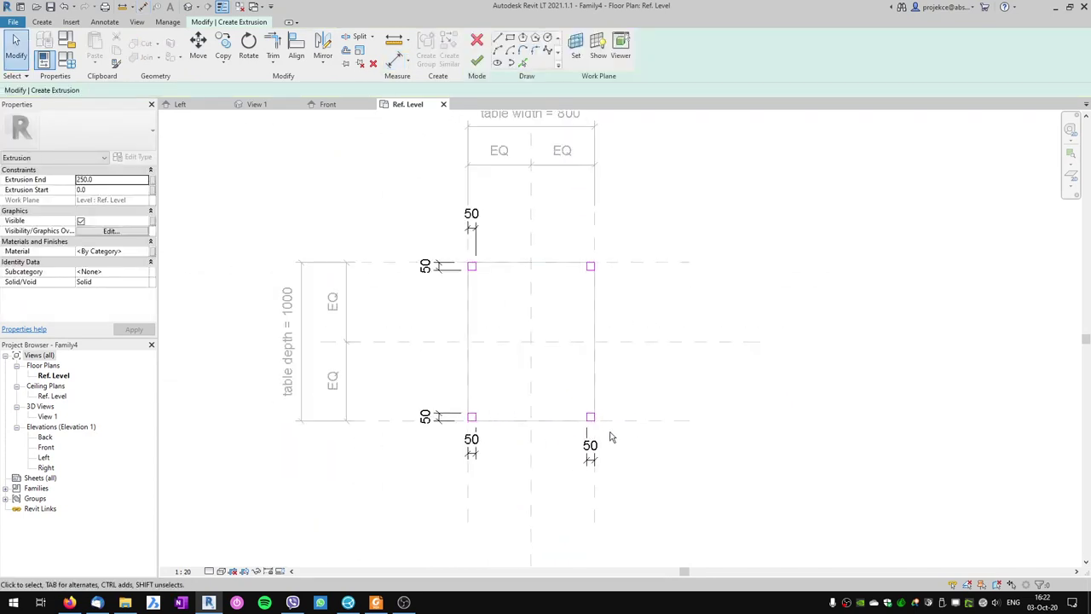
{"action": "scroll", "coordinate": [608, 438], "scroll_direction": "up", "scroll_amount": 2}
Add the remaining 50 dimensions beside the lower-right leg and around the upper-right leg
{"action": "left_click", "coordinate": [143, 7]}
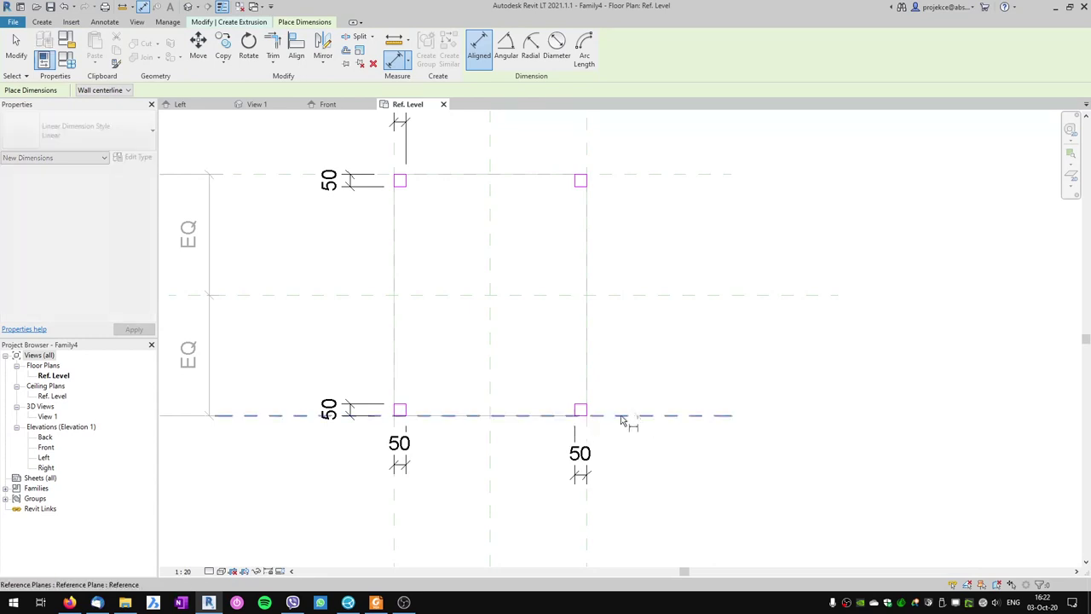
{"action": "left_click", "coordinate": [579, 409]}
{"action": "left_click", "coordinate": [639, 402]}
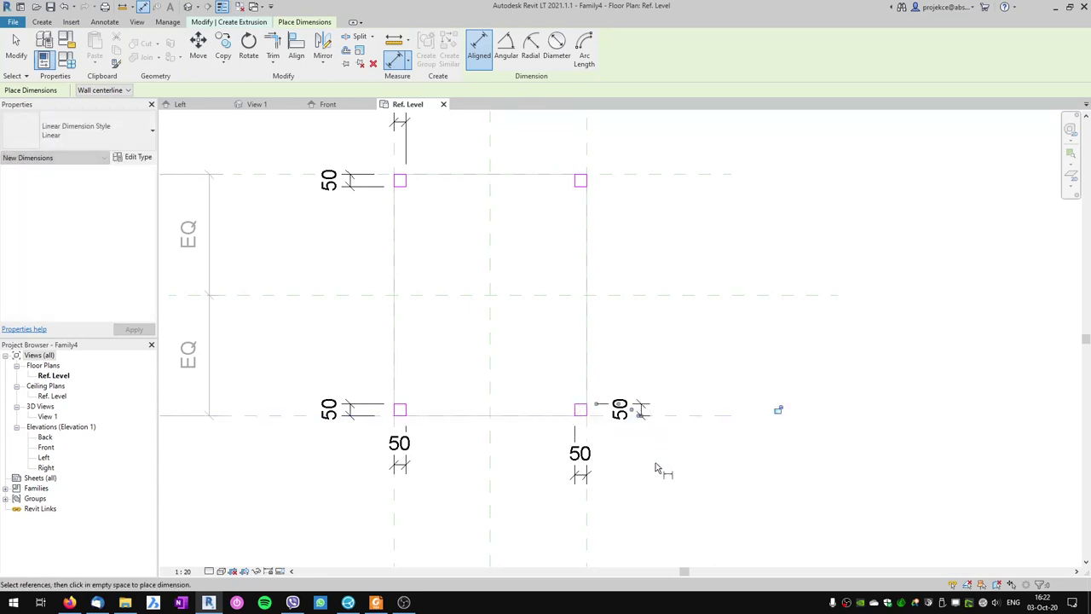
{"action": "middle_click_drag", "start_coordinate": [626, 294], "coordinate": [573, 411]}
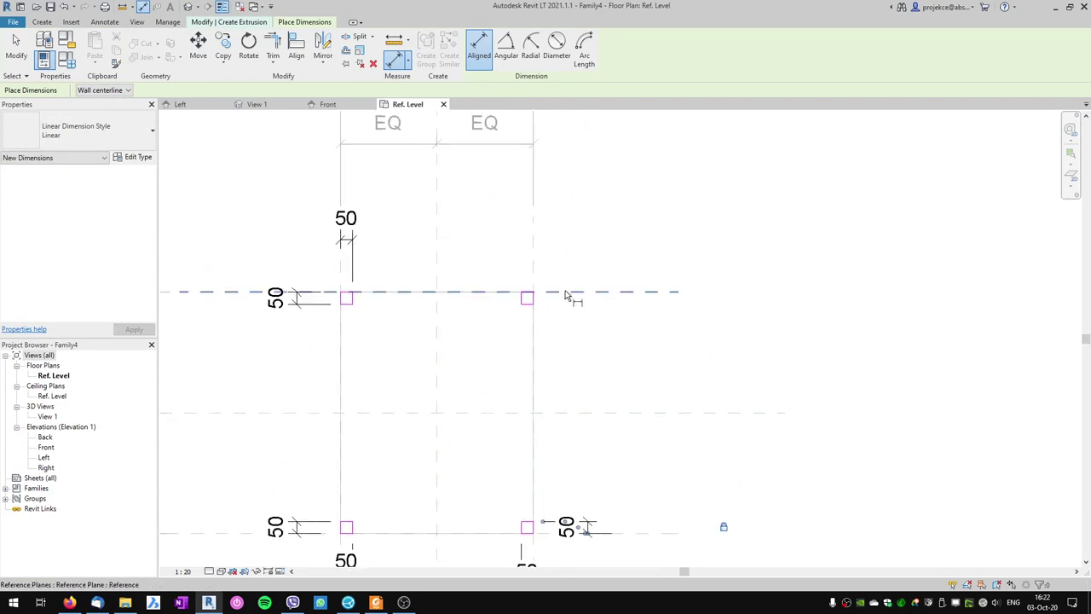
{"action": "left_click", "coordinate": [592, 298]}
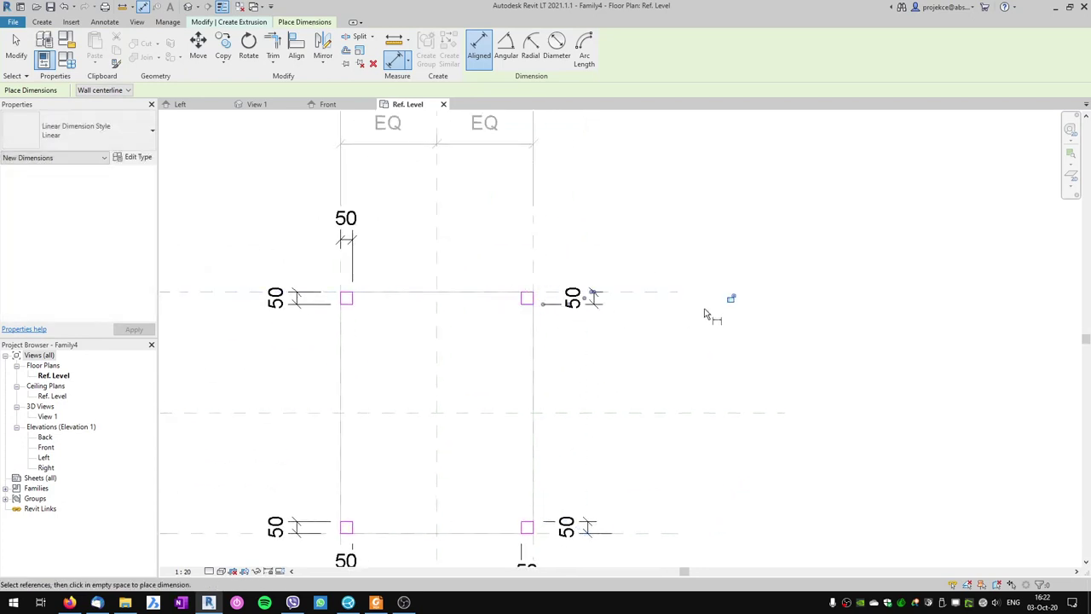
{"action": "left_click", "coordinate": [529, 283]}
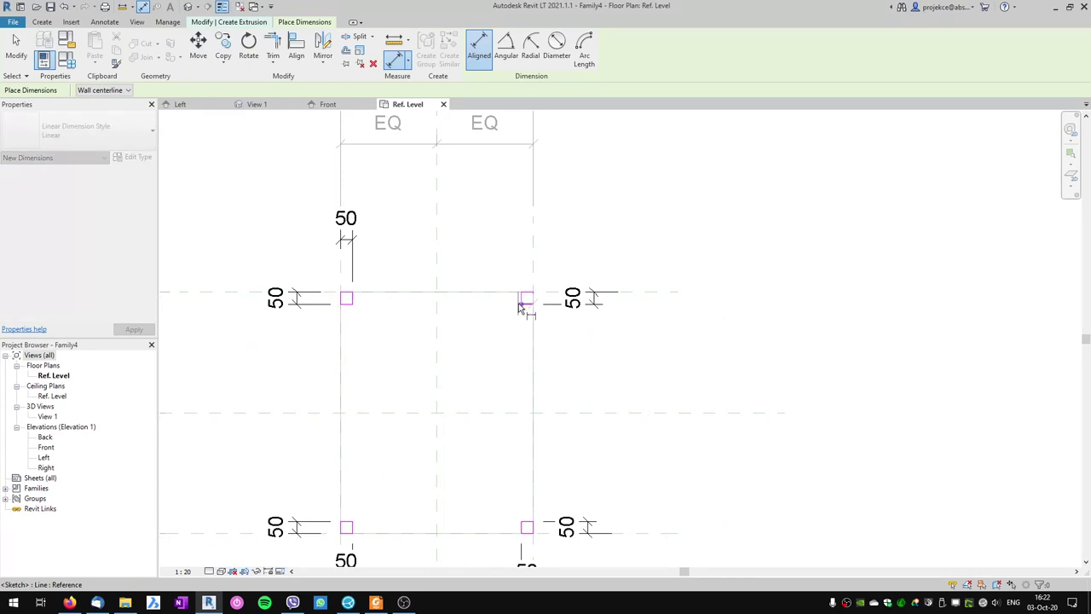
{"action": "left_click", "coordinate": [515, 252]}
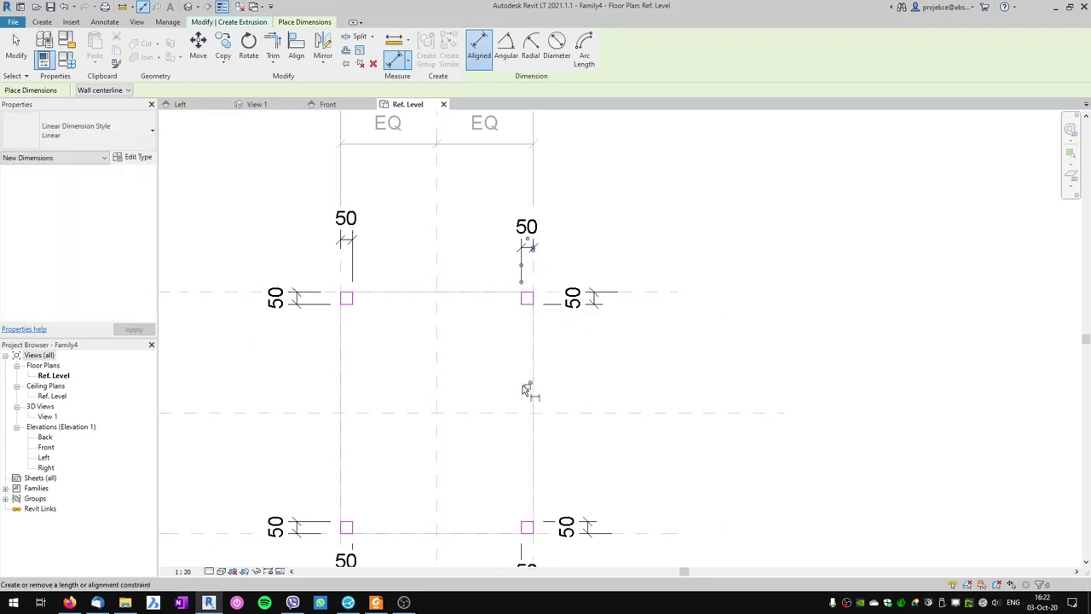
{"action": "scroll", "coordinate": [533, 388], "scroll_direction": "down", "scroll_amount": 3}
{"action": "middle_click_drag", "start_coordinate": [535, 438], "coordinate": [597, 403]}
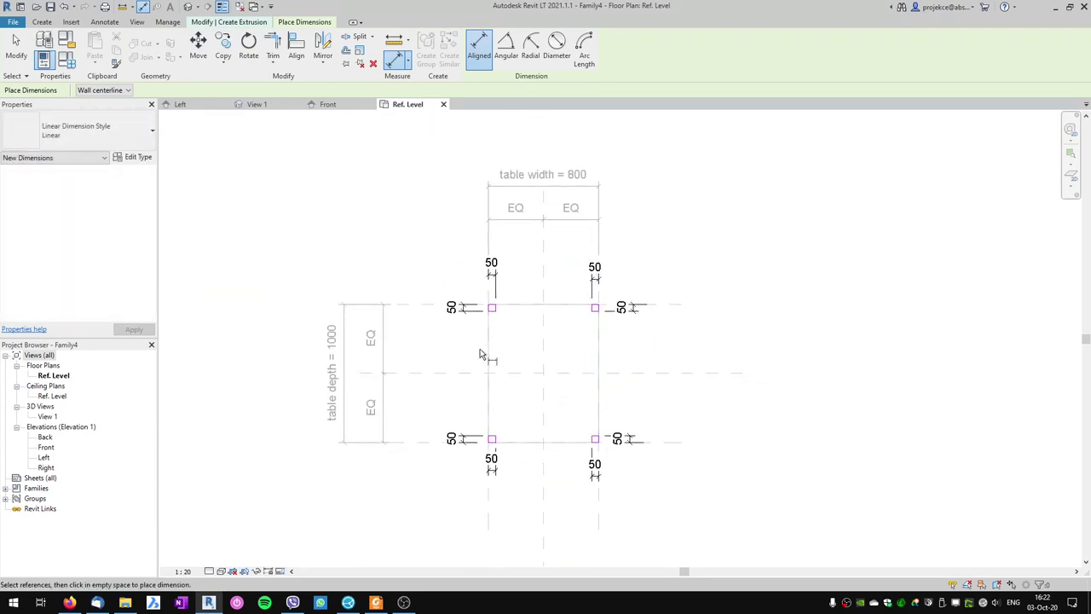
{"action": "key", "text": "Escape"}
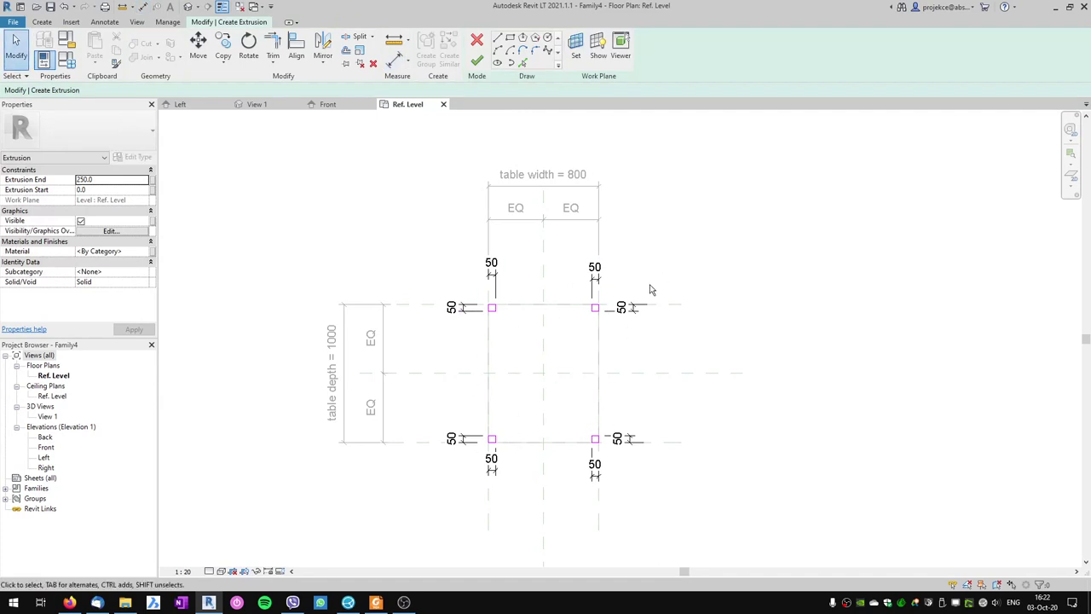
Finish the leg extrusion and stretch the legs up to the tabletop in Front elevation
{"action": "left_click", "coordinate": [627, 308]}
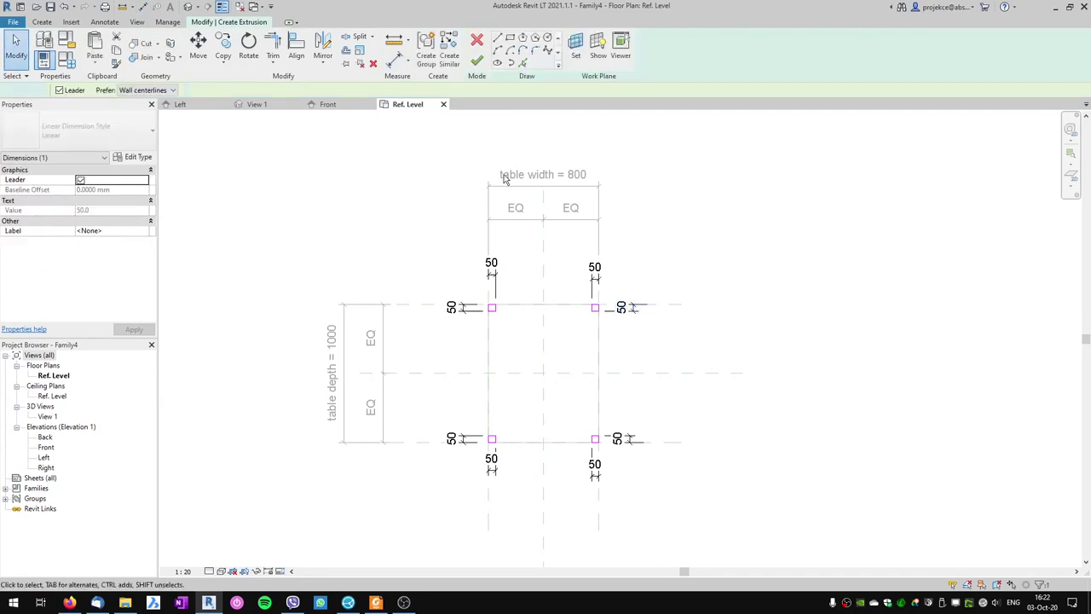
{"action": "key", "text": "Escape"}
{"action": "left_click", "coordinate": [474, 64]}
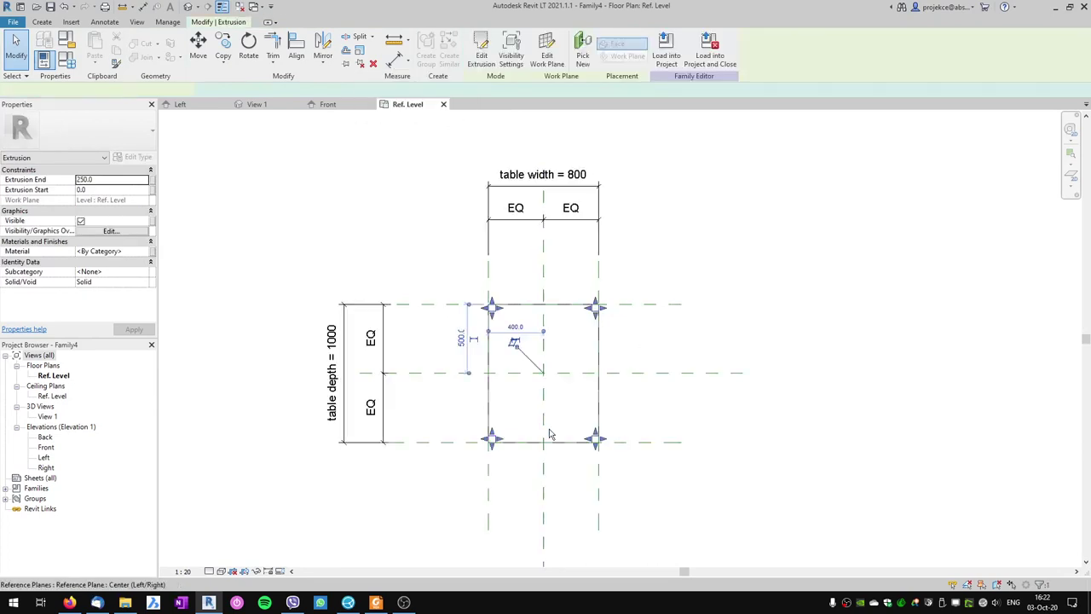
{"action": "left_click", "coordinate": [328, 104]}
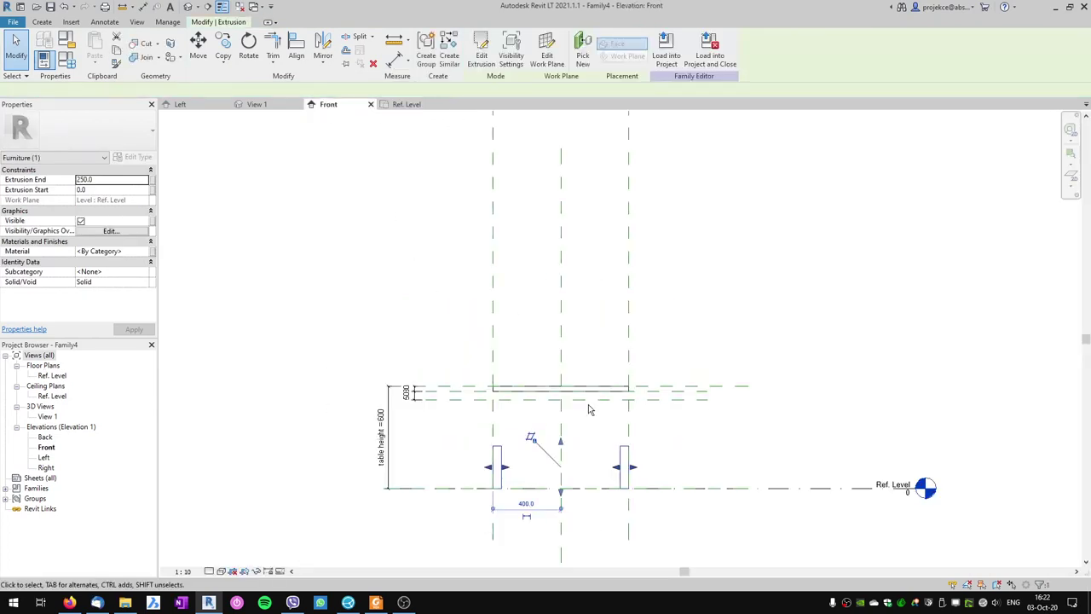
{"action": "left_click_drag", "start_coordinate": [569, 454], "coordinate": [563, 394]}
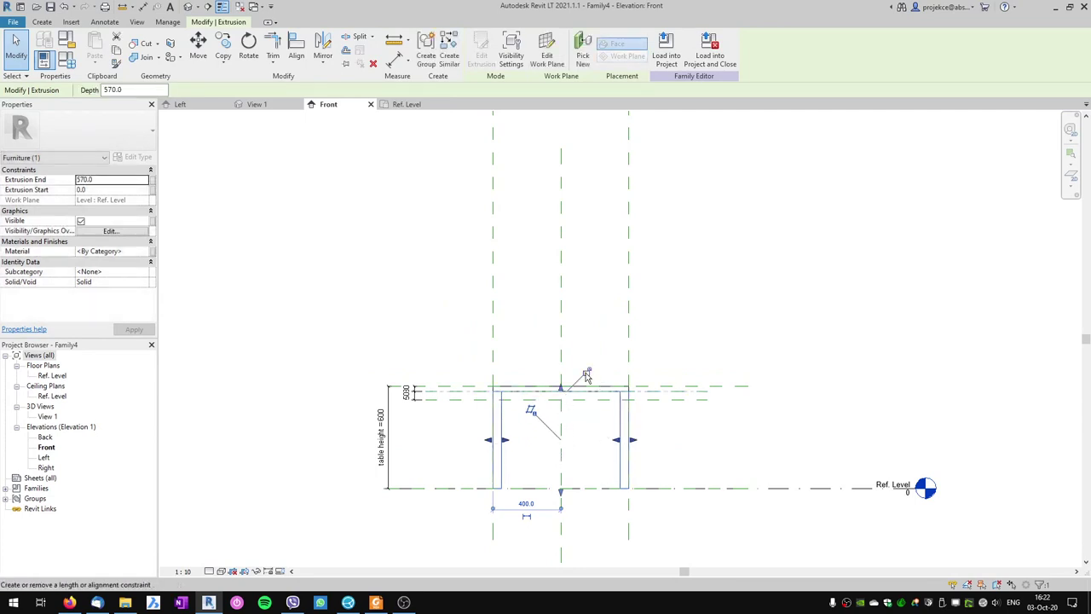
Orbit the four-legged table in View 1, then return to the Ref. Level plan
{"action": "left_click", "coordinate": [269, 108]}
{"action": "key", "text": "Escape"}
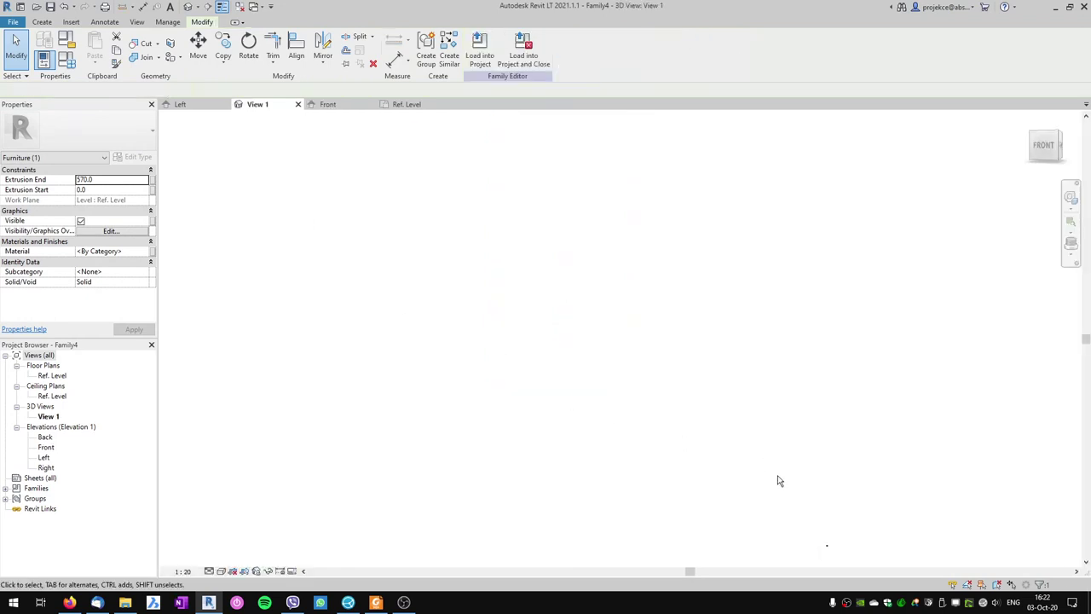
{"action": "middle_click_drag", "start_coordinate": [779, 480], "coordinate": [786, 504], "text": "shift"}
{"action": "middle_click_drag", "start_coordinate": [644, 506], "coordinate": [619, 486], "text": "shift"}
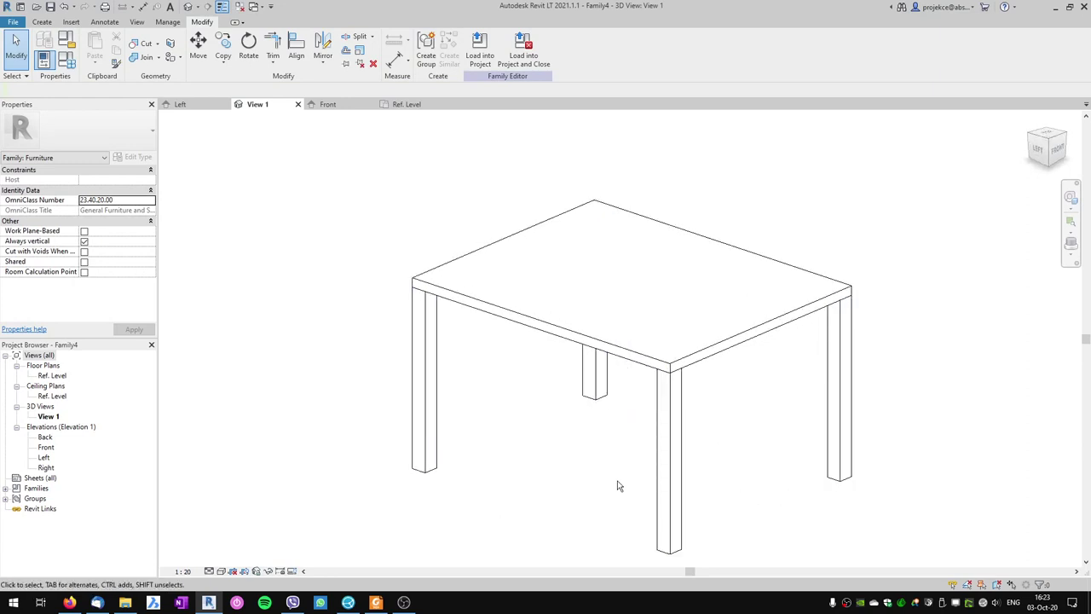
{"action": "left_click", "coordinate": [406, 104]}
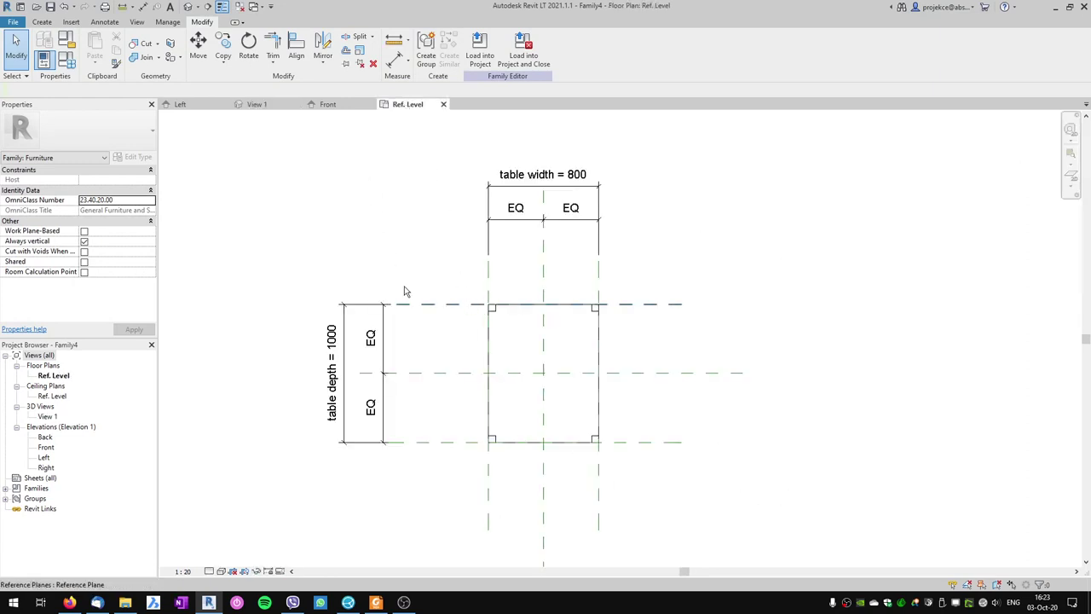
Flex the table depth to 1500 and width to 1200 in Family Types
{"action": "left_click", "coordinate": [67, 61]}
{"action": "left_click", "coordinate": [170, 130]}
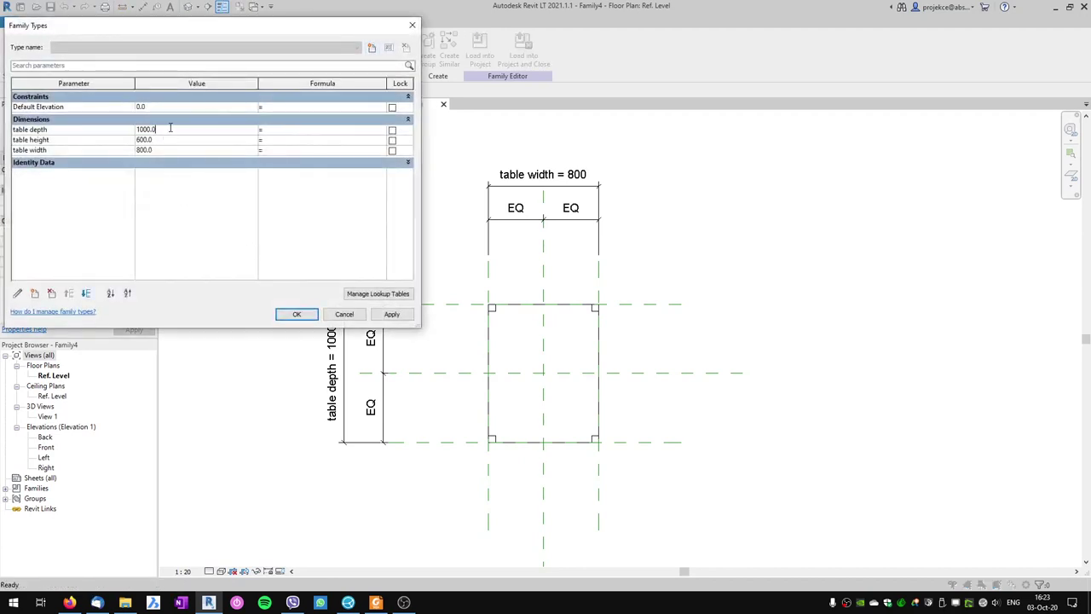
{"action": "type", "text": "1500"}
{"action": "left_click", "coordinate": [396, 319]}
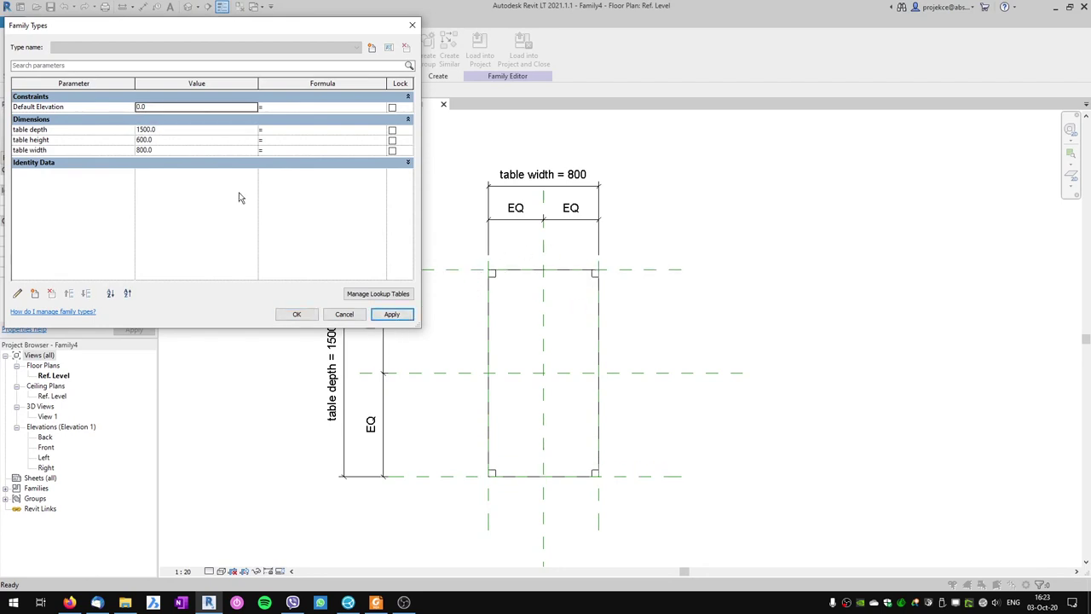
{"action": "left_click", "coordinate": [168, 150]}
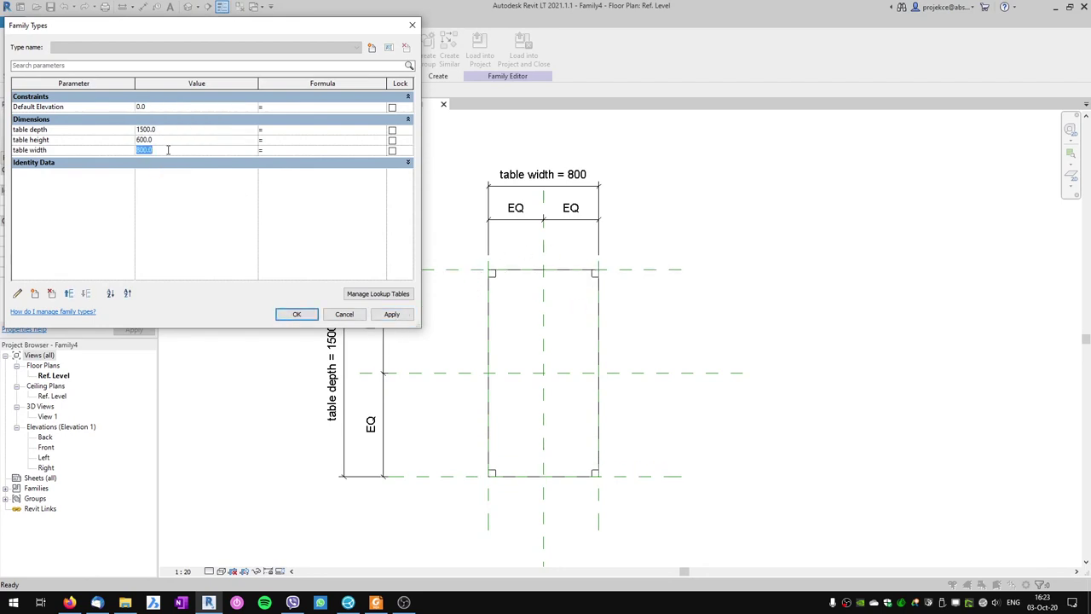
{"action": "left_click", "coordinate": [381, 319]}
{"action": "left_click", "coordinate": [298, 314]}
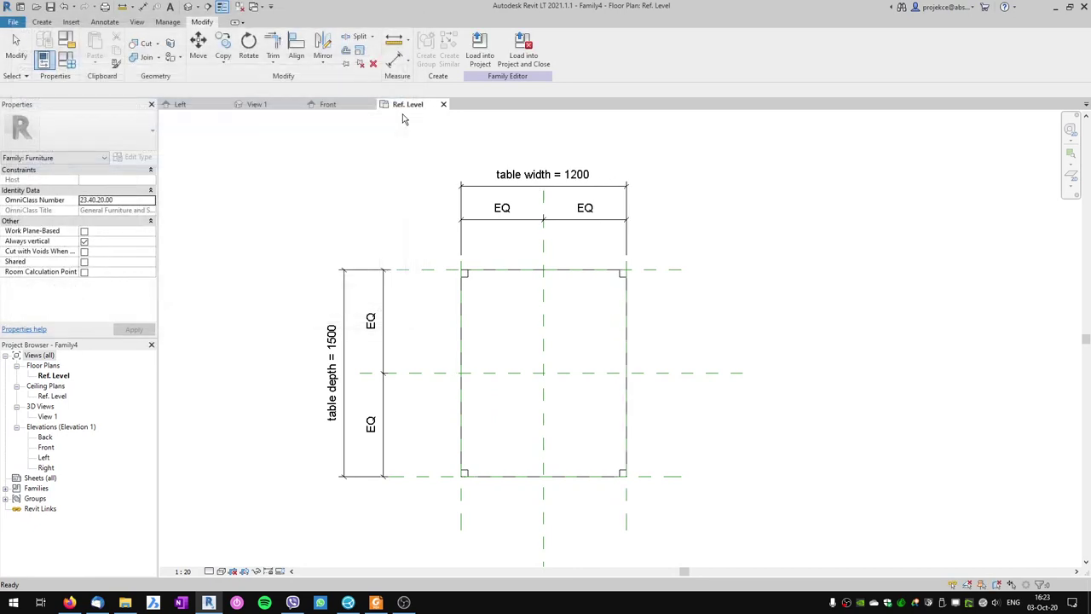
Flex the table height to 800 from Front elevation, then open the Ref. Level plan
{"action": "left_click", "coordinate": [334, 104]}
{"action": "left_click", "coordinate": [66, 61]}
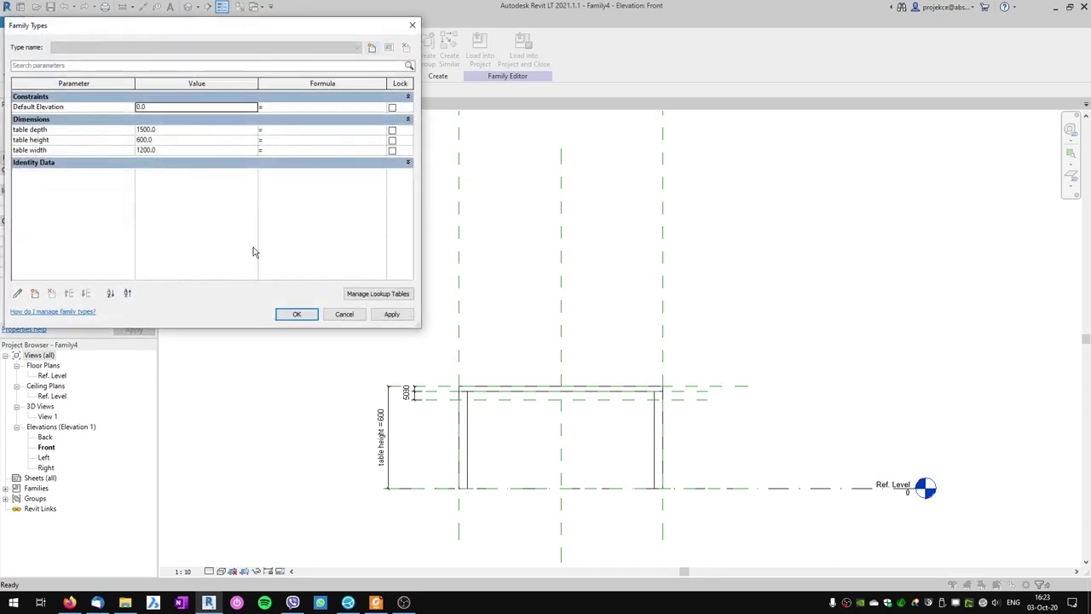
{"action": "left_click", "coordinate": [167, 139]}
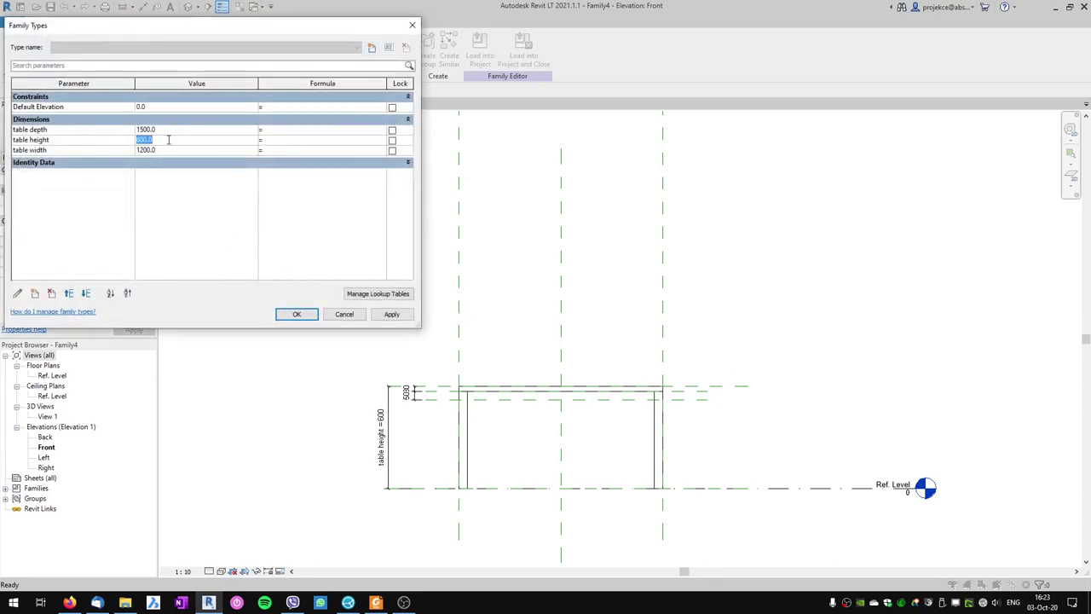
{"action": "left_click", "coordinate": [395, 318]}
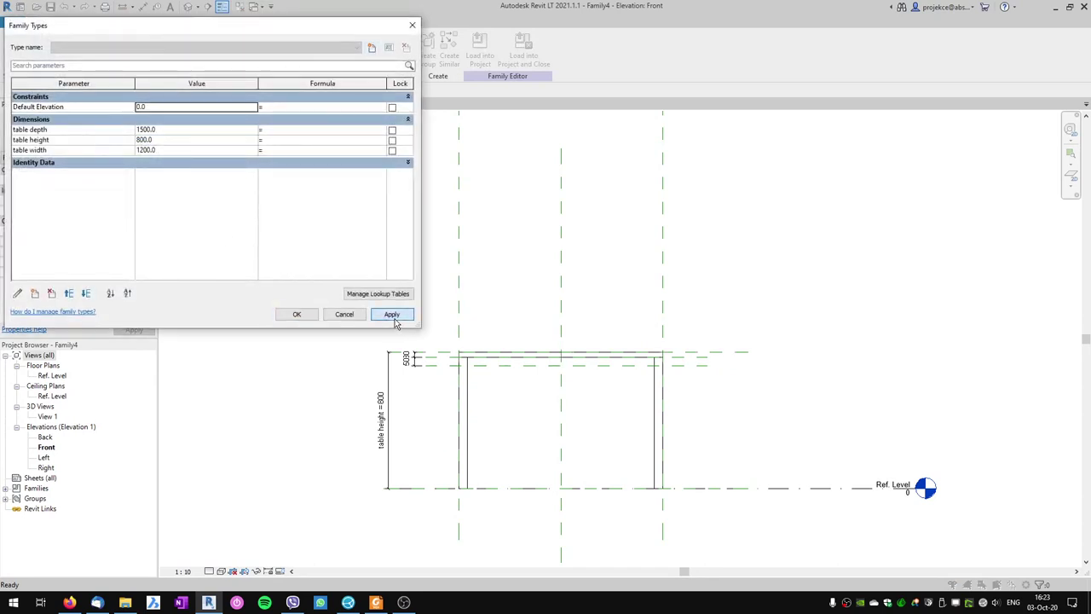
{"action": "left_click", "coordinate": [297, 314]}
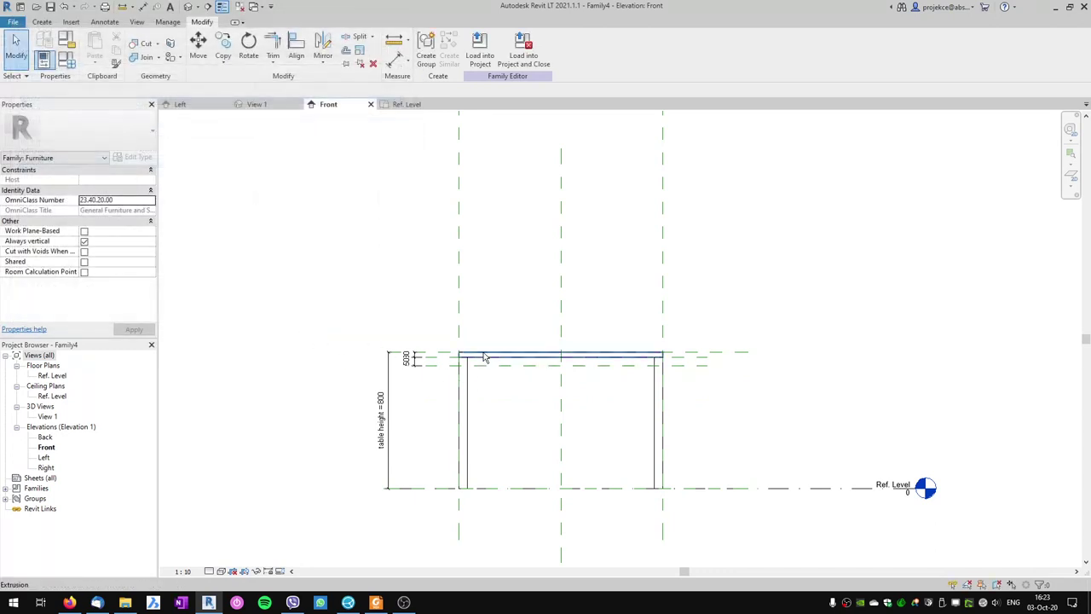
{"action": "left_click", "coordinate": [396, 106]}
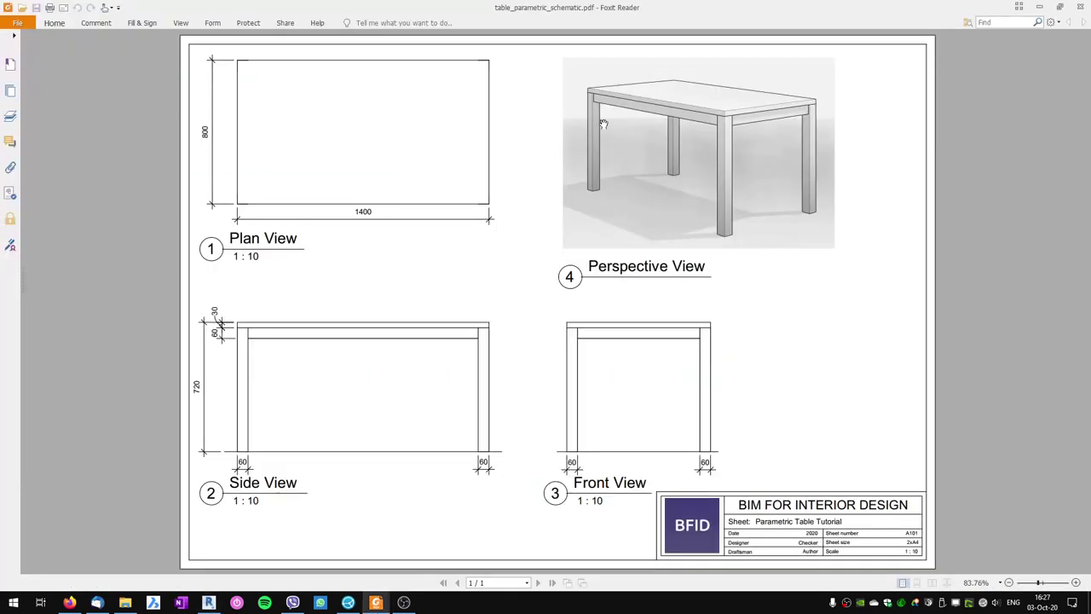
{"action": "left_click", "coordinate": [208, 602]}
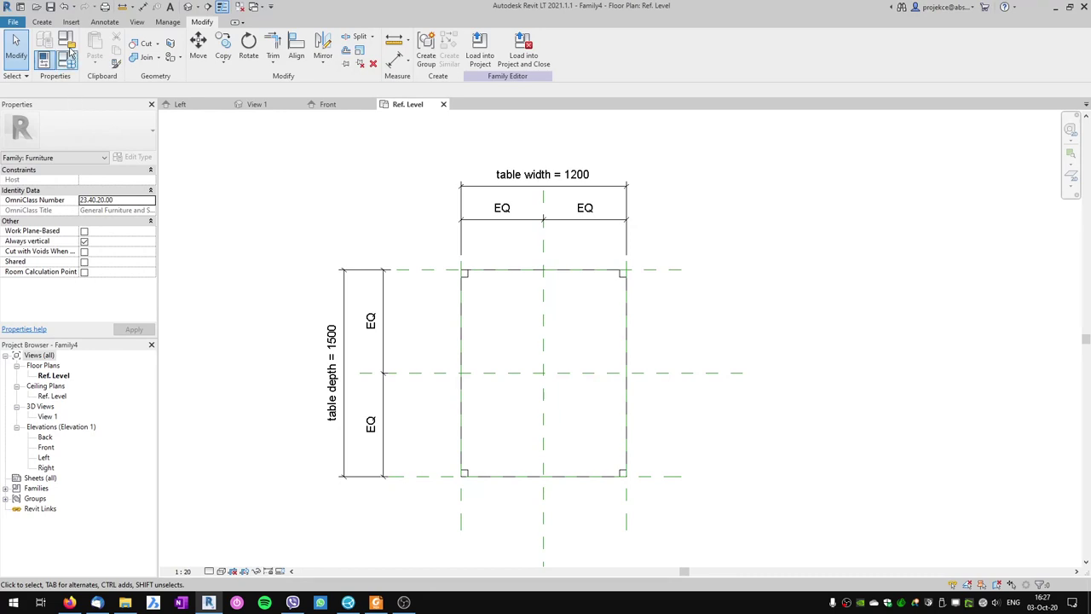
Start a new Extrusion and draw a thin rectangle along the table's right reference plane
{"action": "left_click", "coordinate": [43, 22]}
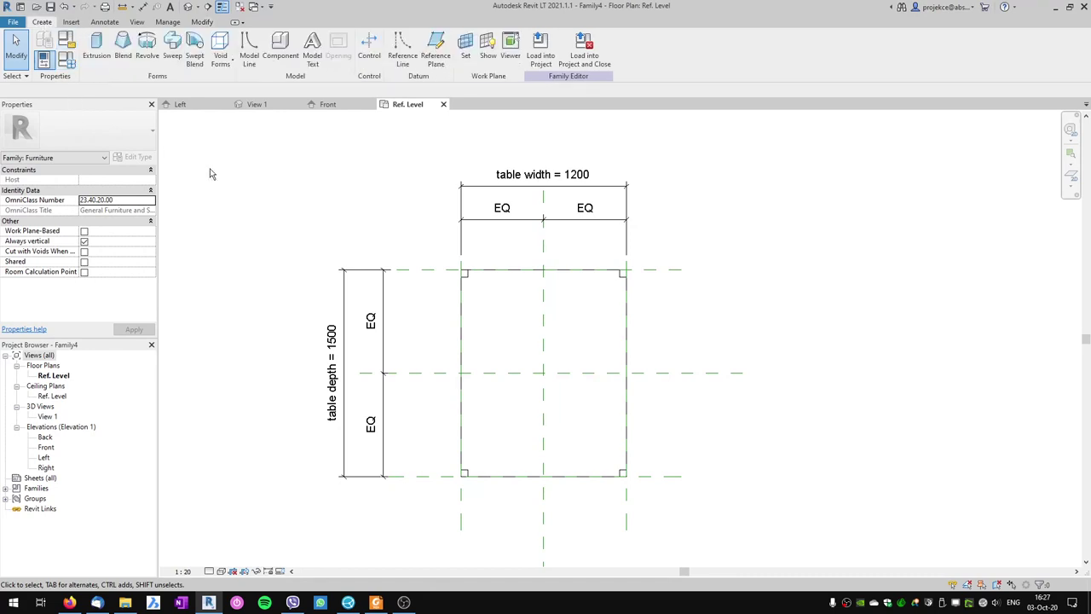
{"action": "left_click", "coordinate": [97, 47]}
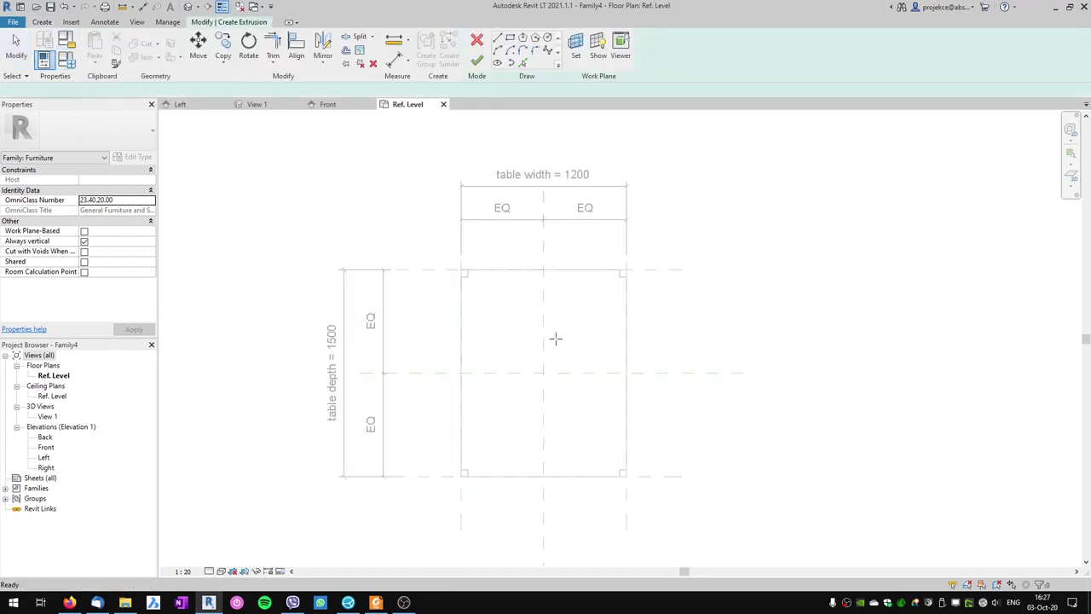
{"action": "left_click", "coordinate": [510, 39]}
{"action": "scroll", "coordinate": [460, 251], "scroll_direction": "up", "scroll_amount": 3}
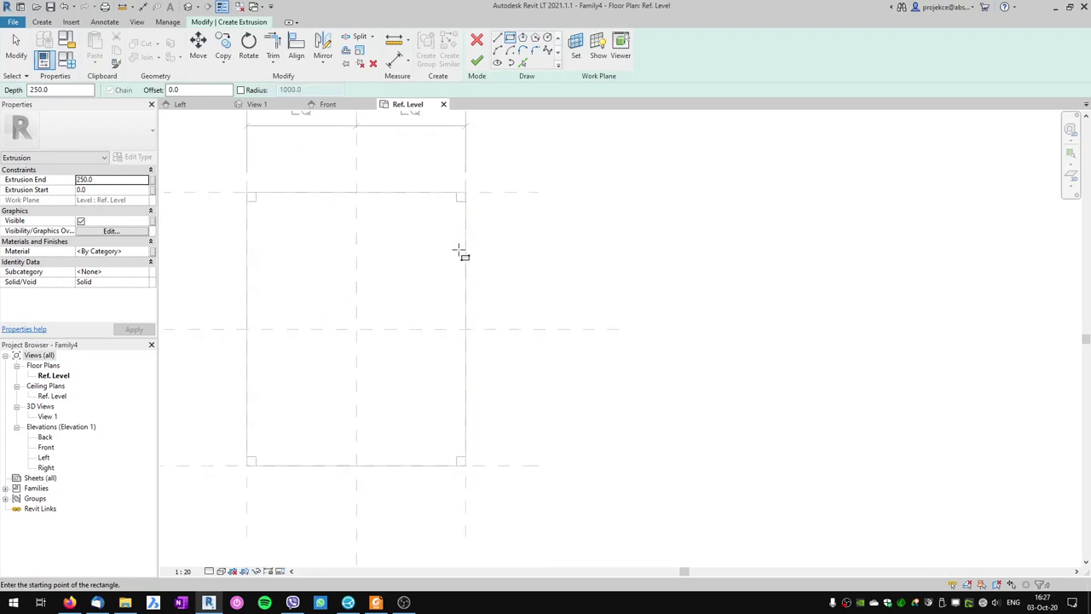
{"action": "left_click", "coordinate": [456, 186]}
{"action": "scroll", "coordinate": [450, 214], "scroll_direction": "up", "scroll_amount": 4}
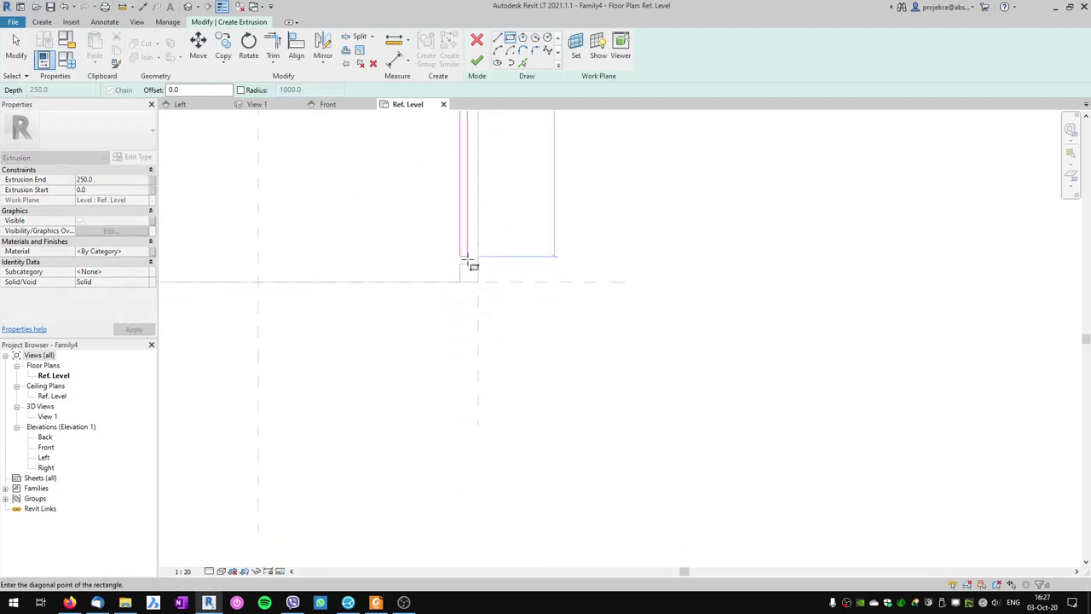
{"action": "left_click", "coordinate": [469, 263]}
{"action": "scroll", "coordinate": [497, 325], "scroll_direction": "down", "scroll_amount": 1}
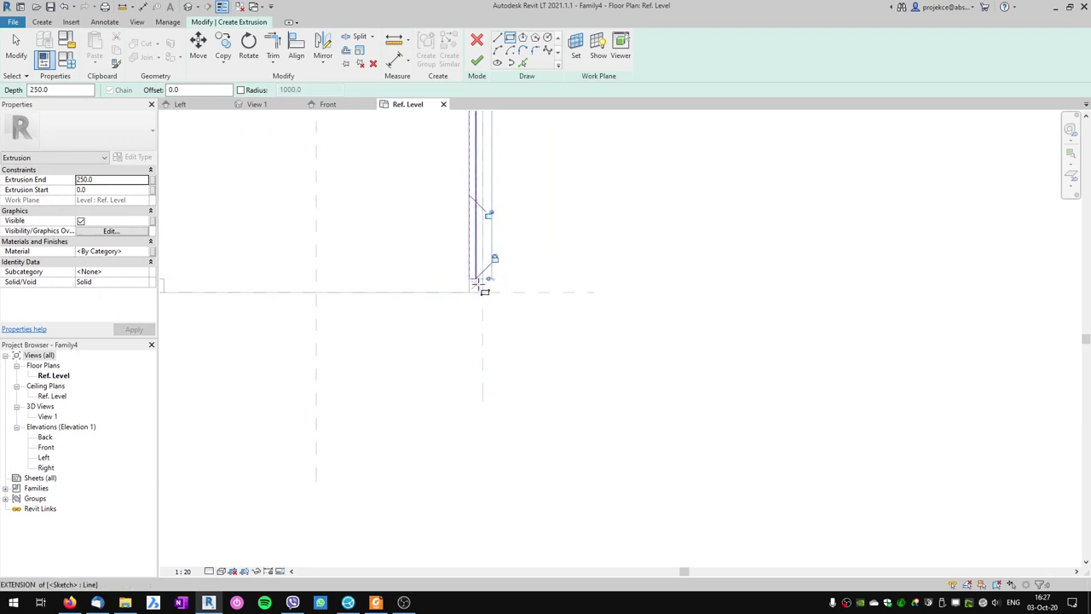
{"action": "scroll", "coordinate": [490, 281], "scroll_direction": "down", "scroll_amount": 3}
{"action": "scroll", "coordinate": [509, 294], "scroll_direction": "up", "scroll_amount": 5}
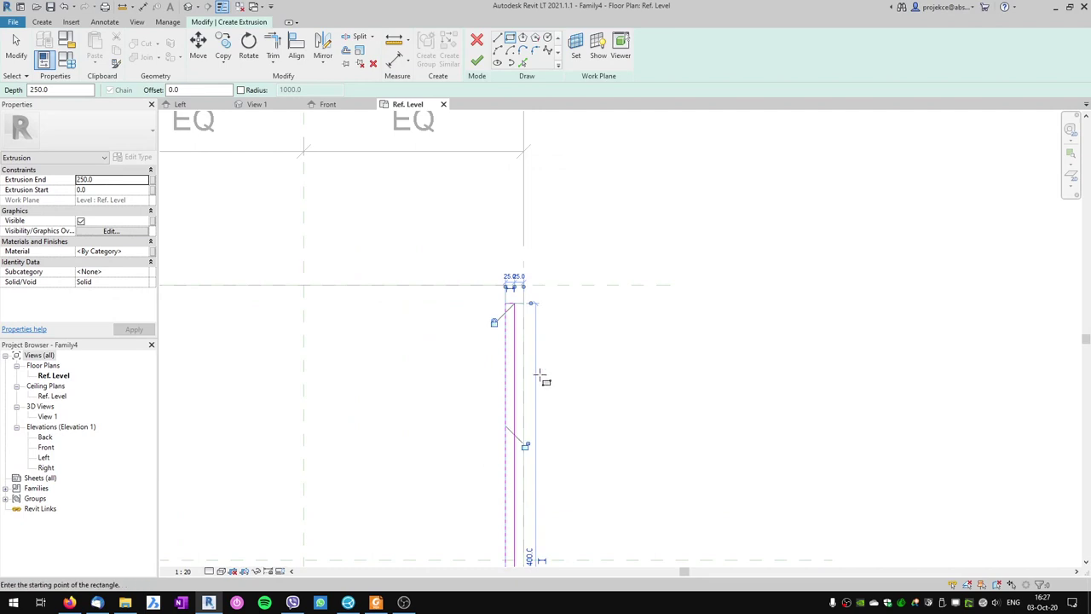
{"action": "scroll", "coordinate": [540, 377], "scroll_direction": "down", "scroll_amount": 2}
{"action": "key", "text": "Escape"}
{"action": "key", "text": "Escape"}
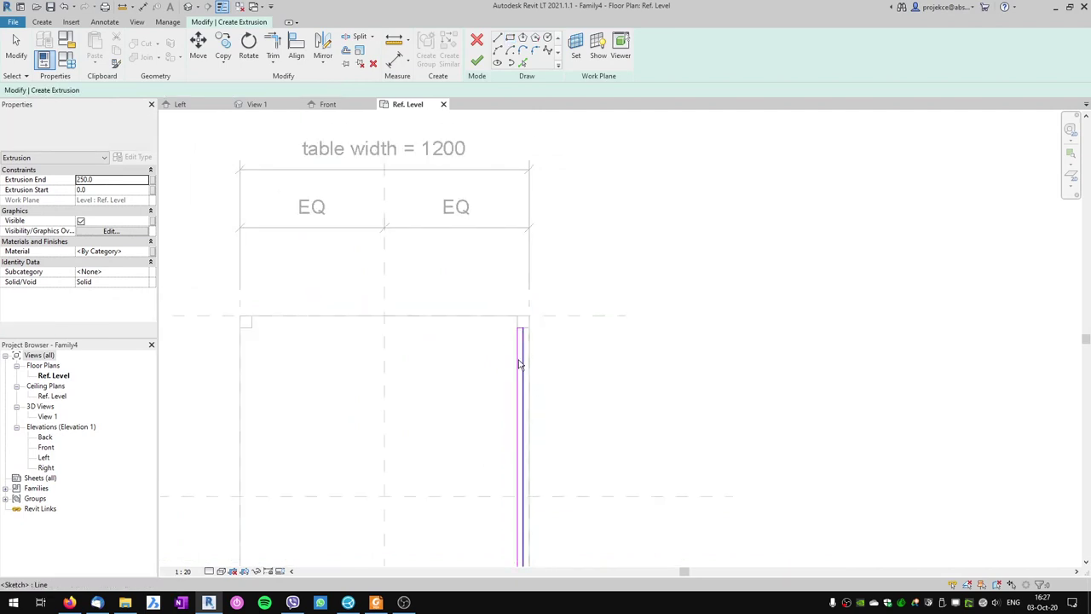
{"action": "middle_click_drag", "start_coordinate": [523, 361], "coordinate": [510, 300]}
{"action": "scroll", "coordinate": [514, 198], "scroll_direction": "up", "scroll_amount": 2}
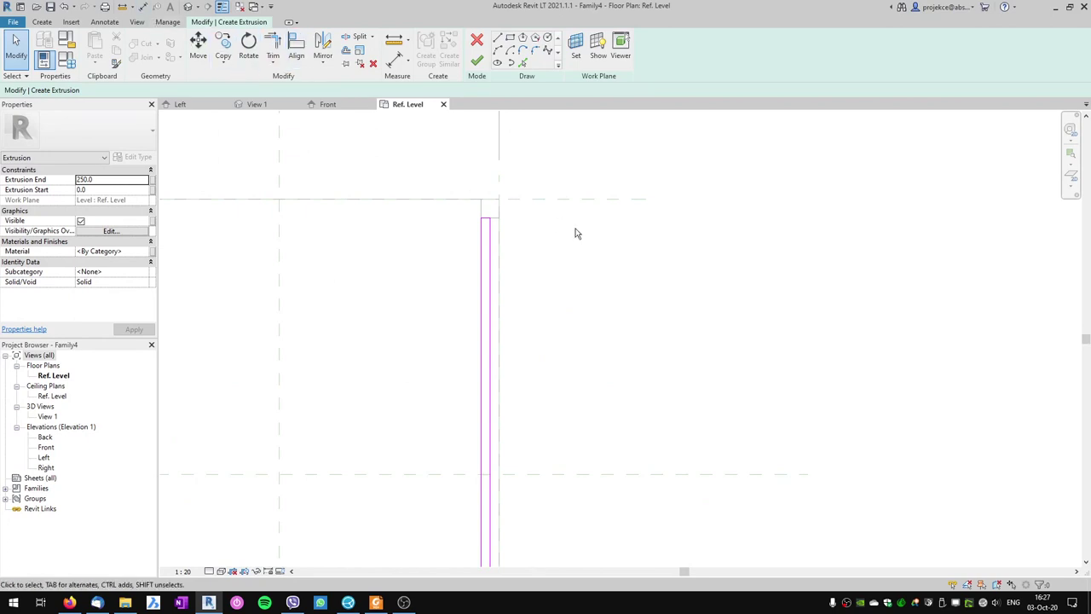
Place aligned 25 and 50 dimensions from the right width plane to the sketch lines
{"action": "left_click", "coordinate": [143, 8]}
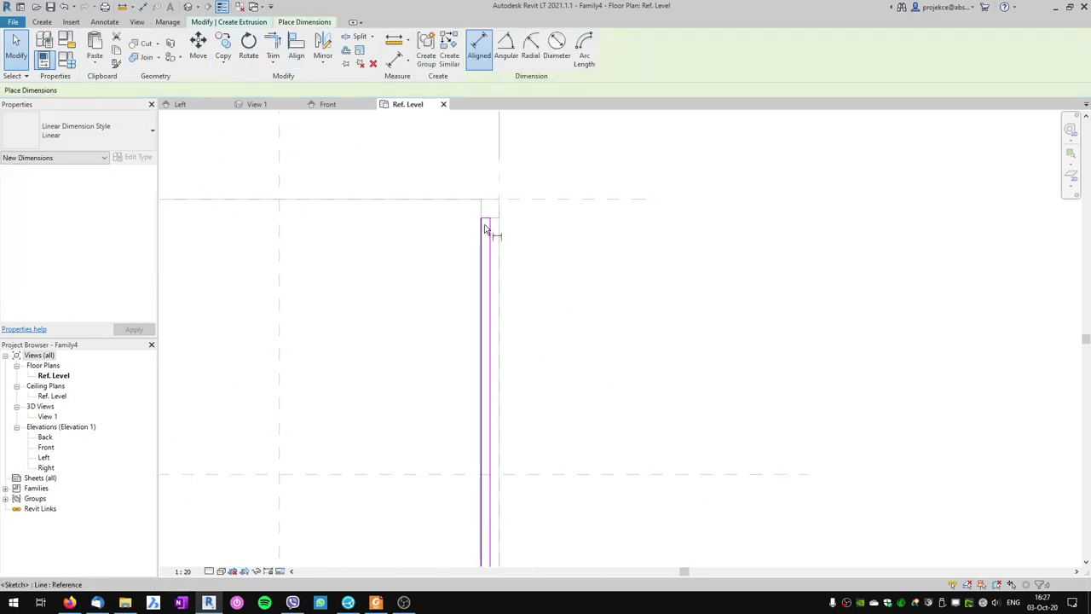
{"action": "left_click", "coordinate": [497, 187]}
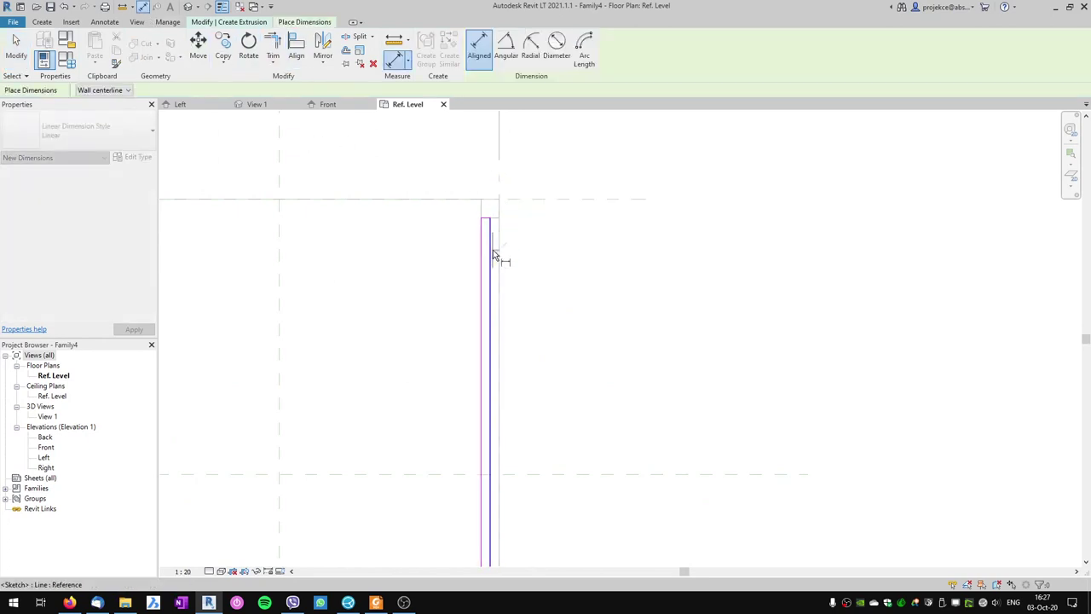
{"action": "left_click", "coordinate": [493, 249]}
{"action": "left_click", "coordinate": [473, 179]}
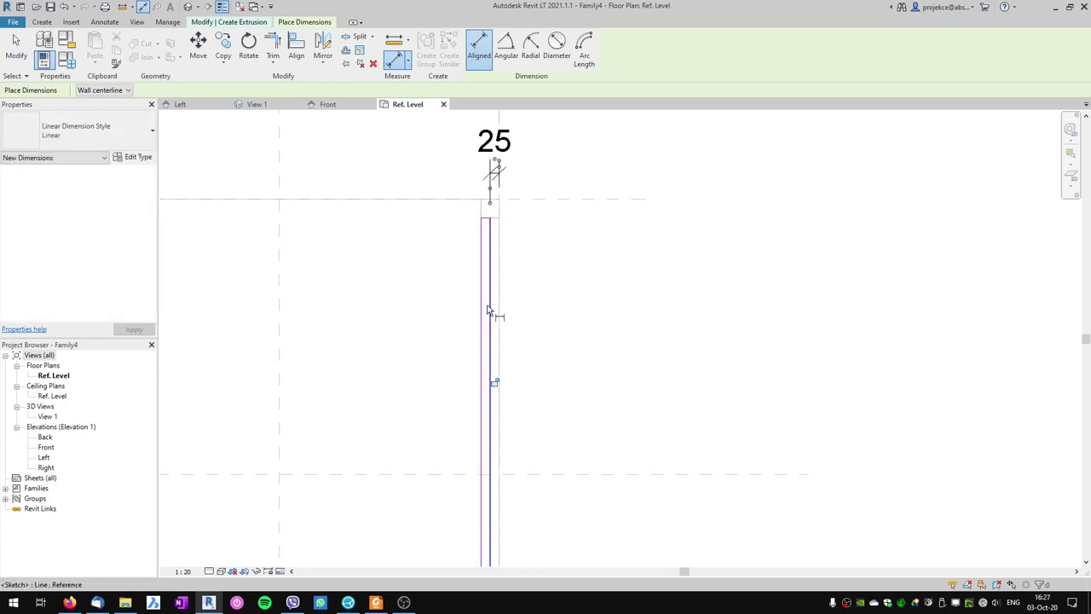
{"action": "mouse_move", "coordinate": [508, 287]}
{"action": "middle_mouse_down"}
{"action": "mouse_move", "coordinate": [539, 364]}
{"action": "mouse_move", "coordinate": [520, 77]}
{"action": "middle_mouse_up"}
{"action": "scroll", "coordinate": [535, 341], "scroll_direction": "down", "scroll_amount": 2}
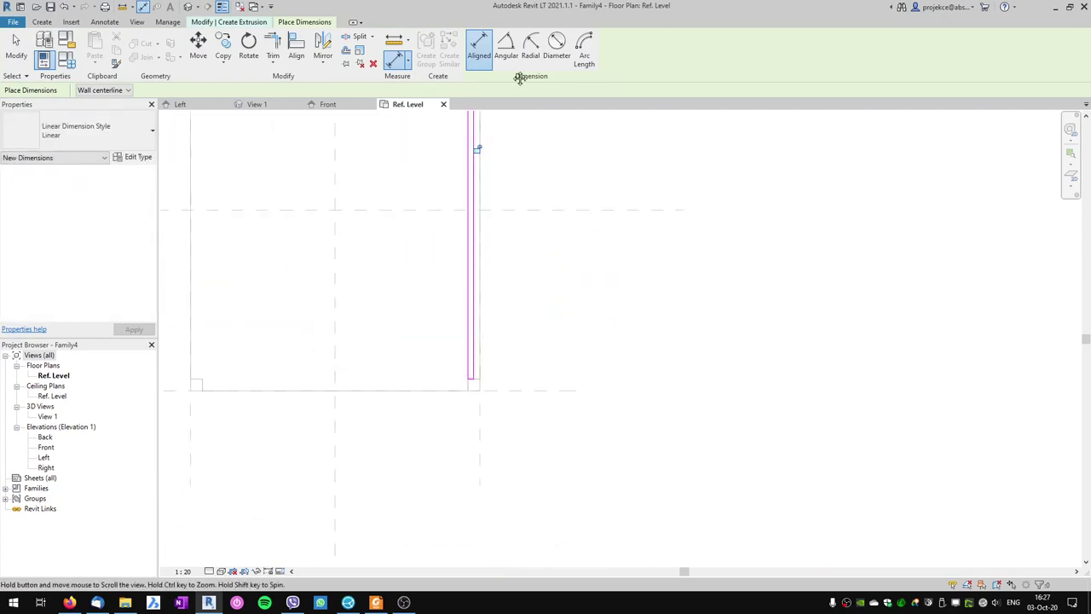
{"action": "left_click", "coordinate": [478, 400]}
{"action": "middle_click_drag", "start_coordinate": [415, 78], "coordinate": [429, 274]}
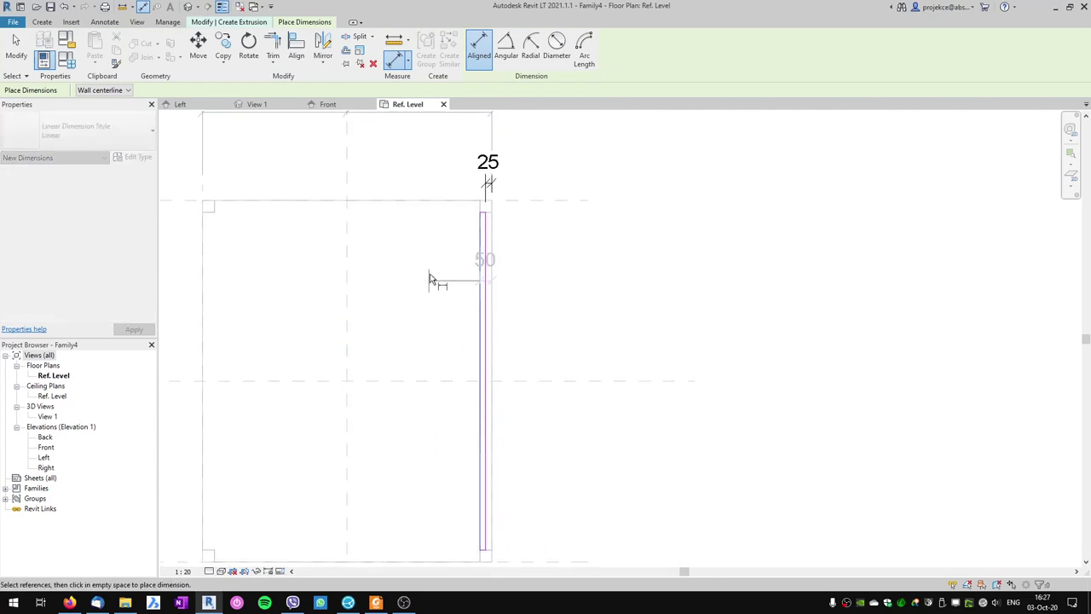
{"action": "middle_click_drag", "start_coordinate": [441, 224], "coordinate": [448, 282]}
{"action": "left_click", "coordinate": [440, 229]}
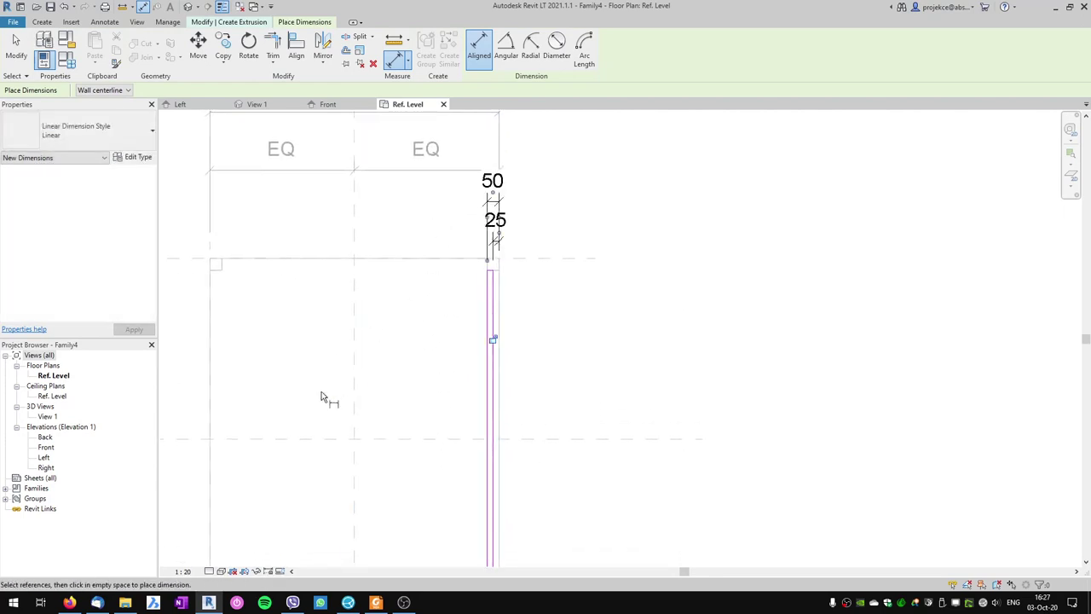
{"action": "key", "text": "Escape"}
Set the view scale to 1:10 and change the 25 offset distance to 40
{"action": "left_click", "coordinate": [182, 570]}
{"action": "left_click", "coordinate": [207, 446]}
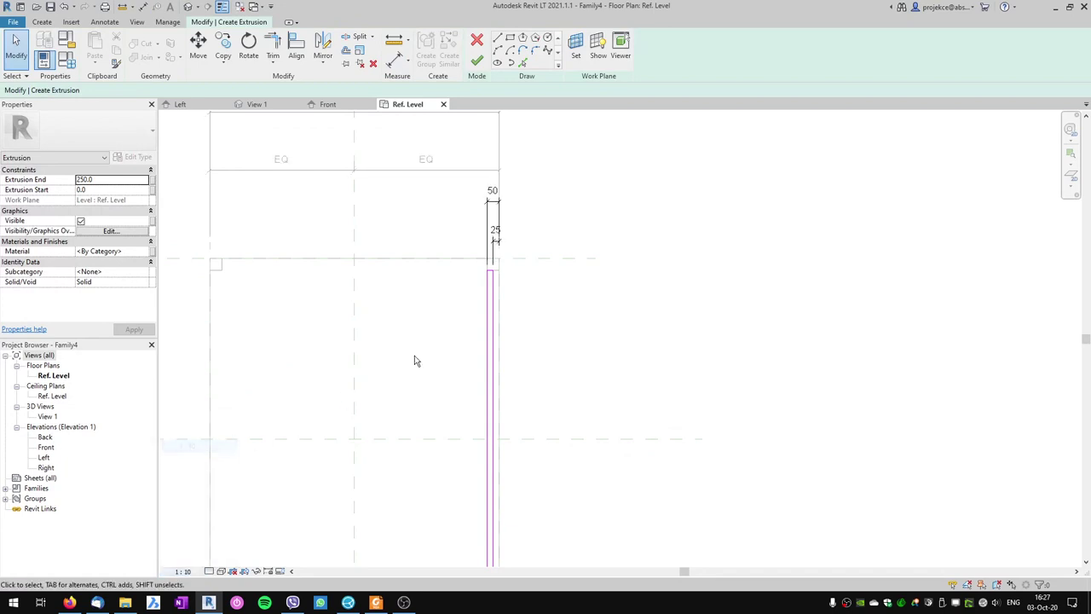
{"action": "scroll", "coordinate": [496, 291], "scroll_direction": "up", "scroll_amount": 2}
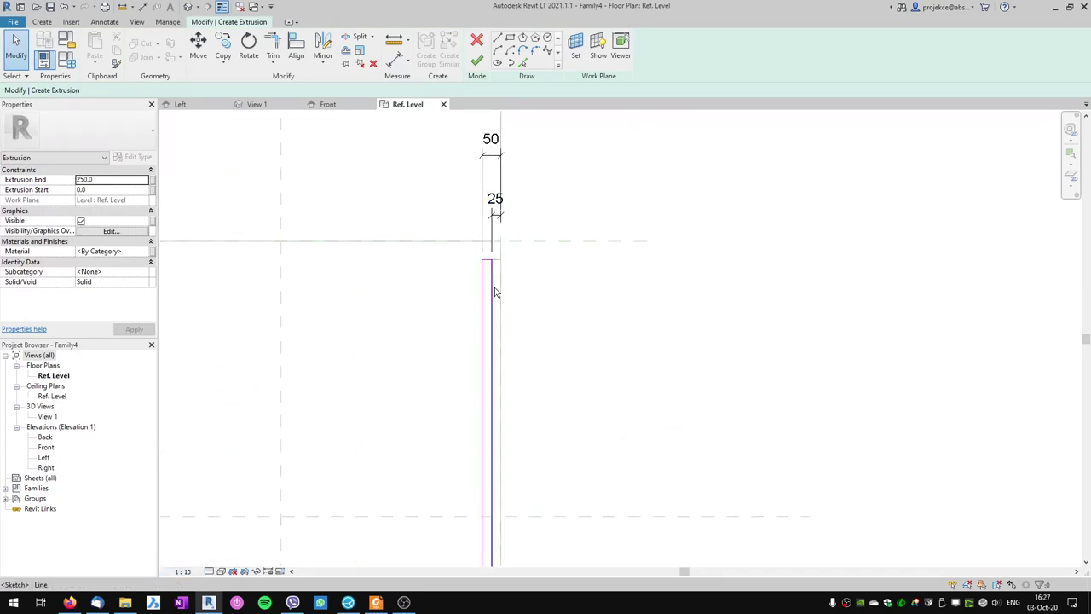
{"action": "left_click", "coordinate": [492, 292]}
{"action": "left_click", "coordinate": [497, 199]}
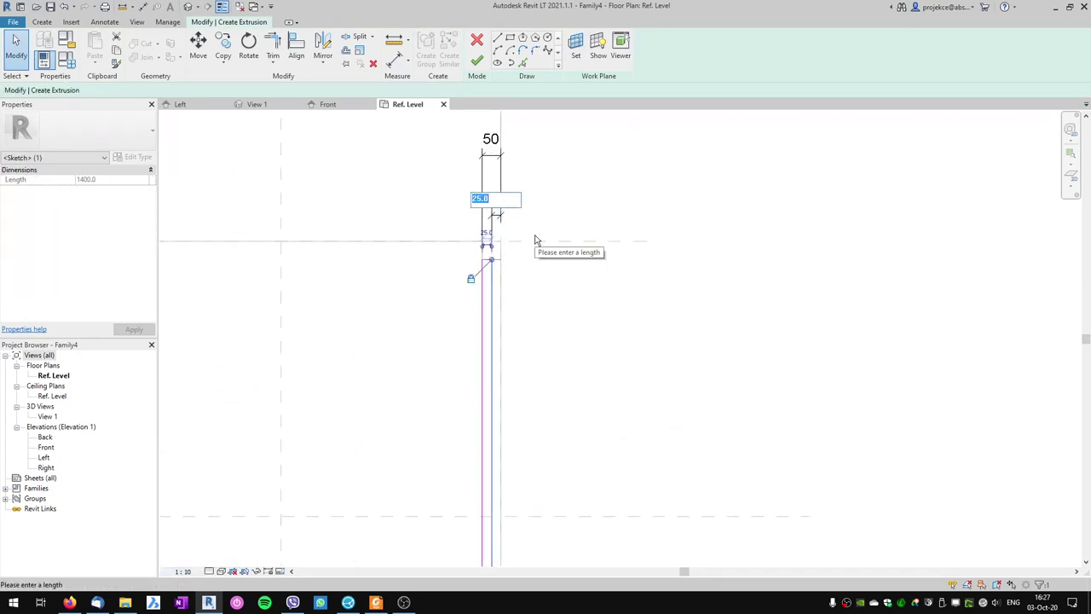
{"action": "type", "text": "40"}
{"action": "key", "text": "Return"}
{"action": "scroll", "coordinate": [536, 247], "scroll_direction": "down", "scroll_amount": 2}
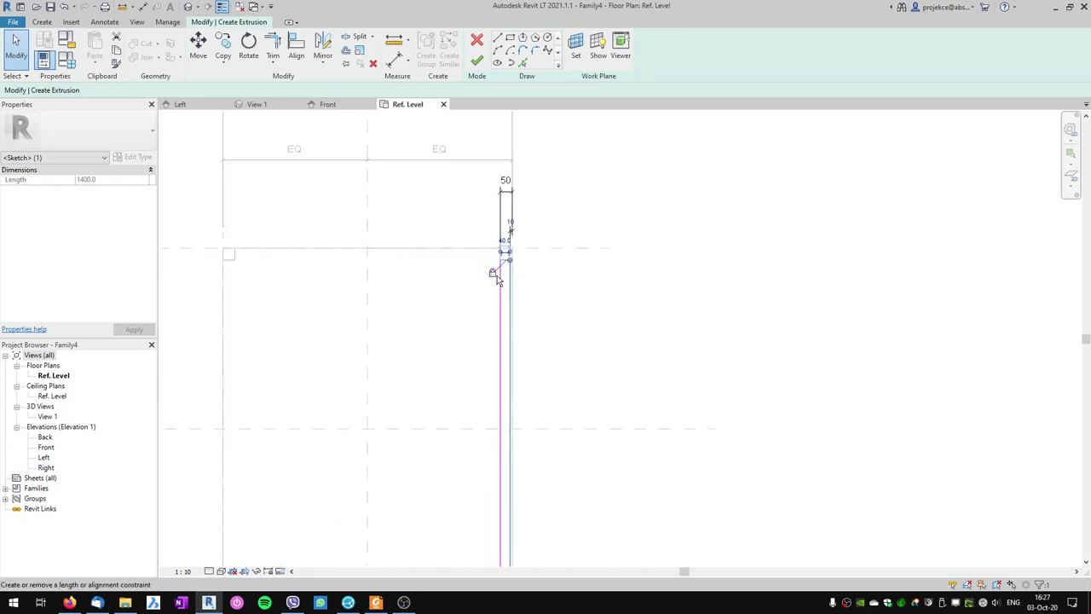
{"action": "scroll", "coordinate": [504, 237], "scroll_direction": "down", "scroll_amount": 2}
{"action": "scroll", "coordinate": [515, 366], "scroll_direction": "up", "scroll_amount": 3}
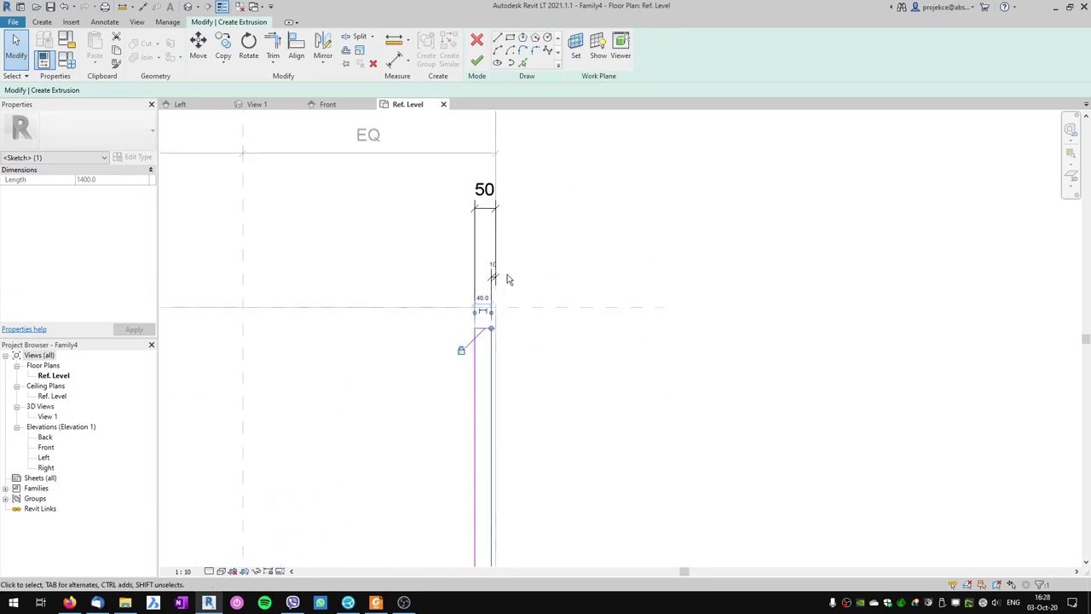
{"action": "left_click", "coordinate": [494, 274]}
{"action": "scroll", "coordinate": [512, 334], "scroll_direction": "down", "scroll_amount": 1}
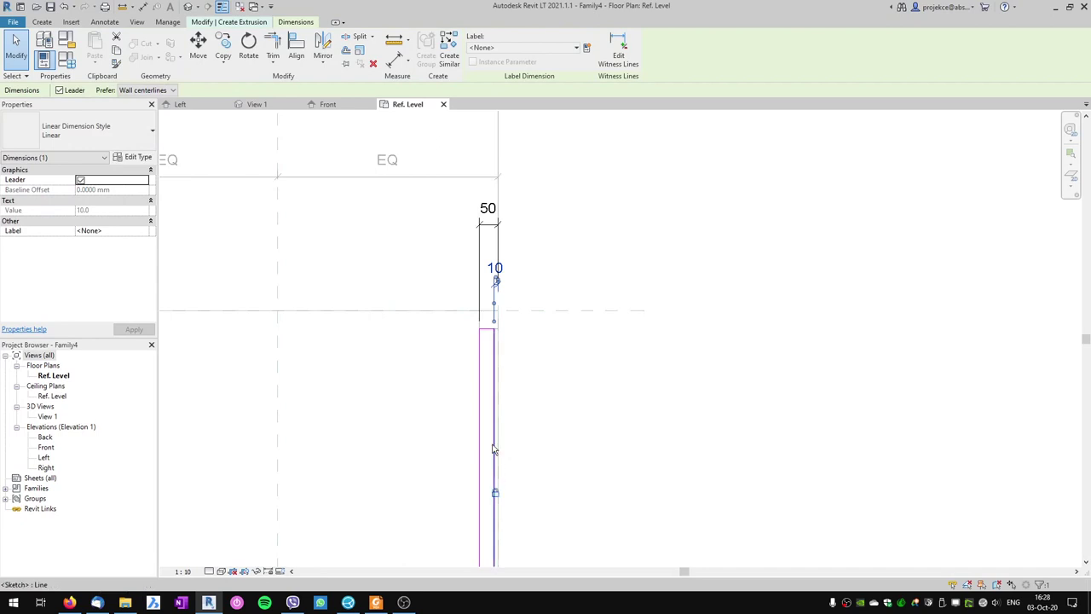
{"action": "left_click", "coordinate": [466, 317]}
Change the rectangle's 50 width dimension to 30 and check the resulting dimensions
{"action": "left_click", "coordinate": [483, 362]}
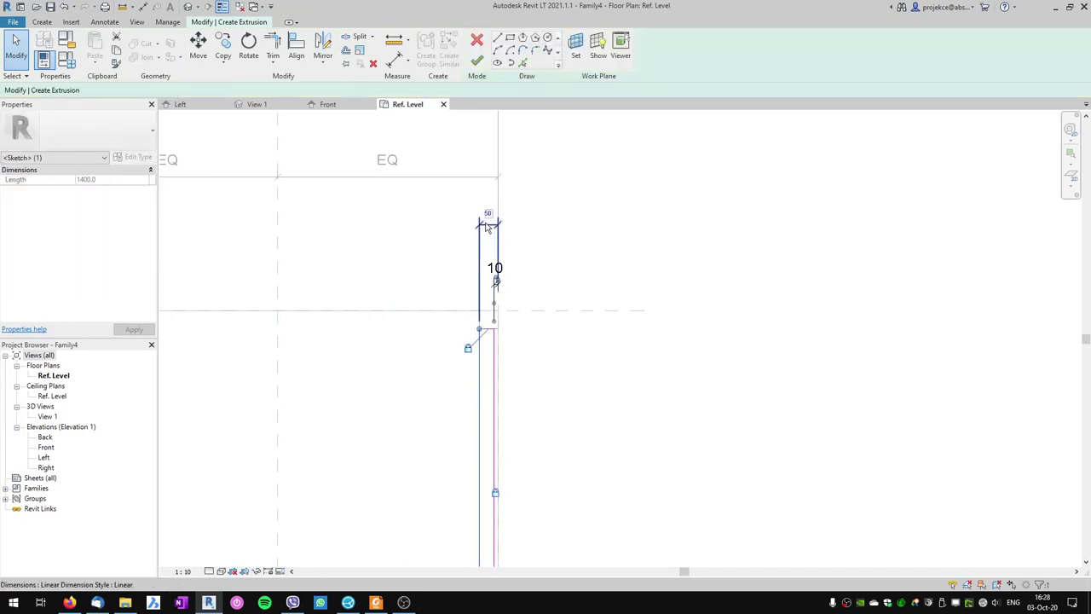
{"action": "left_click", "coordinate": [491, 211]}
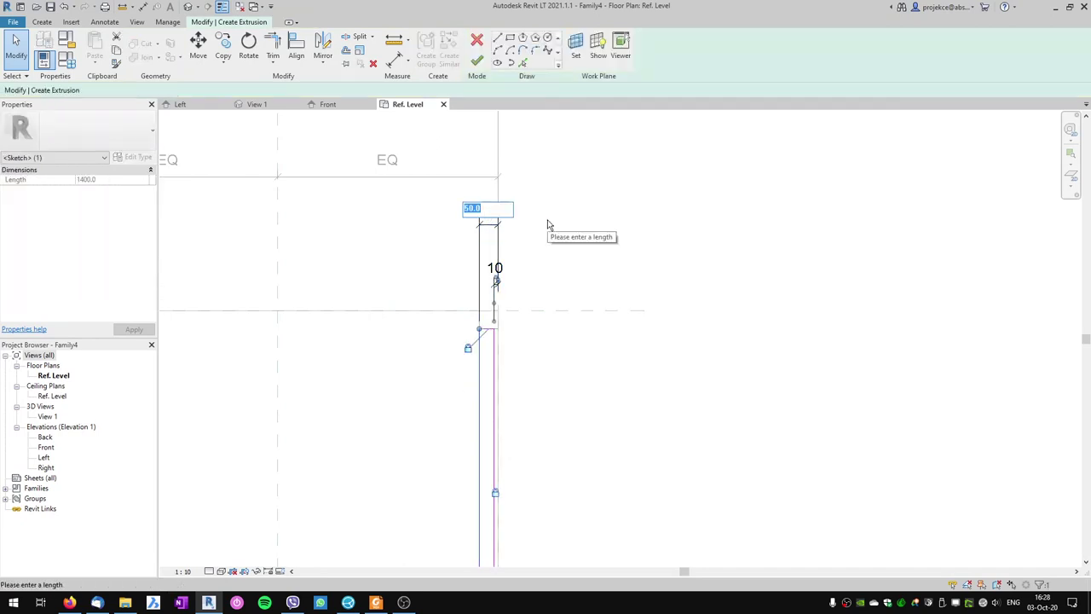
{"action": "type", "text": "30"}
{"action": "key", "text": "Return"}
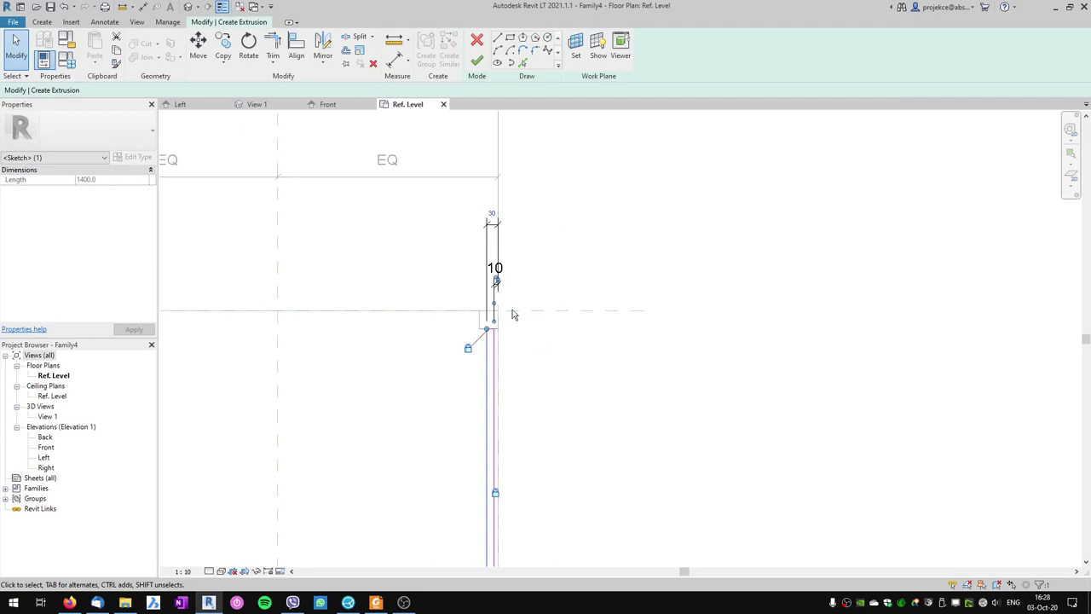
{"action": "key", "text": "Escape"}
{"action": "left_click", "coordinate": [502, 283]}
{"action": "scroll", "coordinate": [529, 358], "scroll_direction": "down", "scroll_amount": 3}
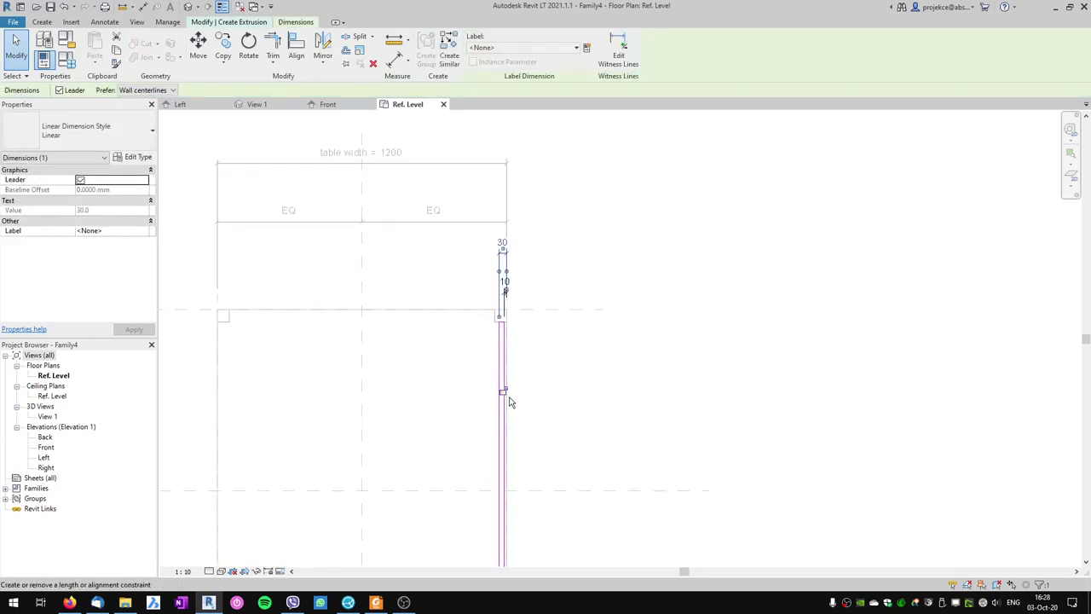
{"action": "left_click", "coordinate": [539, 414]}
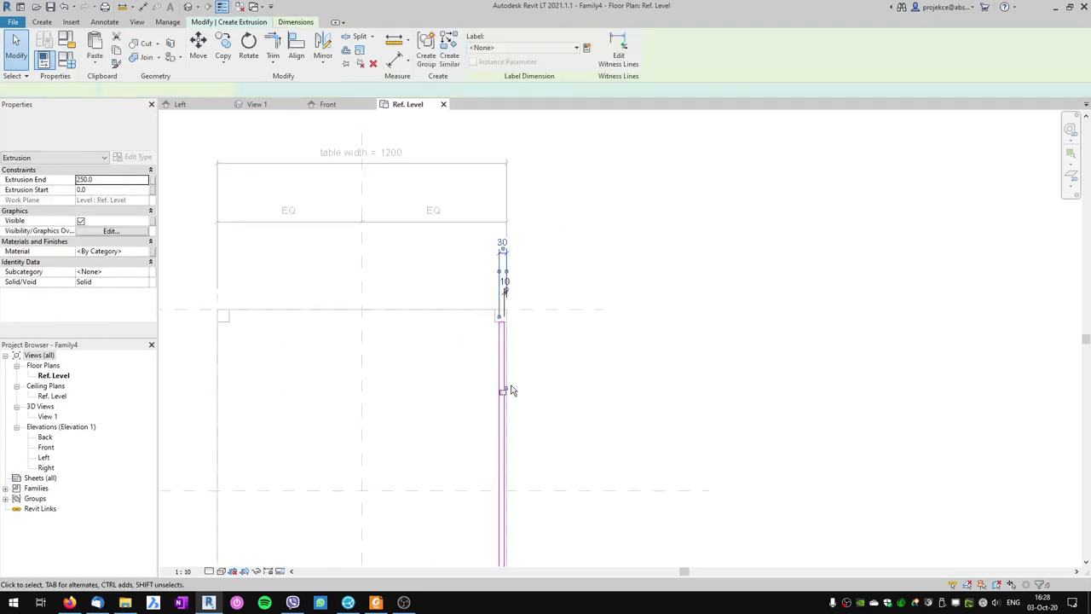
{"action": "left_click", "coordinate": [511, 388]}
{"action": "left_click", "coordinate": [544, 411]}
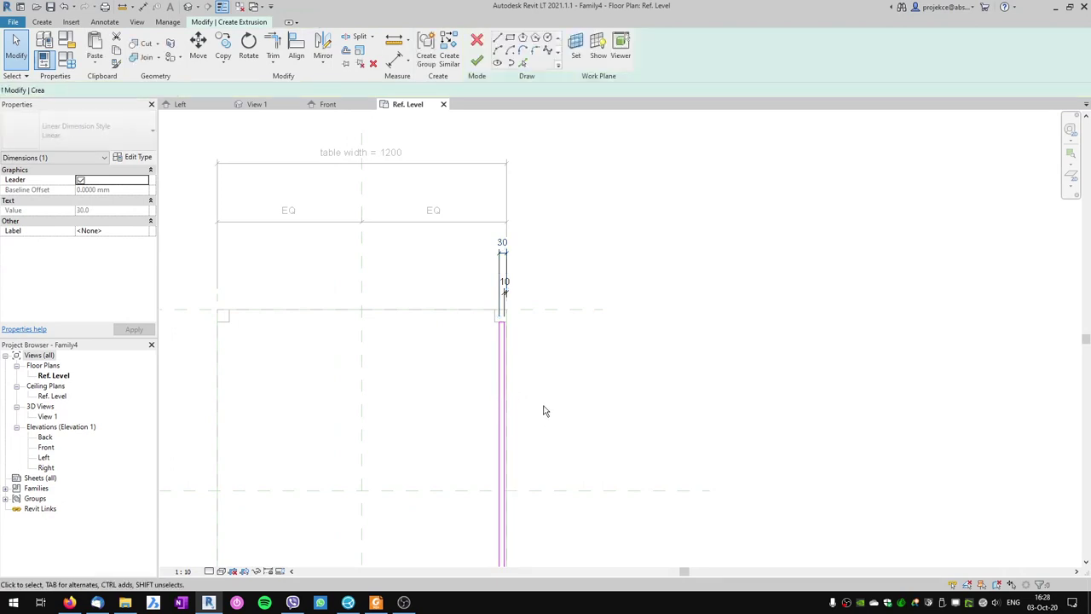
{"action": "middle_click_drag", "start_coordinate": [460, 382], "coordinate": [479, 358]}
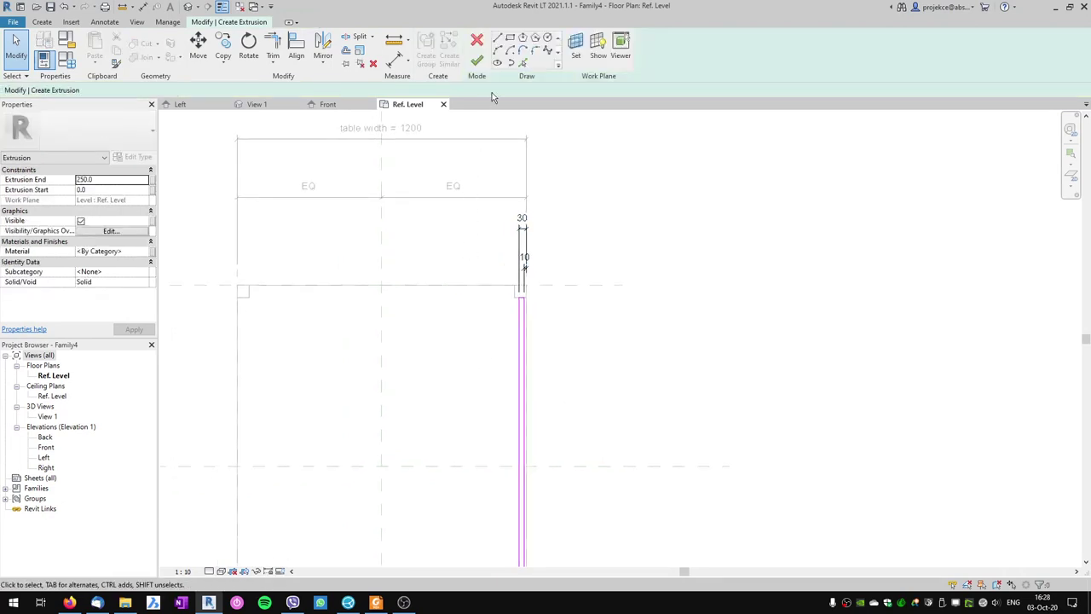
Draw a long narrow apron rectangle along the table's front reference plane
{"action": "left_click", "coordinate": [511, 37]}
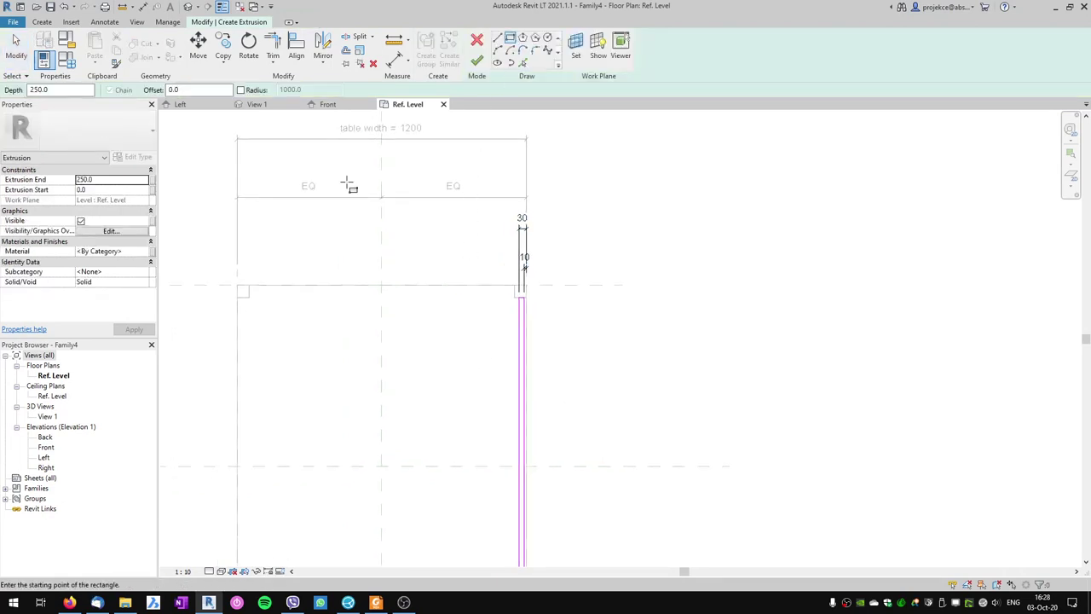
{"action": "scroll", "coordinate": [248, 297], "scroll_direction": "up", "scroll_amount": 3}
{"action": "left_click", "coordinate": [244, 288]}
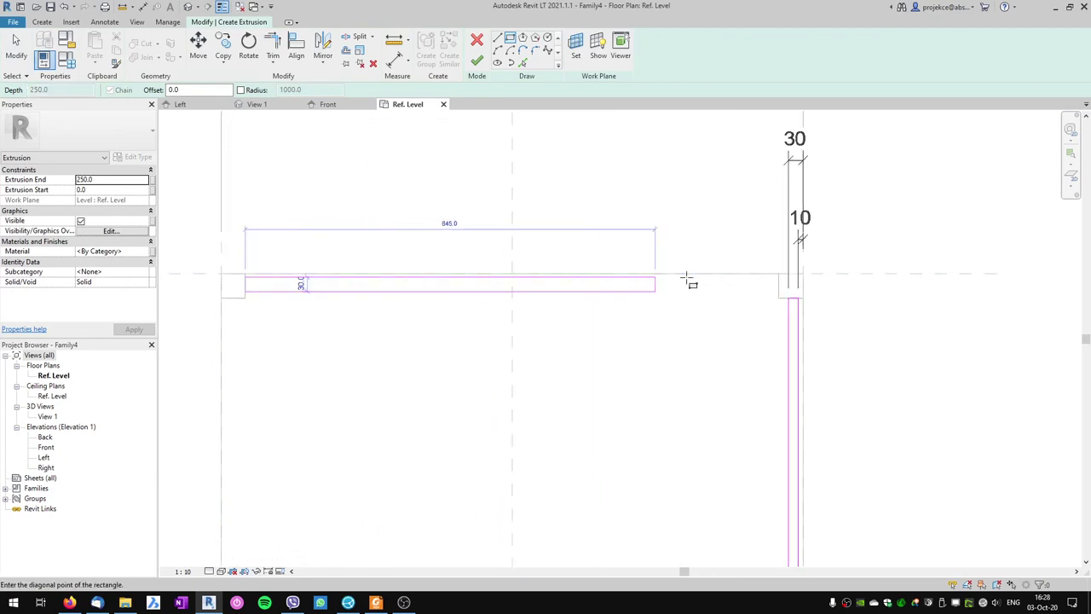
{"action": "scroll", "coordinate": [750, 288], "scroll_direction": "up", "scroll_amount": 2}
{"action": "left_click", "coordinate": [779, 305]}
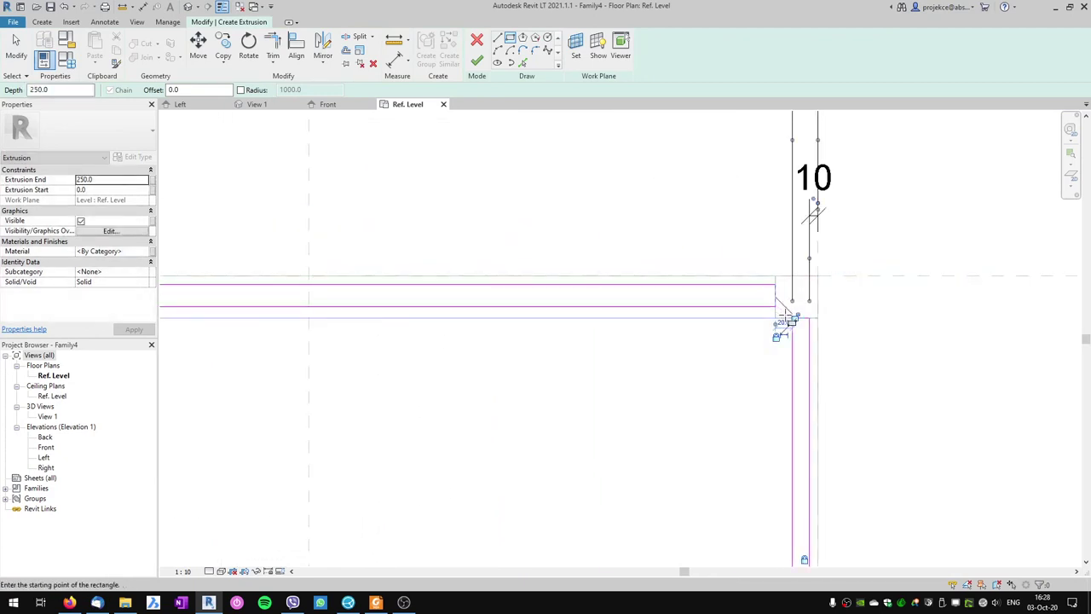
{"action": "scroll", "coordinate": [782, 349], "scroll_direction": "down", "scroll_amount": 1}
{"action": "scroll", "coordinate": [783, 359], "scroll_direction": "down", "scroll_amount": 1}
{"action": "scroll", "coordinate": [384, 324], "scroll_direction": "up", "scroll_amount": 2}
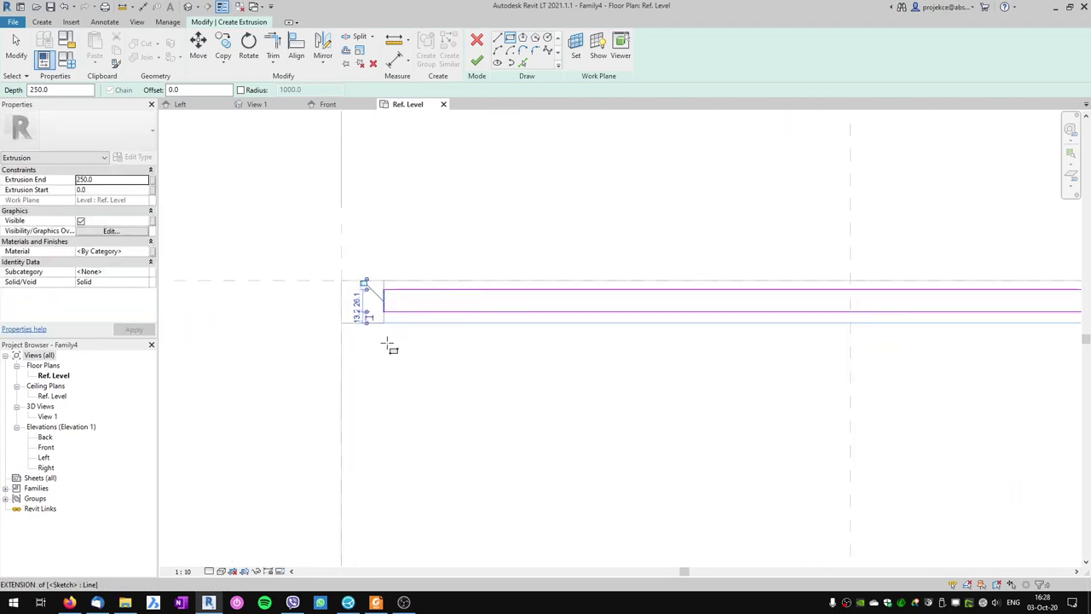
{"action": "key", "text": "Escape"}
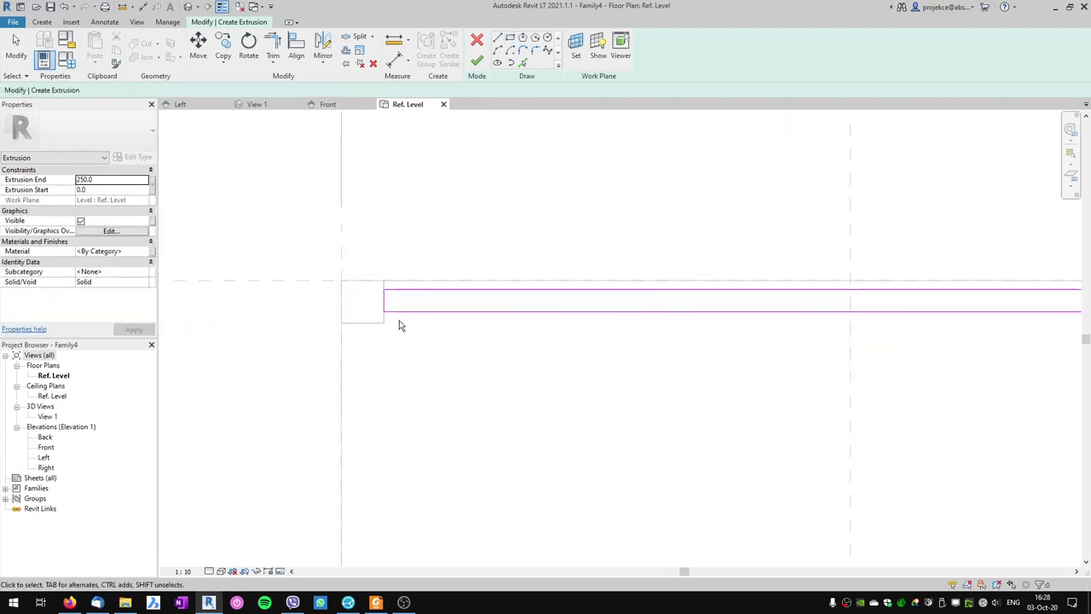
Dimension the apron from the front plane with DI and make the 10 dimension permanent
{"action": "key", "text": "d"}
{"action": "key", "text": "i"}
{"action": "left_click", "coordinate": [269, 281]}
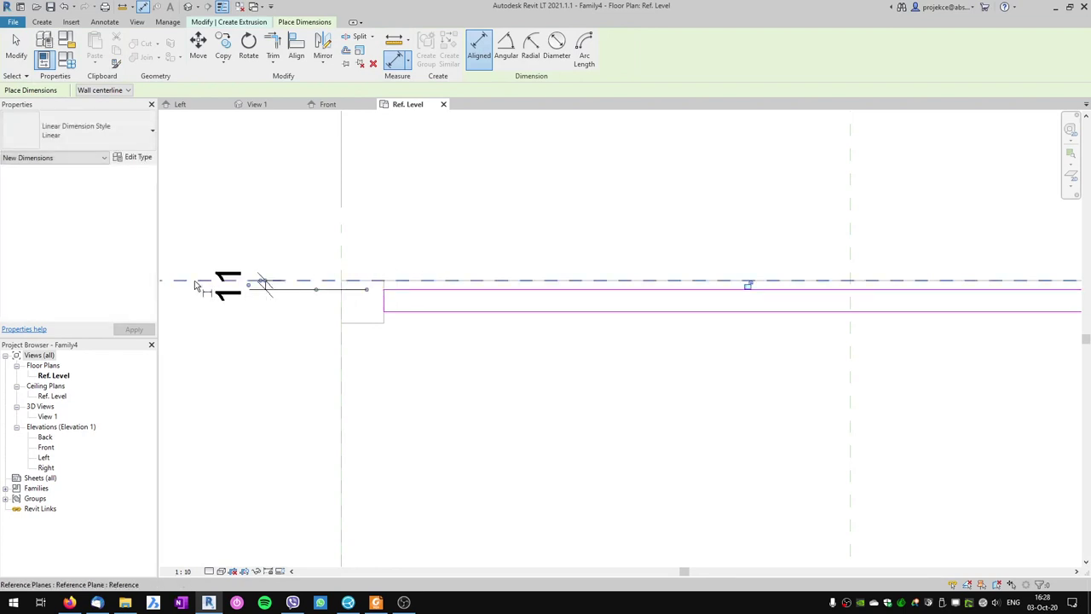
{"action": "left_click", "coordinate": [463, 310]}
{"action": "scroll", "coordinate": [477, 338], "scroll_direction": "down", "scroll_amount": 1}
{"action": "left_click", "coordinate": [227, 353]}
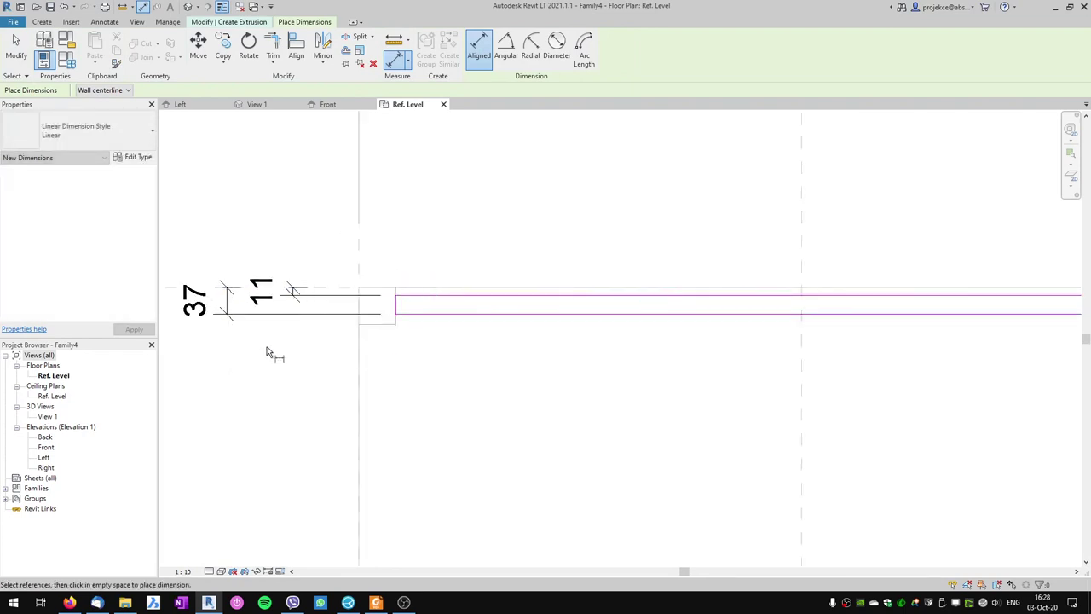
{"action": "key", "text": "Escape"}
{"action": "key", "text": "Escape"}
{"action": "left_click", "coordinate": [434, 295]}
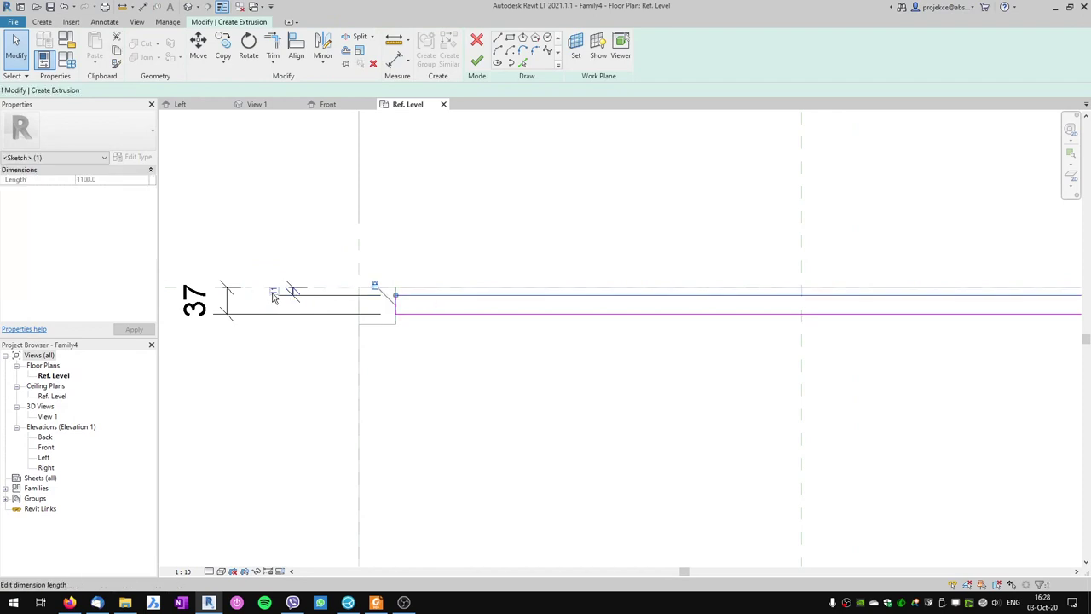
{"action": "key", "text": "Escape"}
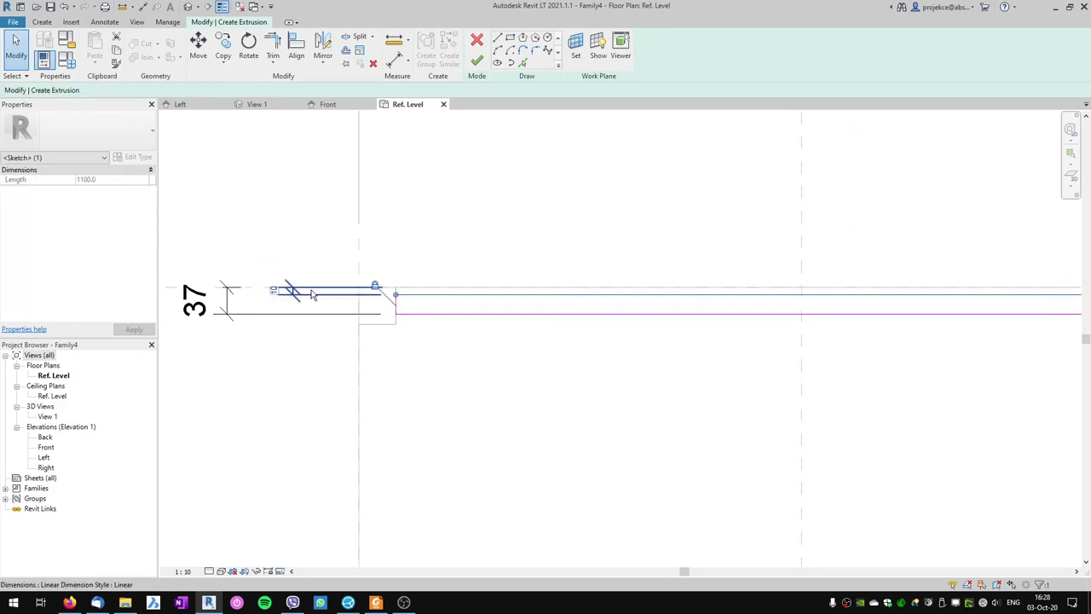
{"action": "left_click", "coordinate": [281, 291]}
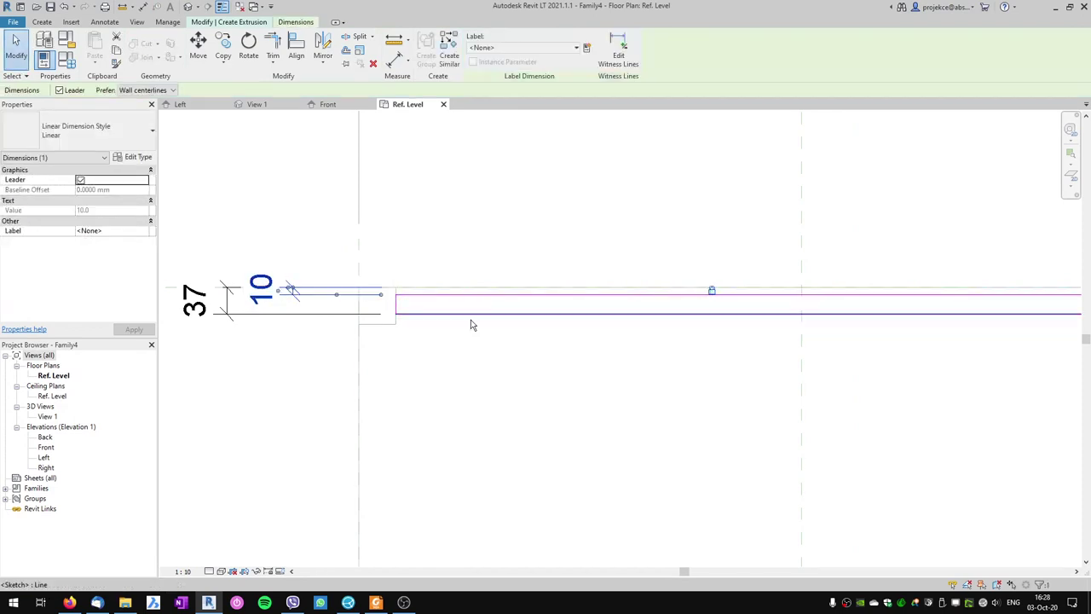
{"action": "key", "text": "Escape"}
Set the bottom edge's 37 dimension to 30 and make it permanent
{"action": "left_click", "coordinate": [440, 314]}
{"action": "left_click", "coordinate": [205, 300]}
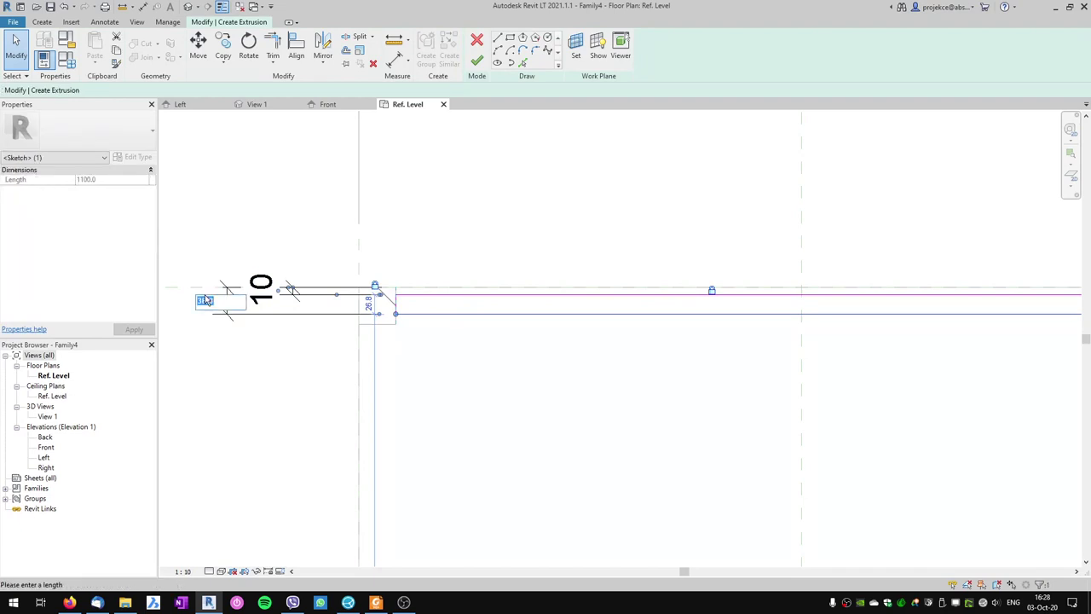
{"action": "type", "text": "30"}
{"action": "key", "text": "Return"}
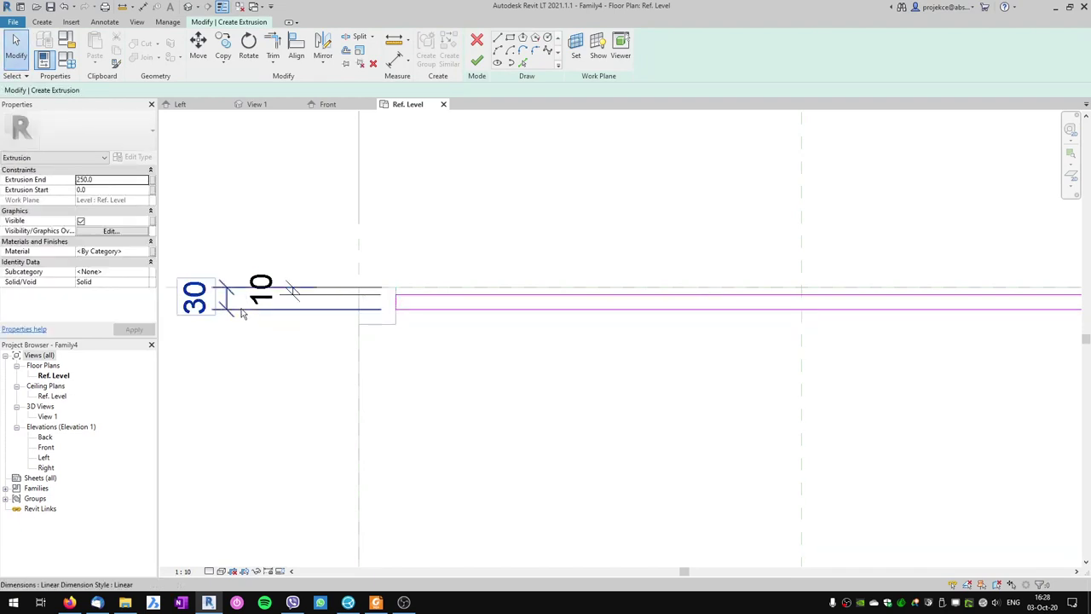
{"action": "left_click", "coordinate": [228, 314]}
{"action": "scroll", "coordinate": [675, 369], "scroll_direction": "down", "scroll_amount": 3}
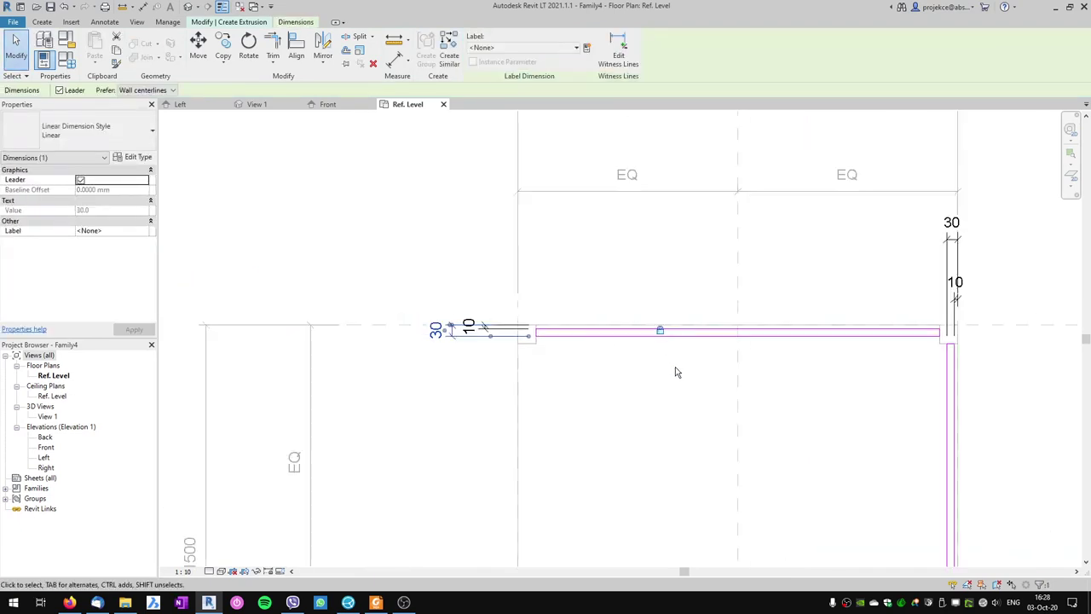
{"action": "key", "text": "Escape"}
{"action": "scroll", "coordinate": [631, 301], "scroll_direction": "down", "scroll_amount": 2}
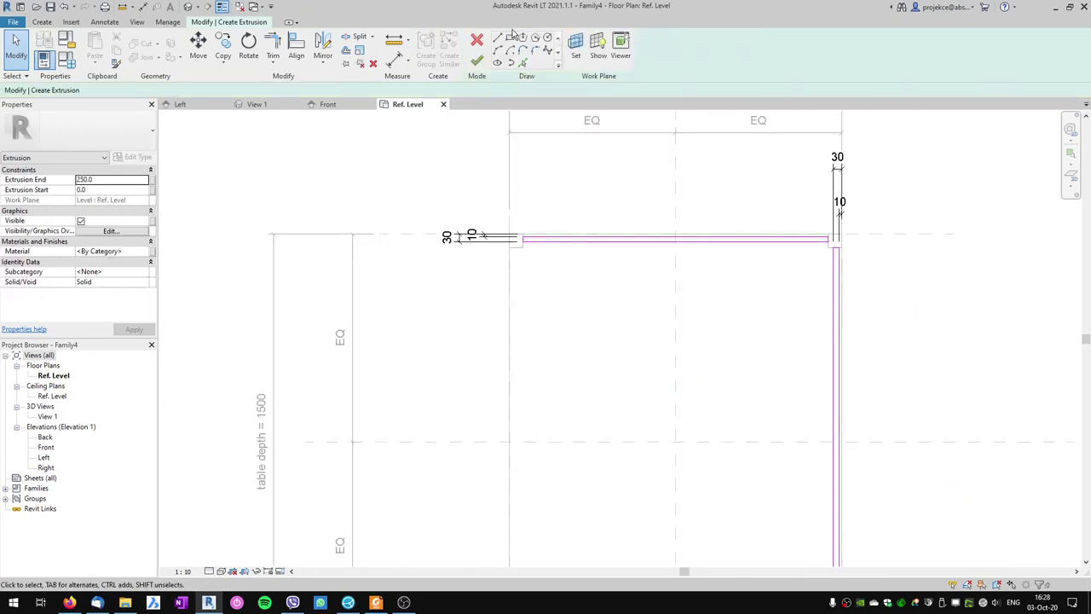
Draw the vertical side apron rectangle along the left reference plane below the front apron
{"action": "left_click", "coordinate": [510, 39]}
{"action": "scroll", "coordinate": [512, 297], "scroll_direction": "up", "scroll_amount": 3}
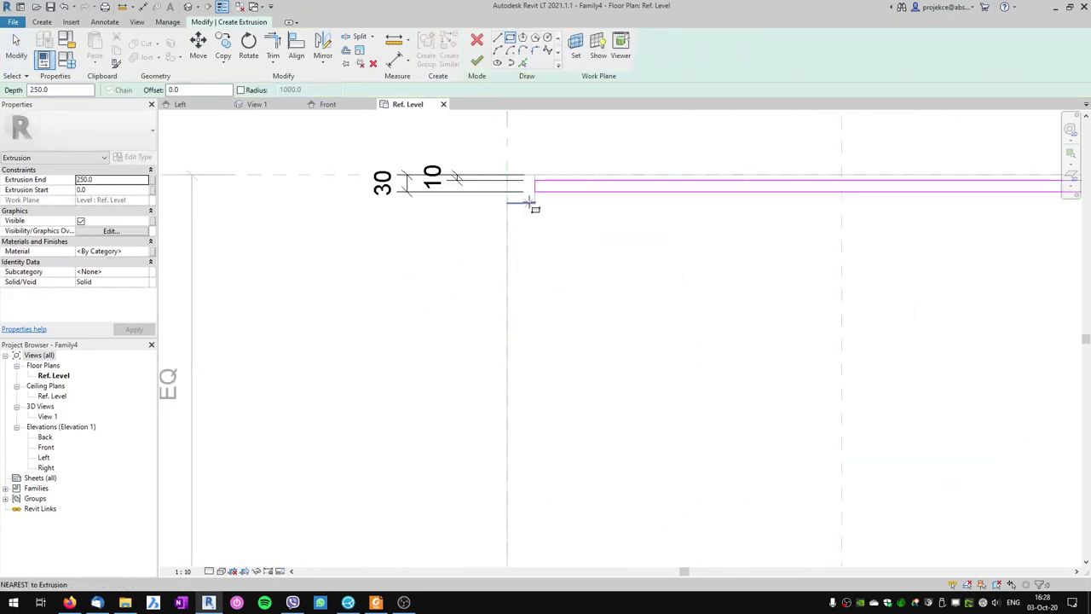
{"action": "left_click", "coordinate": [528, 204]}
{"action": "scroll", "coordinate": [540, 349], "scroll_direction": "down", "scroll_amount": 2}
{"action": "middle_click_drag", "start_coordinate": [540, 349], "coordinate": [543, 213]}
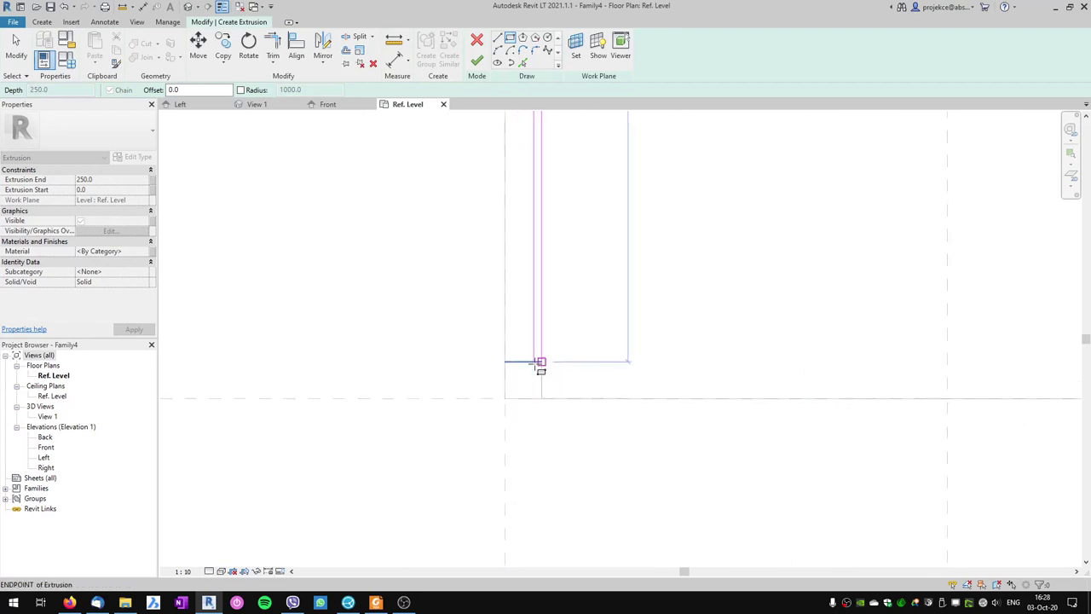
{"action": "left_click", "coordinate": [520, 364]}
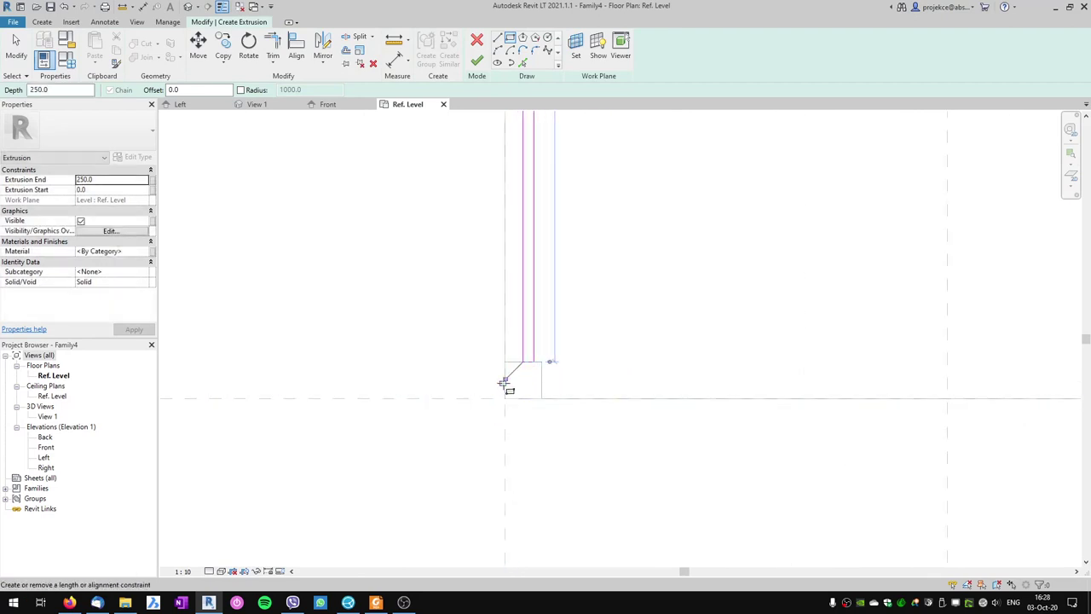
{"action": "scroll", "coordinate": [508, 457], "scroll_direction": "down", "scroll_amount": 2}
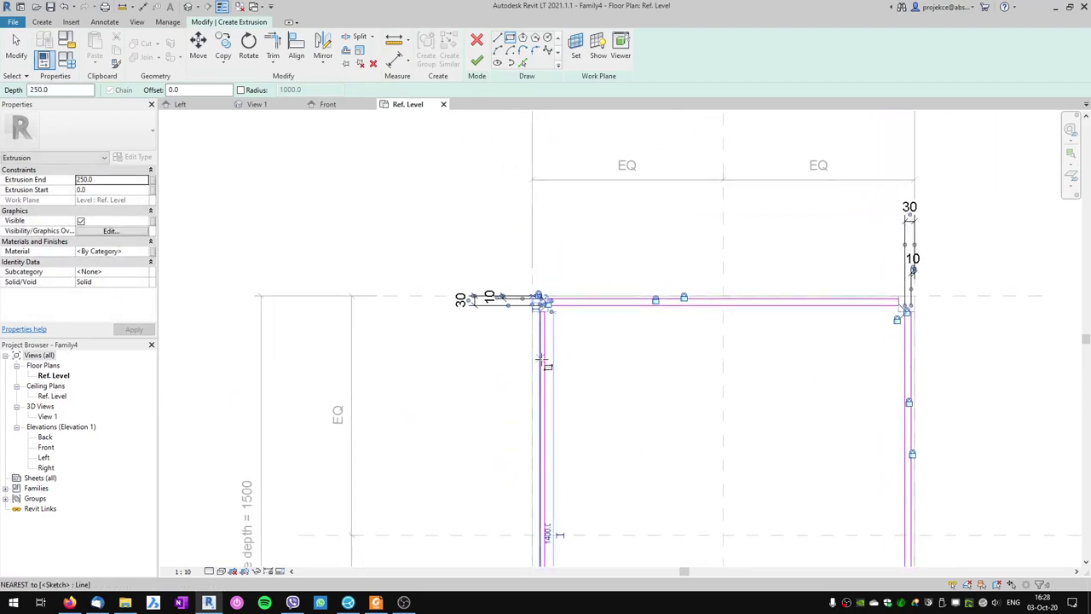
{"action": "scroll", "coordinate": [553, 359], "scroll_direction": "up", "scroll_amount": 2}
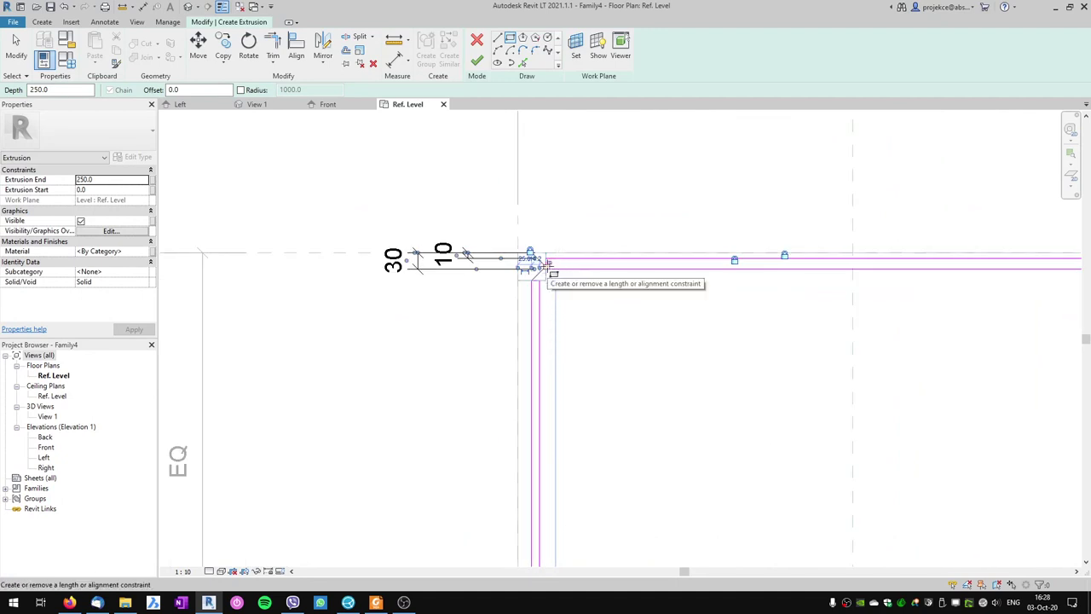
{"action": "scroll", "coordinate": [573, 372], "scroll_direction": "down", "scroll_amount": 2}
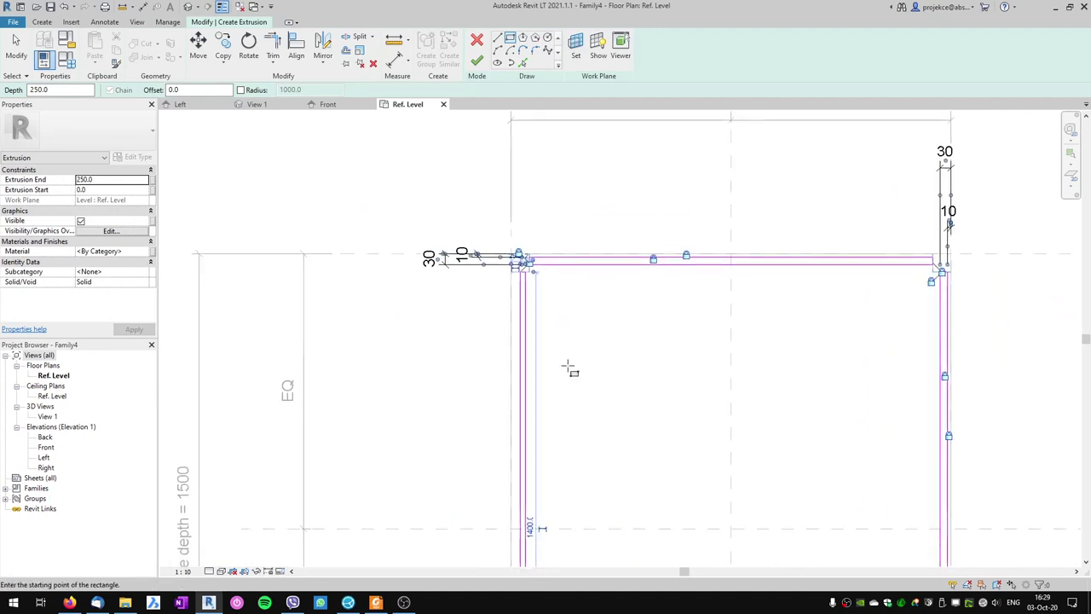
{"action": "key", "text": "Escape"}
Inspect the side apron's sketch lines where they meet at the corner
{"action": "scroll", "coordinate": [524, 273], "scroll_direction": "up", "scroll_amount": 3}
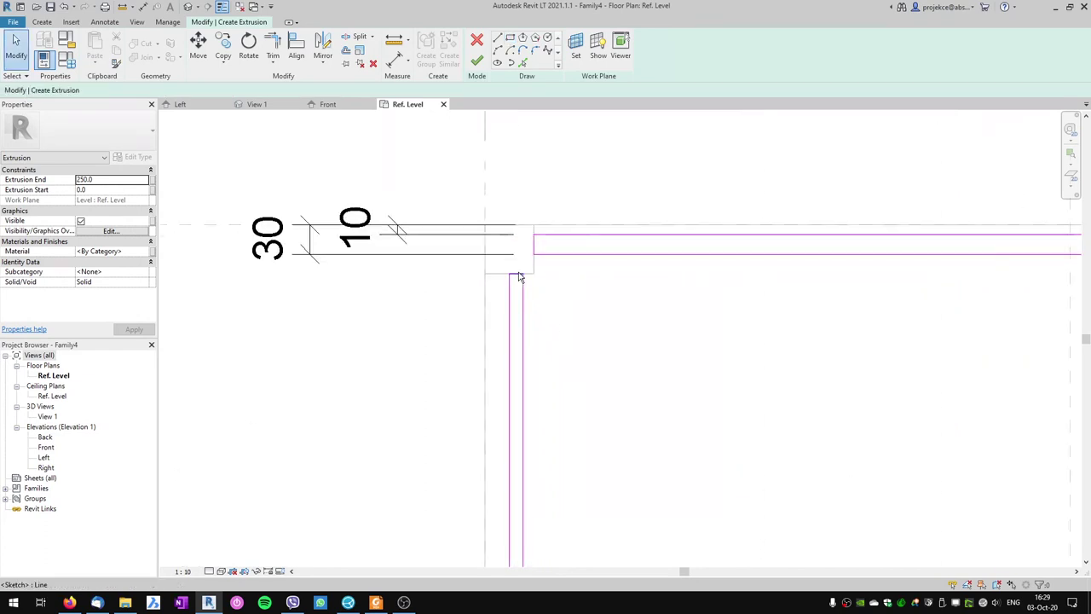
{"action": "left_click", "coordinate": [516, 276]}
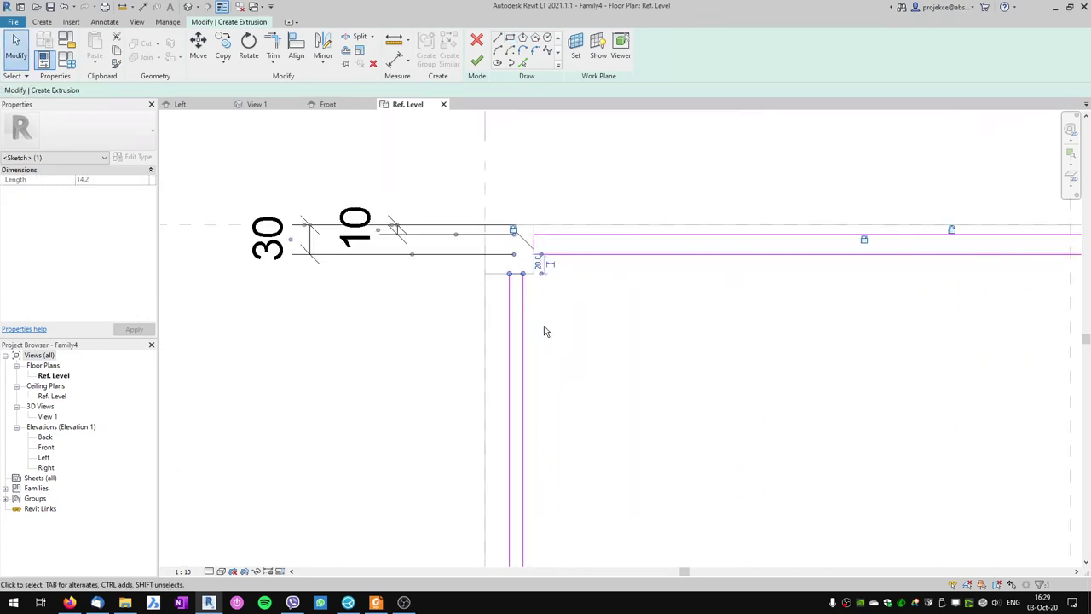
{"action": "left_click", "coordinate": [545, 331]}
{"action": "left_click", "coordinate": [523, 288]}
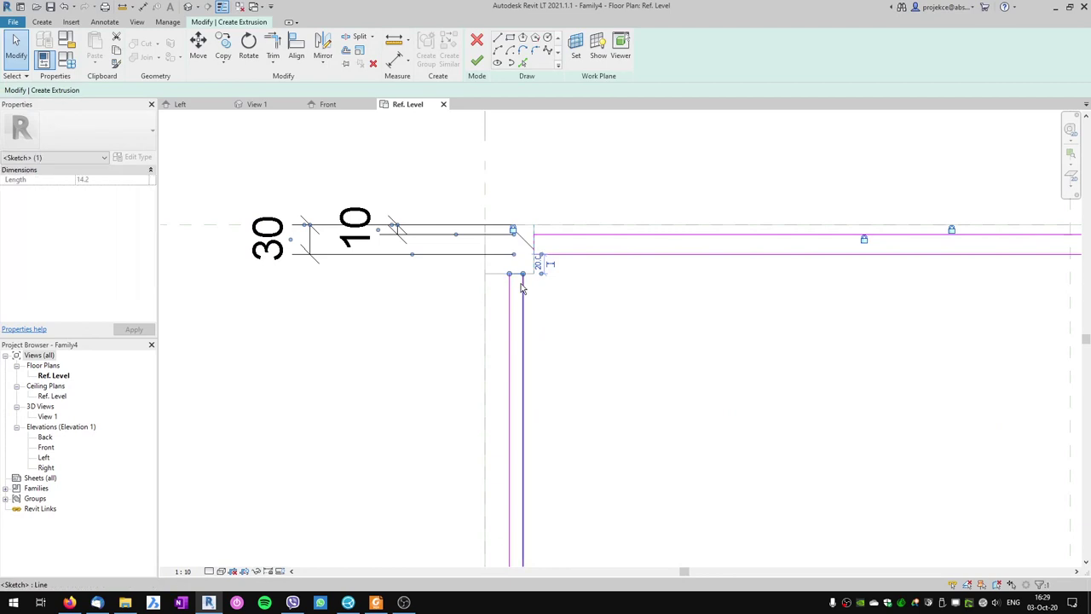
{"action": "key", "text": "Escape"}
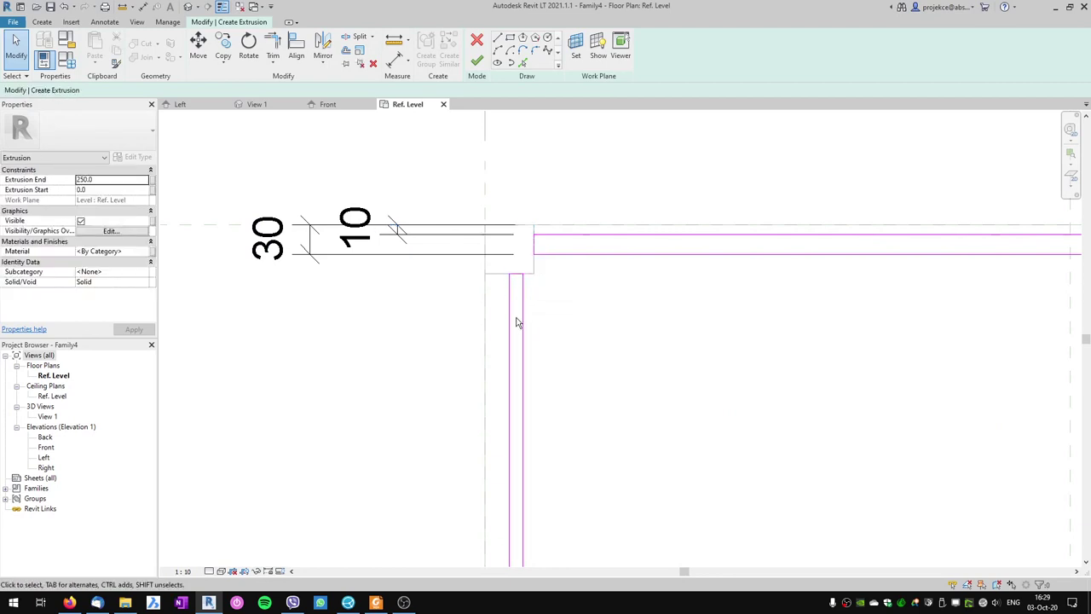
Align the left side apron's top line to the front apron's inner edge and padlock it
{"action": "left_click", "coordinate": [297, 50]}
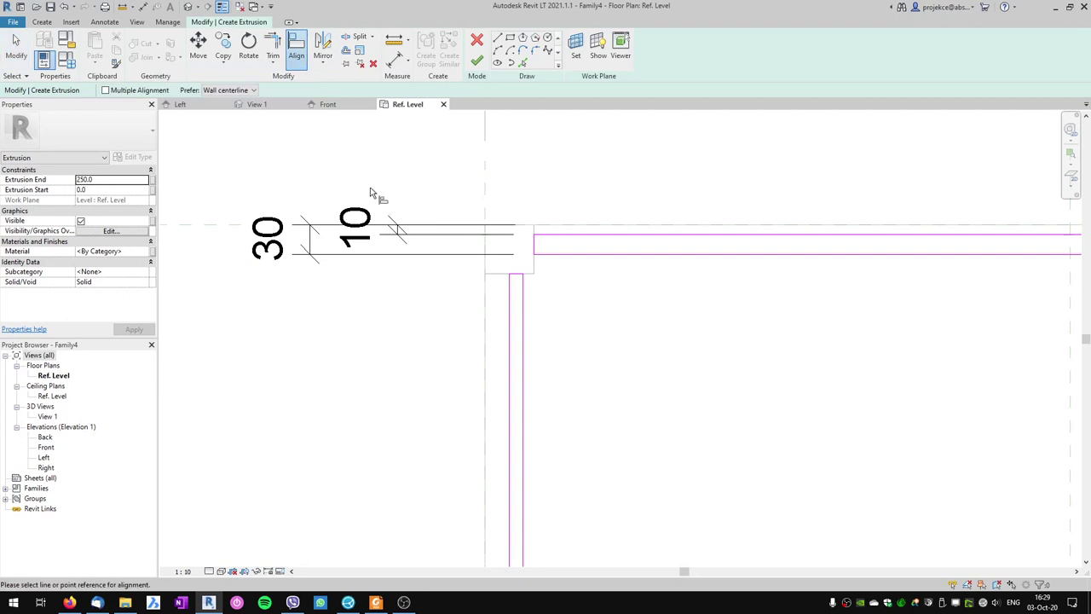
{"action": "left_click", "coordinate": [496, 278]}
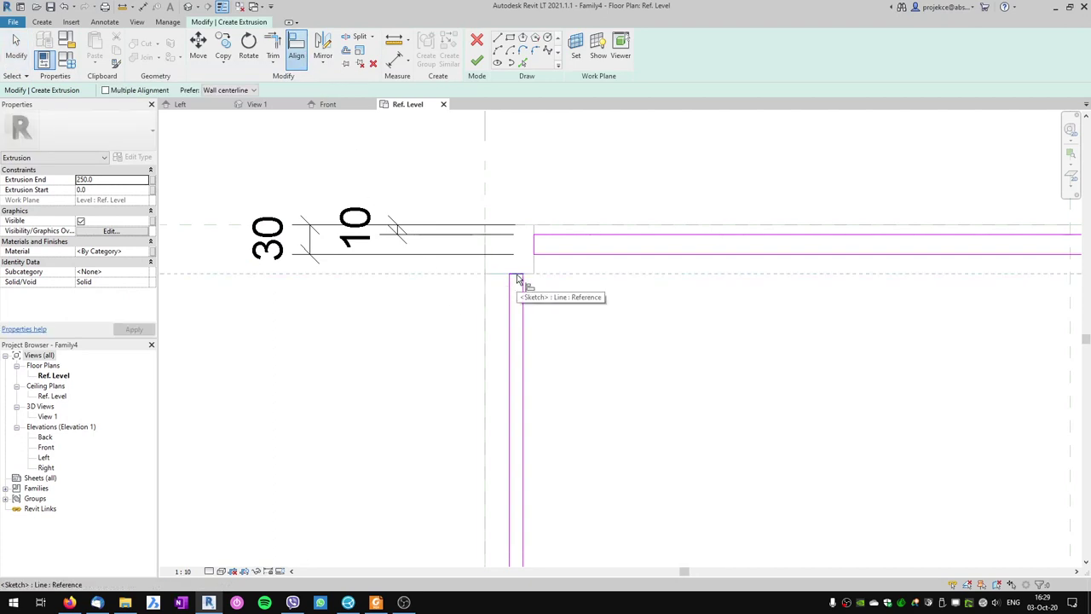
{"action": "left_click", "coordinate": [517, 275]}
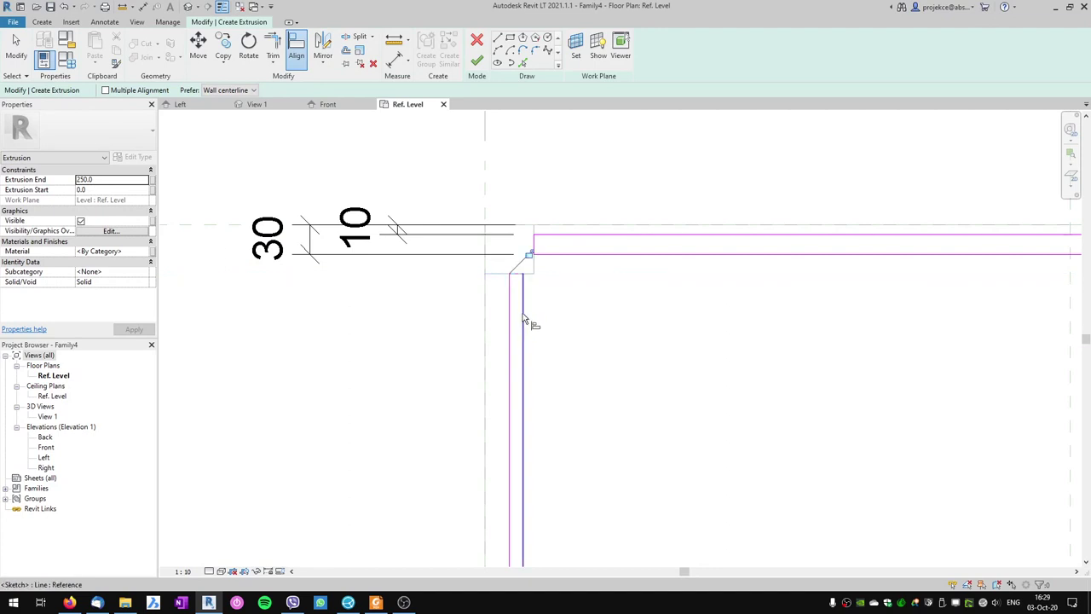
{"action": "left_click", "coordinate": [527, 255]}
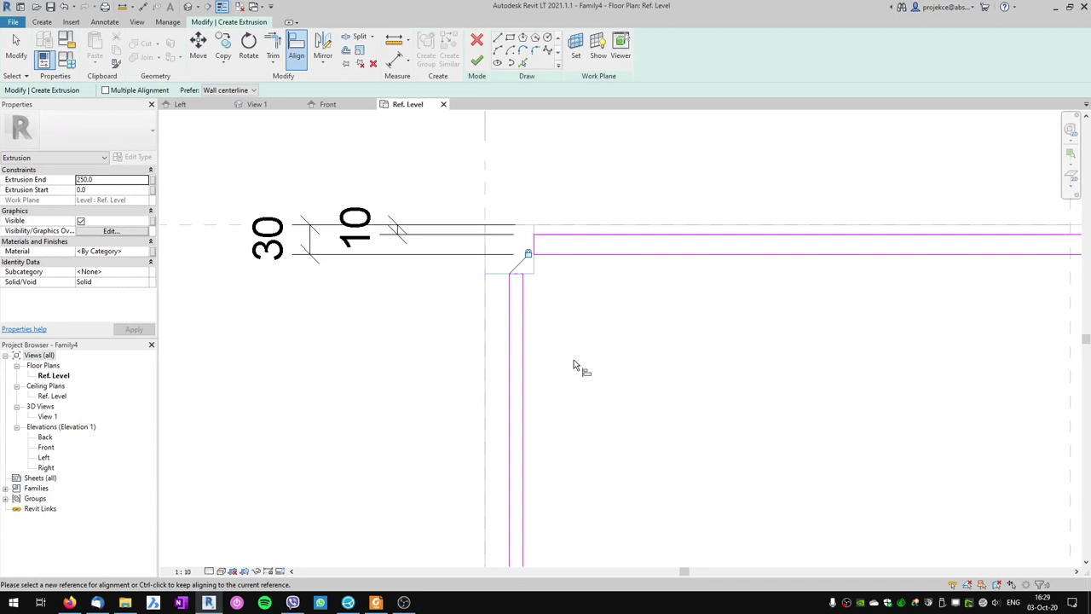
{"action": "key", "text": "Escape"}
{"action": "scroll", "coordinate": [572, 366], "scroll_direction": "down", "scroll_amount": 3}
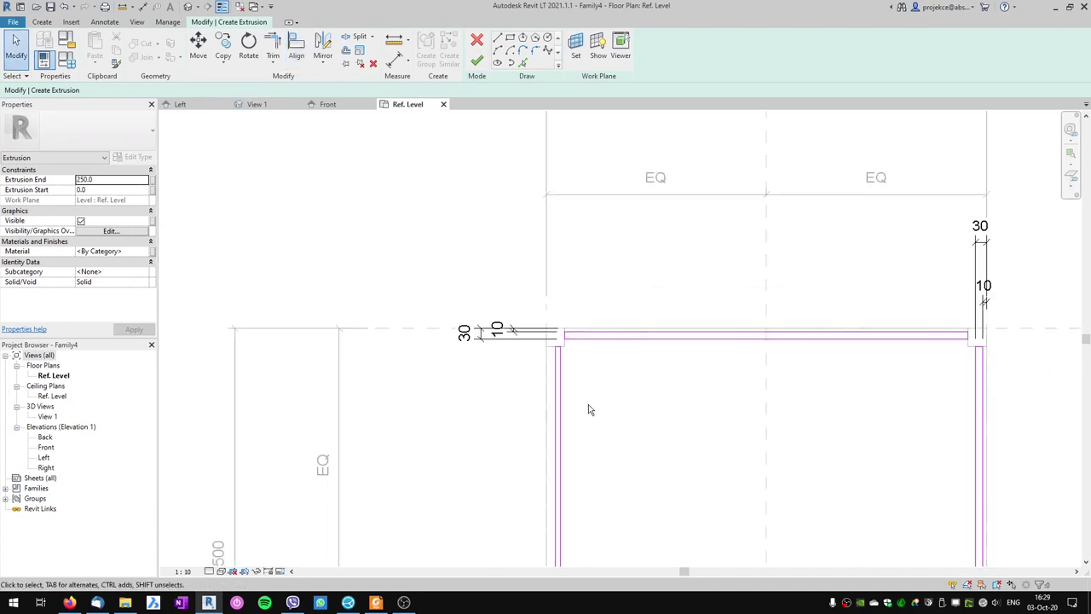
{"action": "scroll", "coordinate": [587, 409], "scroll_direction": "up", "scroll_amount": 1}
Dimension the side apron's outer (25) and inner (39) edges from the left reference plane
{"action": "mouse_move", "coordinate": [538, 407]}
{"action": "middle_mouse_down"}
{"action": "mouse_move", "coordinate": [518, 348]}
{"action": "mouse_move", "coordinate": [526, 236]}
{"action": "middle_mouse_up"}
{"action": "middle_click_drag", "start_coordinate": [545, 402], "coordinate": [522, 279]}
{"action": "key", "text": "i"}
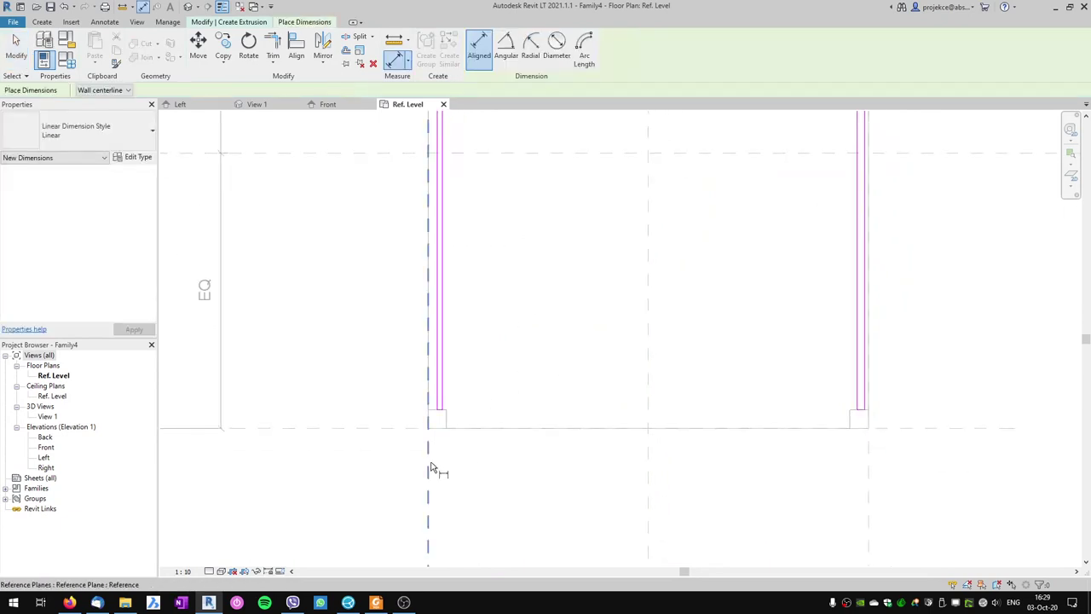
{"action": "left_click", "coordinate": [442, 396]}
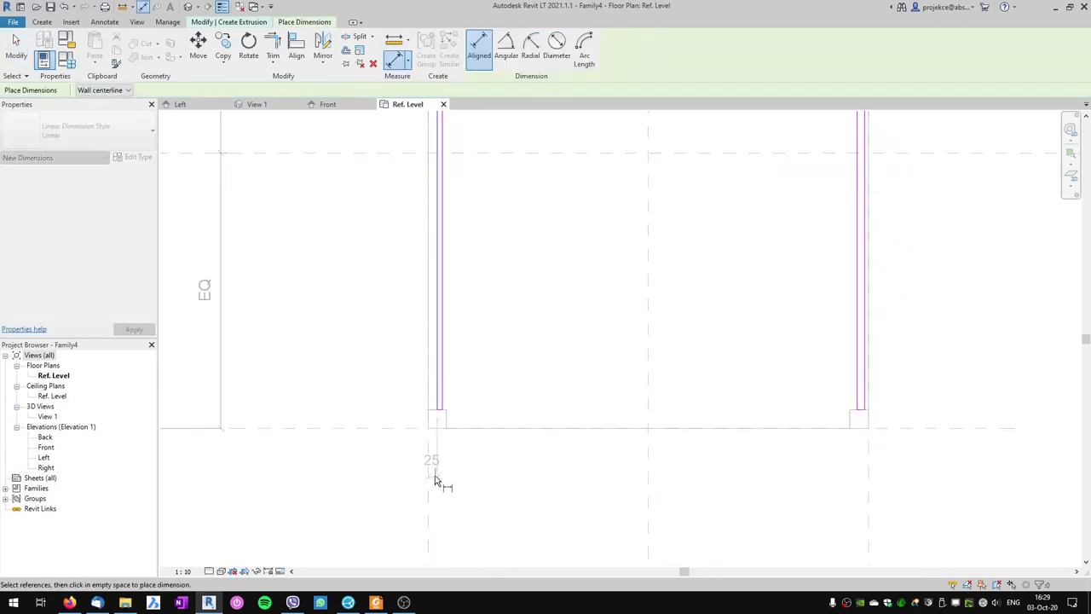
{"action": "left_click", "coordinate": [436, 474]}
{"action": "left_click", "coordinate": [433, 473]}
{"action": "left_click", "coordinate": [437, 410]}
{"action": "left_click", "coordinate": [441, 394]}
{"action": "left_click", "coordinate": [448, 511]}
{"action": "key", "text": "Escape"}
Set the side apron 10 from the reference plane and 30 wide
{"action": "left_click", "coordinate": [440, 394]}
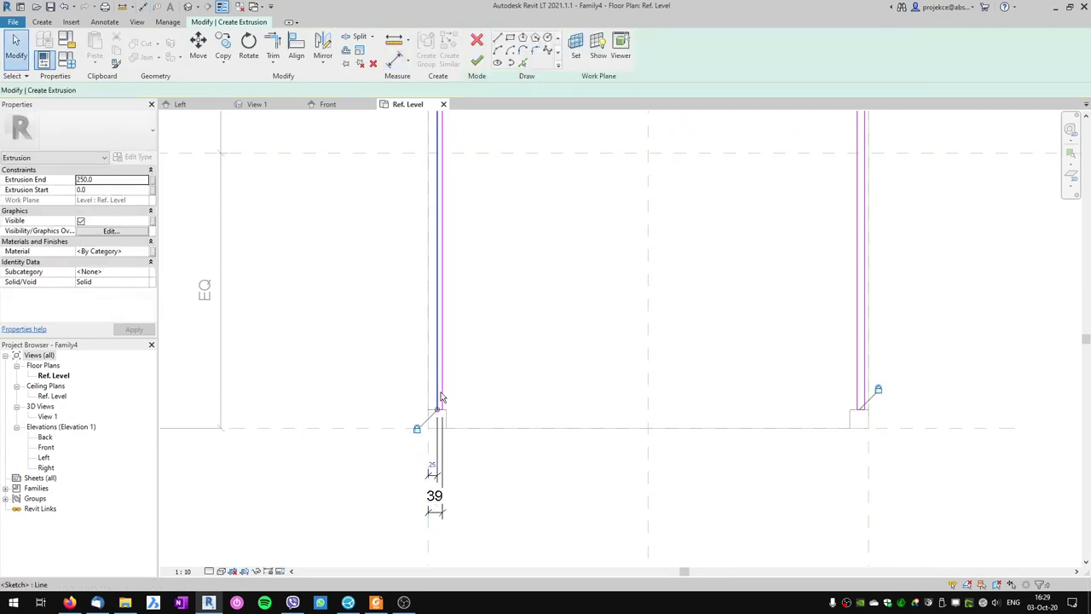
{"action": "left_click", "coordinate": [432, 470]}
{"action": "type", "text": "10"}
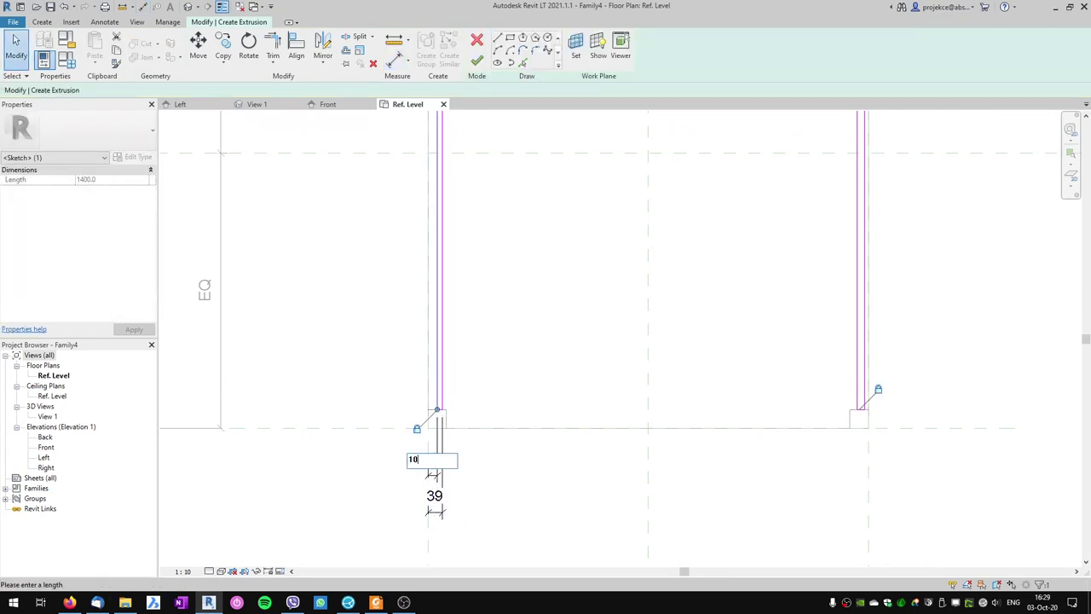
{"action": "key", "text": "Return"}
{"action": "left_click", "coordinate": [437, 429]}
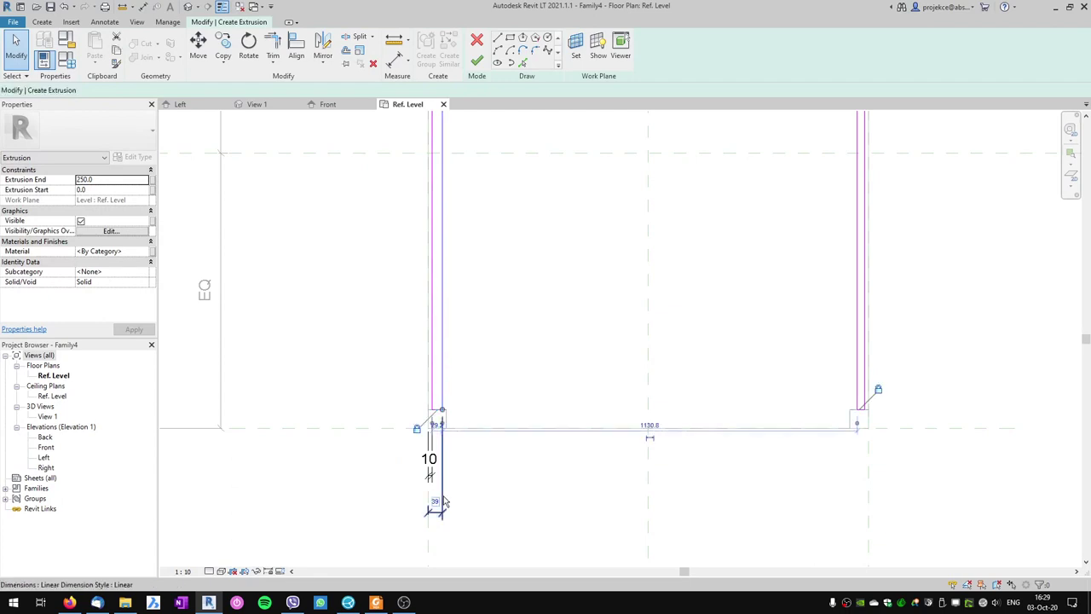
{"action": "left_click", "coordinate": [430, 497]}
{"action": "type", "text": "30"}
{"action": "key", "text": "Return"}
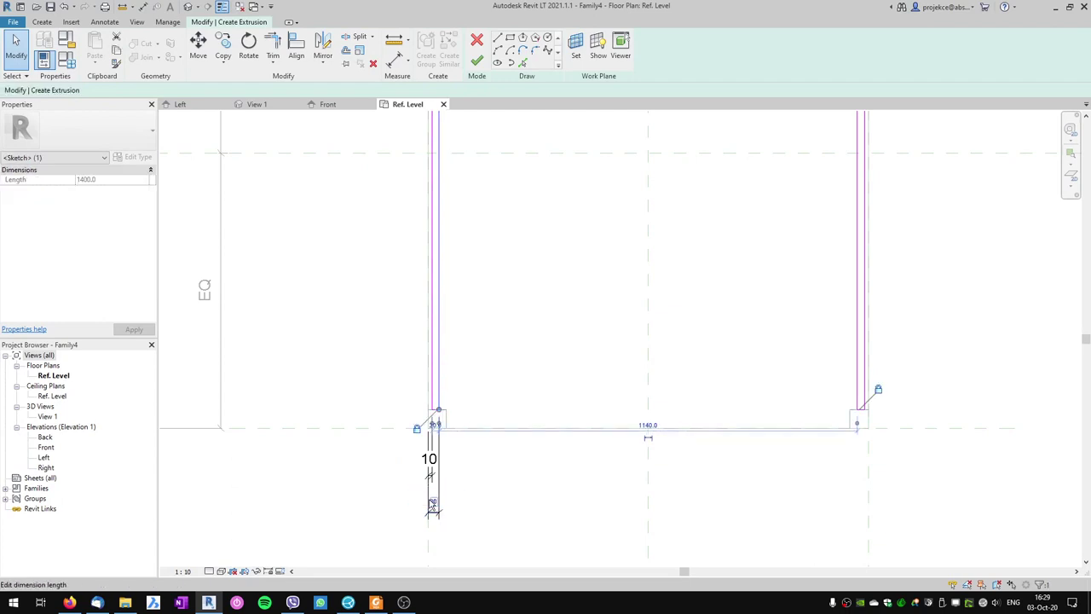
{"action": "left_click", "coordinate": [434, 501]}
Check the 10 dimension at the apron corner, then pick the Rectangle draw tool
{"action": "scroll", "coordinate": [442, 478], "scroll_direction": "down", "scroll_amount": 4}
{"action": "scroll", "coordinate": [468, 387], "scroll_direction": "up", "scroll_amount": 2}
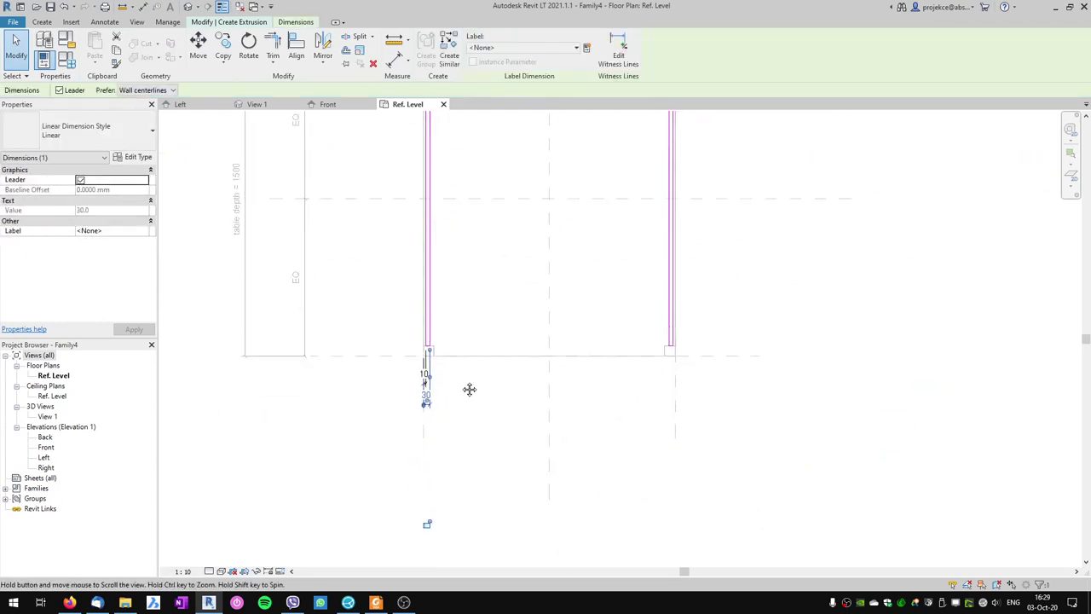
{"action": "middle_click_drag", "start_coordinate": [446, 554], "coordinate": [445, 503]}
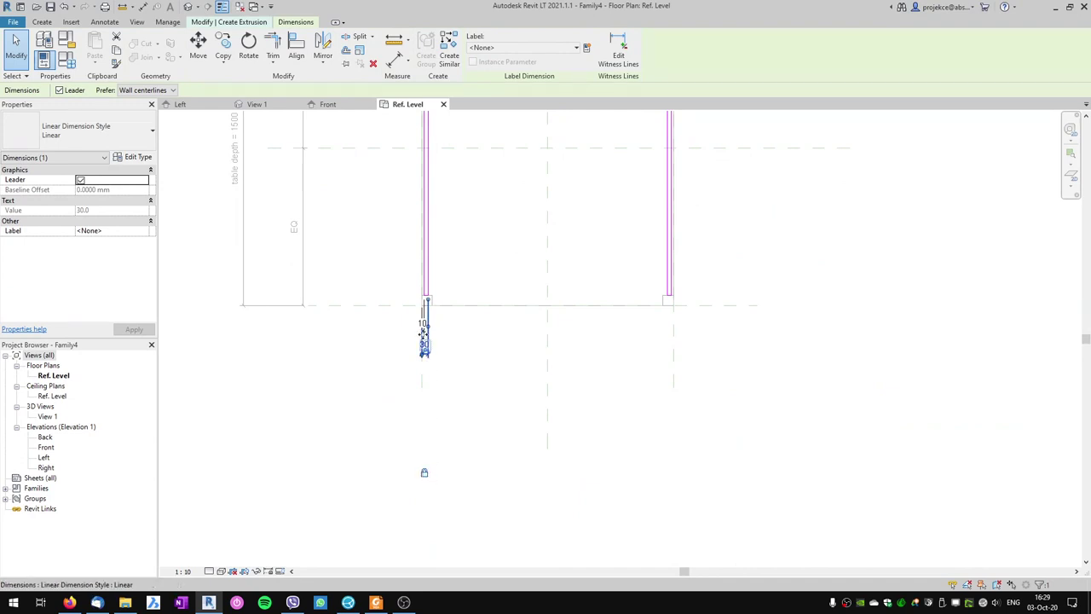
{"action": "key", "text": "Escape"}
{"action": "left_click", "coordinate": [421, 457]}
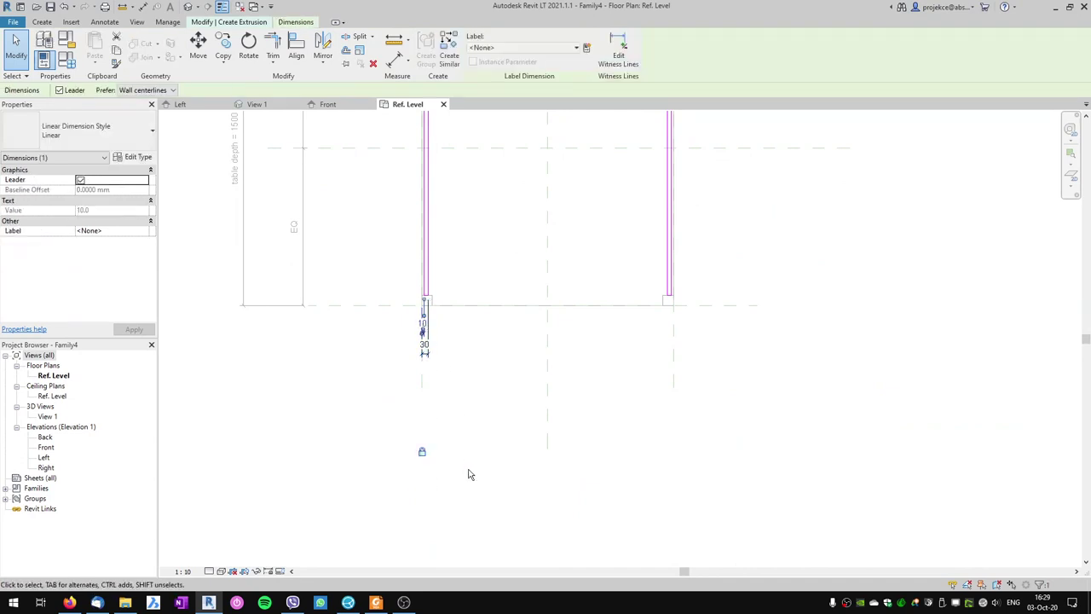
{"action": "middle_click_drag", "start_coordinate": [460, 432], "coordinate": [377, 491]}
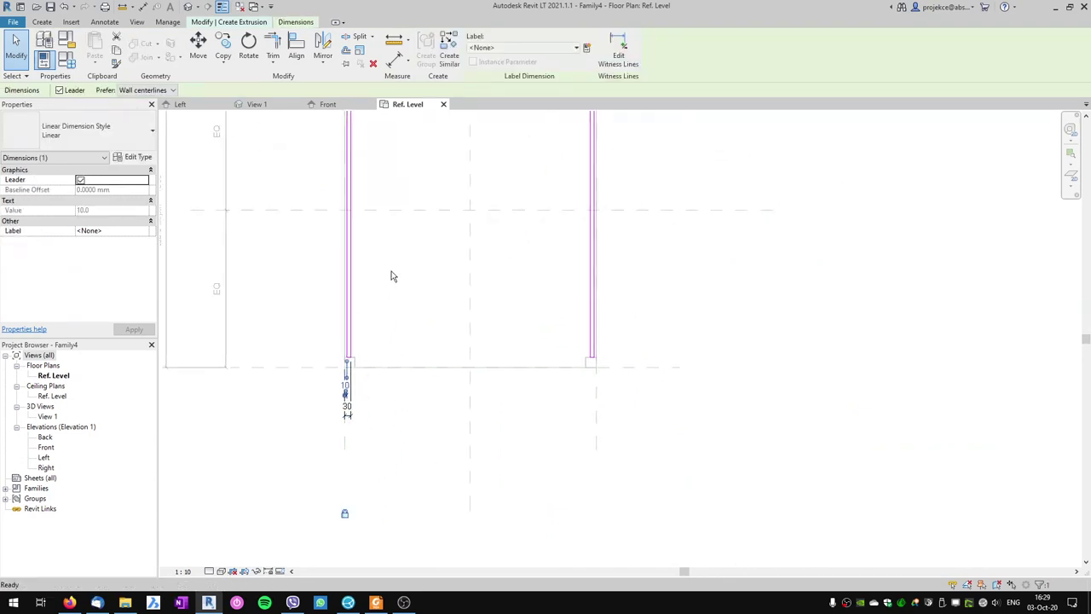
{"action": "key", "text": "Escape"}
{"action": "left_click", "coordinate": [508, 40]}
{"action": "scroll", "coordinate": [366, 370], "scroll_direction": "up", "scroll_amount": 3}
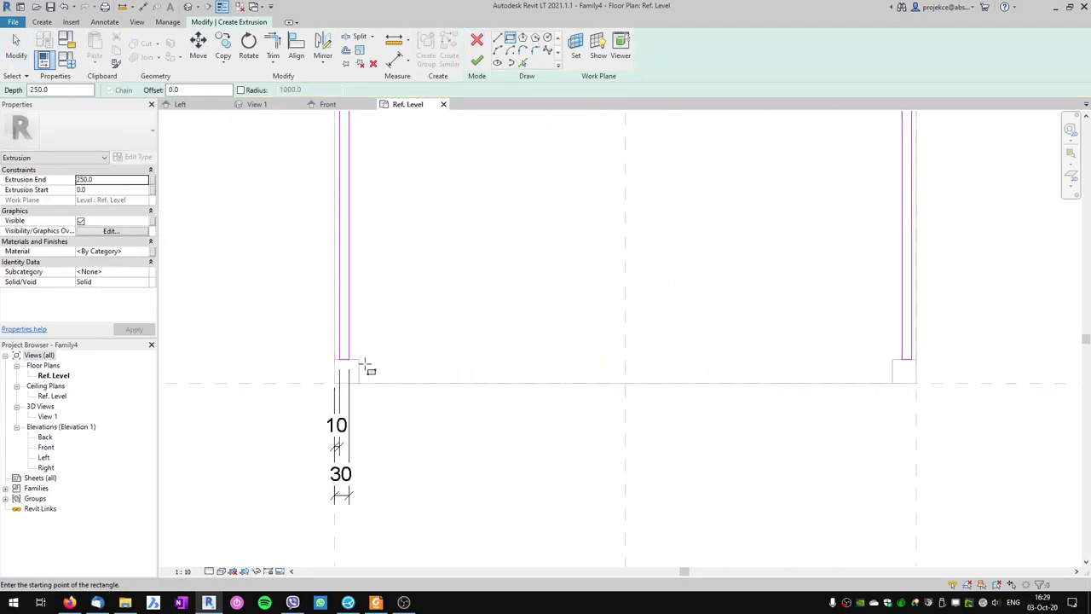
Sketch a rectangle along the front edge between the two leg corners
{"action": "left_click", "coordinate": [360, 375]}
{"action": "middle_click_drag", "start_coordinate": [557, 358], "coordinate": [172, 366]}
{"action": "scroll", "coordinate": [690, 397], "scroll_direction": "up", "scroll_amount": 2}
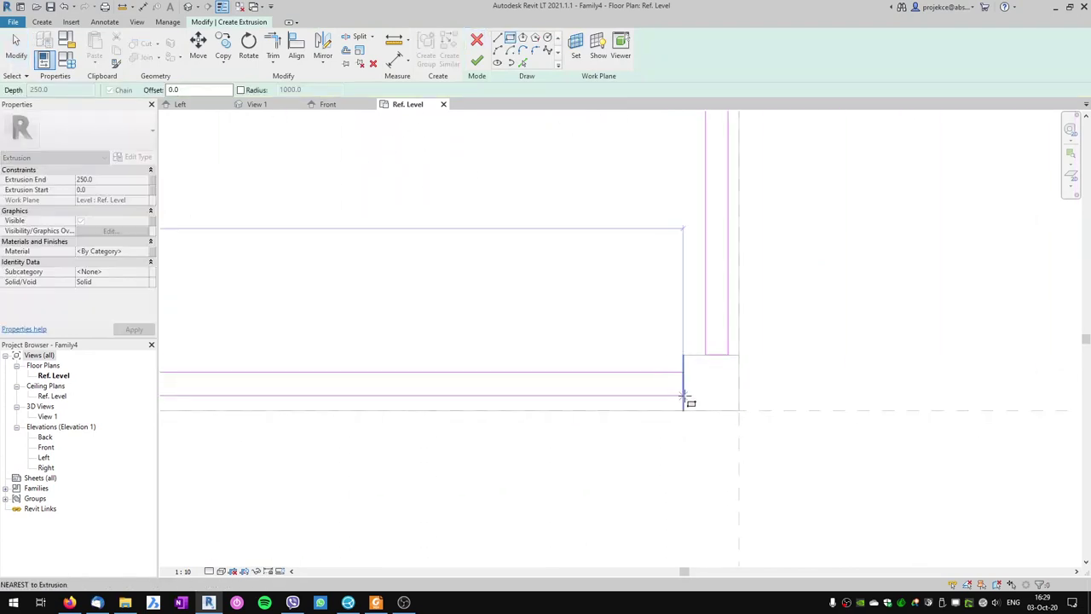
{"action": "left_click", "coordinate": [682, 393]}
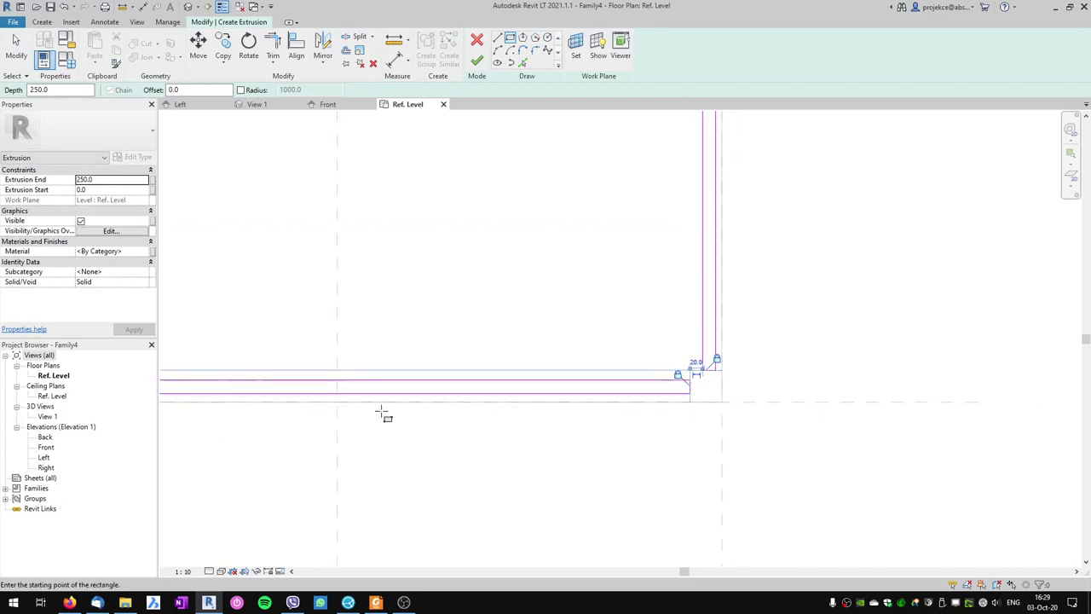
{"action": "scroll", "coordinate": [382, 414], "scroll_direction": "down", "scroll_amount": 2}
{"action": "scroll", "coordinate": [236, 398], "scroll_direction": "up", "scroll_amount": 2}
{"action": "key", "text": "Escape"}
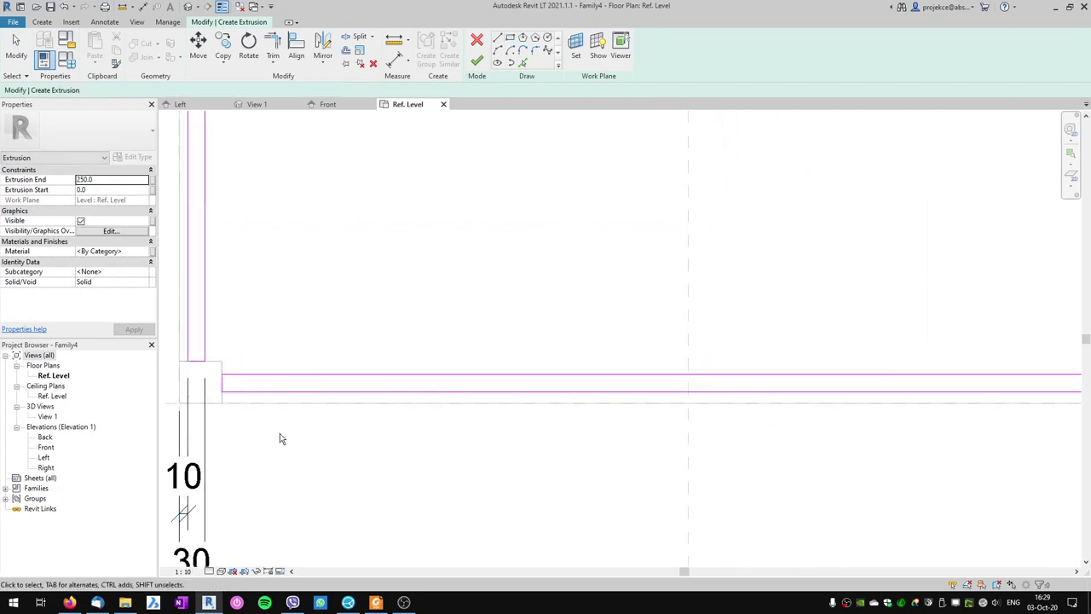
{"action": "scroll", "coordinate": [286, 436], "scroll_direction": "down", "scroll_amount": 2}
Add aligned dimensions for the front apron's thickness and its offset from the table edge plane
{"action": "key", "text": "i"}
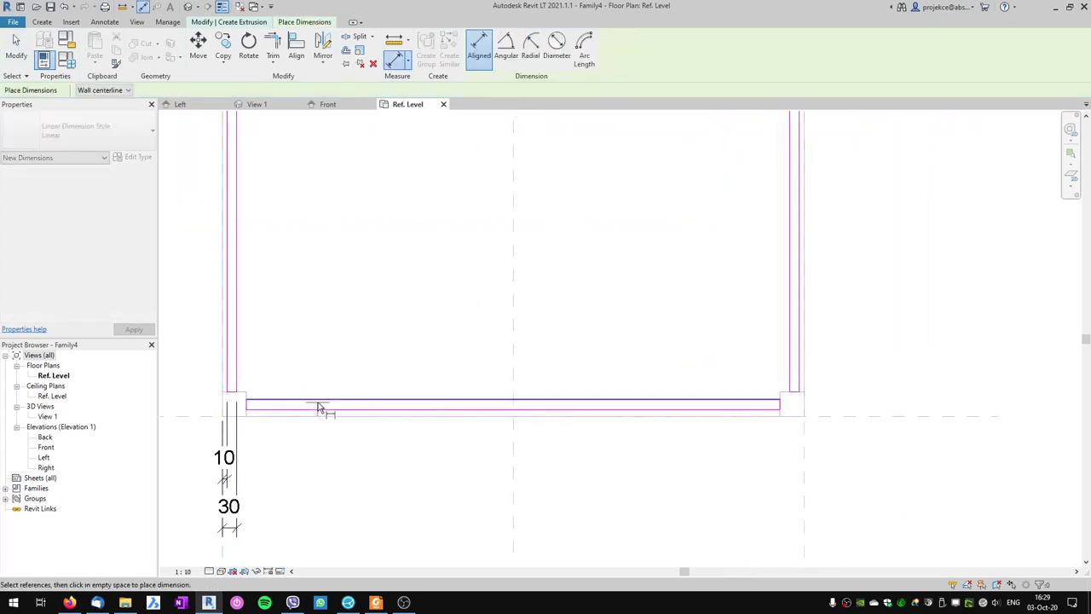
{"action": "left_click", "coordinate": [816, 406]}
{"action": "left_click", "coordinate": [858, 414]}
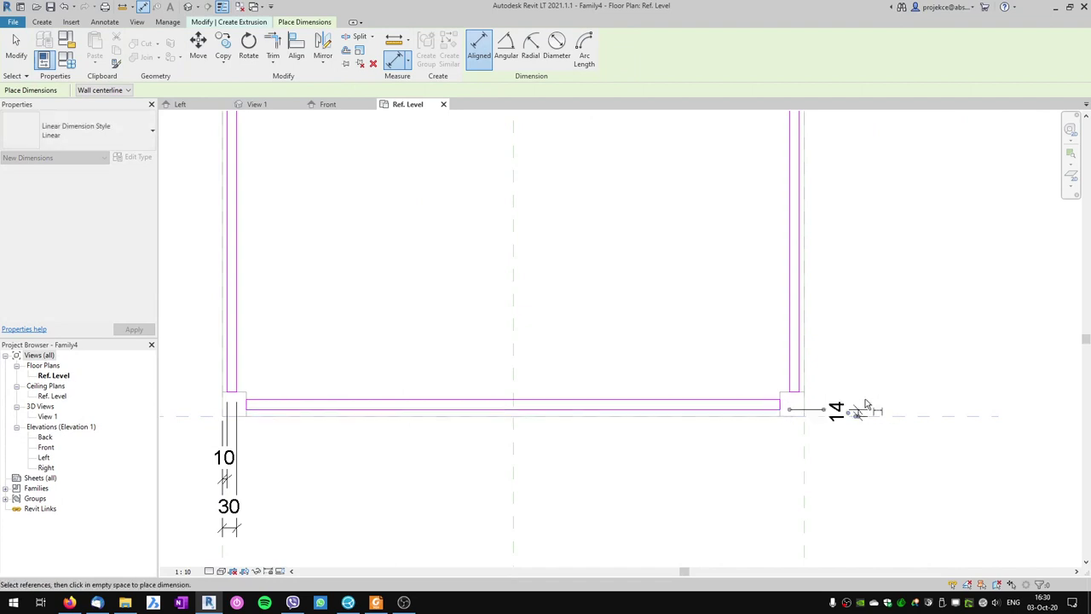
{"action": "left_click", "coordinate": [721, 410]}
{"action": "left_click", "coordinate": [730, 417]}
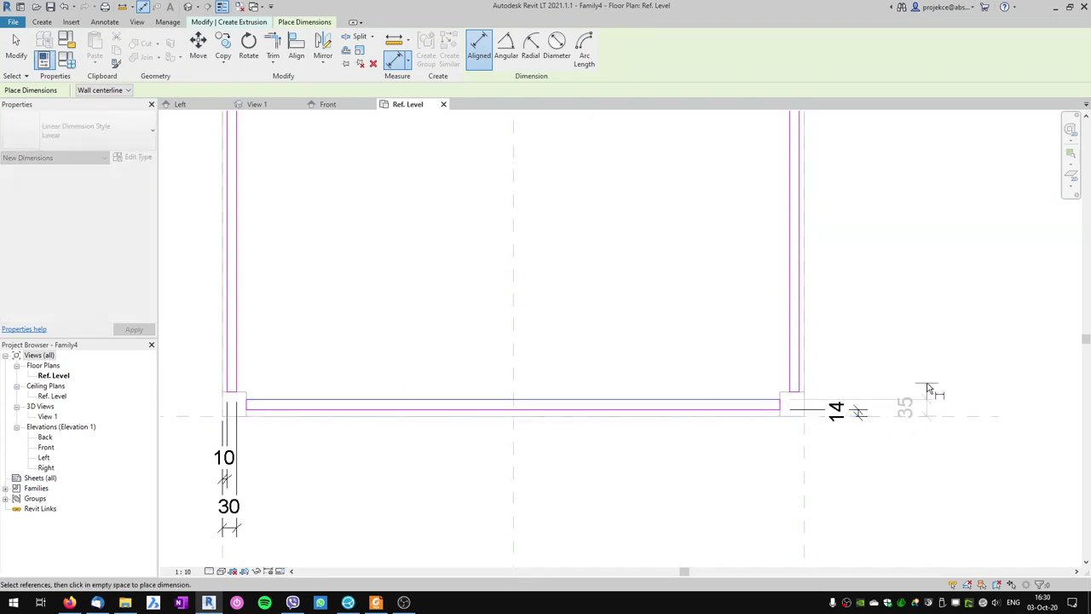
{"action": "left_click", "coordinate": [927, 409]}
{"action": "key", "text": "Escape"}
{"action": "key", "text": "Escape"}
Set the front apron to 10 thick and 30 from the edge
{"action": "left_click", "coordinate": [729, 417]}
{"action": "left_click", "coordinate": [847, 414]}
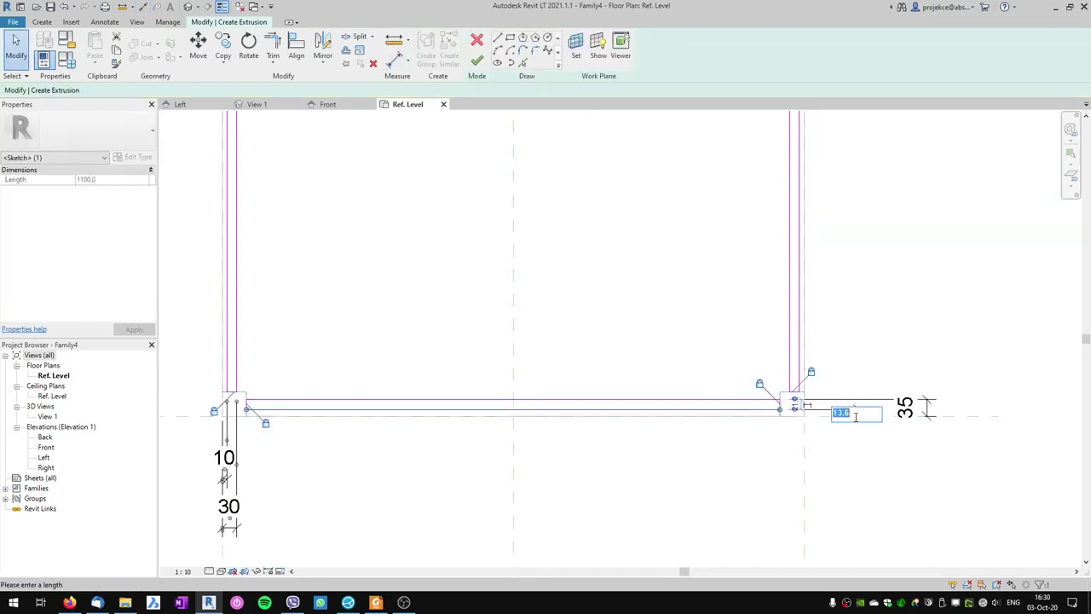
{"action": "key", "text": "Escape"}
{"action": "key", "text": "Escape"}
{"action": "left_click", "coordinate": [856, 417]}
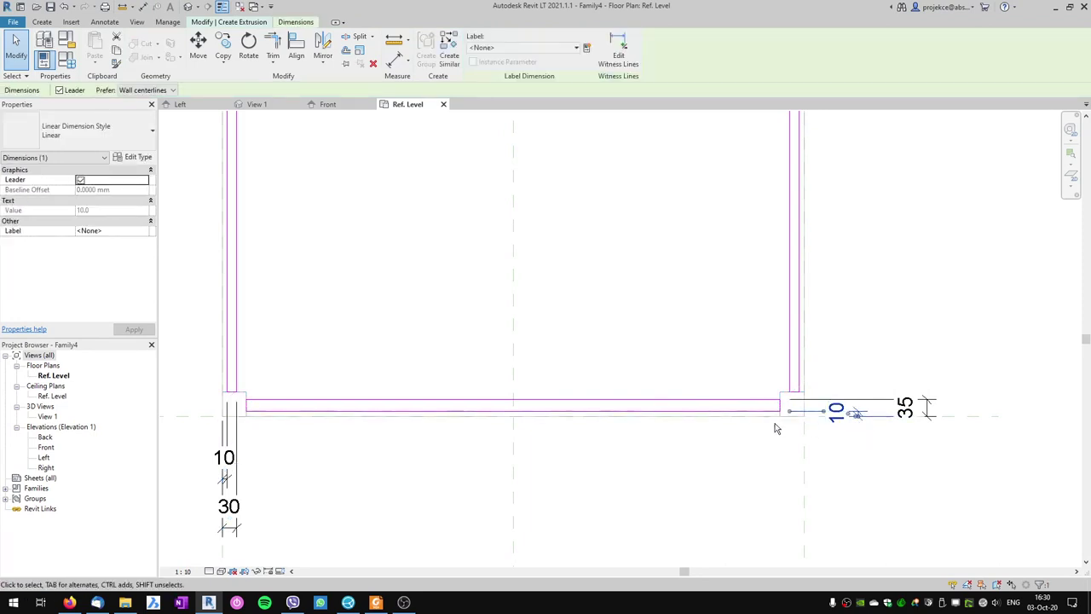
{"action": "scroll", "coordinate": [774, 429], "scroll_direction": "down", "scroll_amount": 2}
{"action": "key", "text": "Escape"}
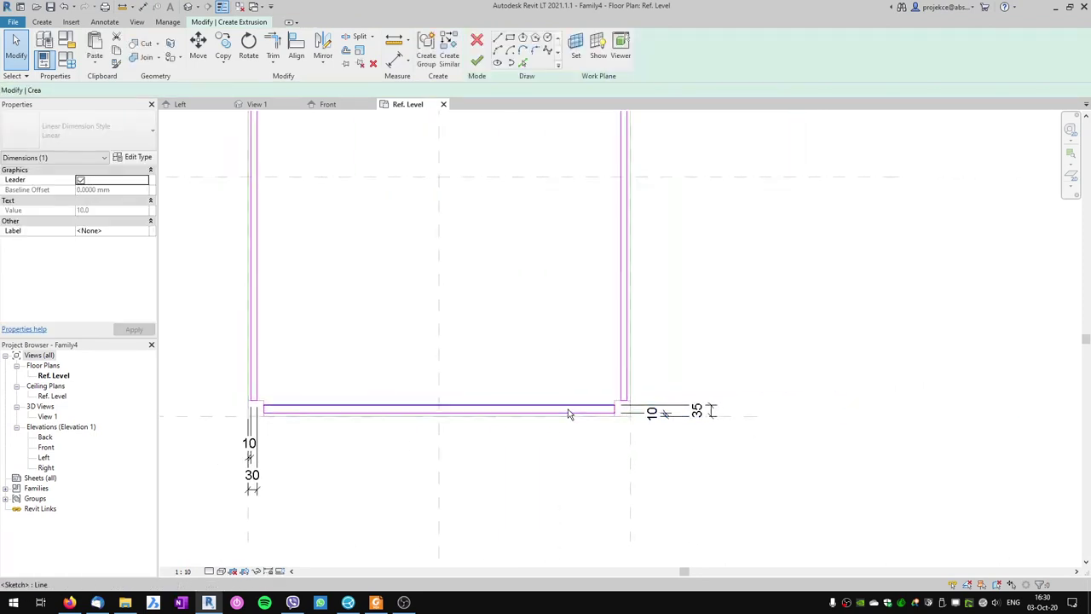
{"action": "left_click", "coordinate": [568, 406]}
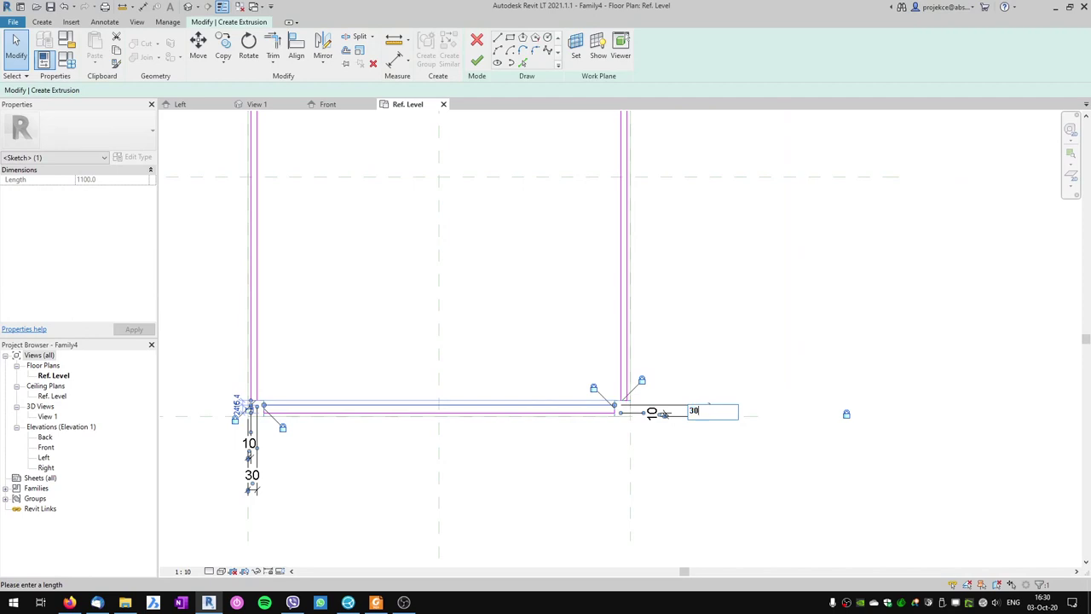
{"action": "left_click", "coordinate": [720, 416]}
{"action": "key", "text": "Escape"}
{"action": "left_click", "coordinate": [844, 424]}
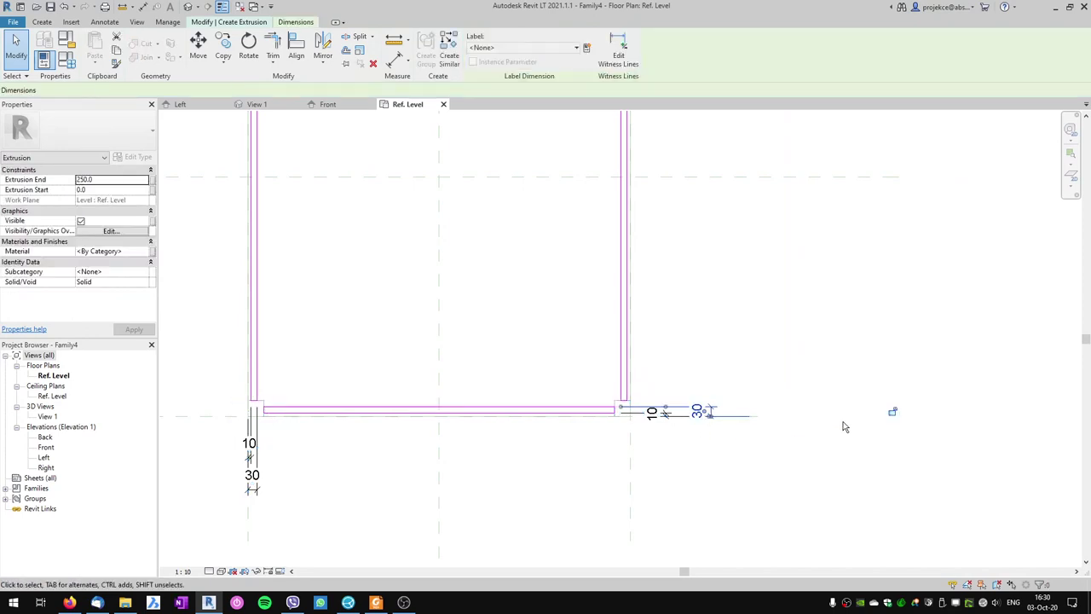
{"action": "key", "text": "Escape"}
{"action": "scroll", "coordinate": [873, 409], "scroll_direction": "down", "scroll_amount": 3}
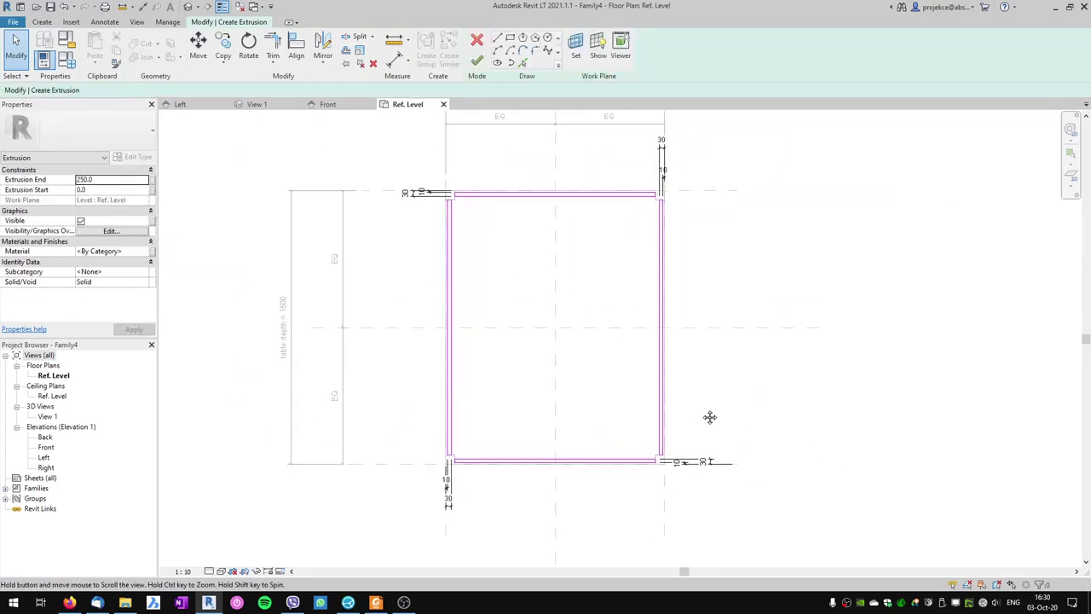
{"action": "scroll", "coordinate": [708, 419], "scroll_direction": "down", "scroll_amount": 1}
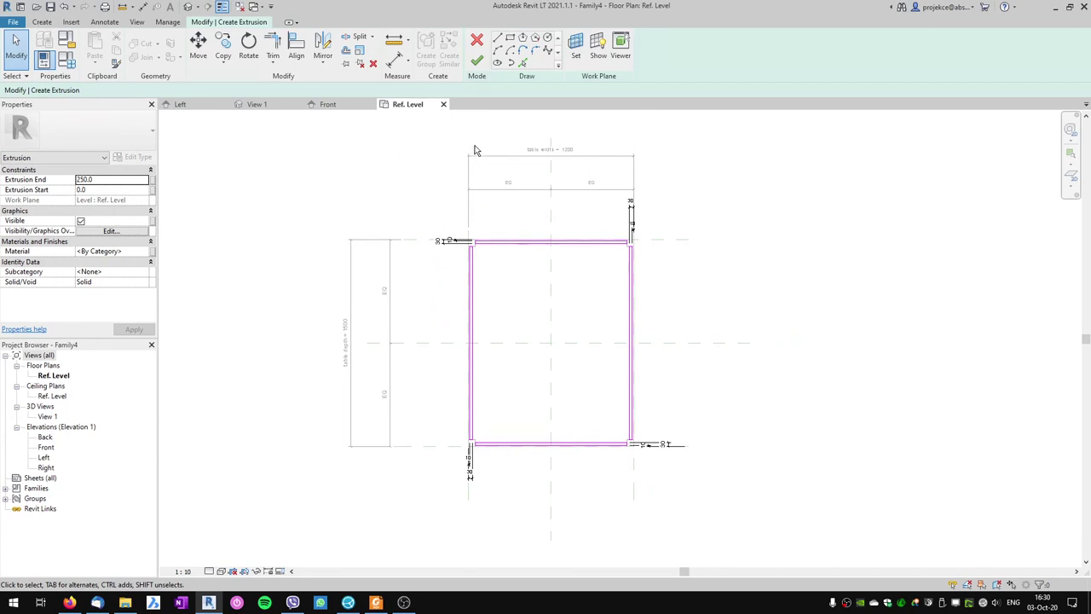
Finish the apron sketch and, in Front elevation, drag its extrusion to span 720 to 770
{"action": "left_click", "coordinate": [478, 63]}
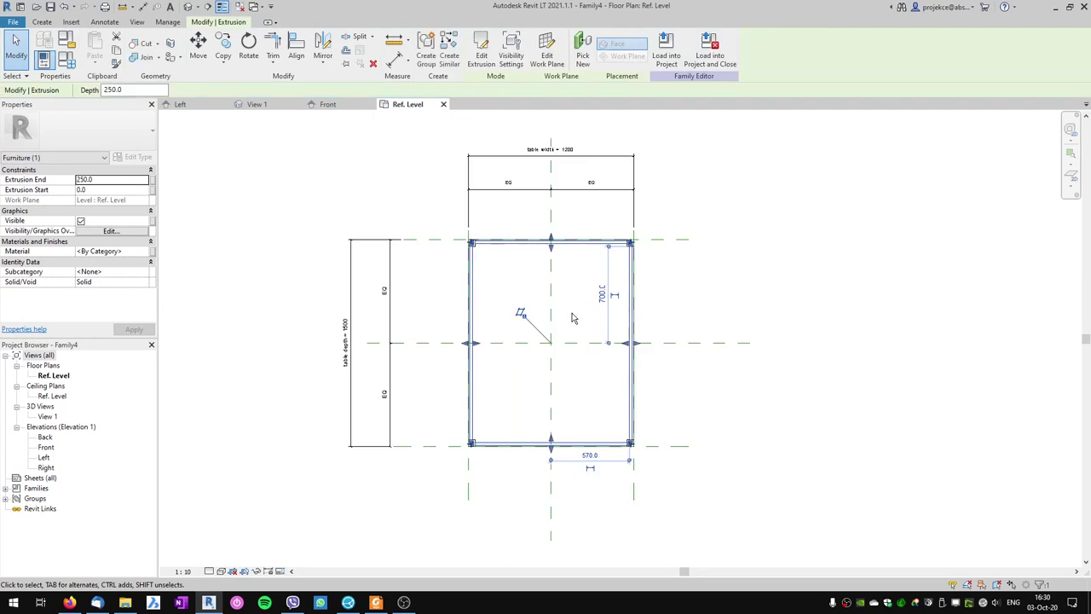
{"action": "left_click", "coordinate": [333, 106]}
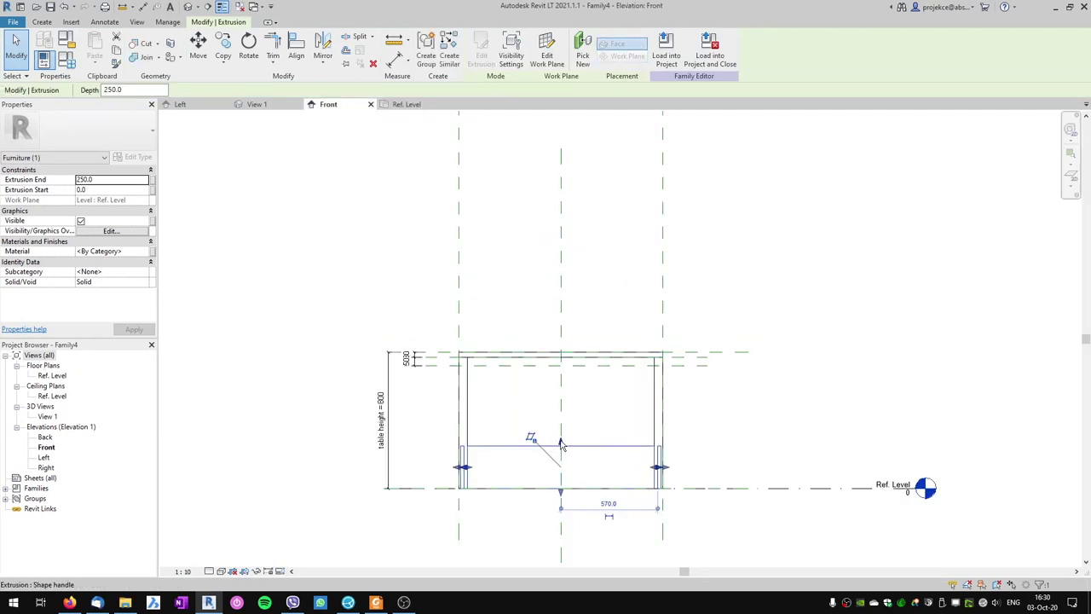
{"action": "left_click_drag", "start_coordinate": [560, 442], "coordinate": [562, 354]}
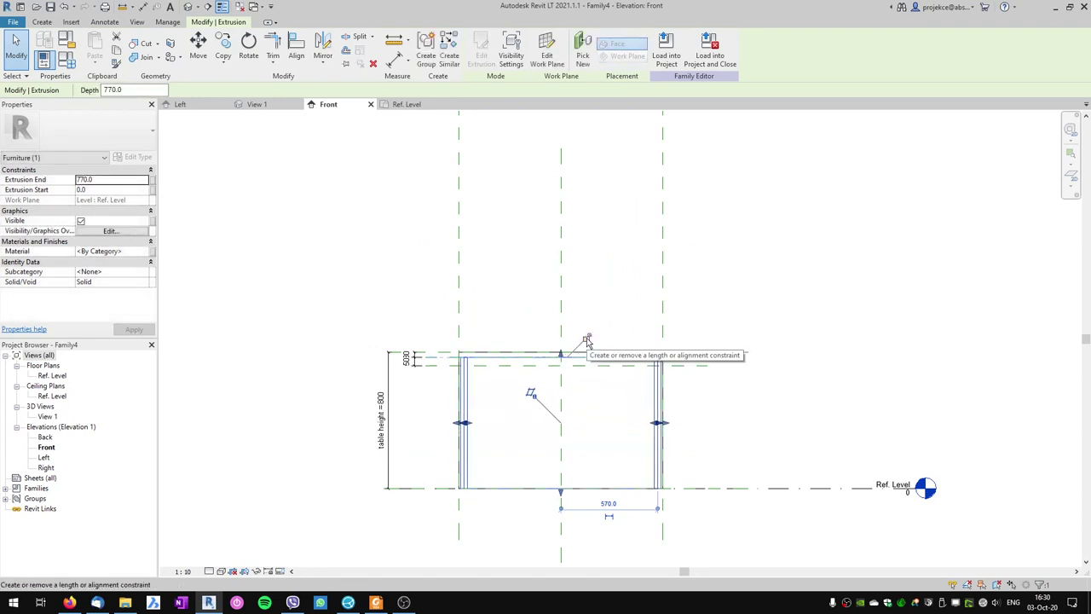
{"action": "left_click_drag", "start_coordinate": [560, 492], "coordinate": [555, 367]}
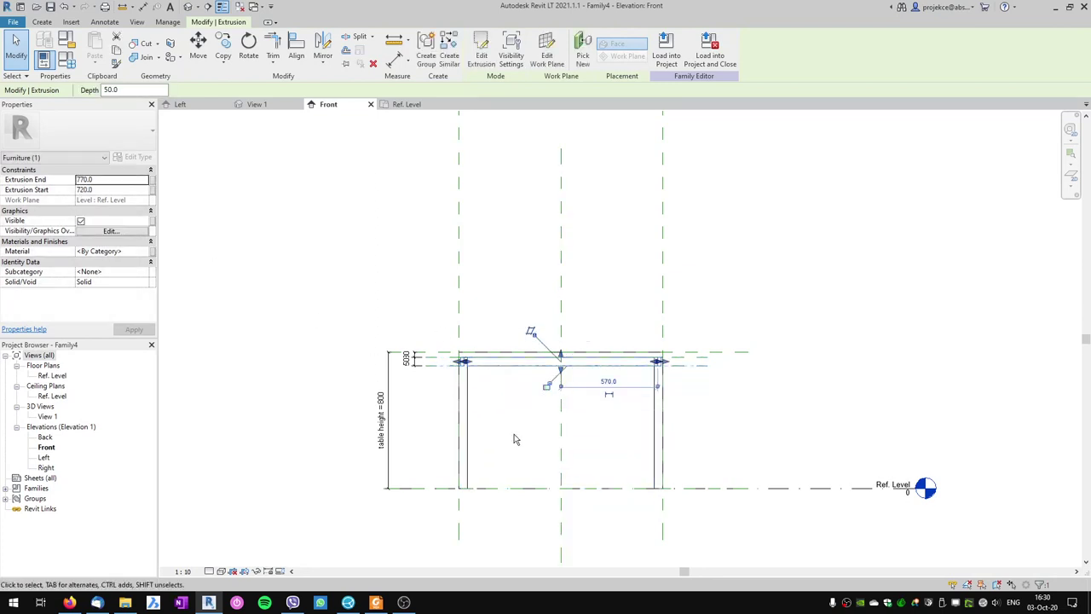
Reselect the apron extrusion and nudge its top handle against the tabletop underside
{"action": "left_click", "coordinate": [530, 428]}
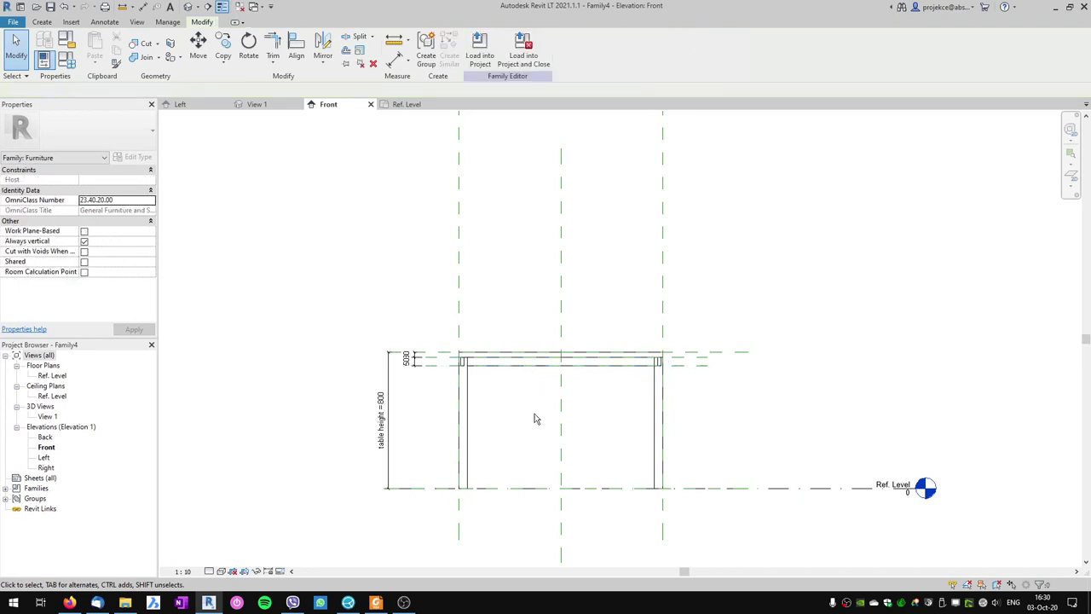
{"action": "left_click", "coordinate": [537, 368]}
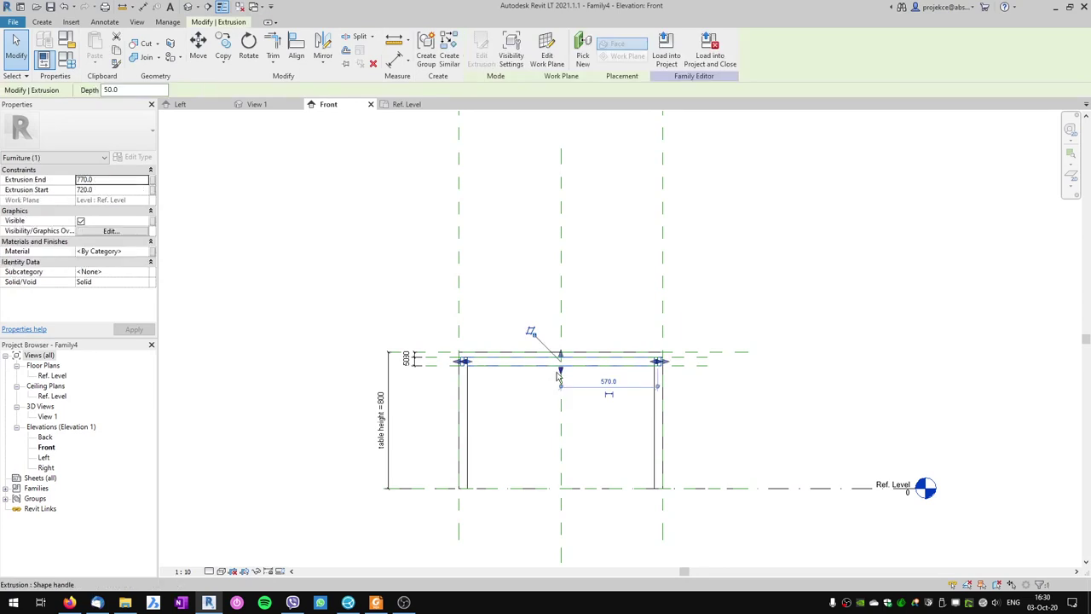
{"action": "mouse_move", "coordinate": [563, 376]}
{"action": "left_mouse_down"}
{"action": "mouse_move", "coordinate": [562, 409]}
{"action": "mouse_move", "coordinate": [555, 368]}
{"action": "left_mouse_up"}
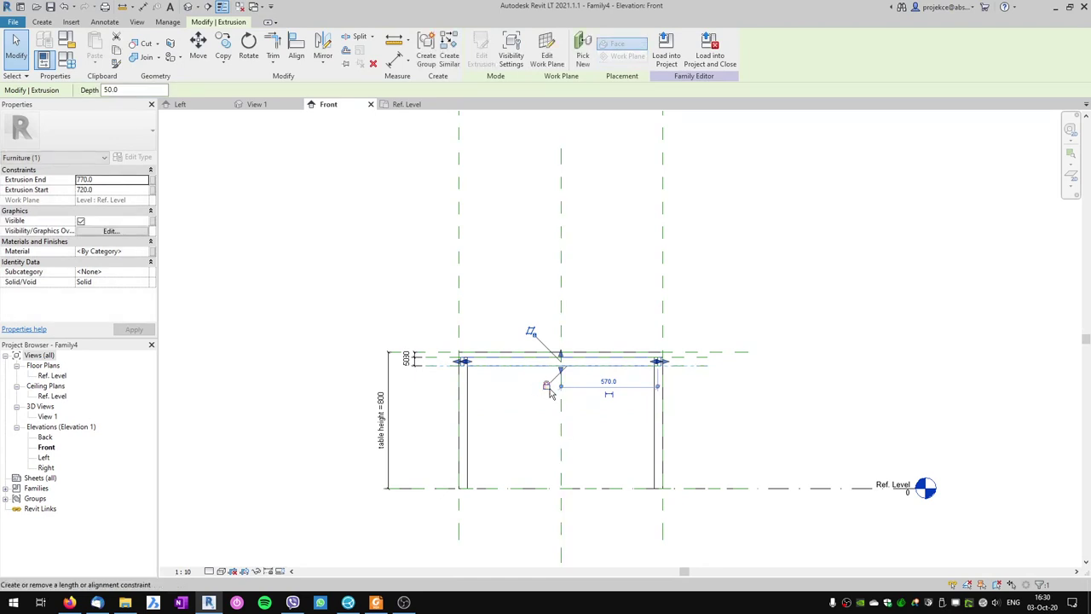
{"action": "key", "text": "Escape"}
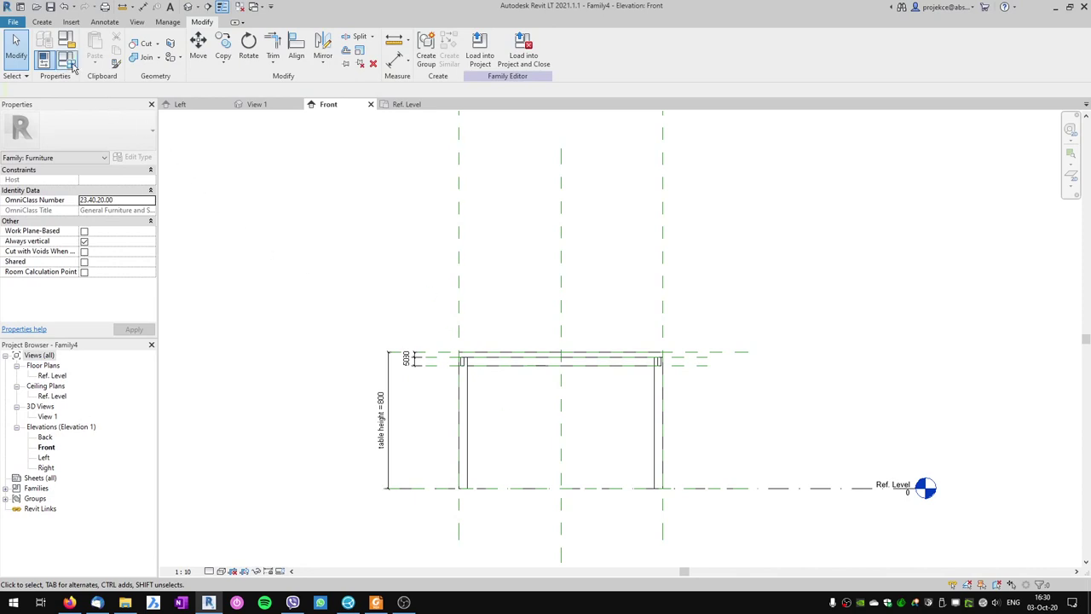
Set the table height to 700 and view the Ref. Level floor plan
{"action": "left_click", "coordinate": [73, 68]}
{"action": "left_click", "coordinate": [167, 138]}
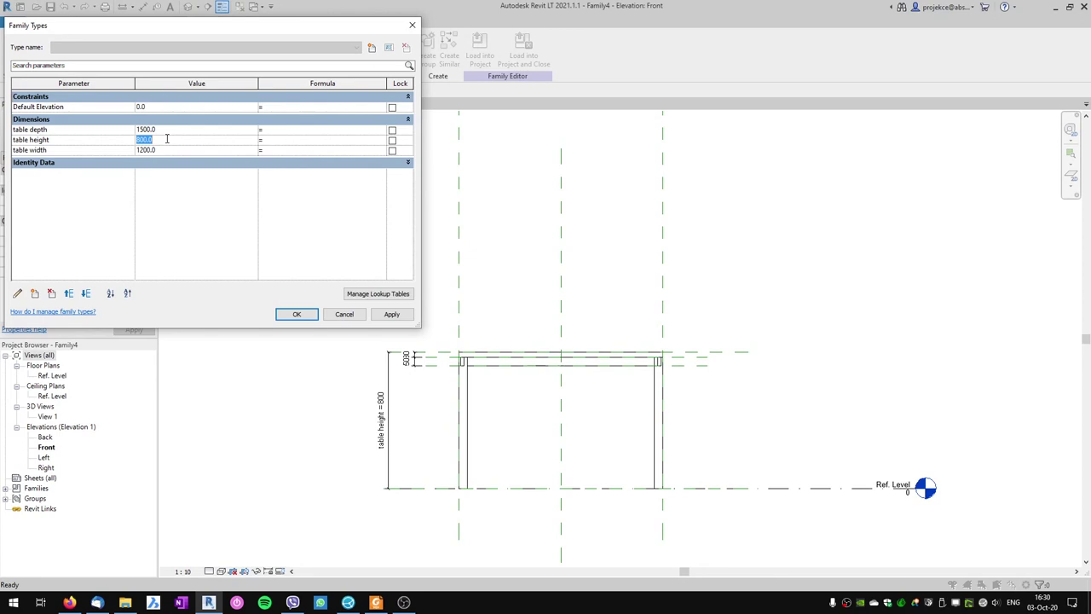
{"action": "type", "text": "700"}
{"action": "left_click", "coordinate": [391, 314]}
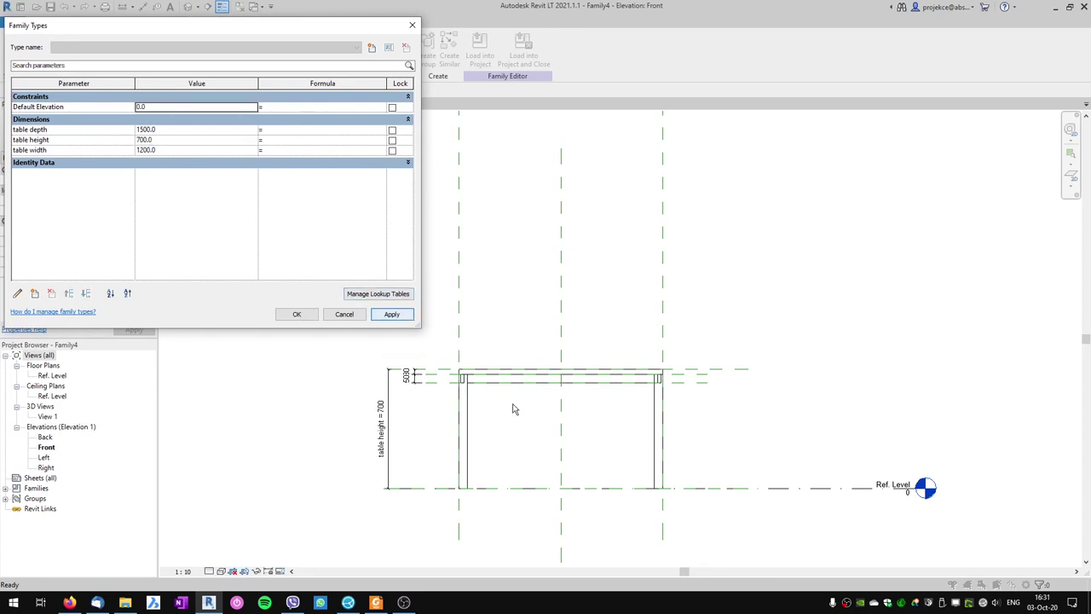
{"action": "left_click", "coordinate": [317, 314]}
{"action": "double_click", "coordinate": [52, 375]}
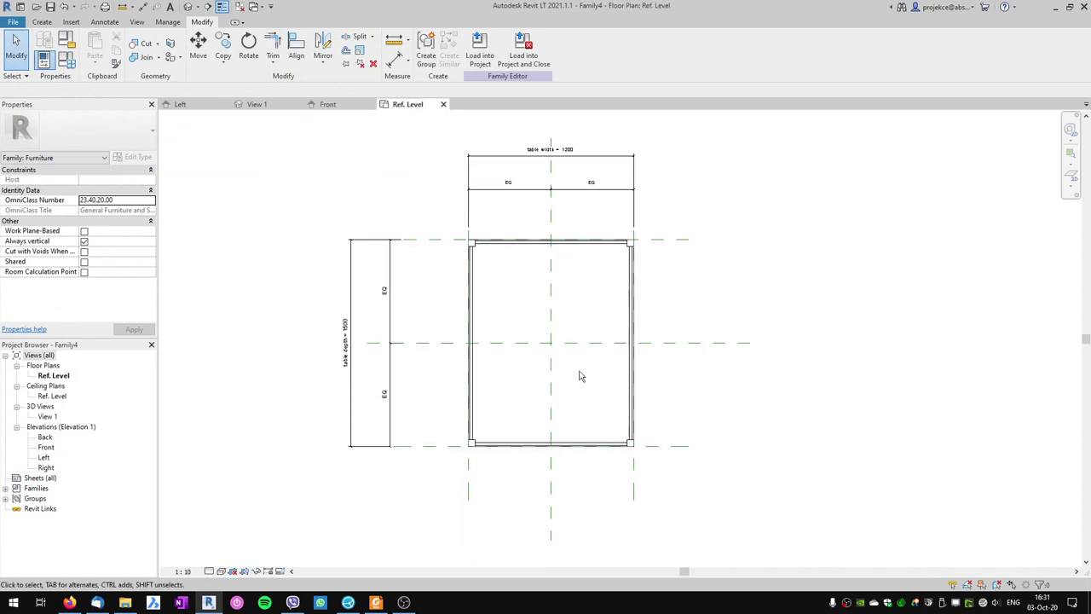
Set table depth to 1400 and table width to 1500, applying the changes
{"action": "left_click", "coordinate": [67, 59]}
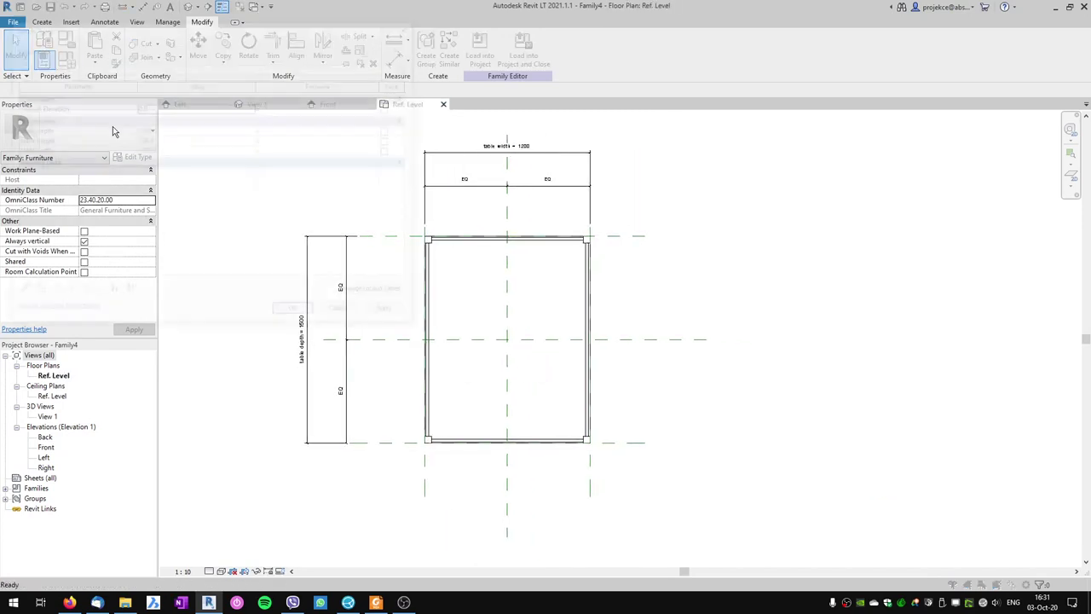
{"action": "left_click", "coordinate": [181, 130]}
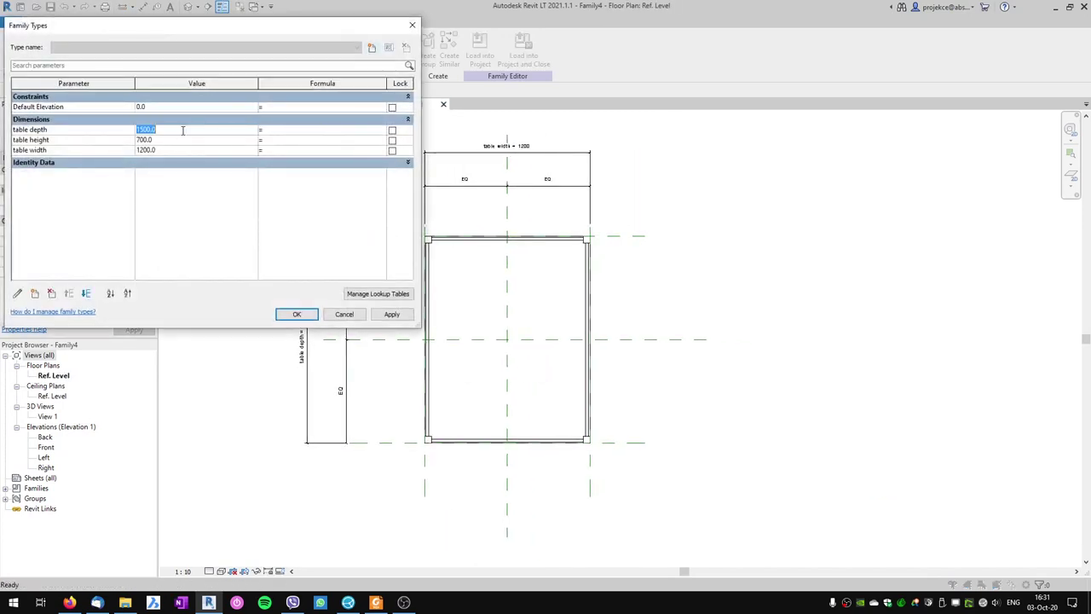
{"action": "type", "text": "1400"}
{"action": "key", "text": "Tab"}
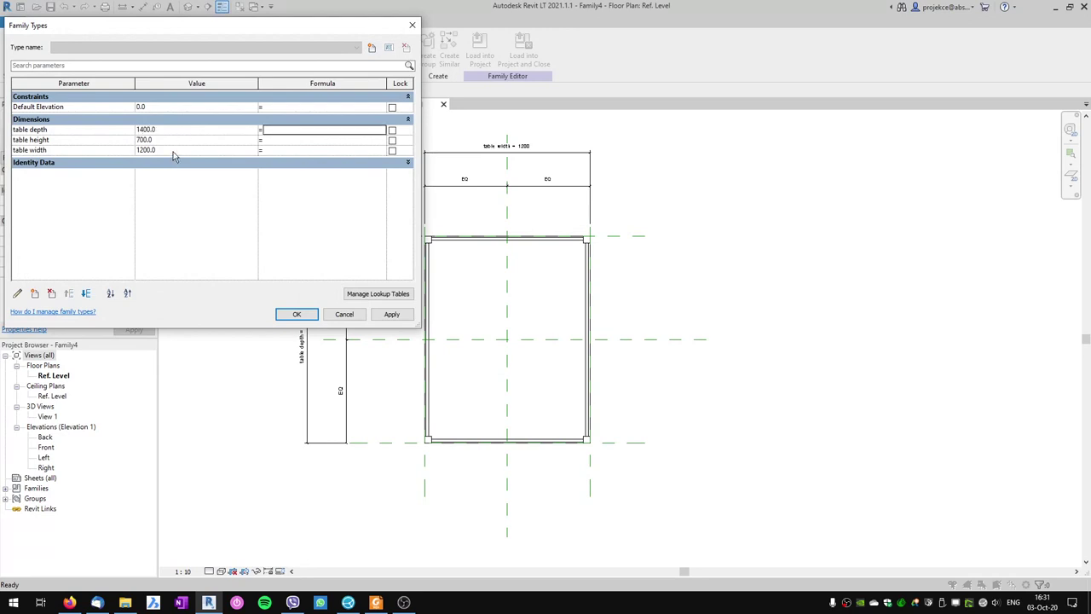
{"action": "left_click", "coordinate": [175, 150]}
{"action": "type", "text": "1500"}
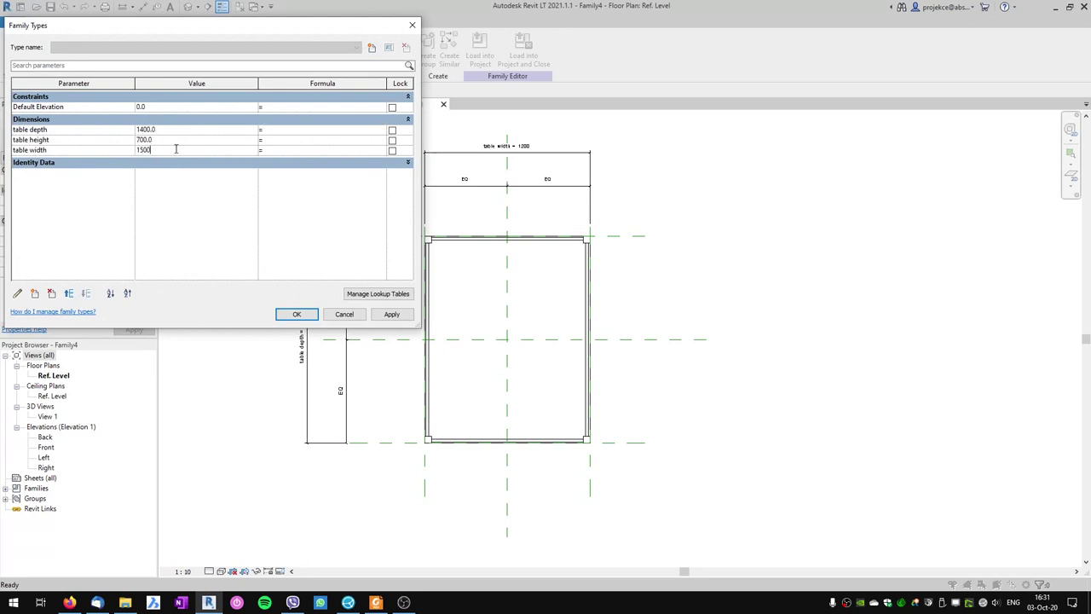
{"action": "left_click", "coordinate": [391, 315]}
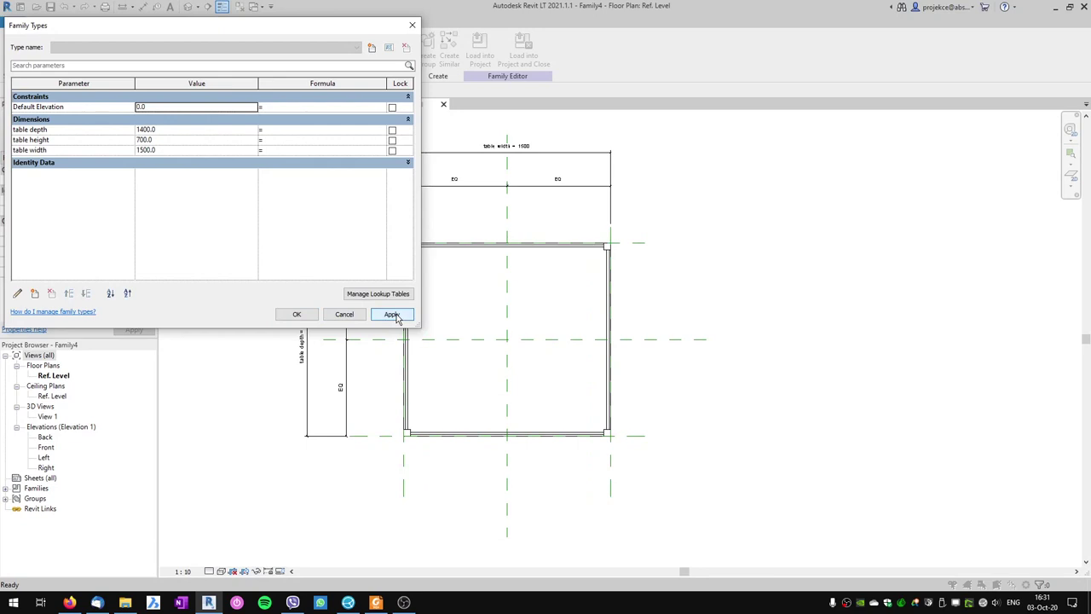
{"action": "left_click", "coordinate": [298, 314]}
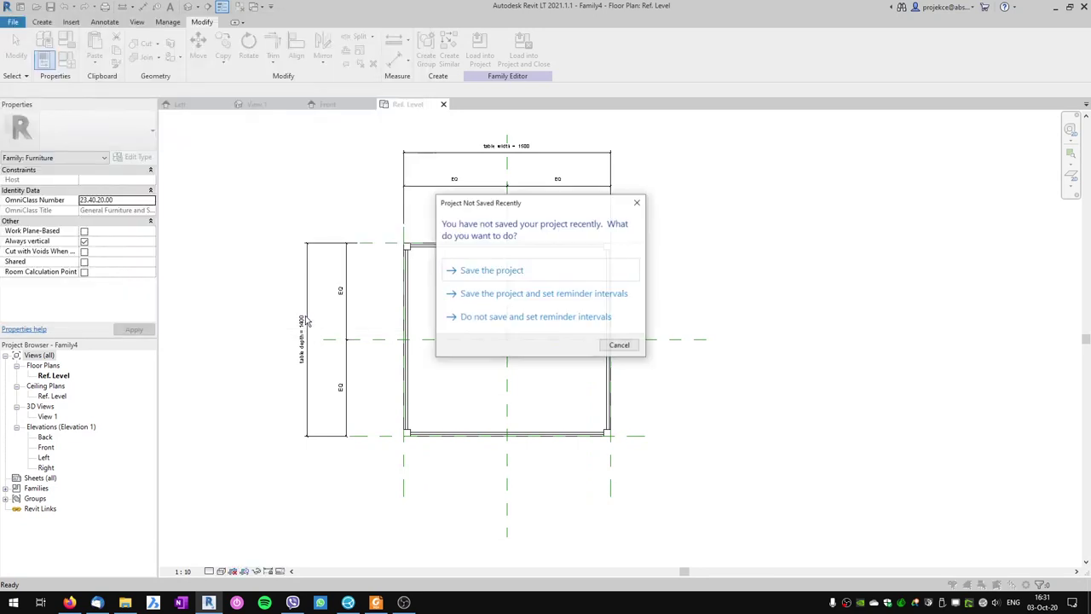
Save the family to the Desktop as parametric_table.rfa
{"action": "left_click", "coordinate": [492, 271]}
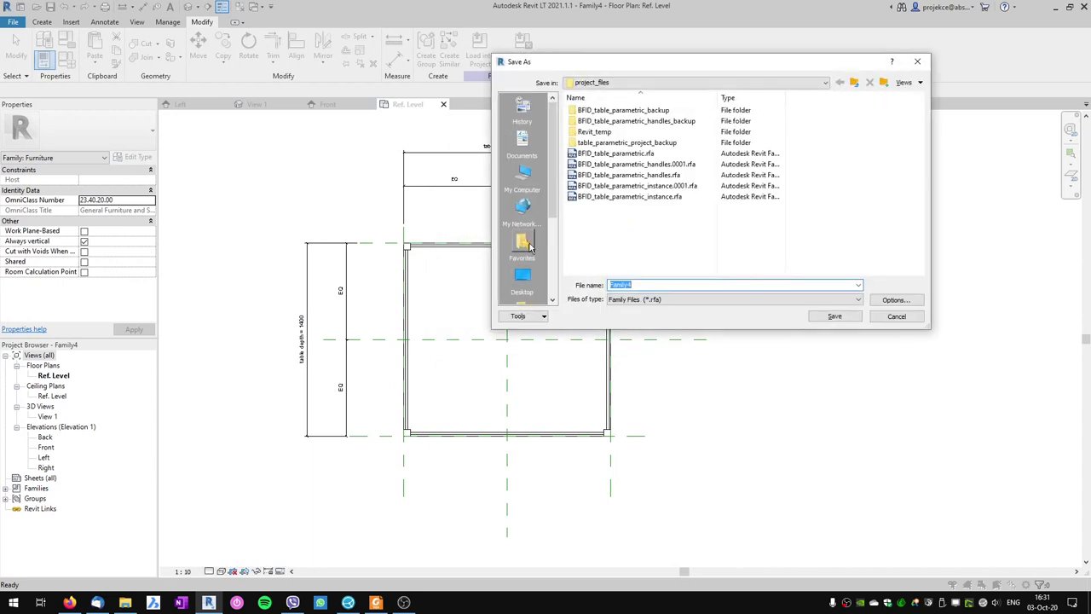
{"action": "left_click", "coordinate": [526, 280]}
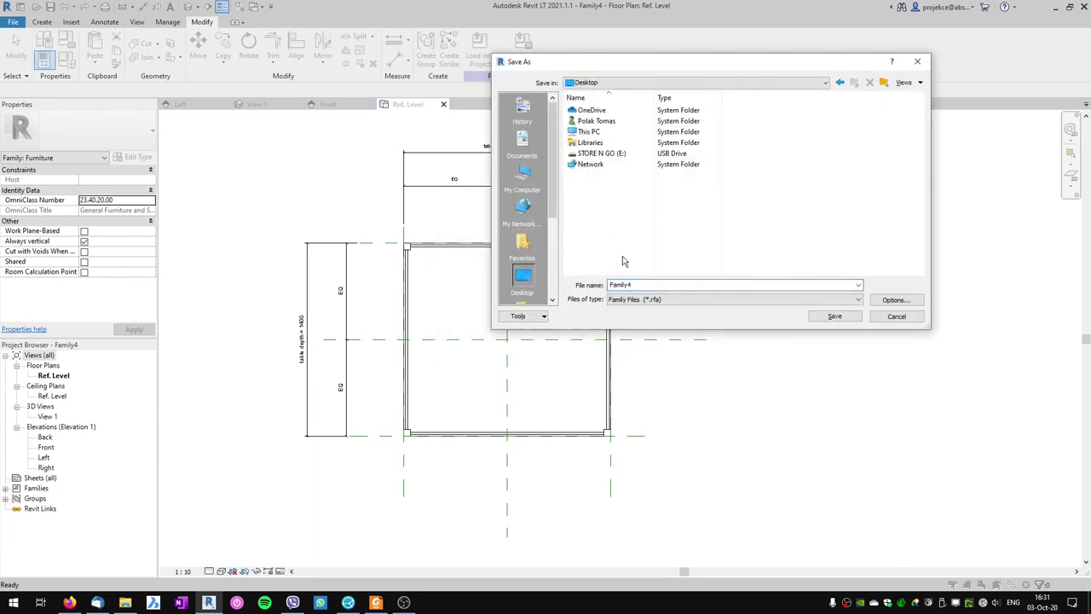
{"action": "double_click", "coordinate": [652, 284]}
{"action": "type", "text": "parametric_table"}
{"action": "left_click", "coordinate": [839, 316]}
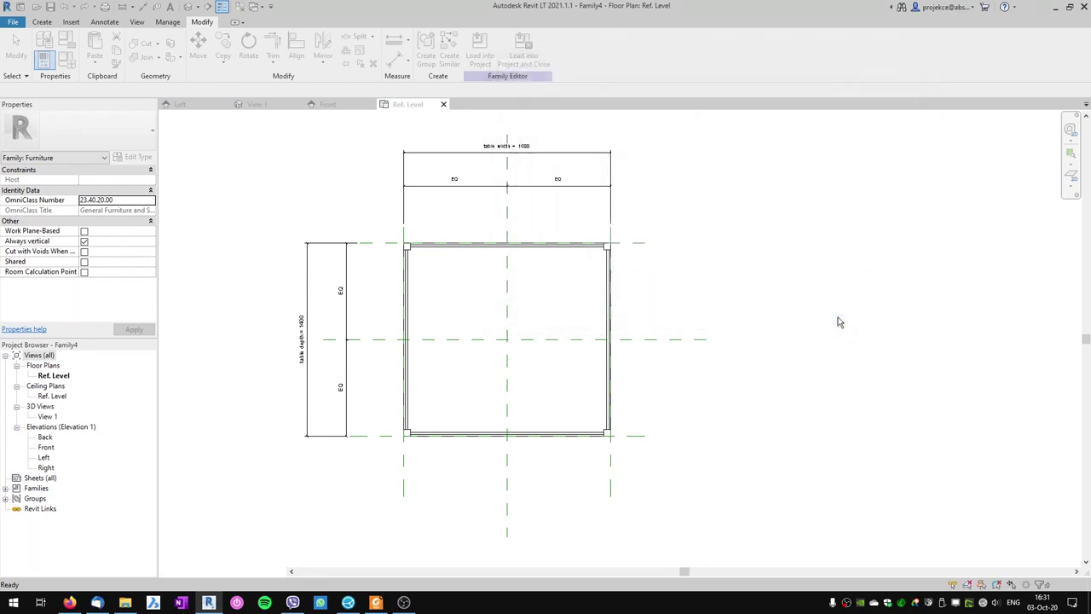
Switch to the 3D view to inspect the finished table
{"action": "left_click", "coordinate": [256, 104]}
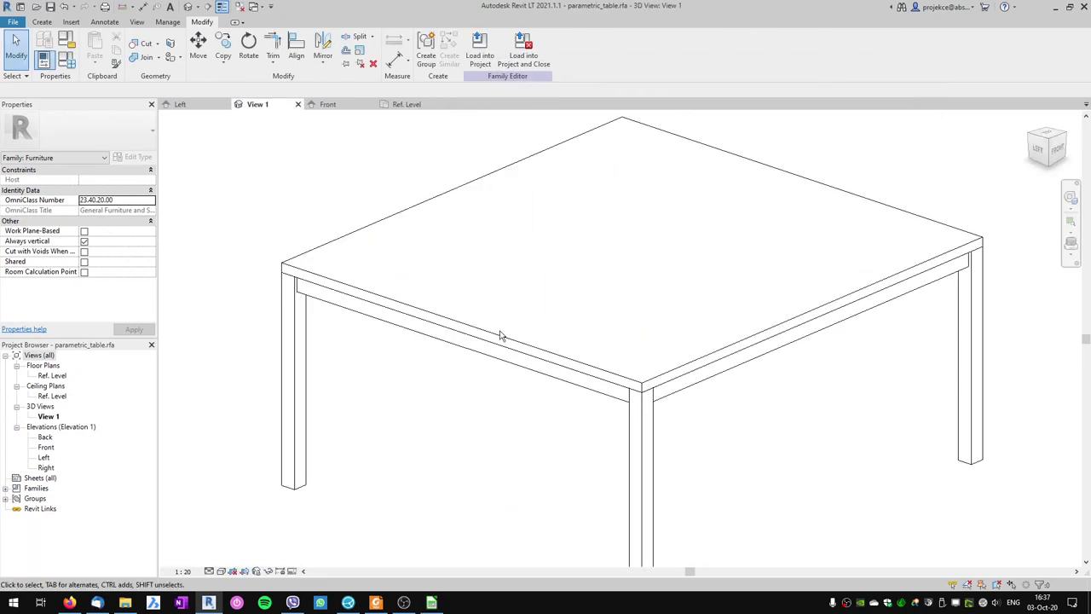
{"action": "scroll", "coordinate": [500, 335], "scroll_direction": "down", "scroll_amount": 3}
{"action": "scroll", "coordinate": [630, 432], "scroll_direction": "up", "scroll_amount": 2}
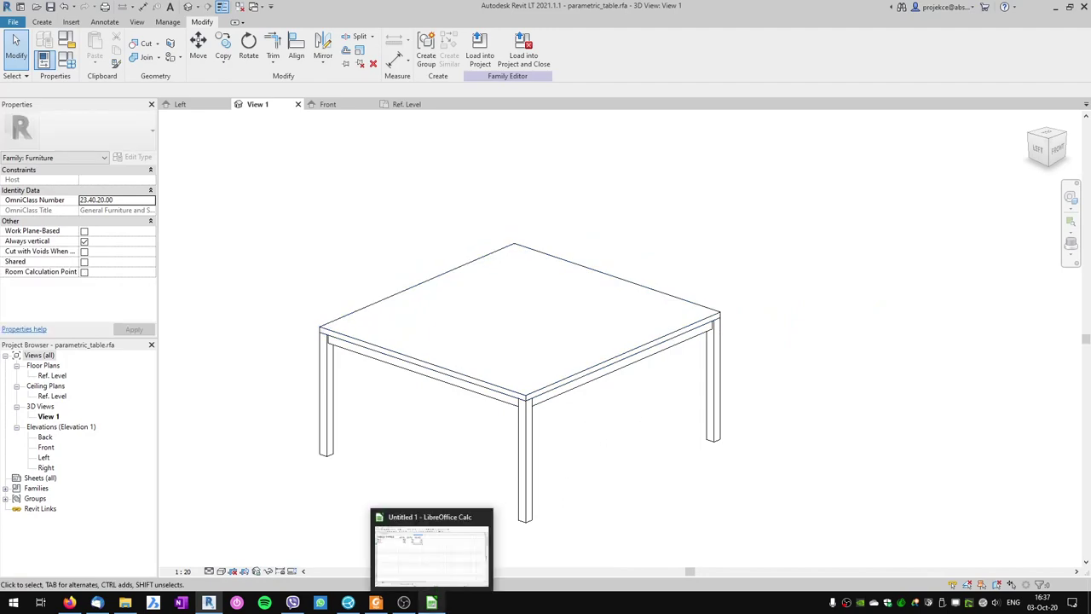
{"action": "left_click", "coordinate": [431, 602]}
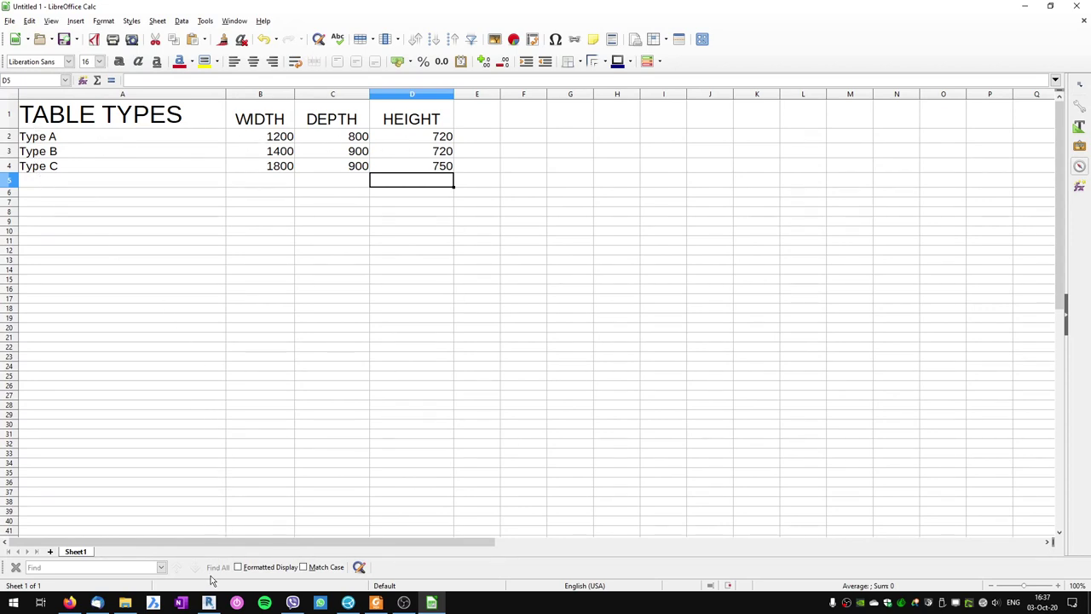
{"action": "left_click", "coordinate": [208, 603]}
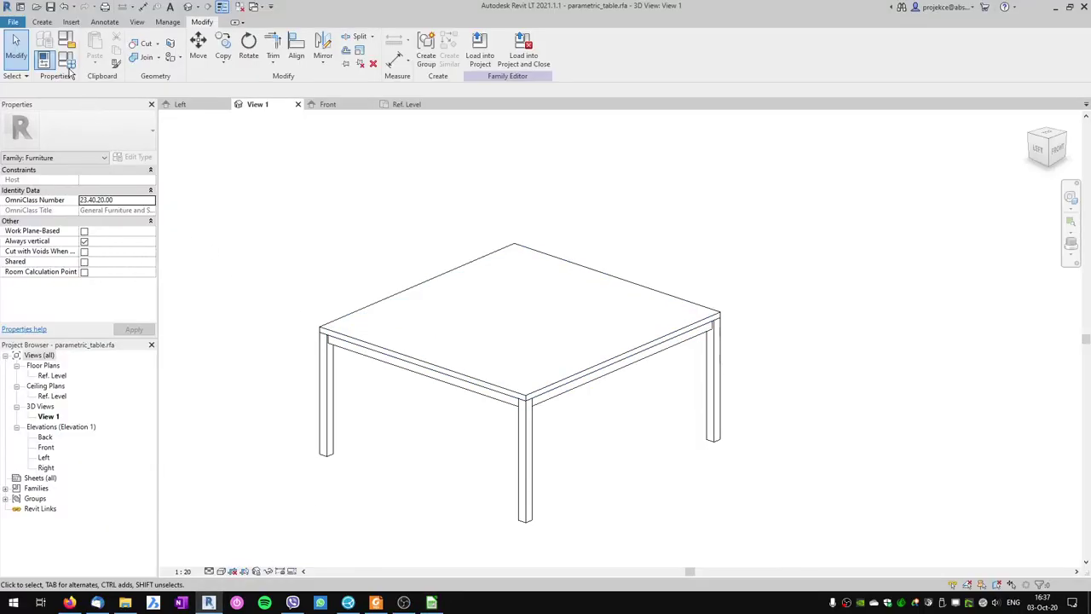
Create a new table family type named Type A
{"action": "left_click", "coordinate": [65, 61]}
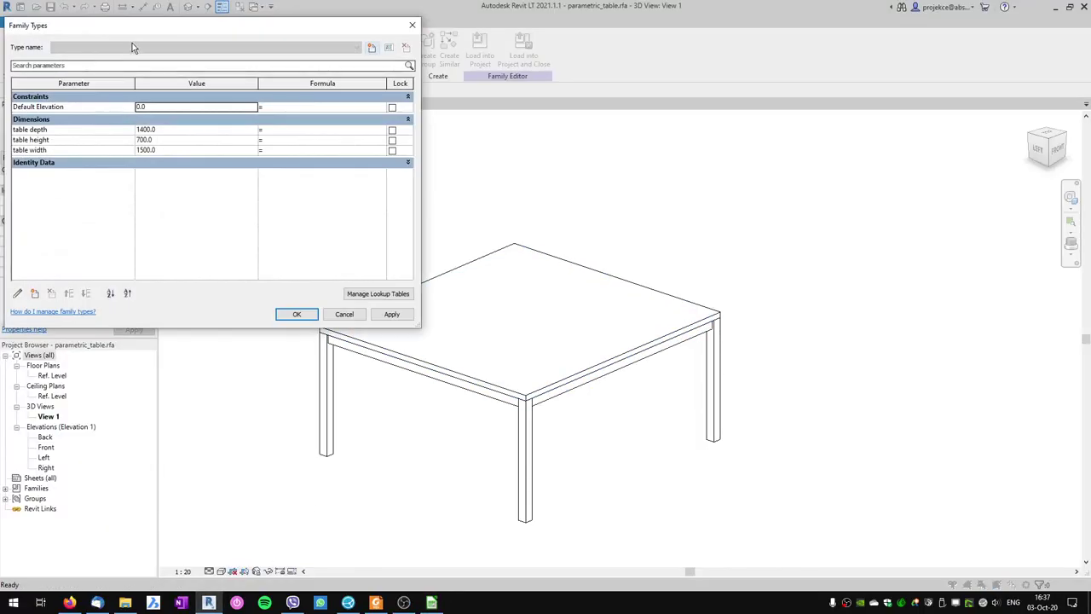
{"action": "left_click_drag", "start_coordinate": [142, 29], "coordinate": [185, 97]}
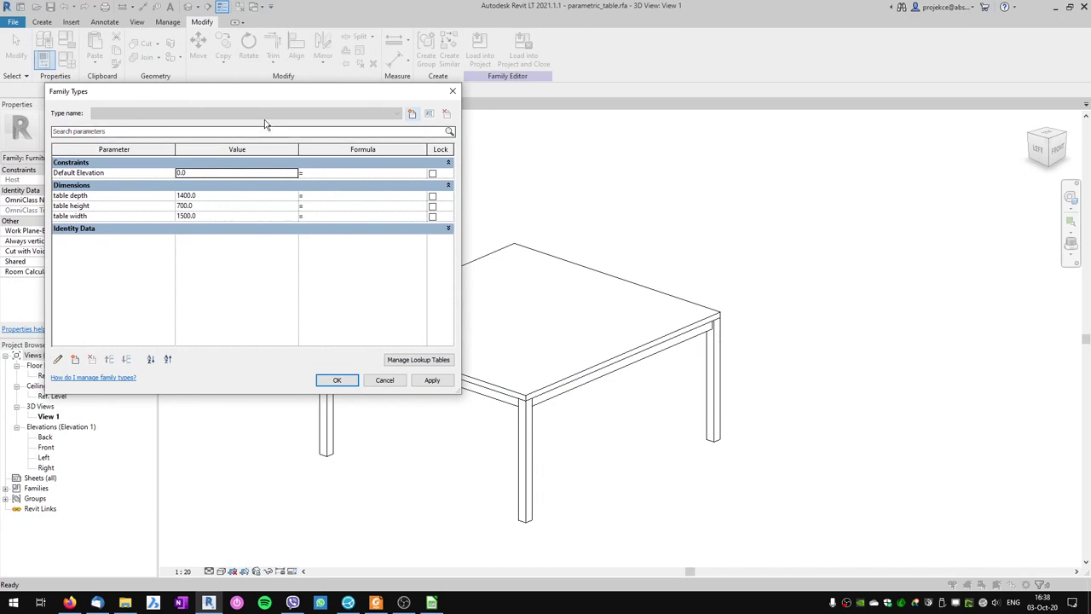
{"action": "left_click", "coordinate": [412, 114]}
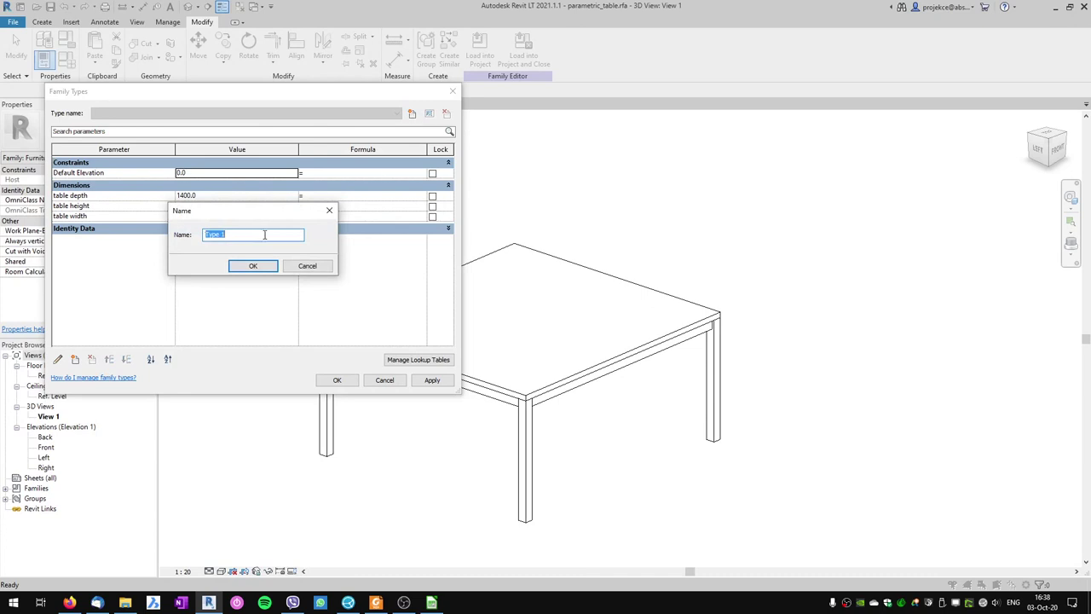
{"action": "type", "text": "Typ"}
{"action": "left_click", "coordinate": [253, 266]}
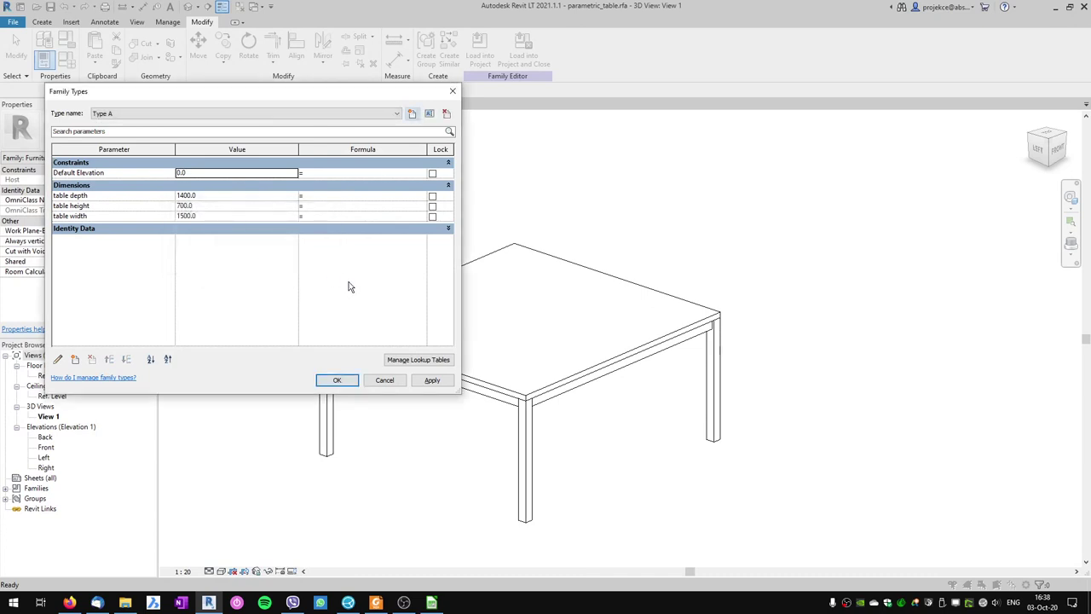
Set Type A's table width to 1200, checking the spreadsheet for sizes
{"action": "key", "text": "alt+Tab"}
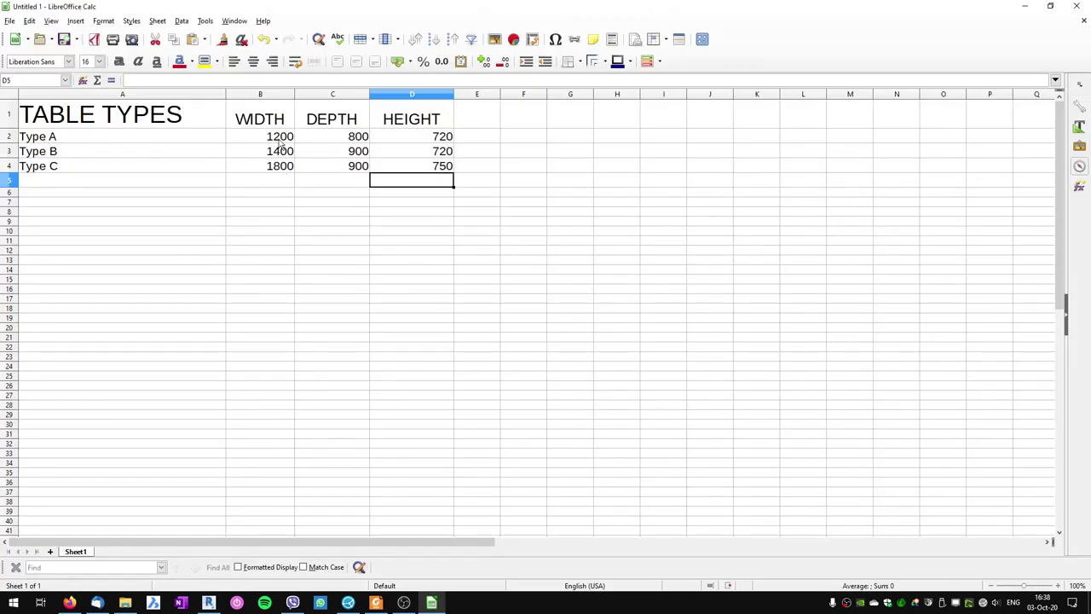
{"action": "key", "text": "alt+Tab"}
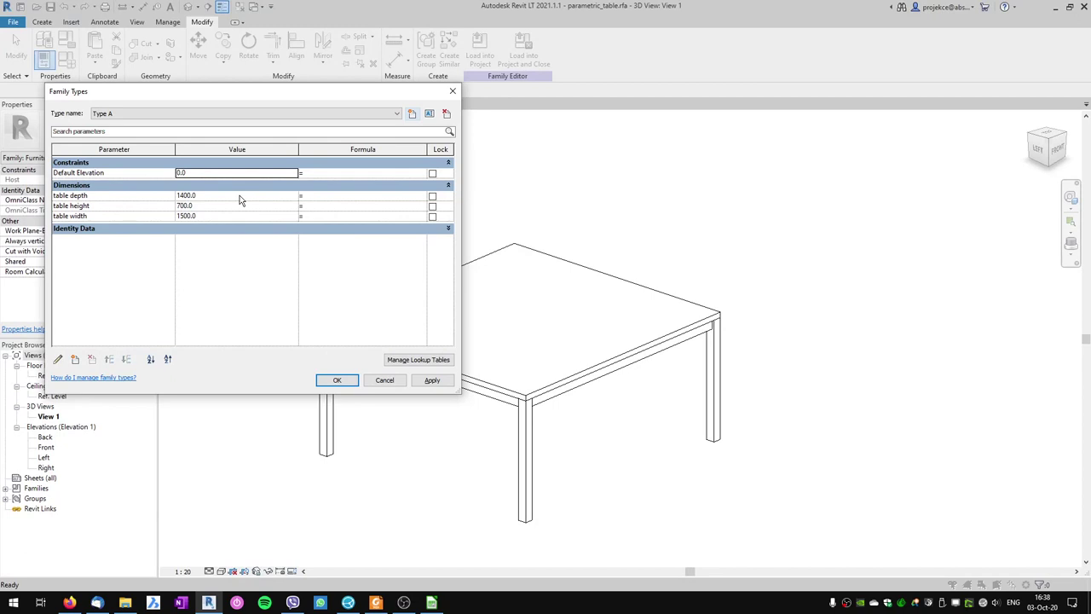
{"action": "left_click", "coordinate": [202, 218]}
{"action": "double_click", "coordinate": [202, 217]}
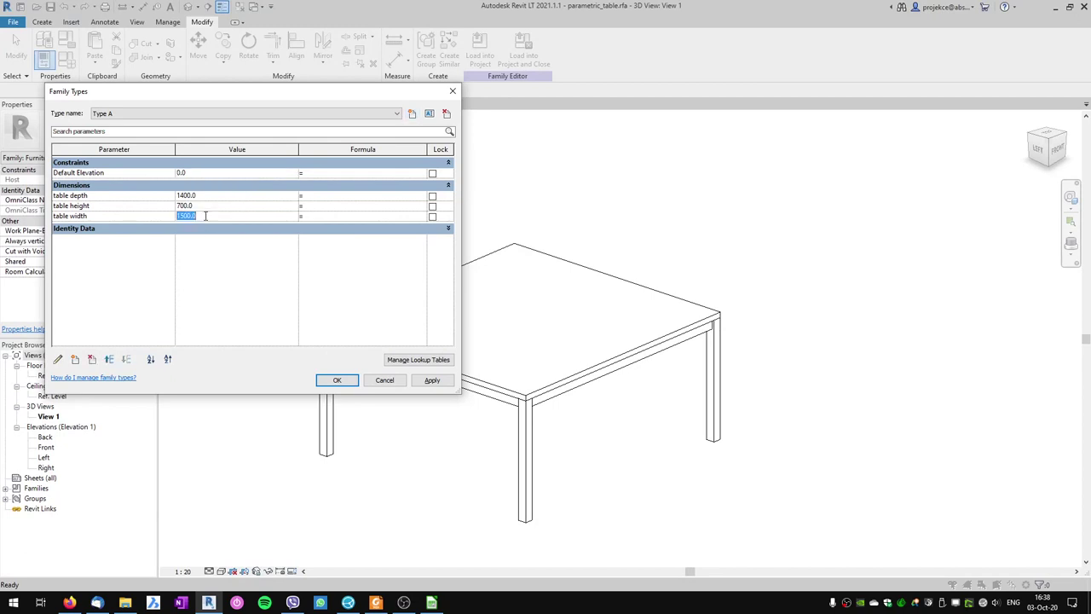
{"action": "type", "text": "1200"}
{"action": "key", "text": "Tab"}
Set Type A's table depth to 800 and table height to 720
{"action": "key", "text": "alt+Tab"}
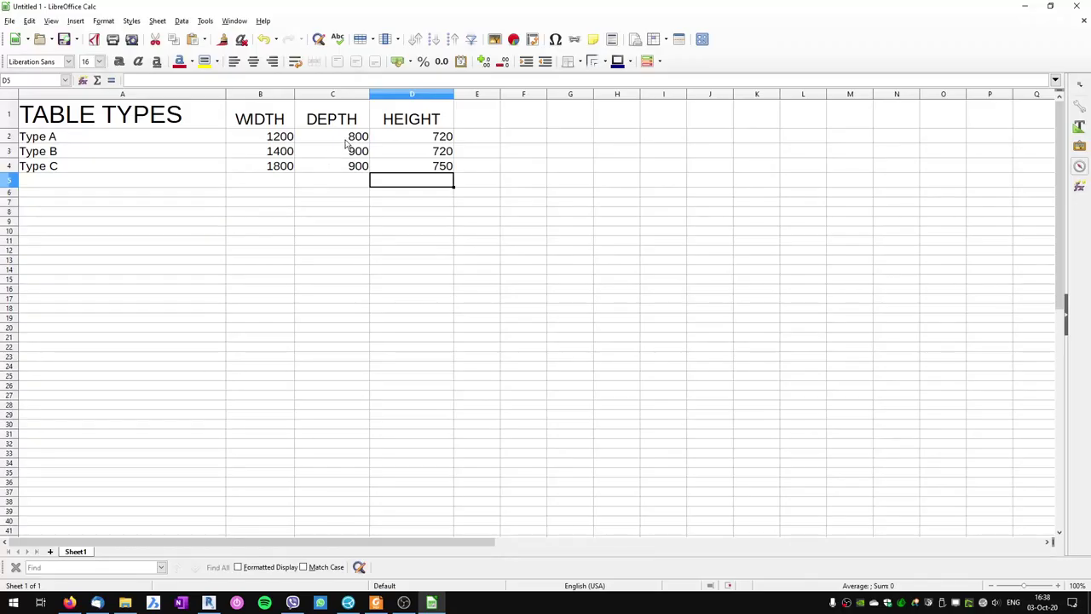
{"action": "key", "text": "alt+Tab"}
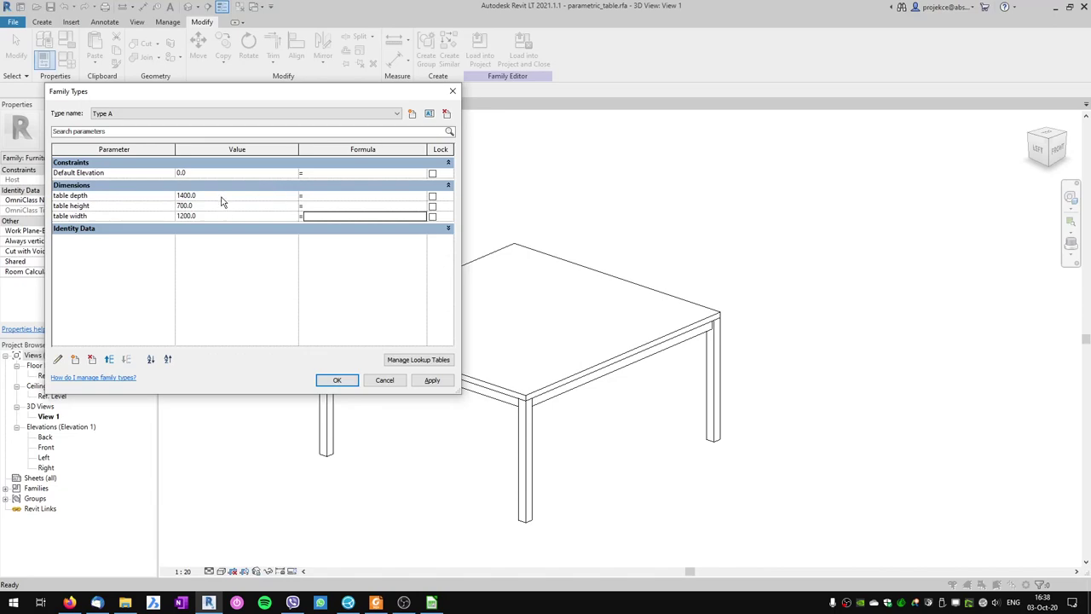
{"action": "double_click", "coordinate": [228, 196]}
{"action": "type", "text": "8"}
{"action": "key", "text": "alt+Tab"}
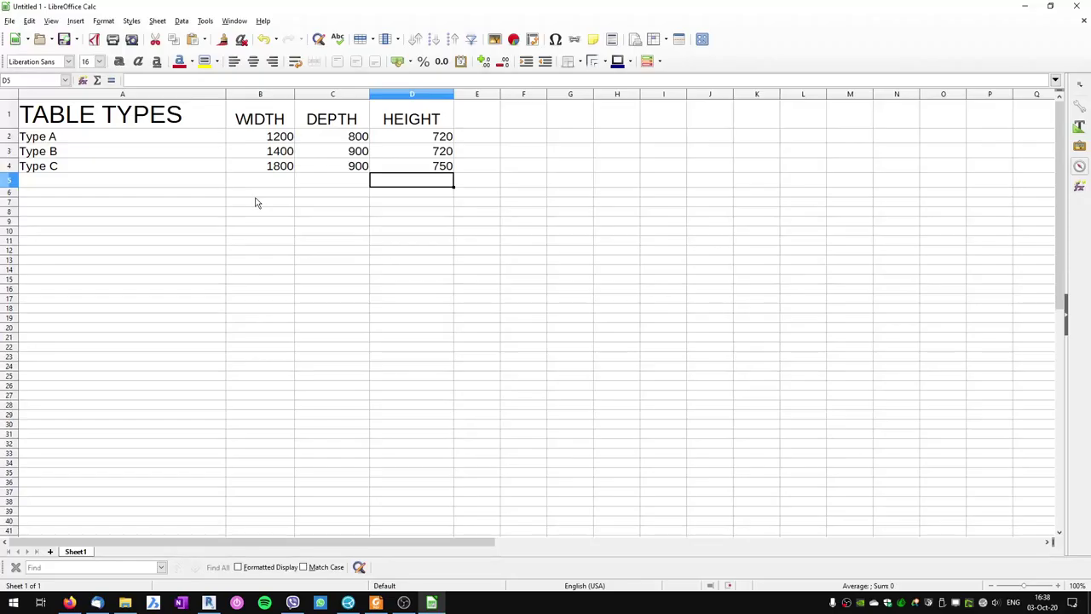
{"action": "key", "text": "alt+Tab"}
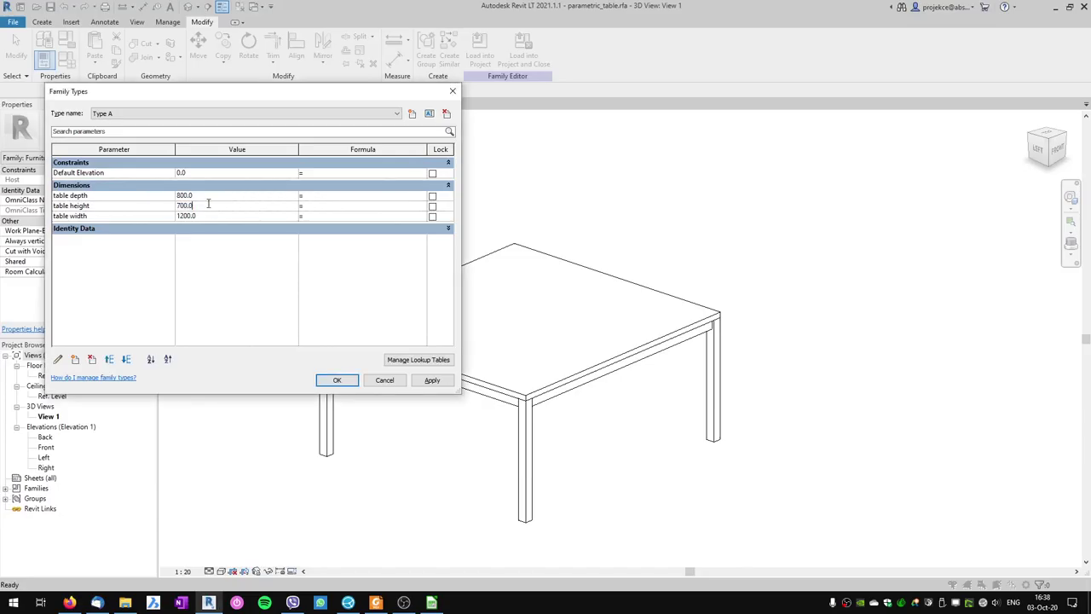
{"action": "left_click", "coordinate": [207, 203]}
{"action": "type", "text": "720"}
{"action": "key", "text": "Tab"}
Add another family type named Type B
{"action": "left_click", "coordinate": [218, 114]}
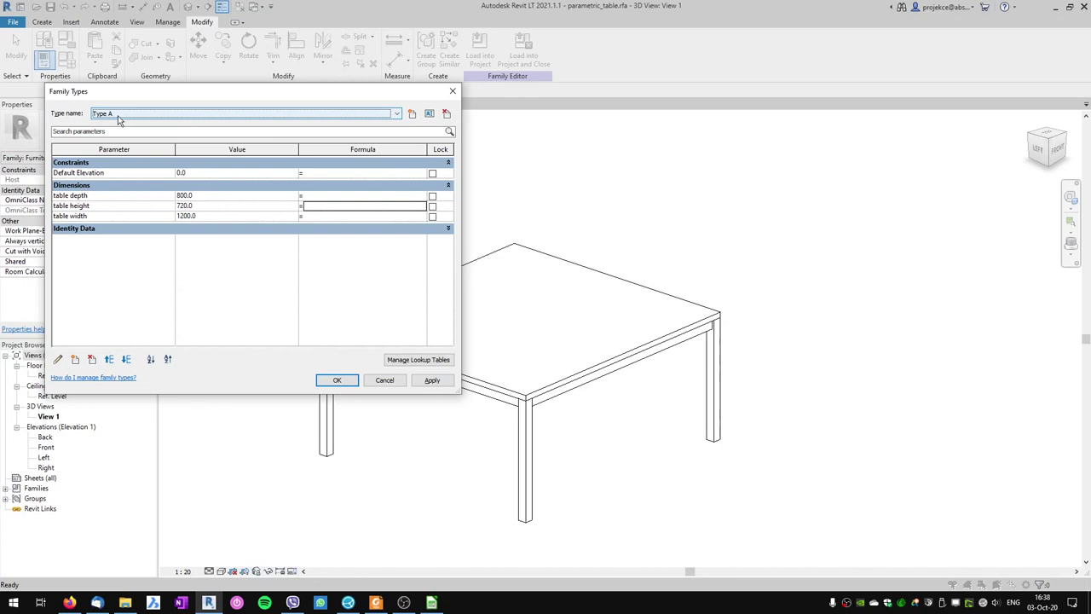
{"action": "left_click", "coordinate": [413, 114]}
{"action": "left_click", "coordinate": [413, 114]}
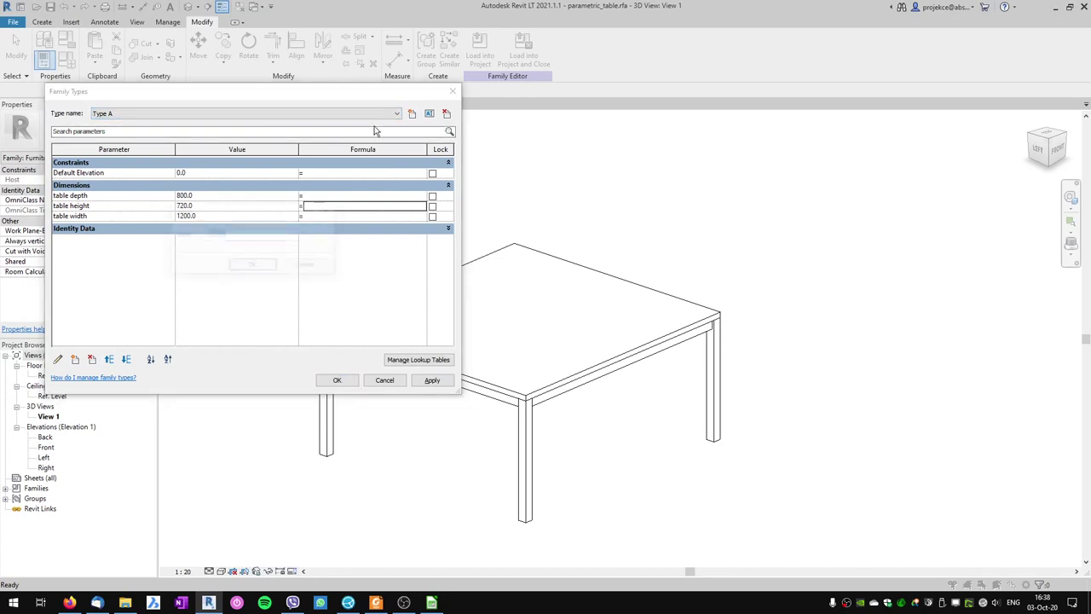
{"action": "left_click", "coordinate": [249, 235]}
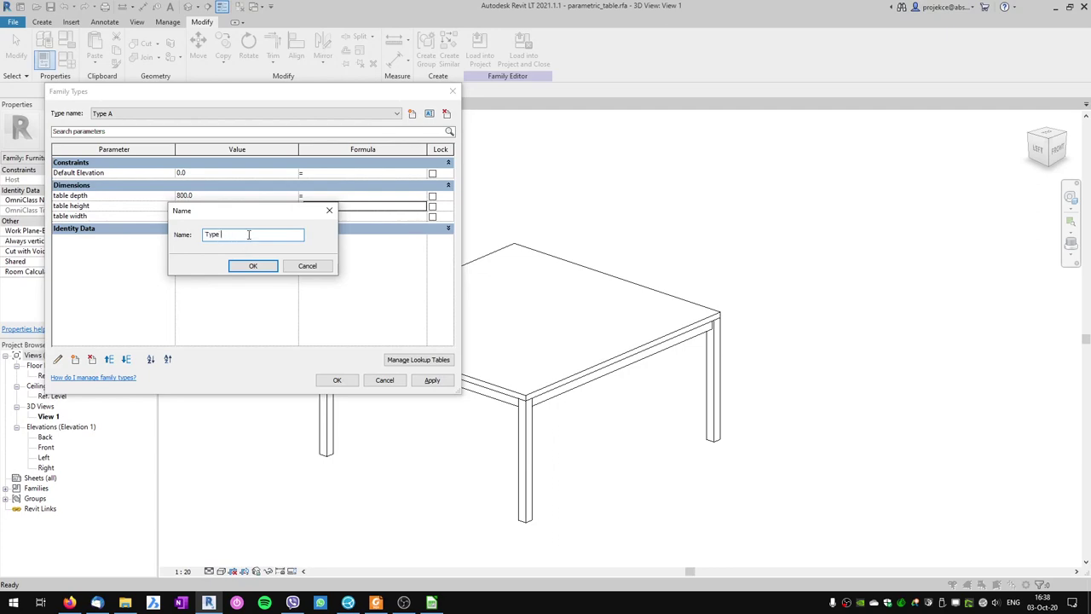
{"action": "left_click", "coordinate": [253, 265]}
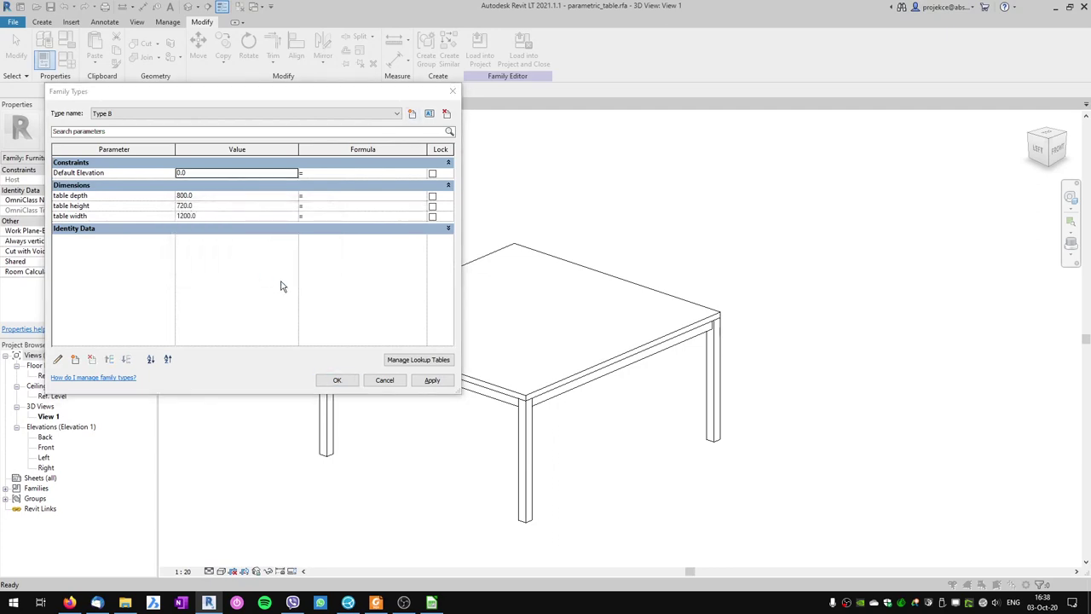
{"action": "key", "text": "alt+Tab"}
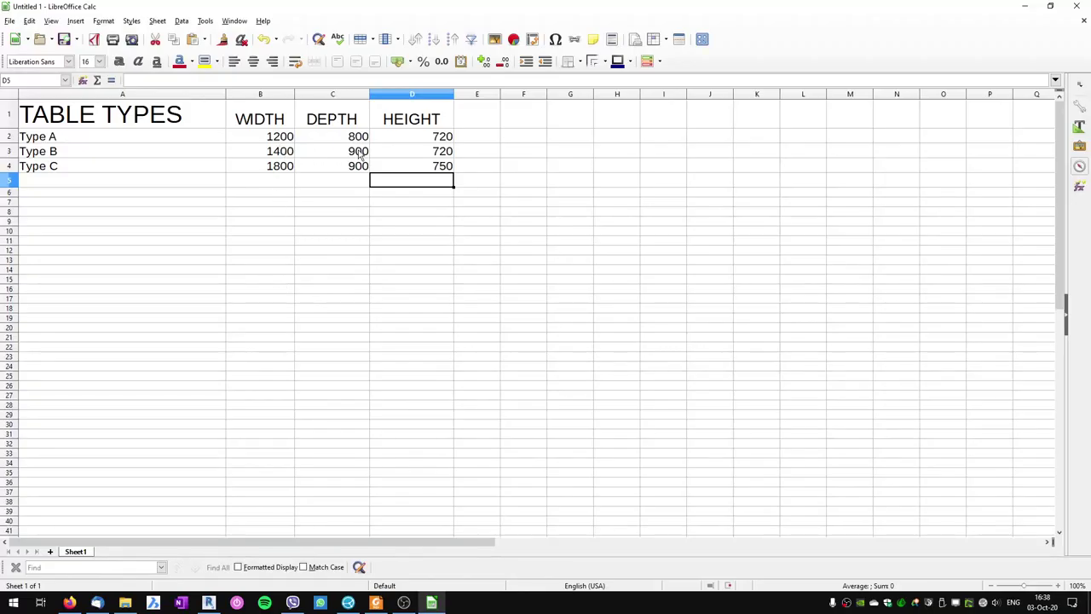
Give Type B a table depth of 900 and table width of 1400
{"action": "key", "text": "alt+Tab"}
{"action": "left_click", "coordinate": [212, 195]}
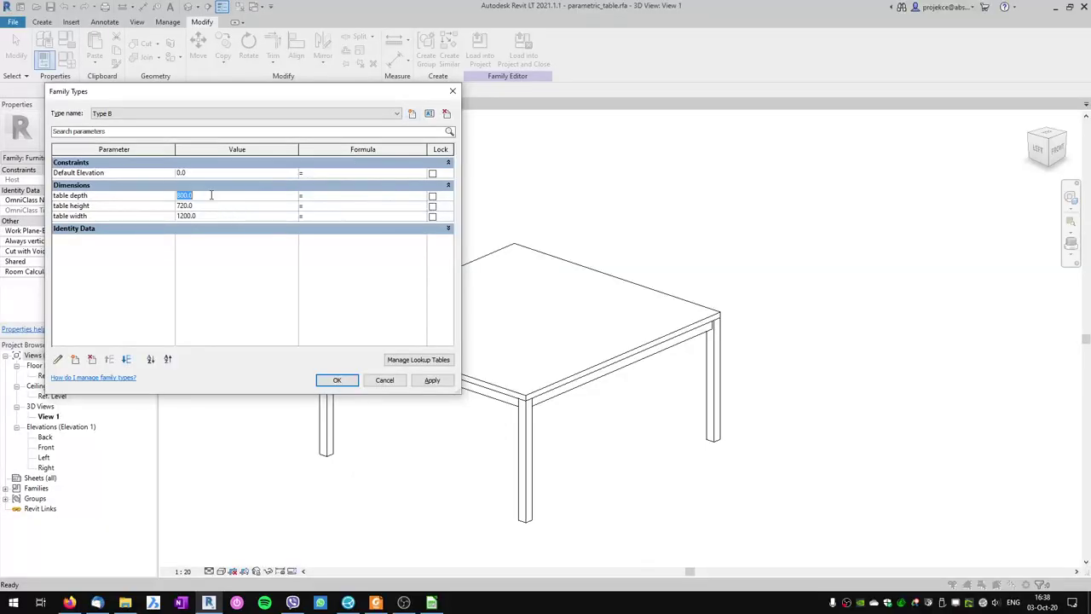
{"action": "key", "text": "Tab"}
{"action": "left_click", "coordinate": [213, 217]}
{"action": "type", "text": "1400"}
{"action": "key", "text": "Tab"}
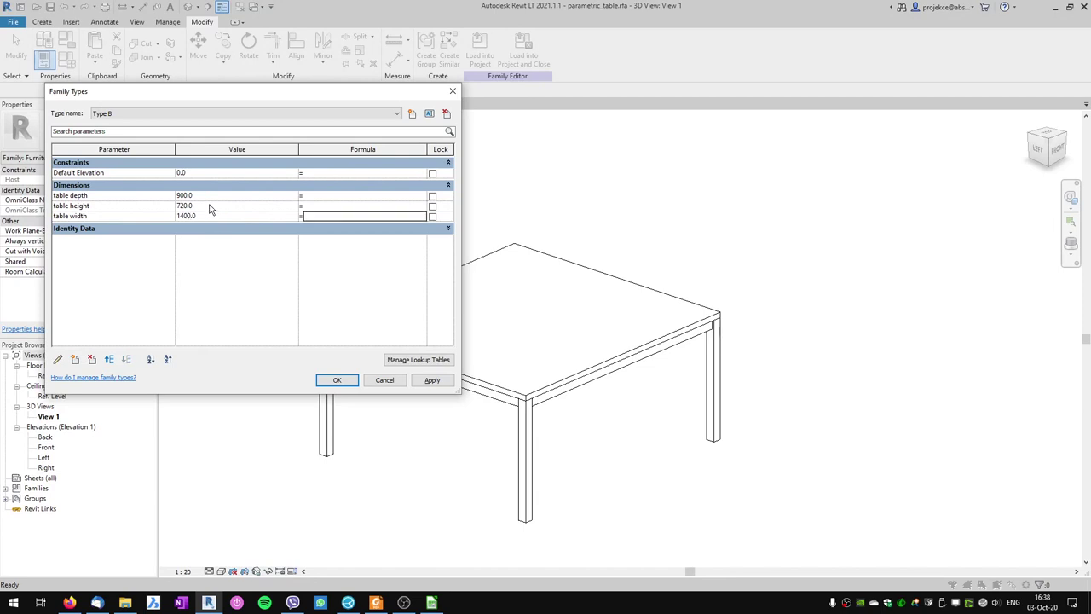
Create a new table type named Type C
{"action": "key", "text": "alt+Tab"}
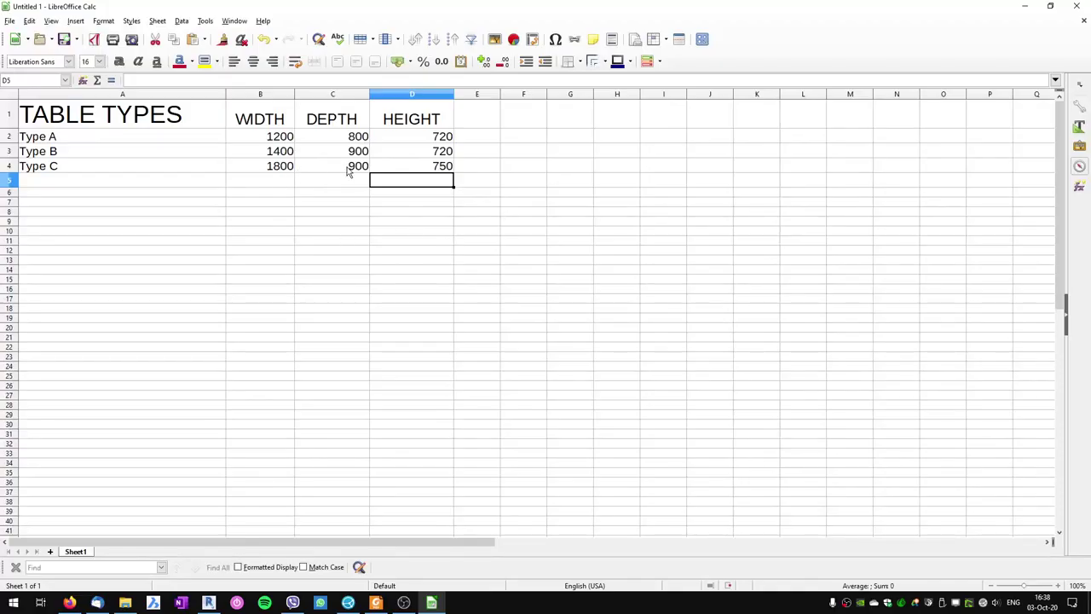
{"action": "key", "text": "alt+Tab"}
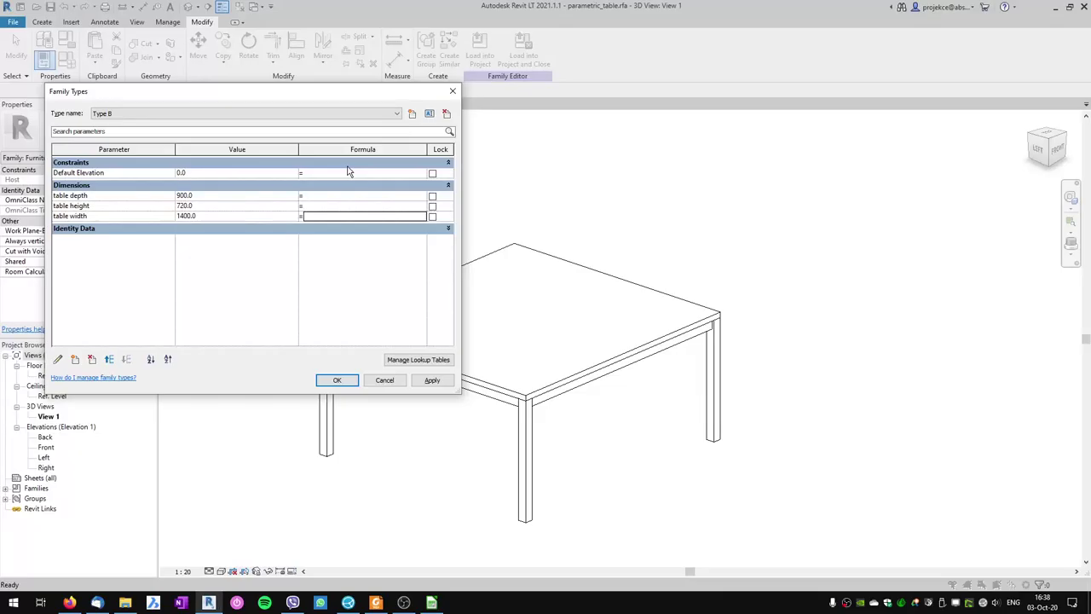
{"action": "left_click", "coordinate": [412, 113]}
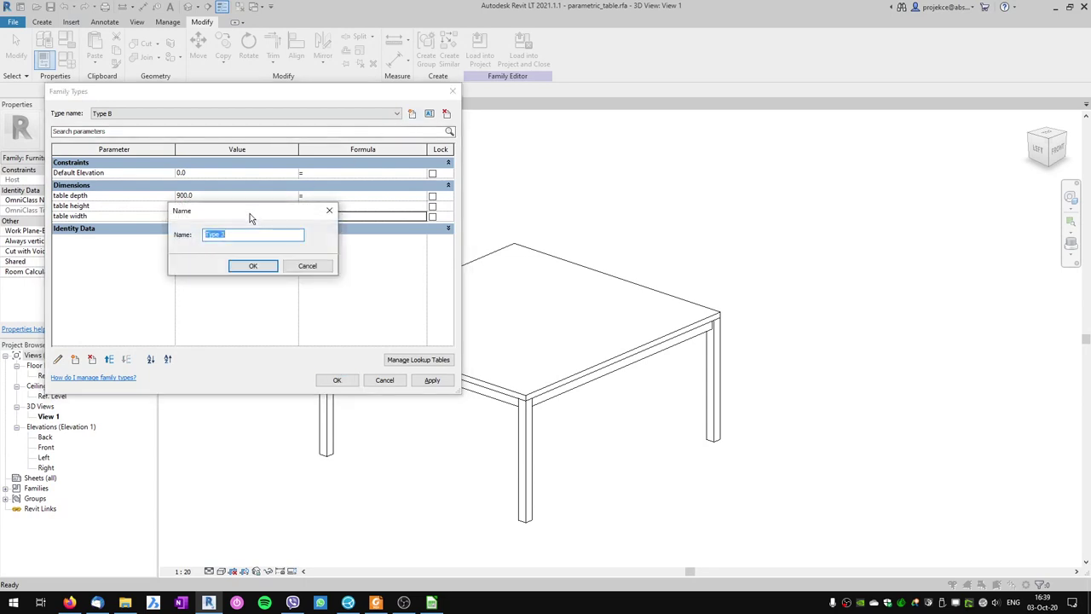
{"action": "type", "text": "Type 3C"}
{"action": "left_click", "coordinate": [251, 267]}
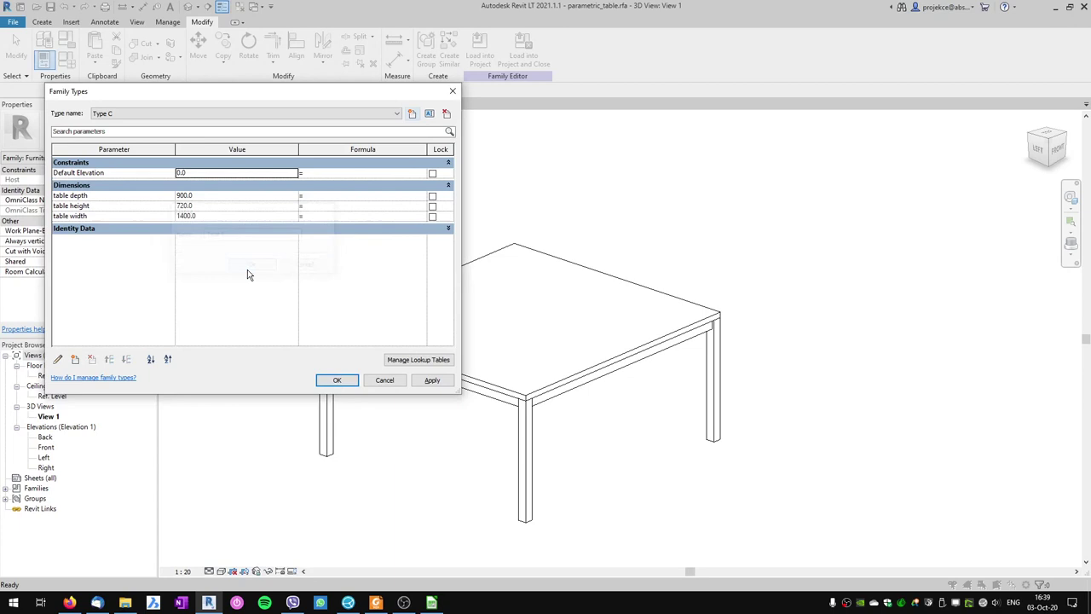
Set Type C's width to 1800 and height to 750, and apply to the model
{"action": "left_click", "coordinate": [218, 216]}
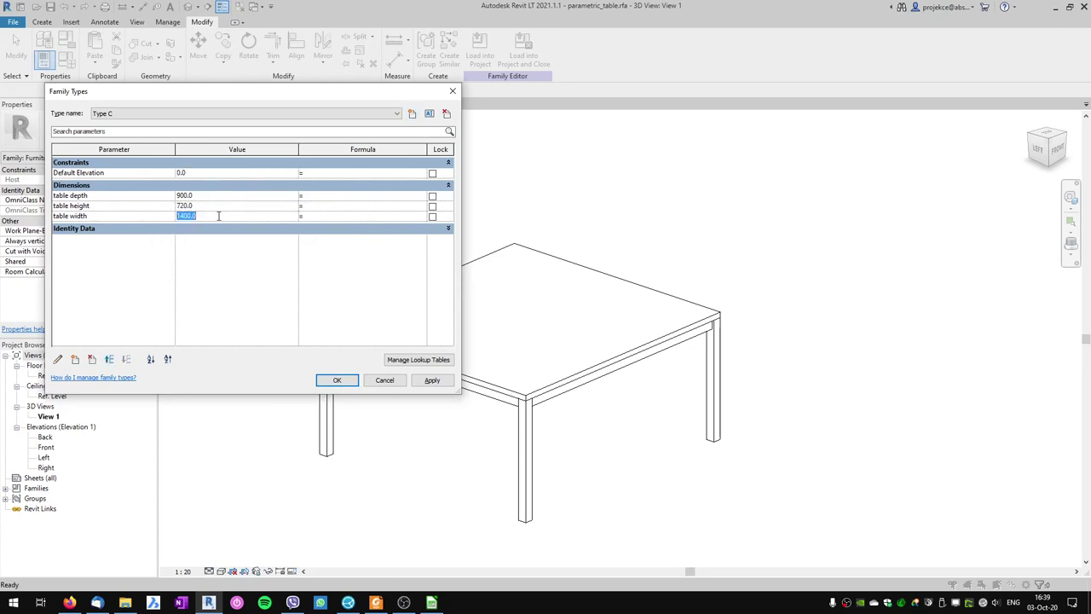
{"action": "type", "text": "1800"}
{"action": "left_click", "coordinate": [218, 206]}
{"action": "type", "text": "750"}
{"action": "key", "text": "Tab"}
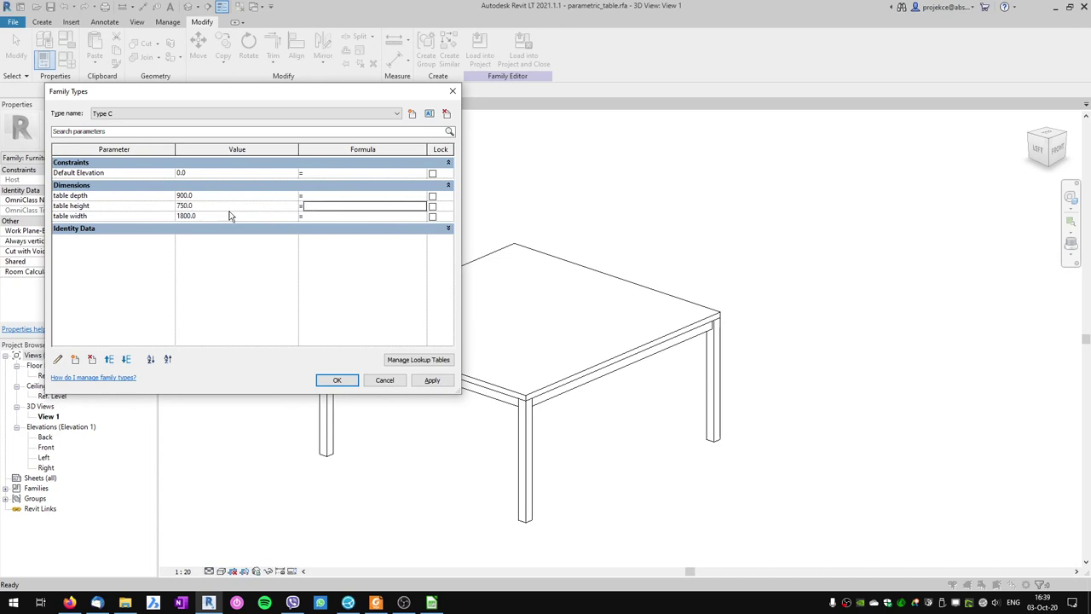
{"action": "left_click", "coordinate": [425, 385]}
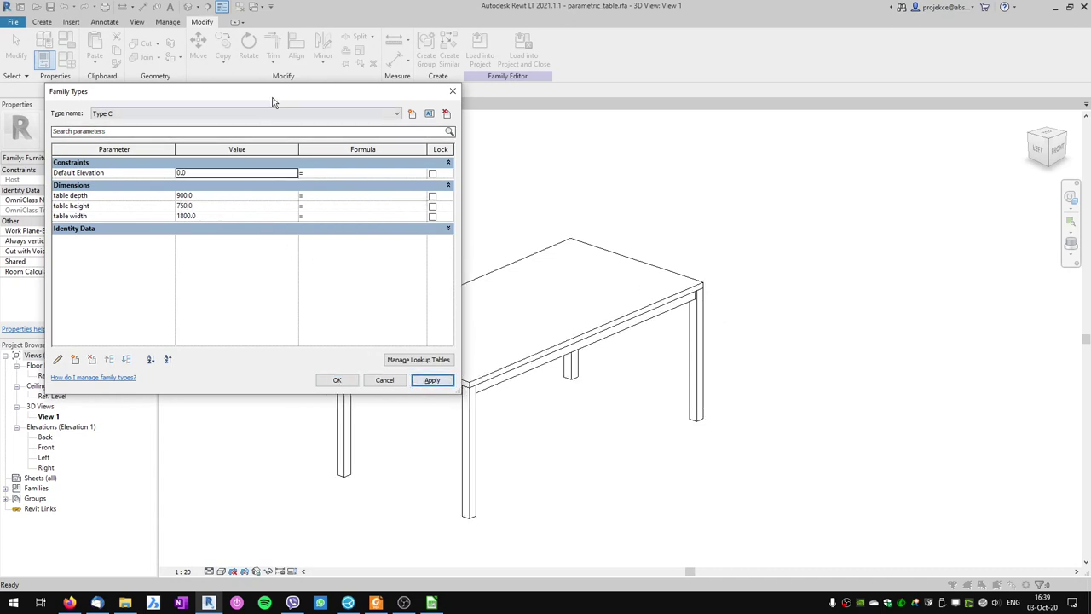
{"action": "left_click_drag", "start_coordinate": [266, 91], "coordinate": [232, 53]}
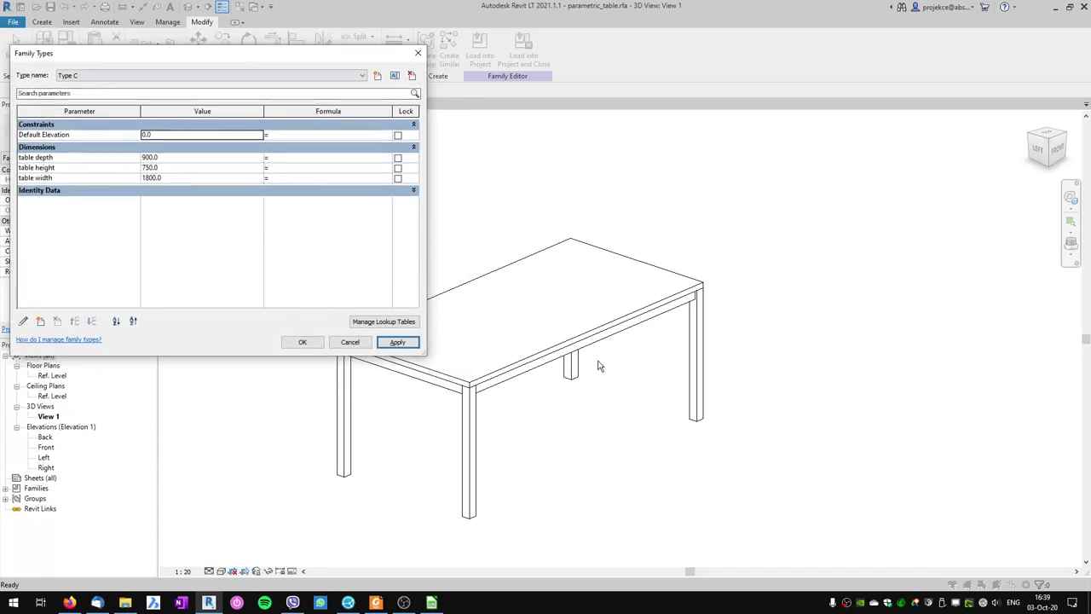
Apply Type B, then Type A, to compare their sizes on the model
{"action": "left_click", "coordinate": [157, 78]}
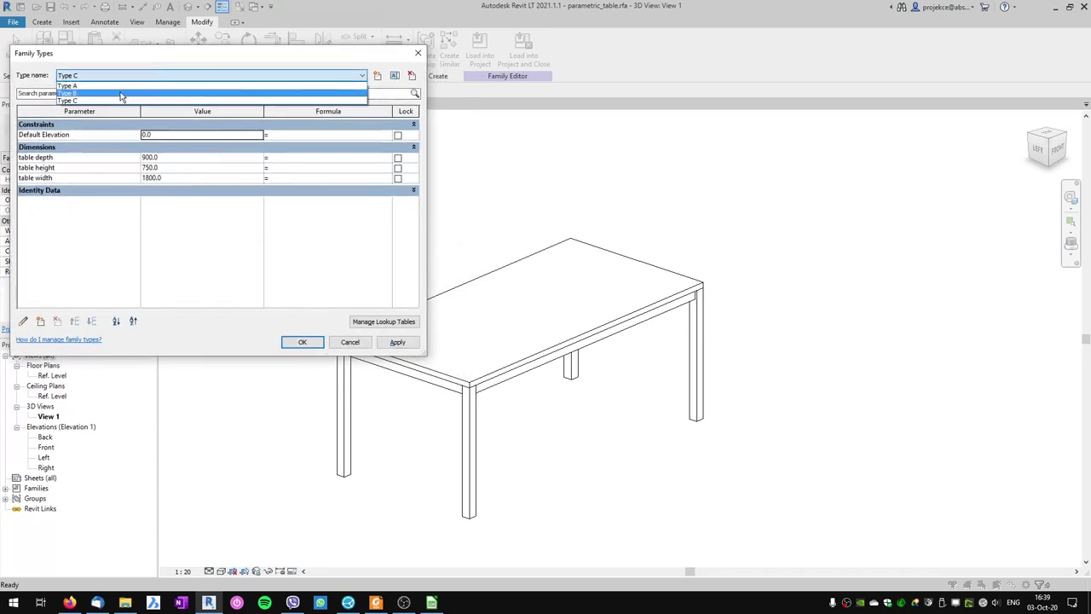
{"action": "left_click", "coordinate": [121, 95]}
{"action": "left_click", "coordinate": [398, 342]}
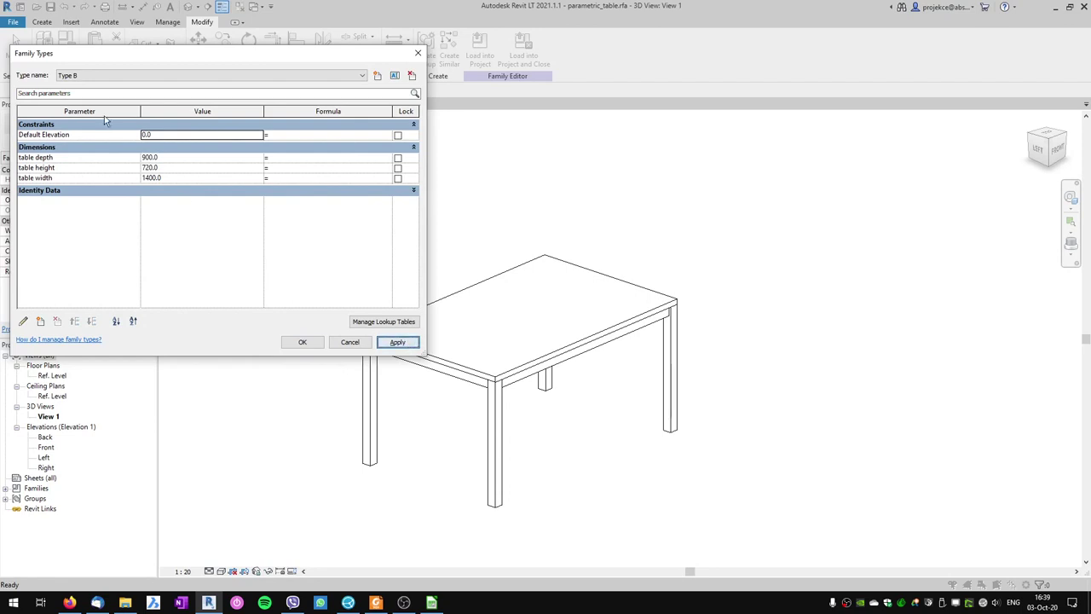
{"action": "left_click", "coordinate": [102, 77]}
{"action": "left_click", "coordinate": [97, 85]}
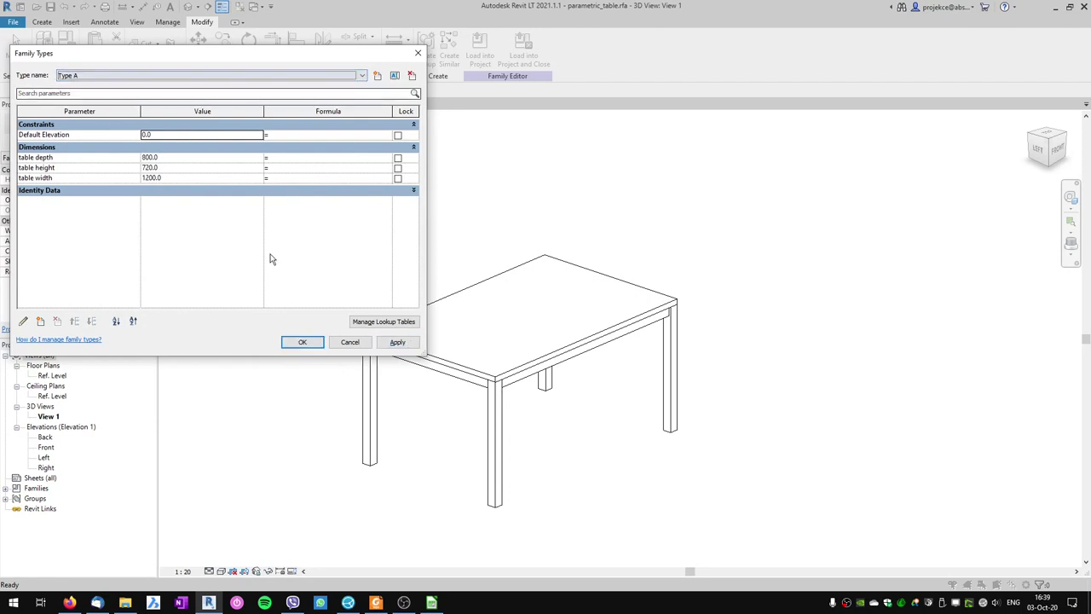
{"action": "left_click", "coordinate": [397, 341]}
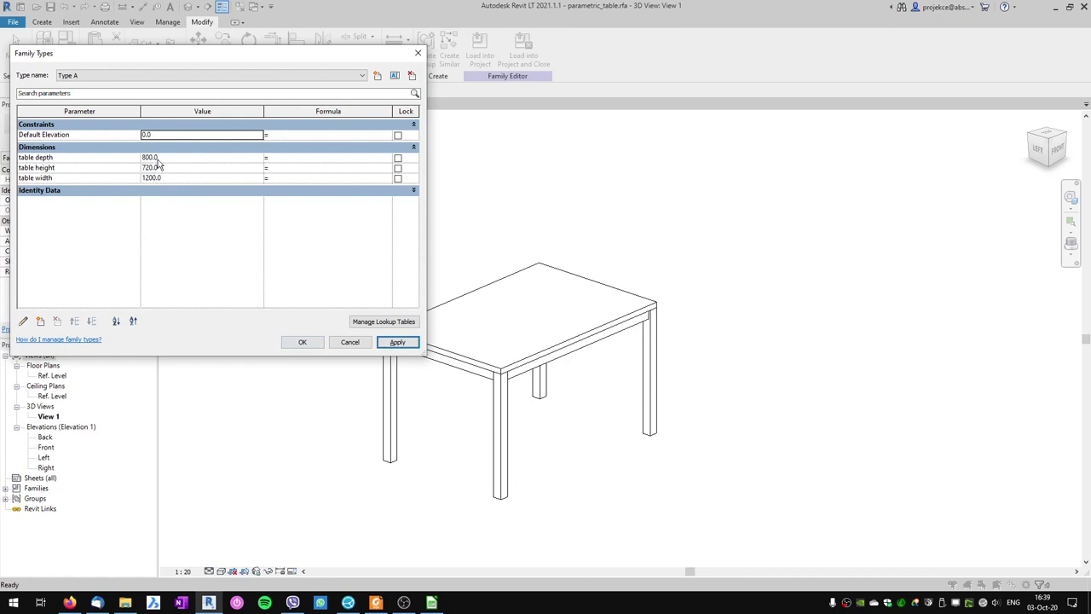
Apply Type B and Type A again, then close Family Types with Type A active
{"action": "left_click", "coordinate": [108, 75]}
{"action": "left_click", "coordinate": [90, 95]}
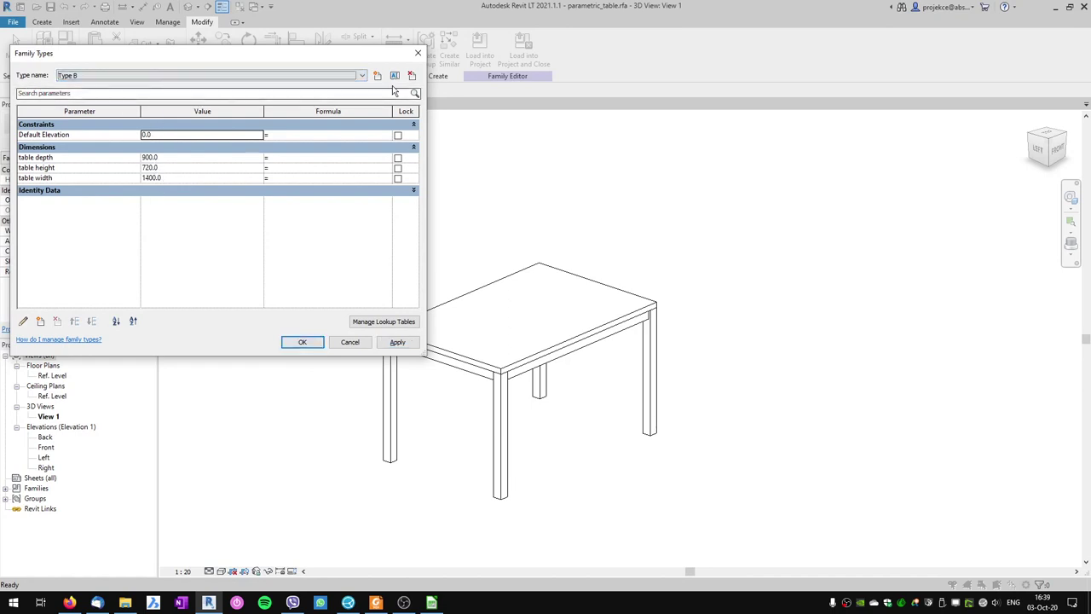
{"action": "left_click", "coordinate": [397, 342]}
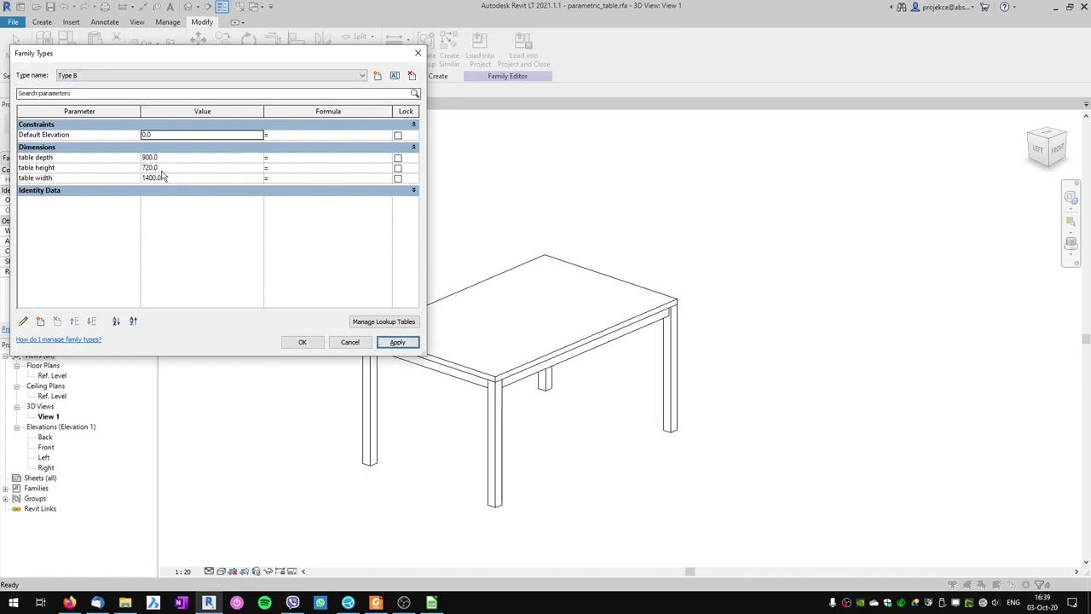
{"action": "left_click", "coordinate": [148, 76]}
{"action": "left_click", "coordinate": [94, 85]}
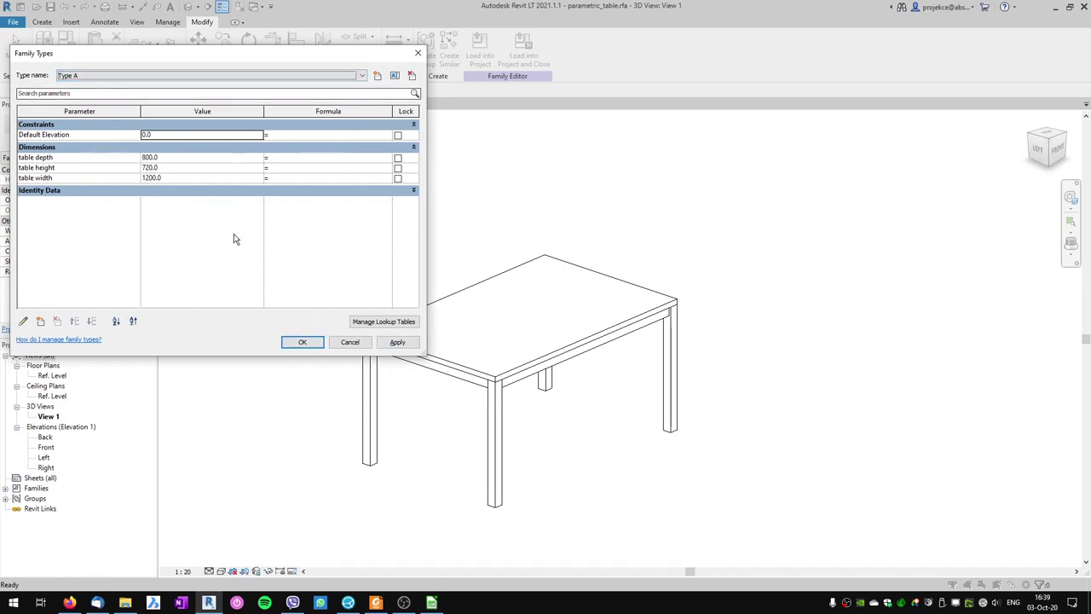
{"action": "left_click", "coordinate": [397, 342]}
{"action": "left_click", "coordinate": [307, 341]}
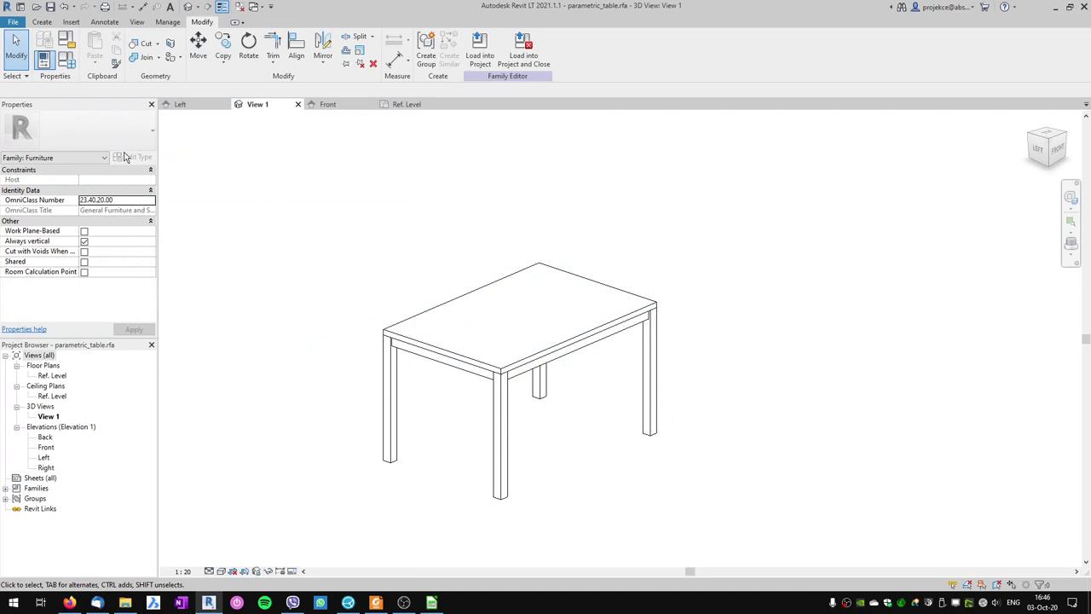
Create a new project from the Metric-Architectural template
{"action": "left_click", "coordinate": [13, 22]}
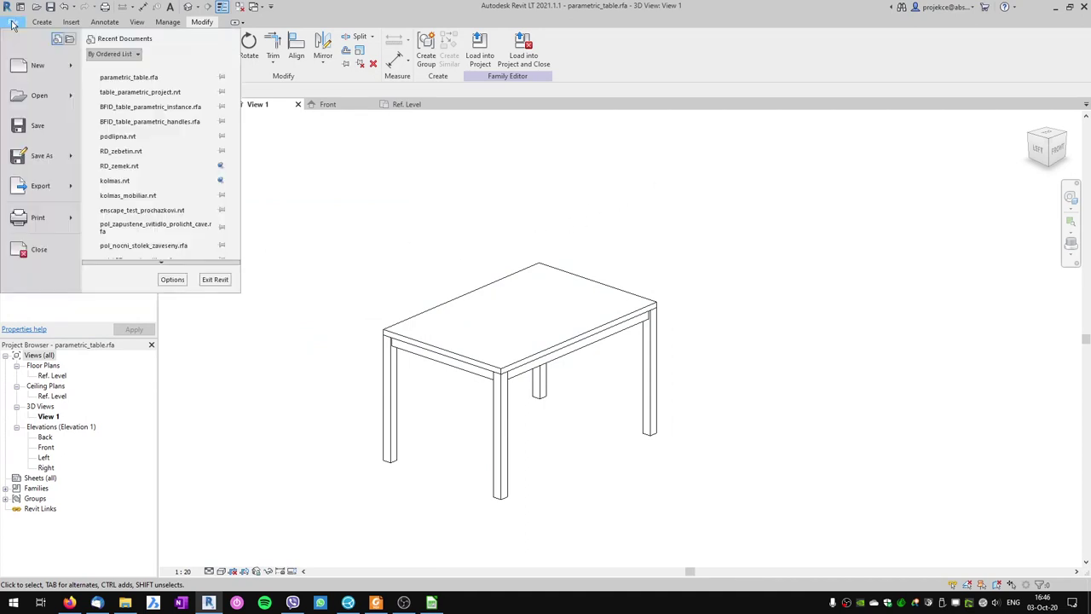
{"action": "mouse_move", "coordinate": [37, 66]}
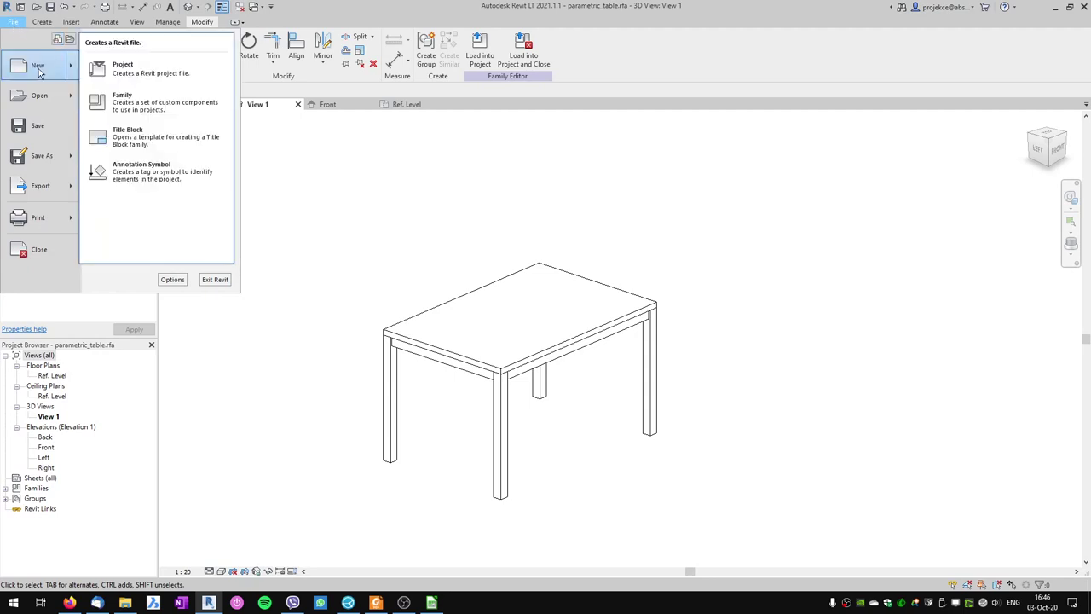
{"action": "left_click", "coordinate": [119, 68]}
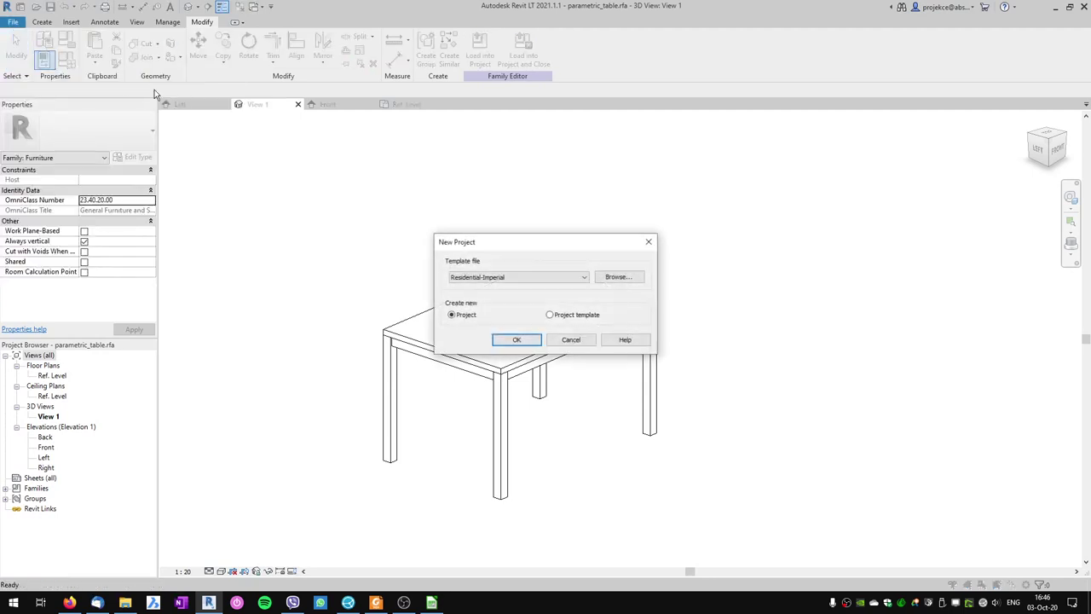
{"action": "left_click", "coordinate": [517, 277]}
{"action": "left_click", "coordinate": [498, 310]}
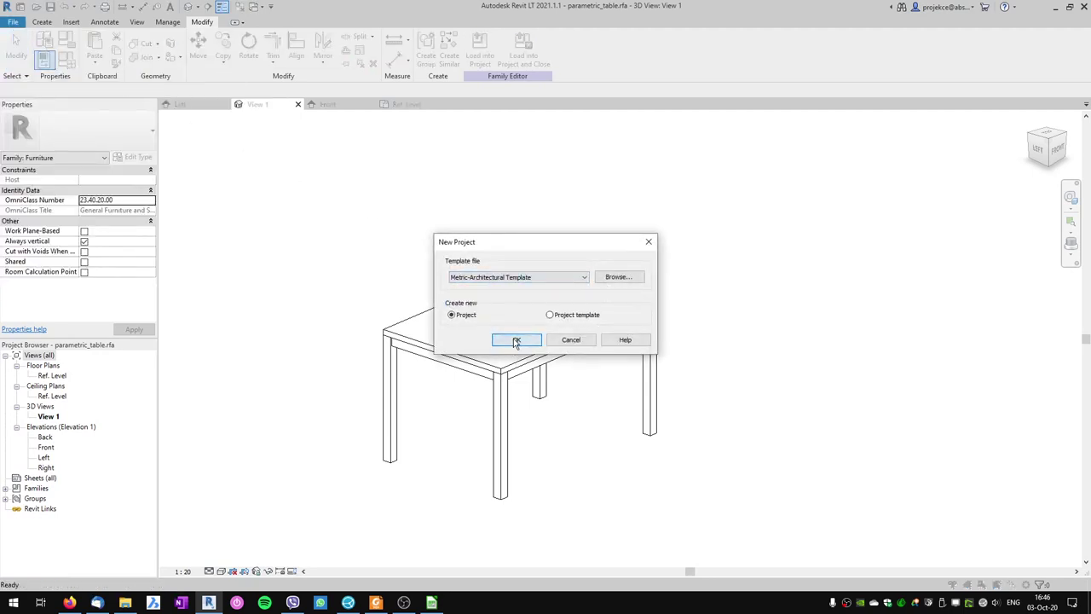
{"action": "left_click", "coordinate": [515, 339]}
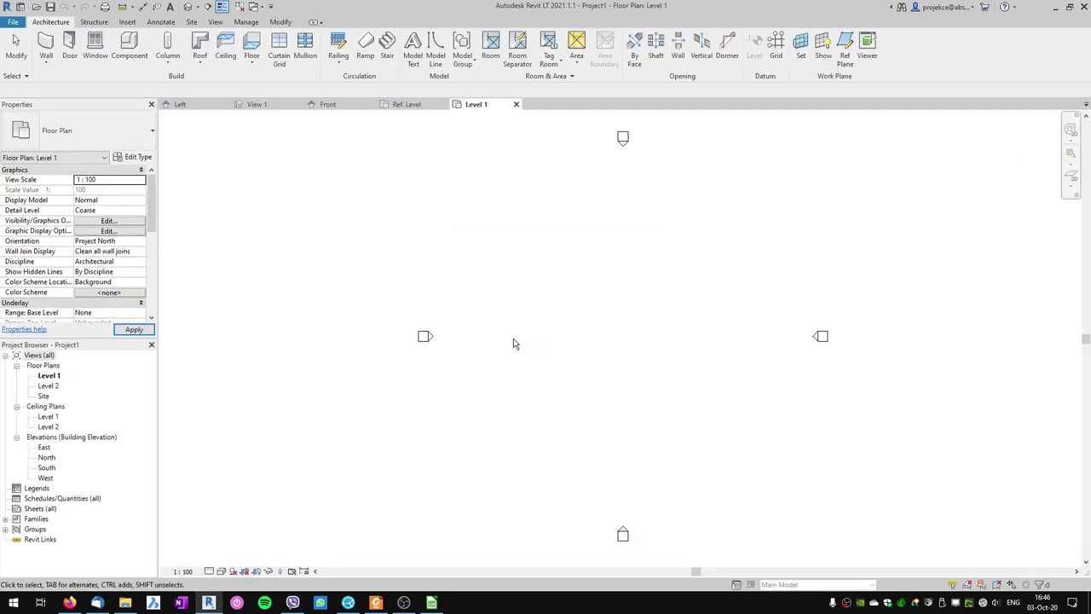
Draw a 25000 × 12000 rectangular floor, then return to the table family's plan
{"action": "left_click", "coordinate": [251, 47]}
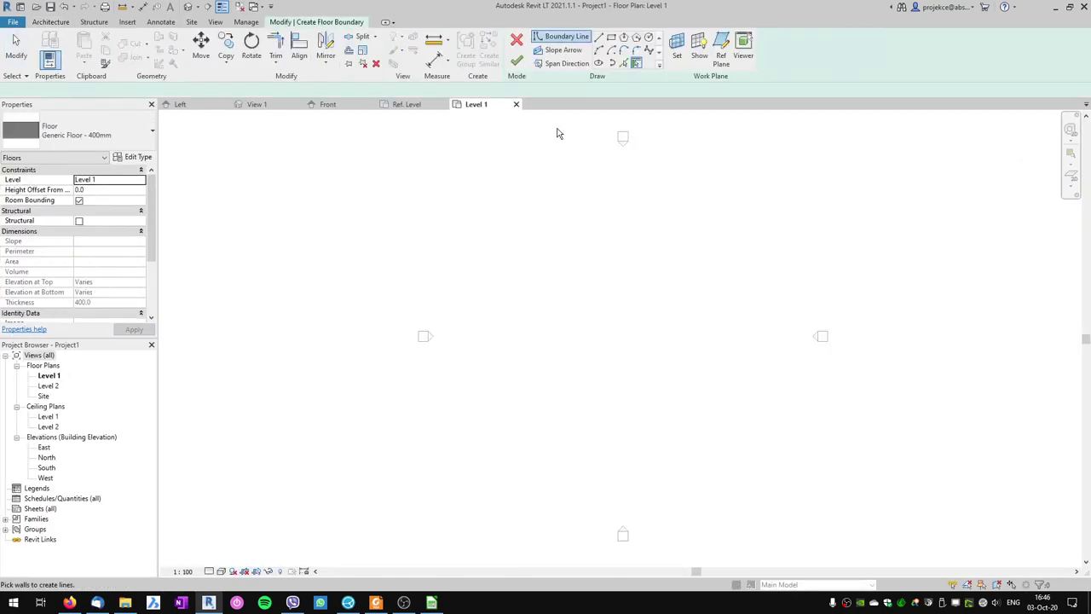
{"action": "left_click", "coordinate": [529, 302]}
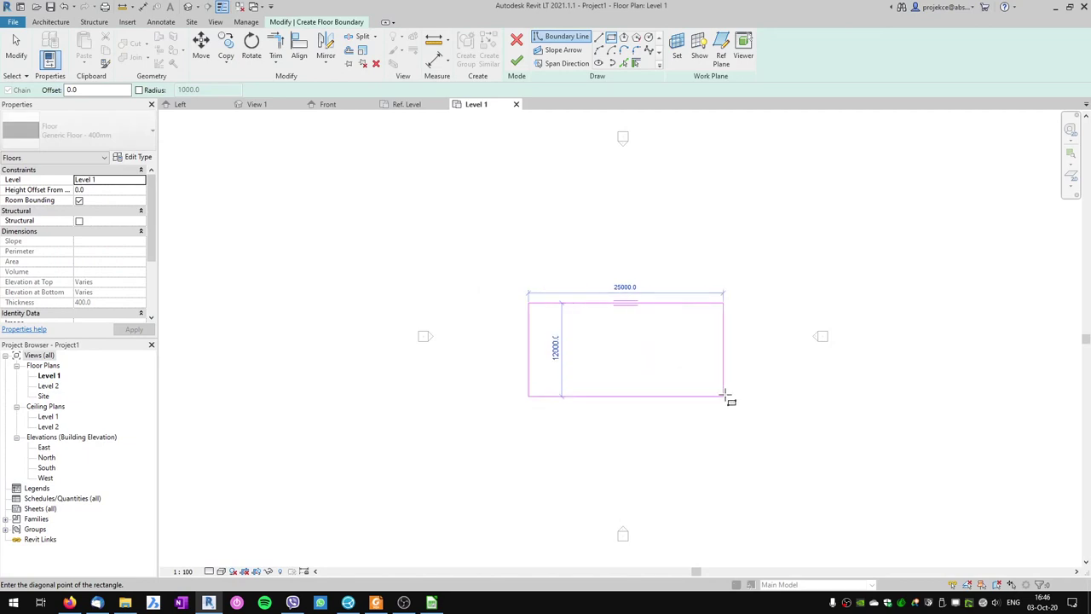
{"action": "left_click", "coordinate": [723, 396]}
{"action": "left_click", "coordinate": [516, 62]}
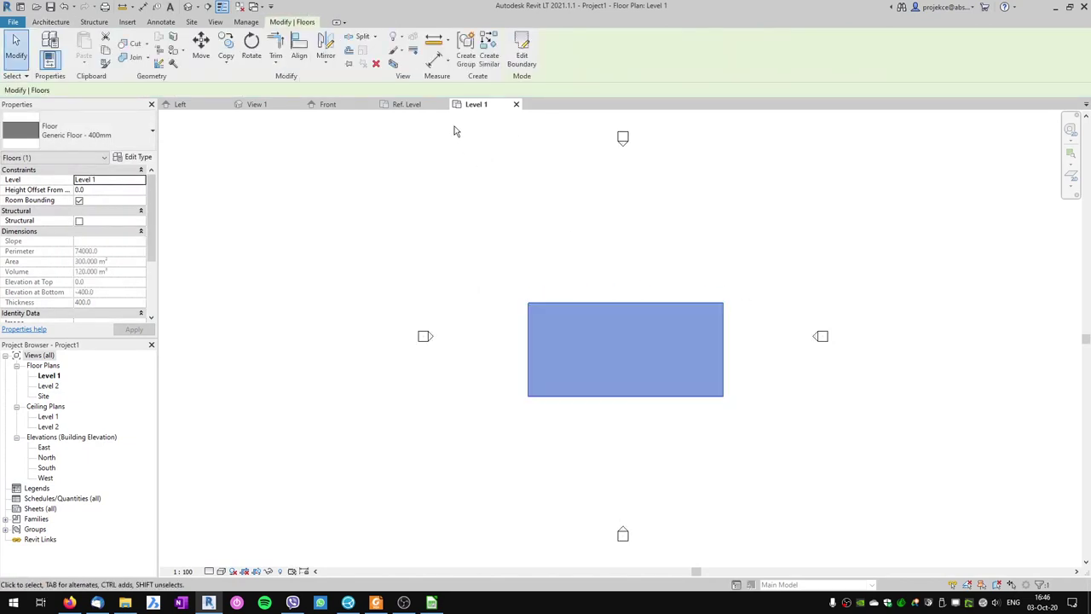
{"action": "left_click", "coordinate": [406, 106]}
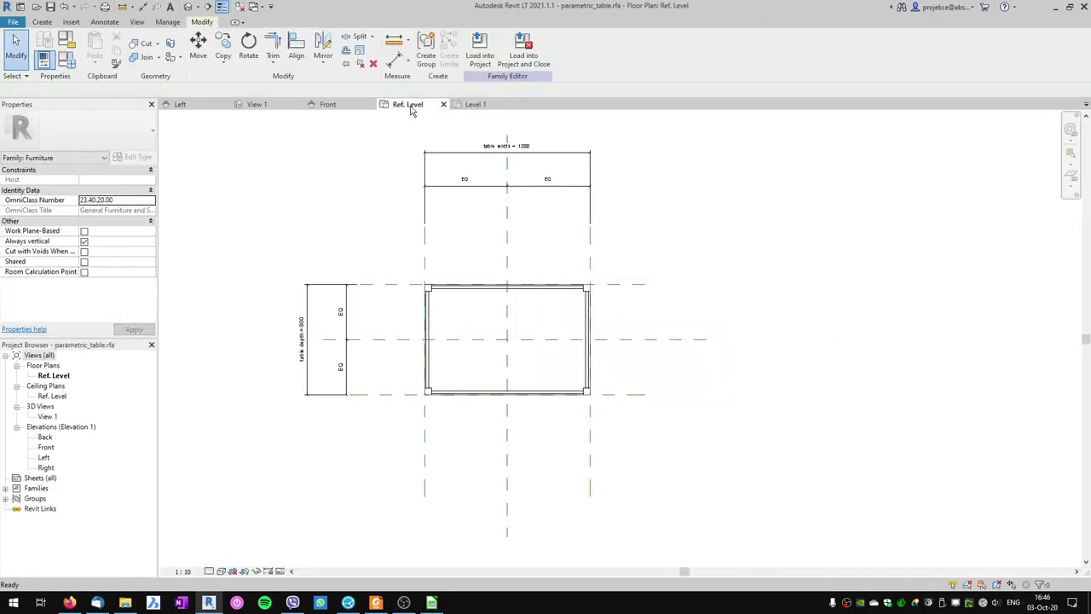
Load the table family into the project and place one table on the floor
{"action": "left_click", "coordinate": [479, 47]}
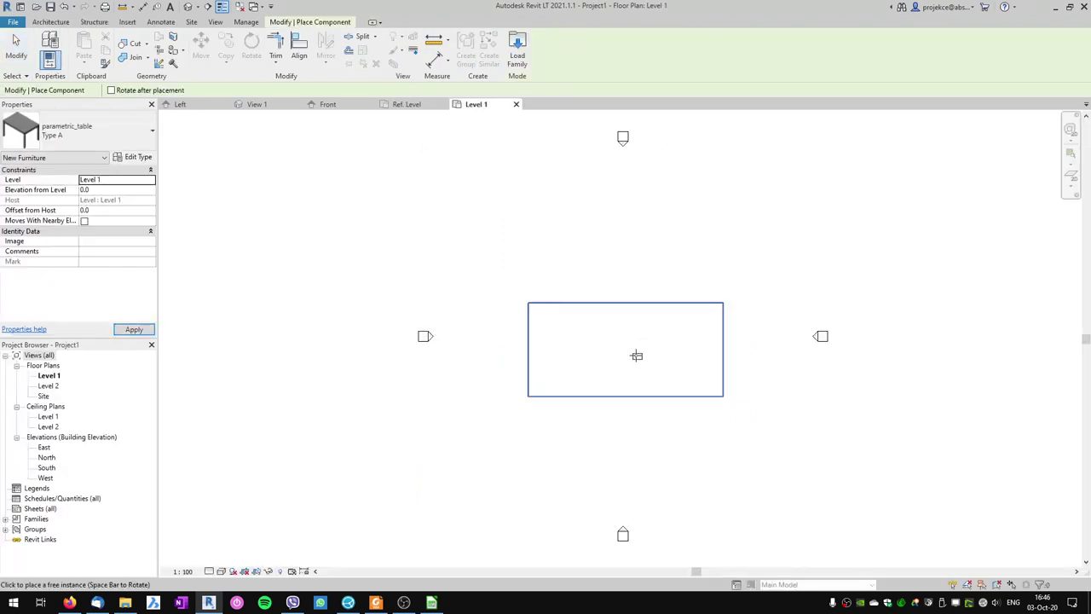
{"action": "left_click", "coordinate": [598, 346]}
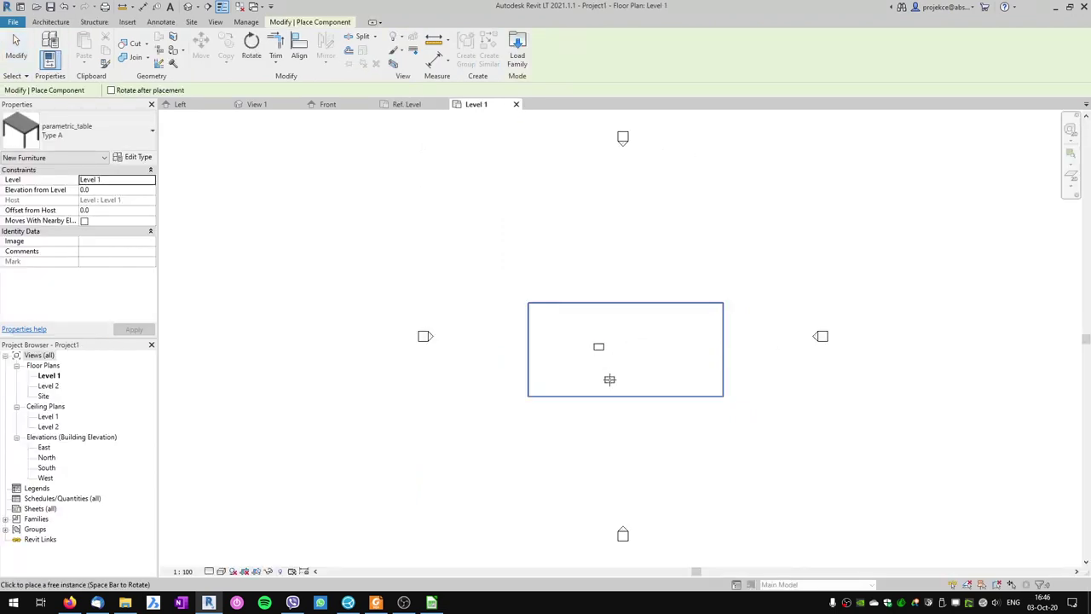
{"action": "key", "text": "Escape"}
{"action": "key", "text": "Escape"}
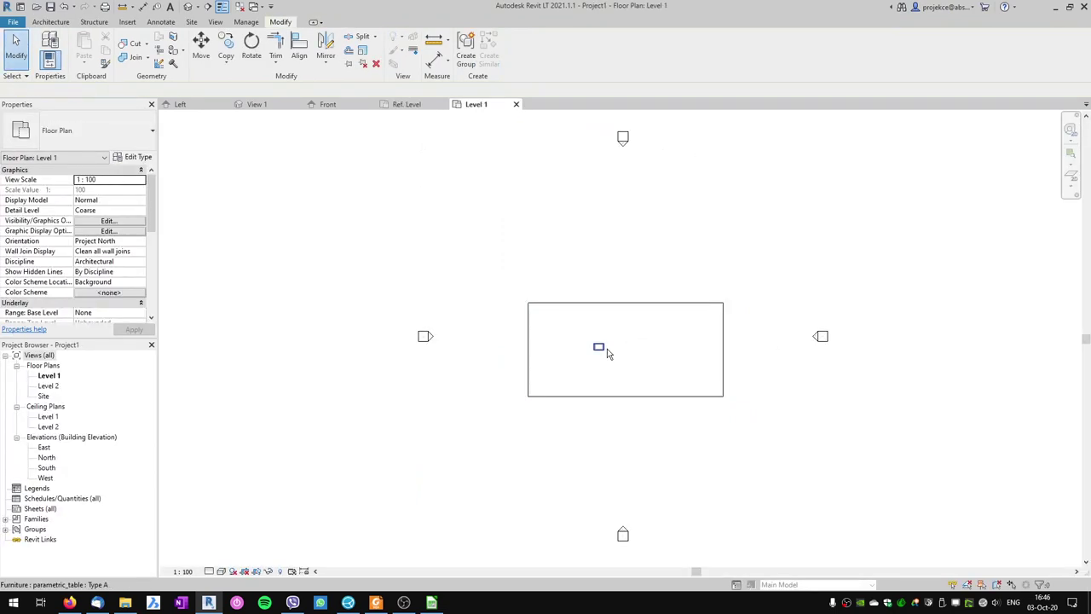
{"action": "scroll", "coordinate": [608, 355], "scroll_direction": "up", "scroll_amount": 5}
{"action": "scroll", "coordinate": [605, 353], "scroll_direction": "up", "scroll_amount": 3}
{"action": "middle_click_drag", "start_coordinate": [592, 353], "coordinate": [597, 383]}
{"action": "scroll", "coordinate": [595, 382], "scroll_direction": "down", "scroll_amount": 1}
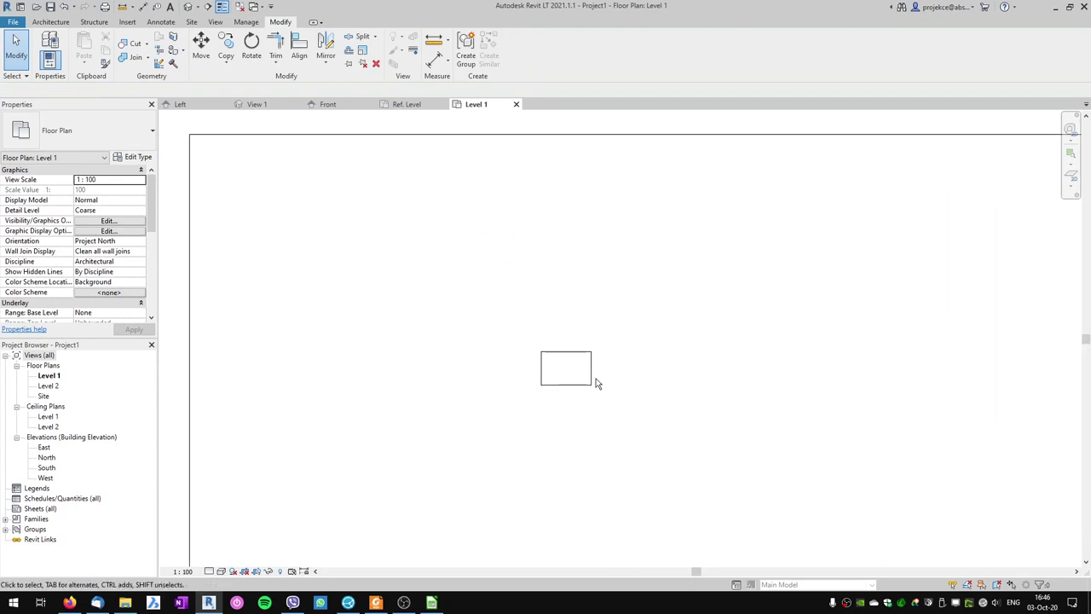
Switch the placed table to Type C
{"action": "left_click", "coordinate": [579, 362]}
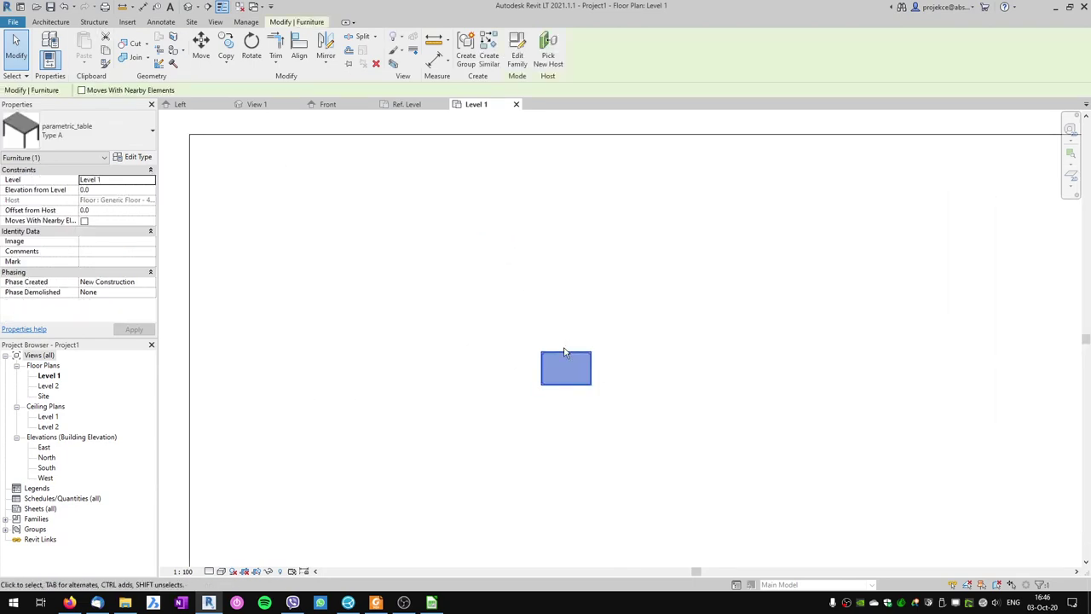
{"action": "left_click", "coordinate": [123, 134]}
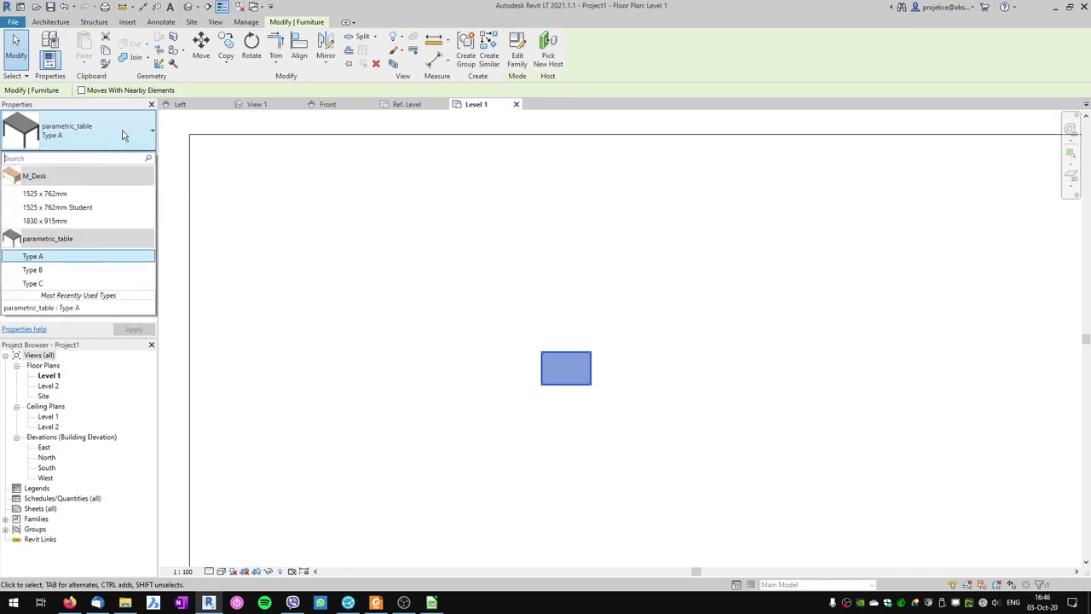
{"action": "left_click", "coordinate": [53, 270]}
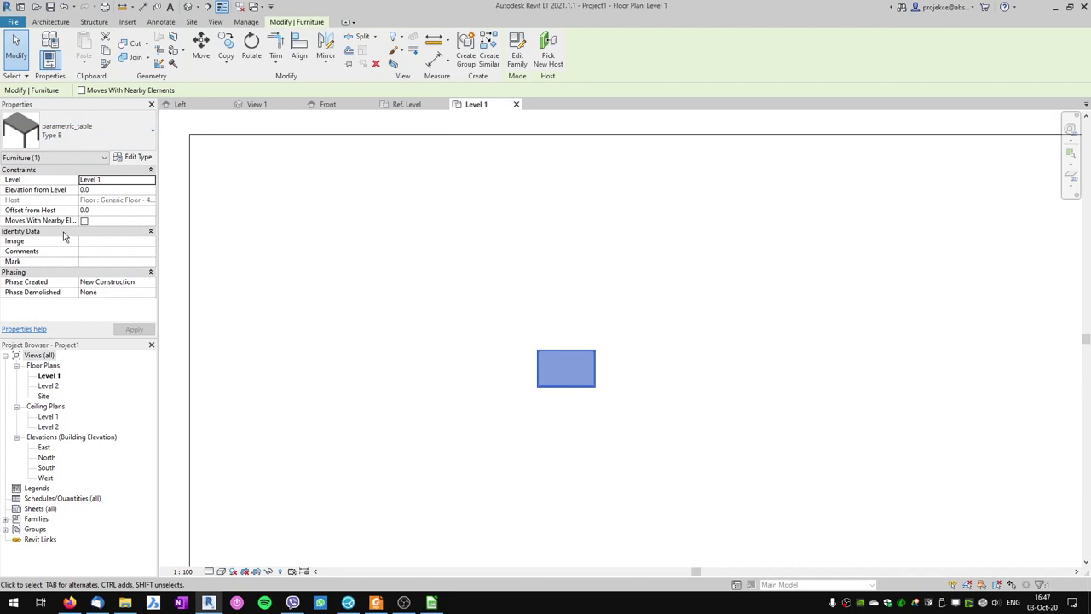
{"action": "left_click", "coordinate": [60, 141]}
{"action": "left_click", "coordinate": [51, 282]}
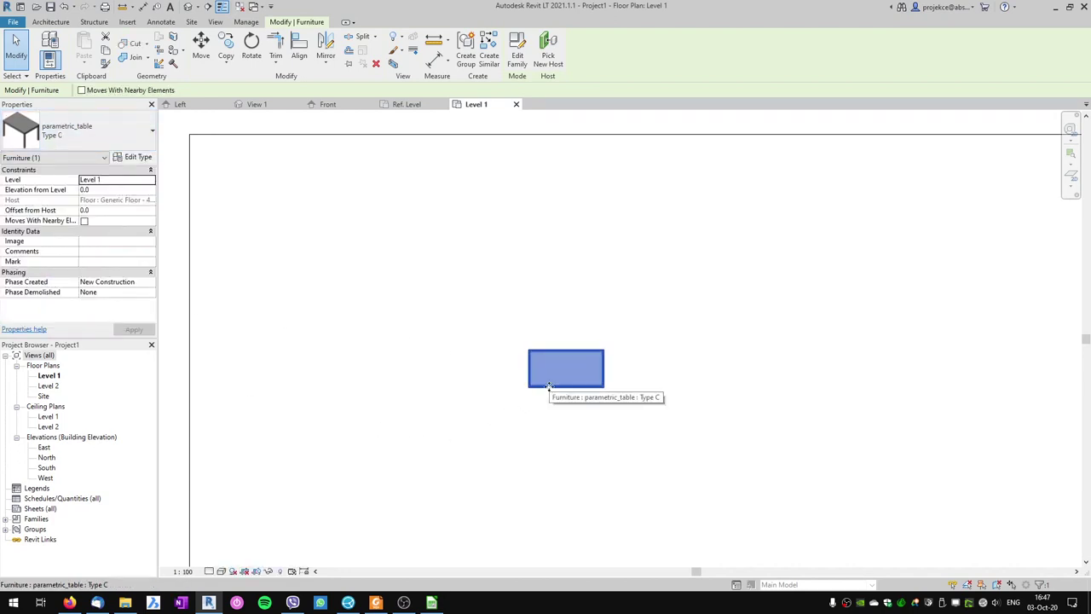
Copy the table twice downward to form a column of three tables
{"action": "key", "text": "c"}
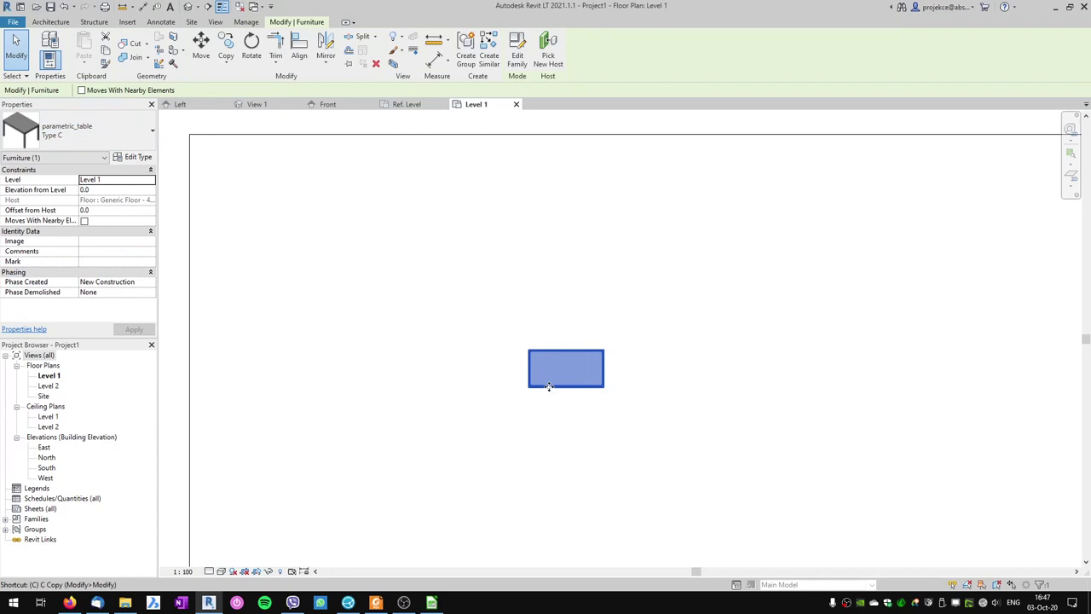
{"action": "left_click", "coordinate": [226, 45]}
{"action": "key", "text": "Escape"}
{"action": "key", "text": "Escape"}
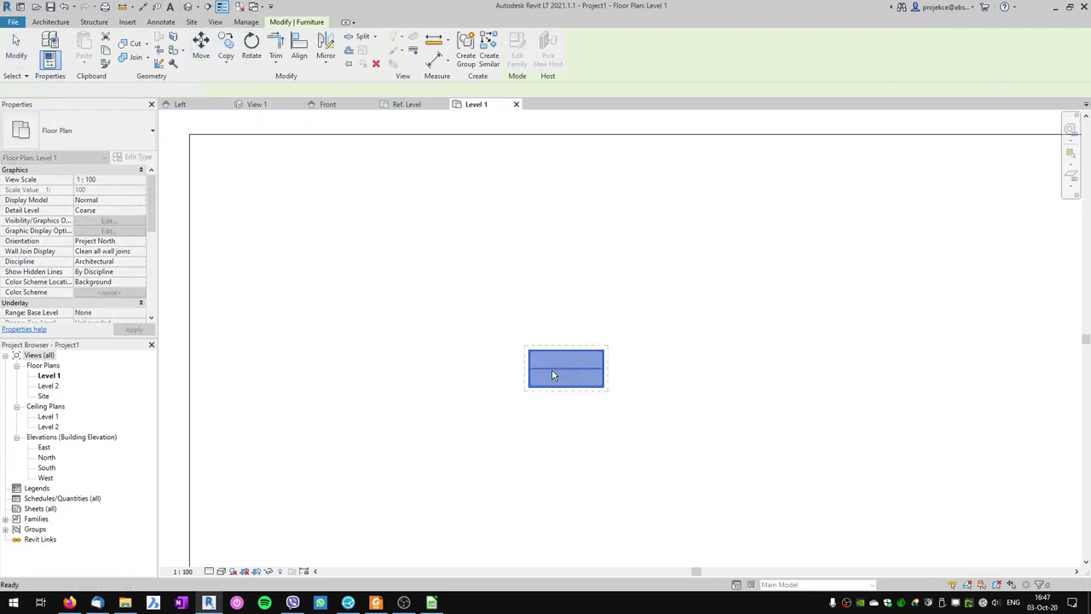
{"action": "left_click", "coordinate": [560, 351]}
{"action": "left_click", "coordinate": [225, 44]}
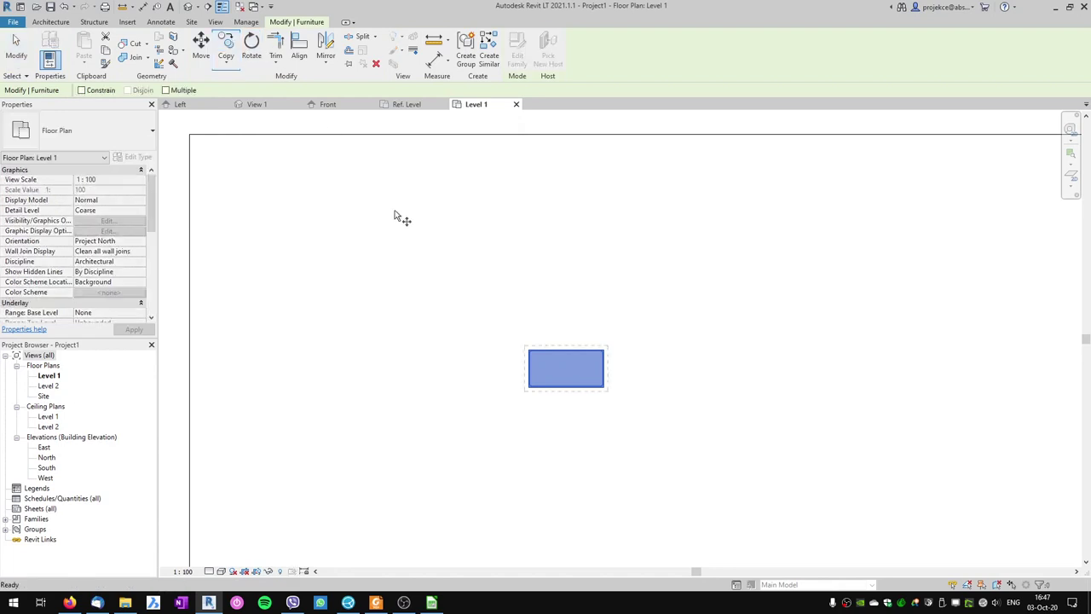
{"action": "left_click", "coordinate": [543, 352]}
{"action": "left_click", "coordinate": [543, 440]}
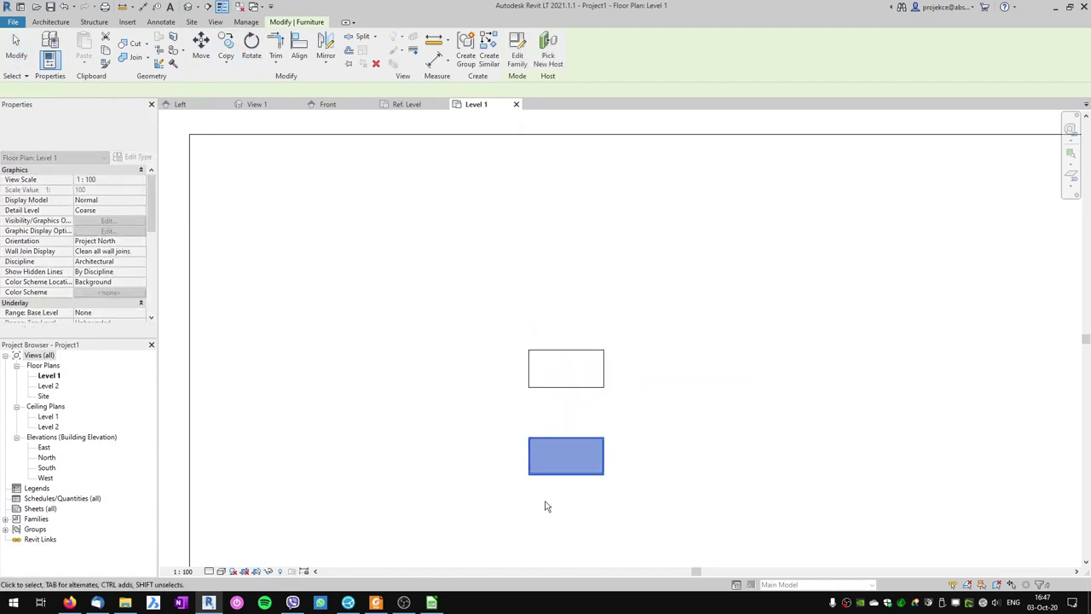
{"action": "left_click", "coordinate": [201, 49]}
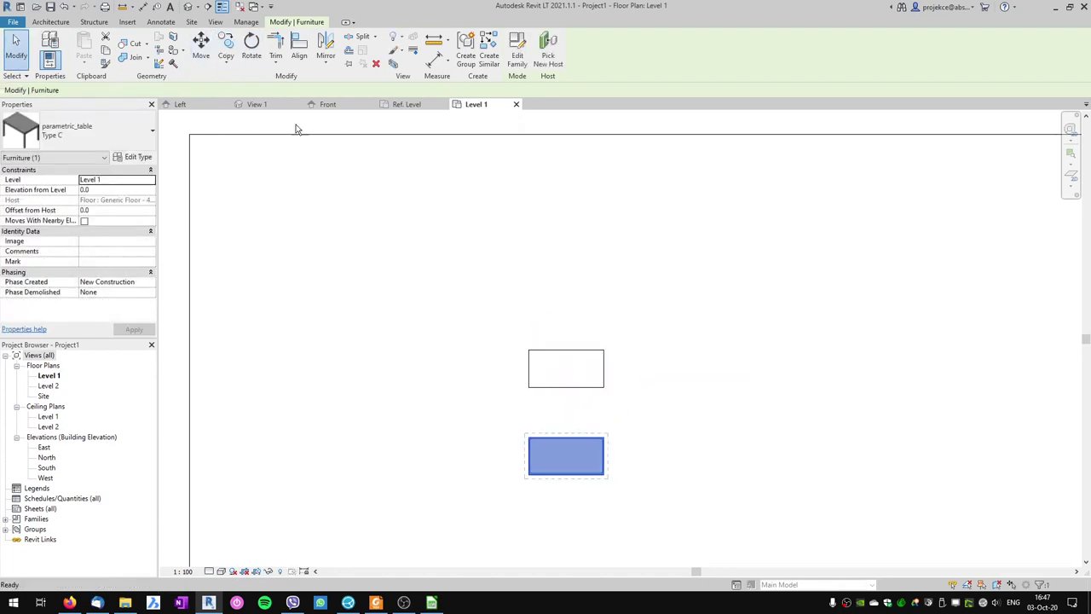
{"action": "left_click", "coordinate": [537, 463]}
{"action": "left_click", "coordinate": [530, 523]}
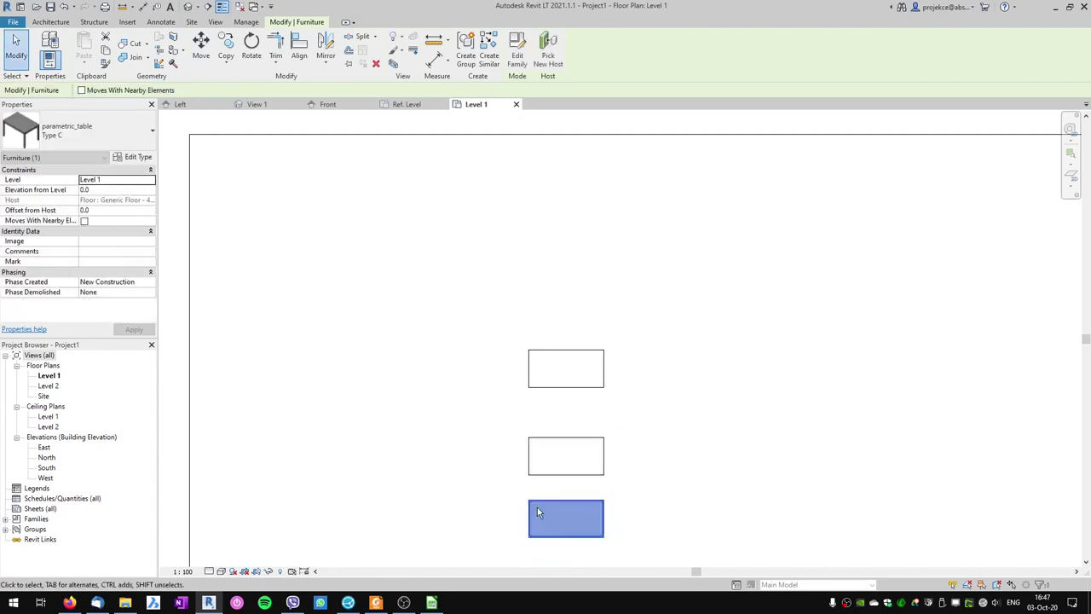
{"action": "key", "text": "Escape"}
Set the middle table to Type A and the bottom table to Type B
{"action": "left_click", "coordinate": [540, 472]}
{"action": "left_click", "coordinate": [119, 123]}
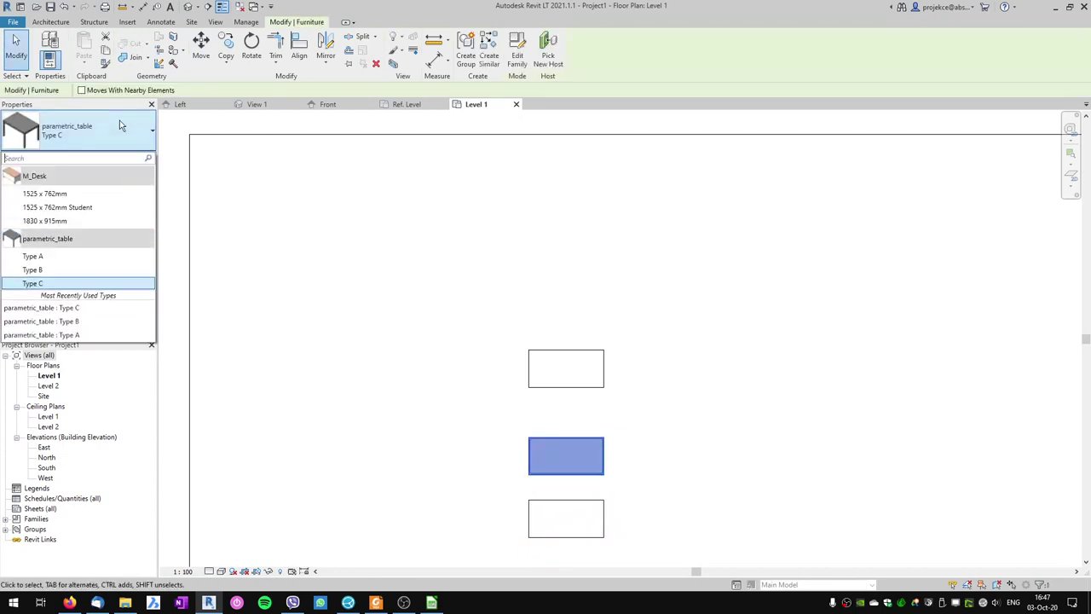
{"action": "left_click", "coordinate": [66, 253]}
{"action": "left_click", "coordinate": [557, 509]}
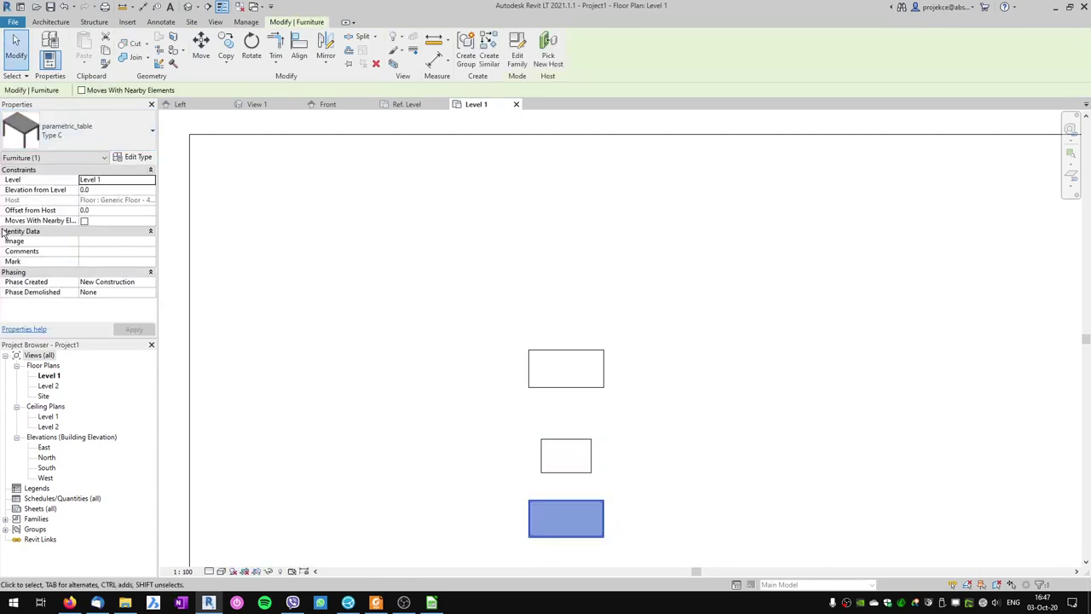
{"action": "left_click", "coordinate": [85, 132]}
{"action": "left_click", "coordinate": [63, 270]}
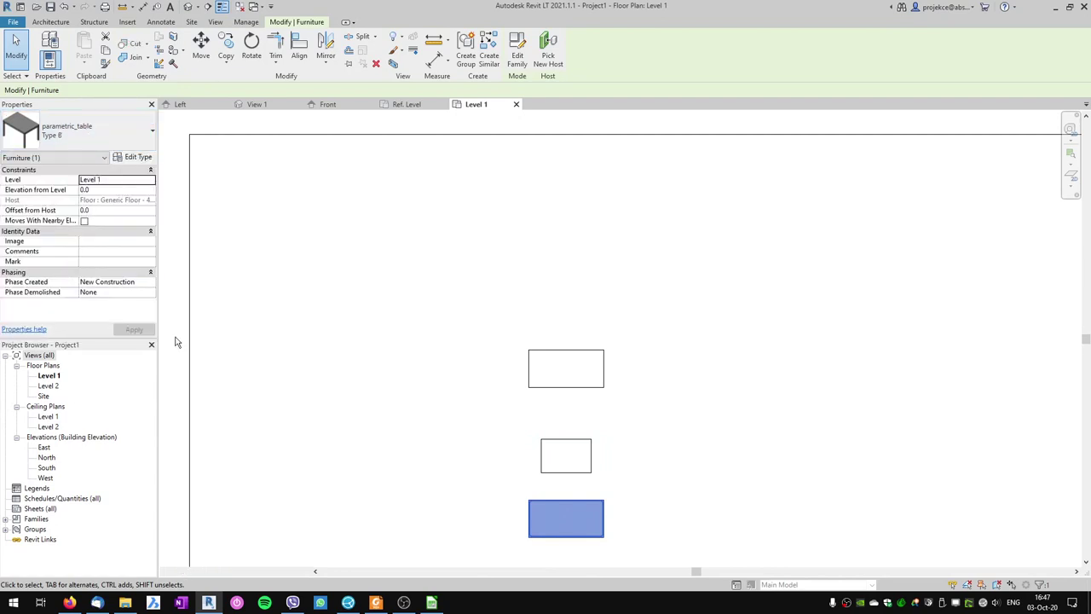
{"action": "left_click", "coordinate": [546, 328]}
Add a 'type parameter' text note above the table column
{"action": "key", "text": "t"}
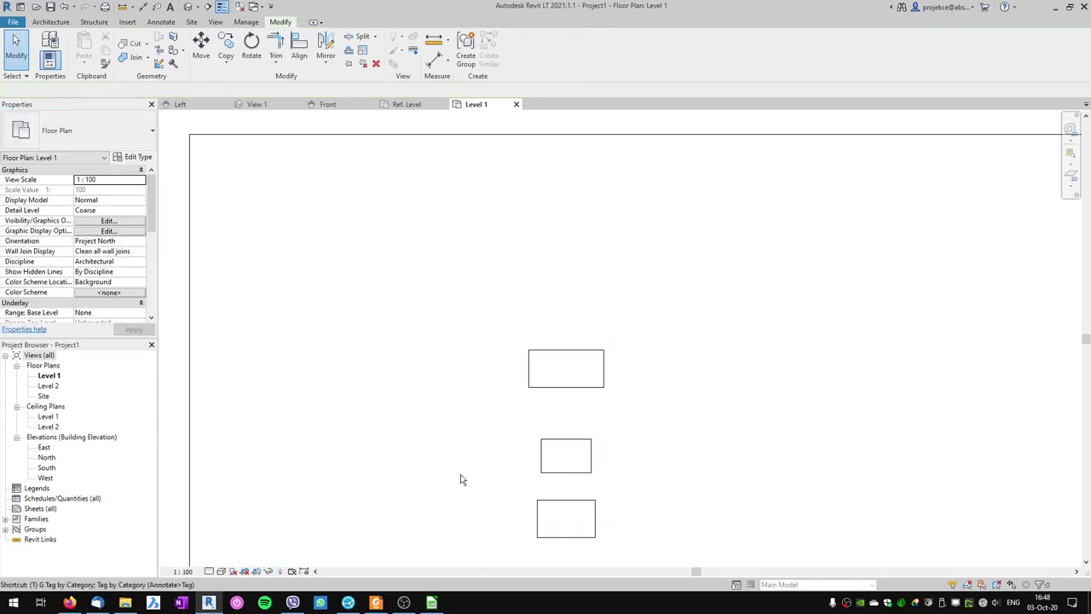
{"action": "key", "text": "x"}
{"action": "left_click", "coordinate": [533, 311]}
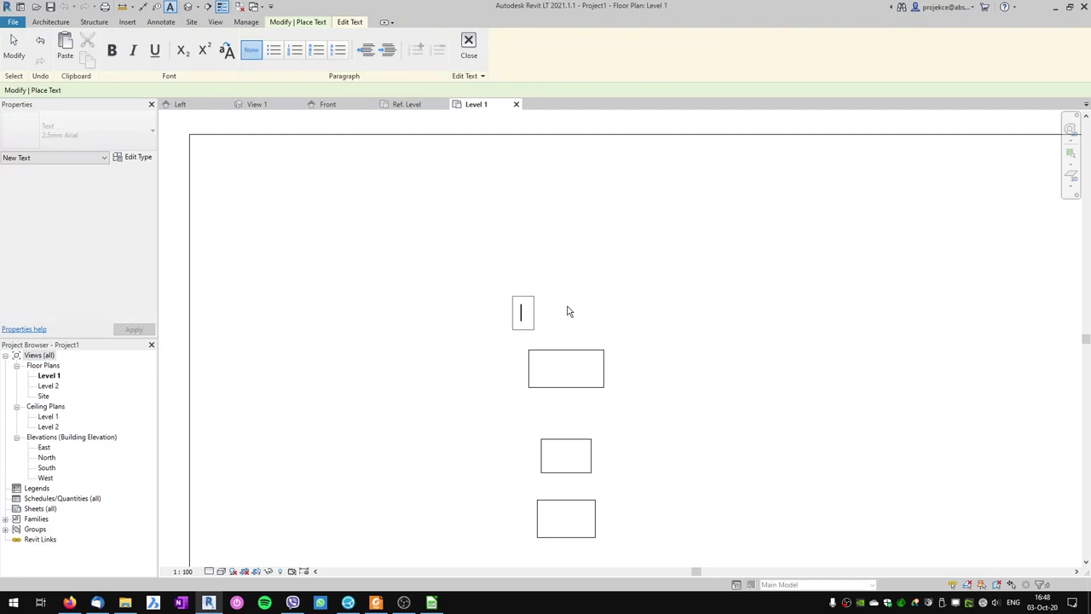
{"action": "type", "text": "type parameter"}
{"action": "left_click", "coordinate": [596, 244]}
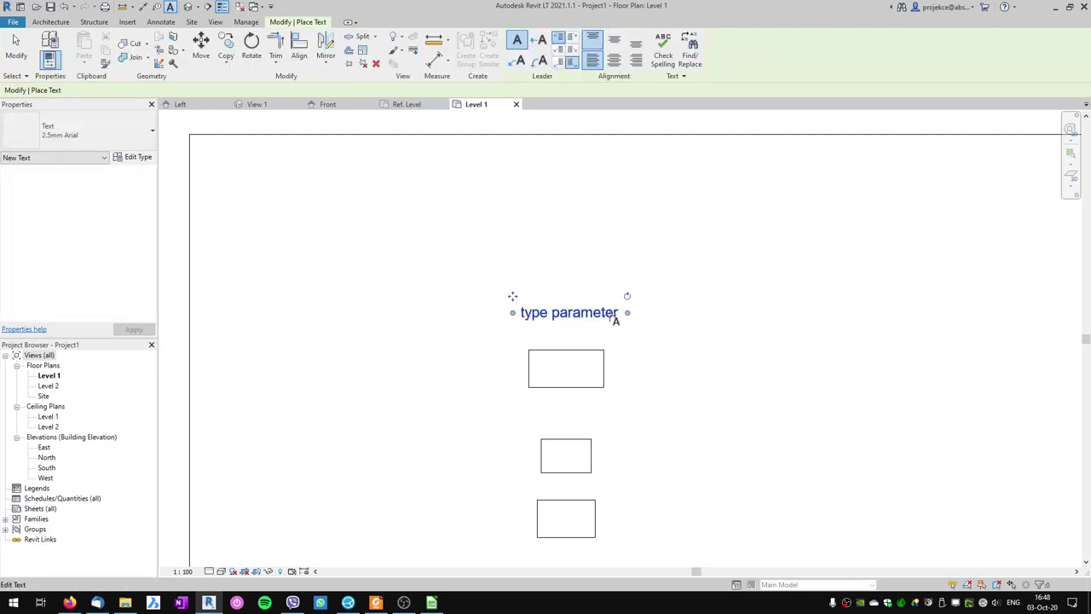
{"action": "key", "text": "Escape"}
{"action": "key", "text": "Escape"}
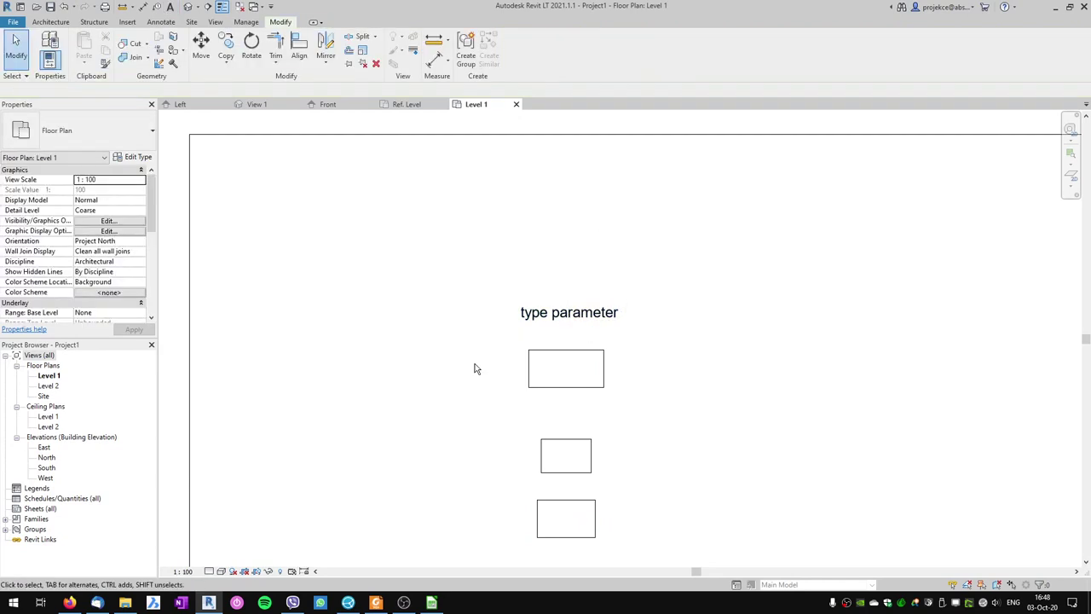
Copy the 'type parameter' label to the right of the tables
{"action": "left_click", "coordinate": [573, 322]}
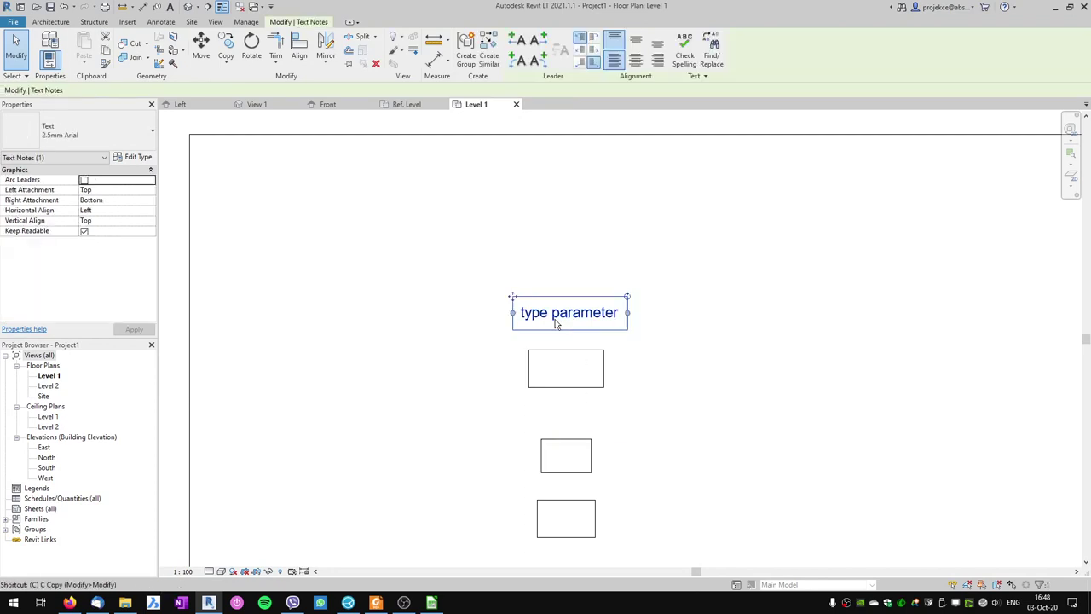
{"action": "key", "text": "Escape"}
{"action": "left_click", "coordinate": [563, 322]}
{"action": "left_click_drag", "start_coordinate": [562, 322], "coordinate": [777, 312], "text": "ctrl"}
{"action": "key", "text": "Escape"}
Change the copied label to 'instance parameter', then return to the table family's plan
{"action": "double_click", "coordinate": [779, 311]}
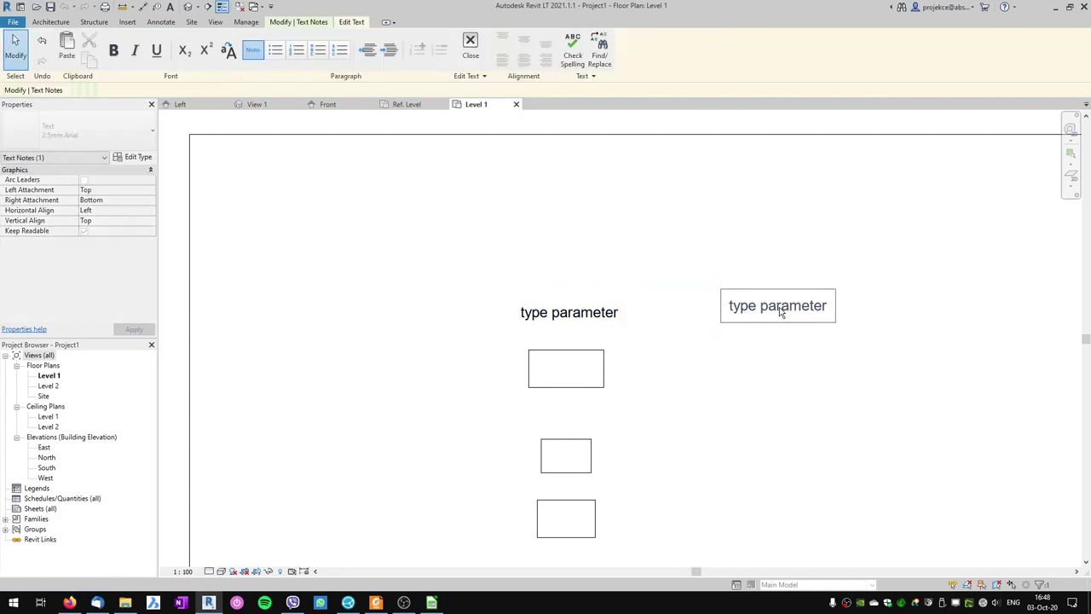
{"action": "key", "text": "Delete"}
{"action": "key", "text": "Delete"}
{"action": "key", "text": "Delete"}
{"action": "key", "text": "Delete"}
{"action": "key", "text": "Delete"}
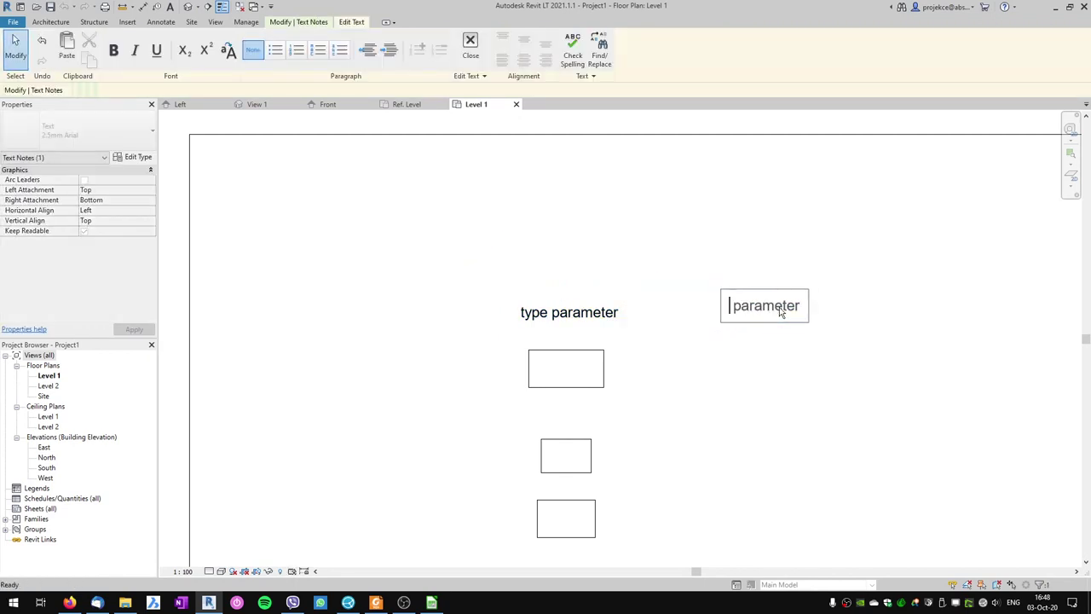
{"action": "type", "text": "instance"}
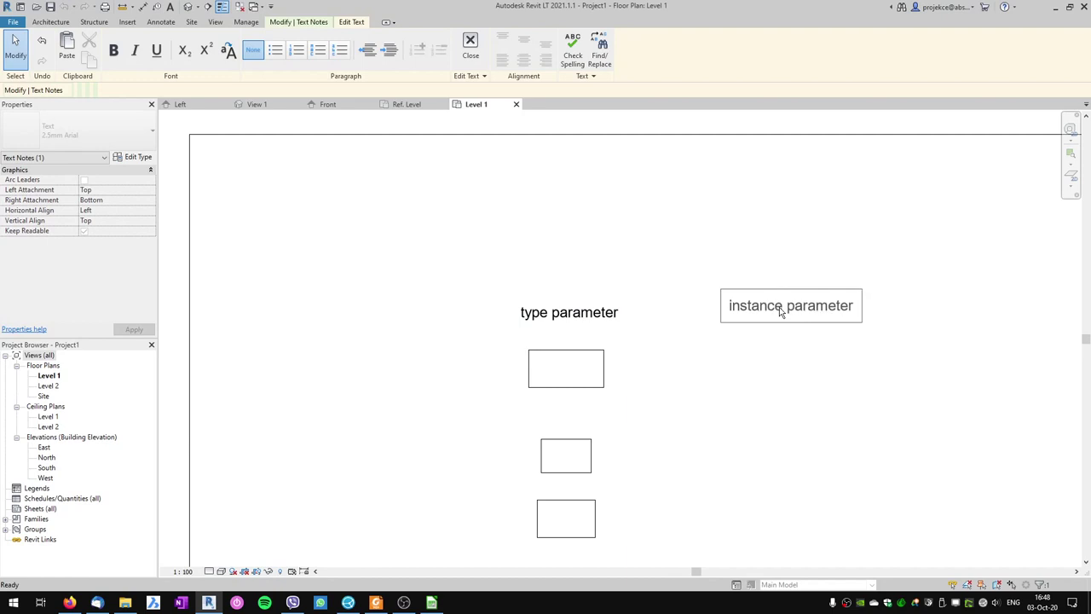
{"action": "left_click", "coordinate": [777, 248]}
{"action": "left_click", "coordinate": [657, 258]}
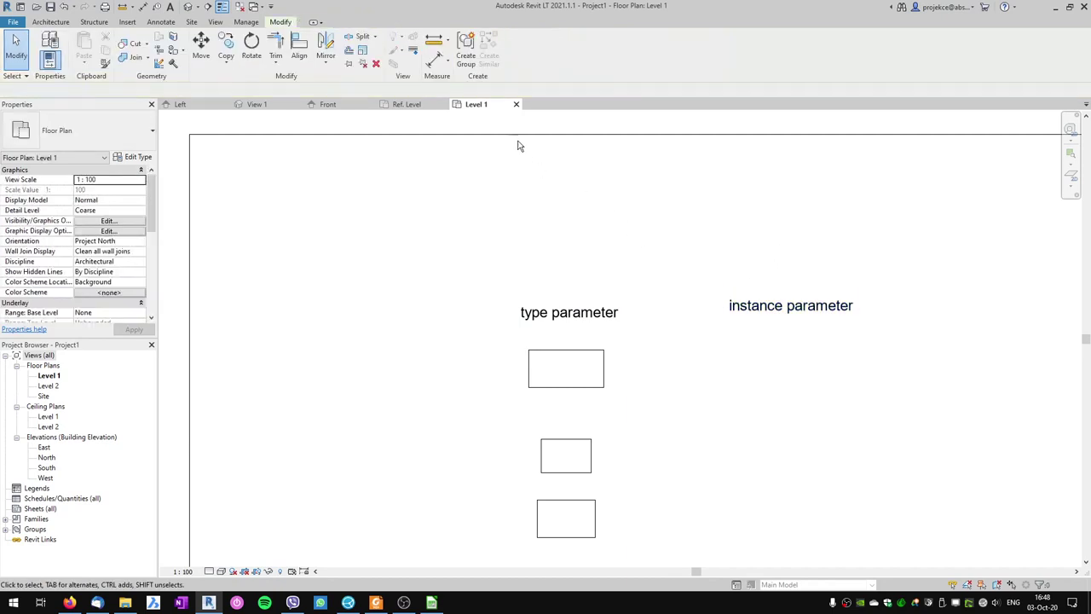
{"action": "left_click", "coordinate": [417, 104]}
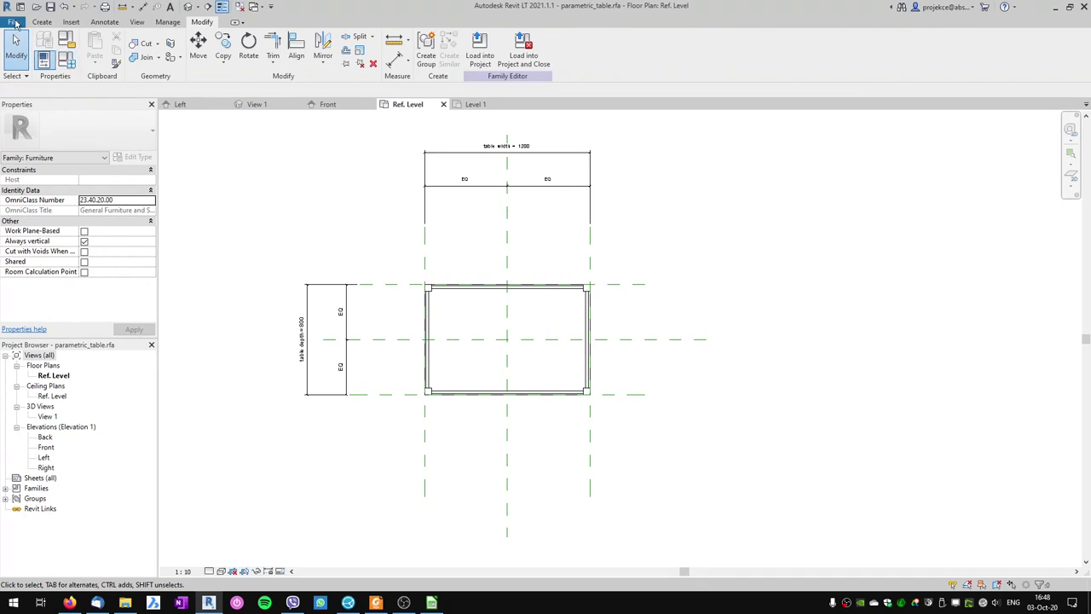
Use Save As > Family to store the table on the Desktop as parametric_table_instance.rfa
{"action": "left_click", "coordinate": [14, 23]}
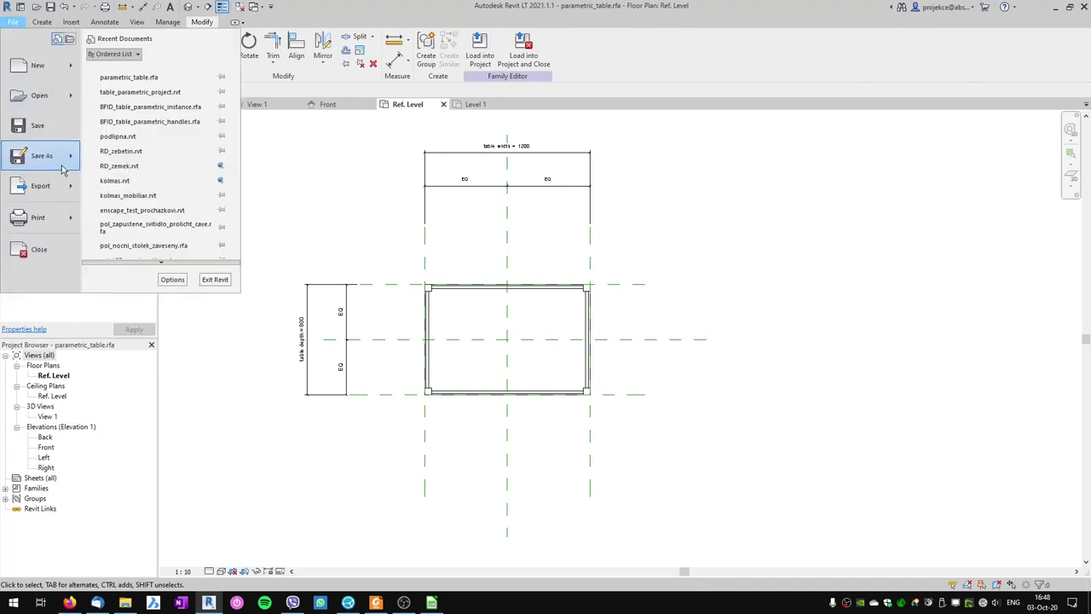
{"action": "mouse_move", "coordinate": [34, 153]}
{"action": "left_click", "coordinate": [145, 155]}
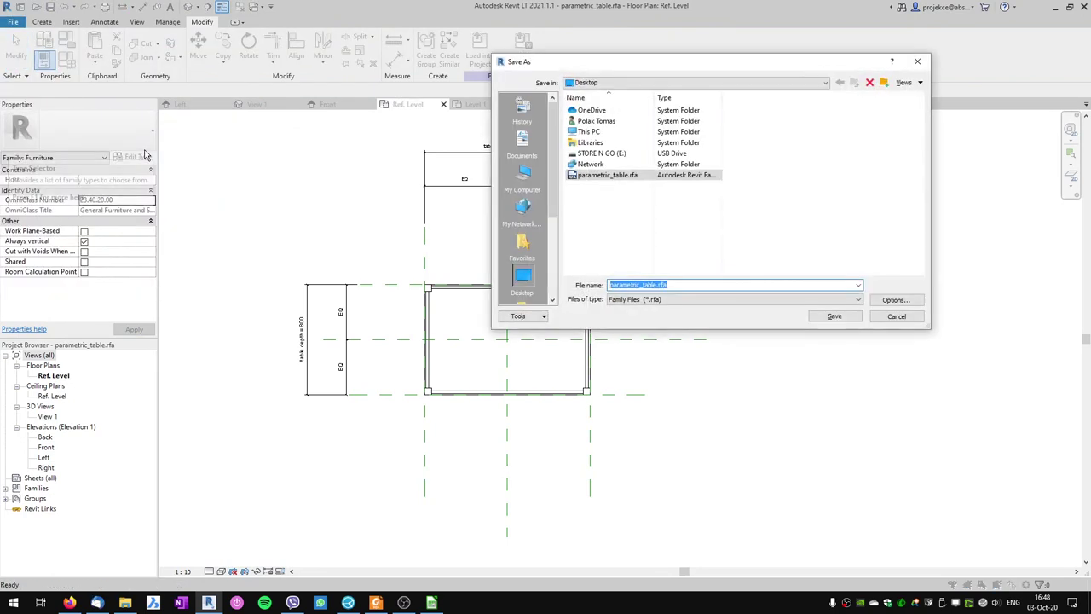
{"action": "left_click", "coordinate": [652, 285]}
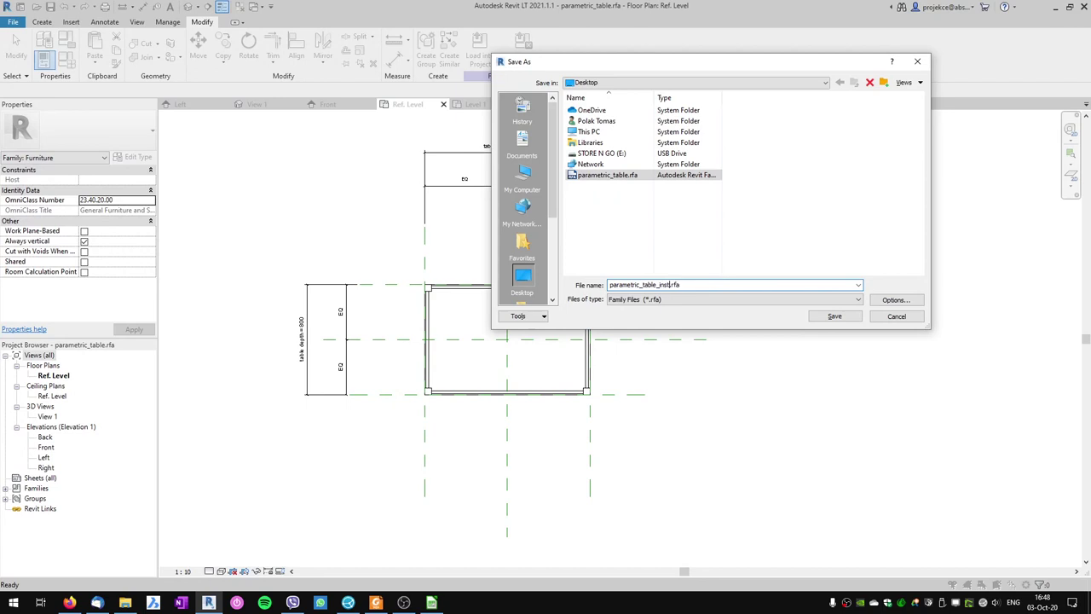
{"action": "left_click", "coordinate": [838, 317]}
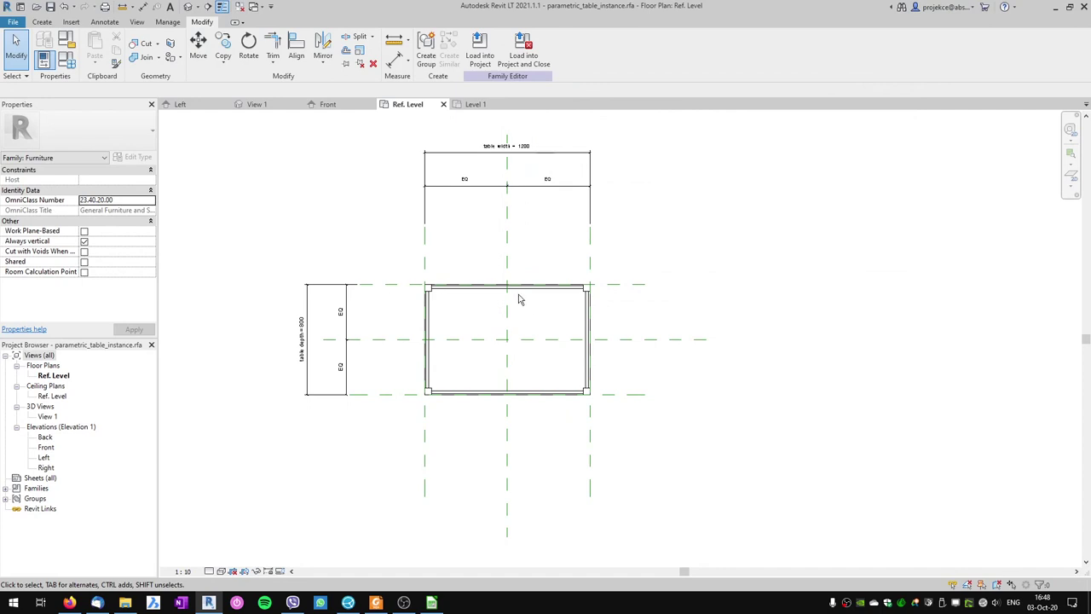
In Family Types, make the table depth parameter an instance parameter
{"action": "left_click", "coordinate": [67, 60]}
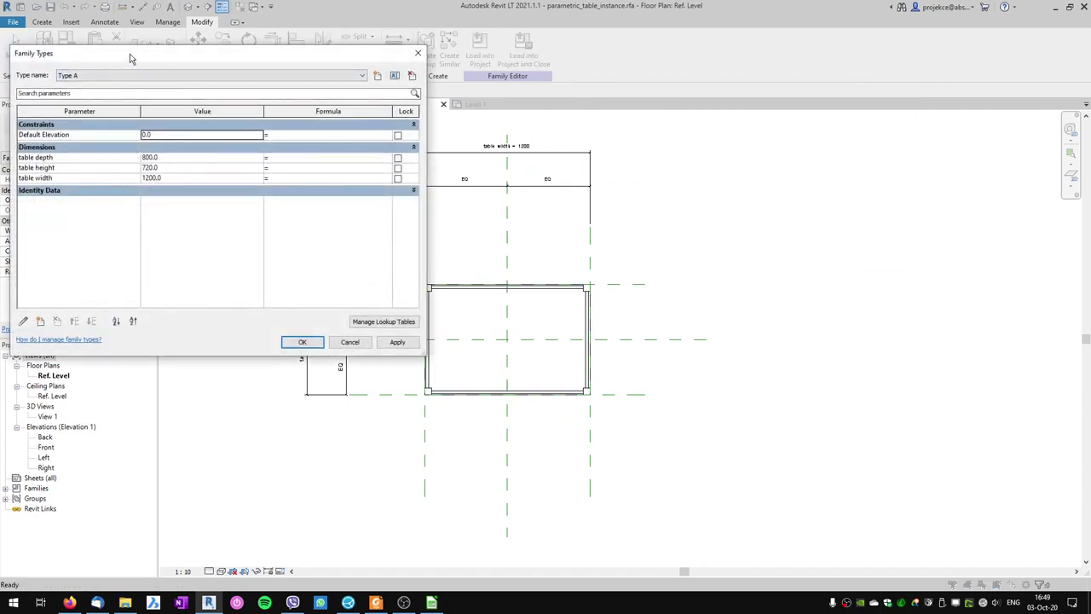
{"action": "left_click", "coordinate": [51, 158]}
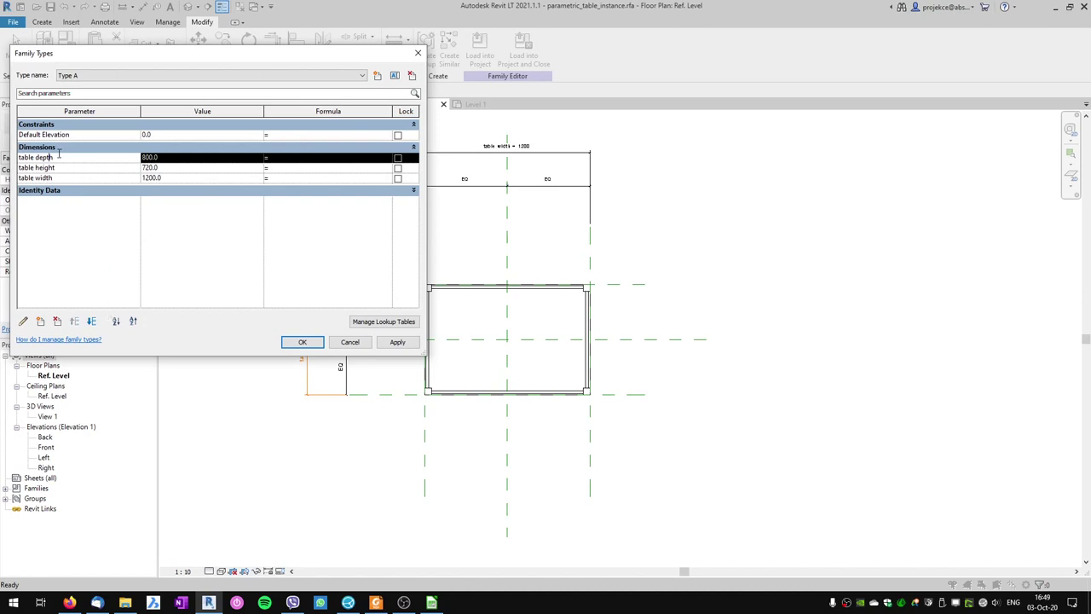
{"action": "left_click", "coordinate": [24, 322]}
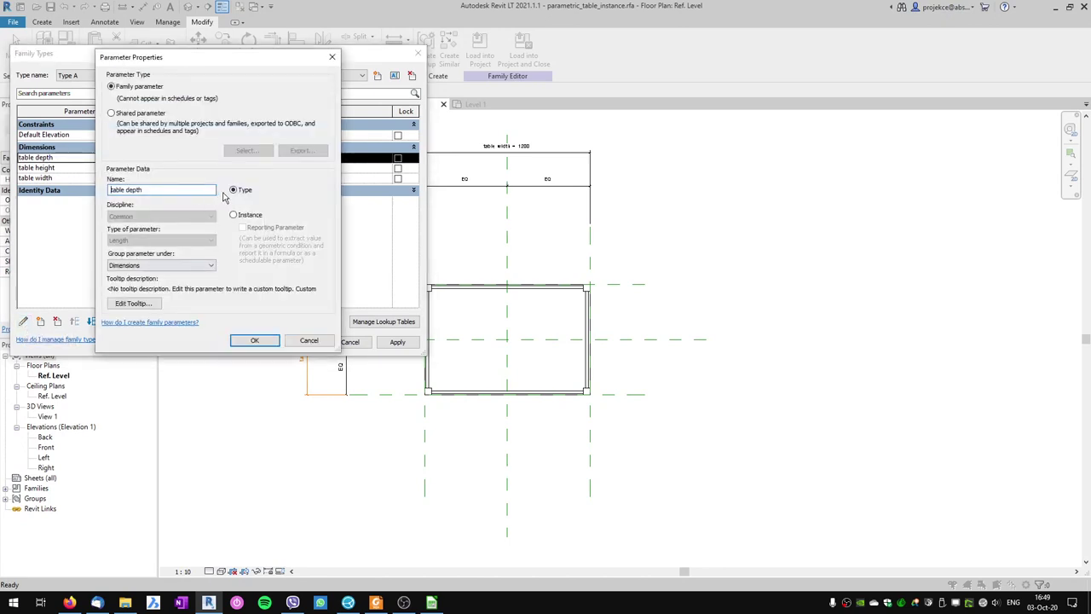
{"action": "left_click", "coordinate": [241, 219]}
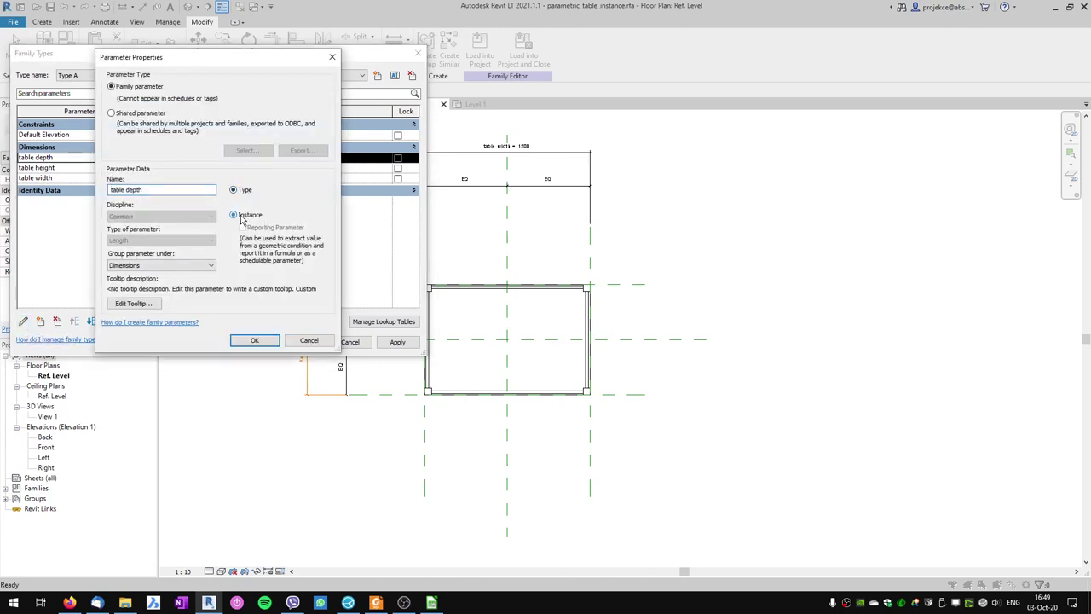
{"action": "left_click", "coordinate": [255, 340]}
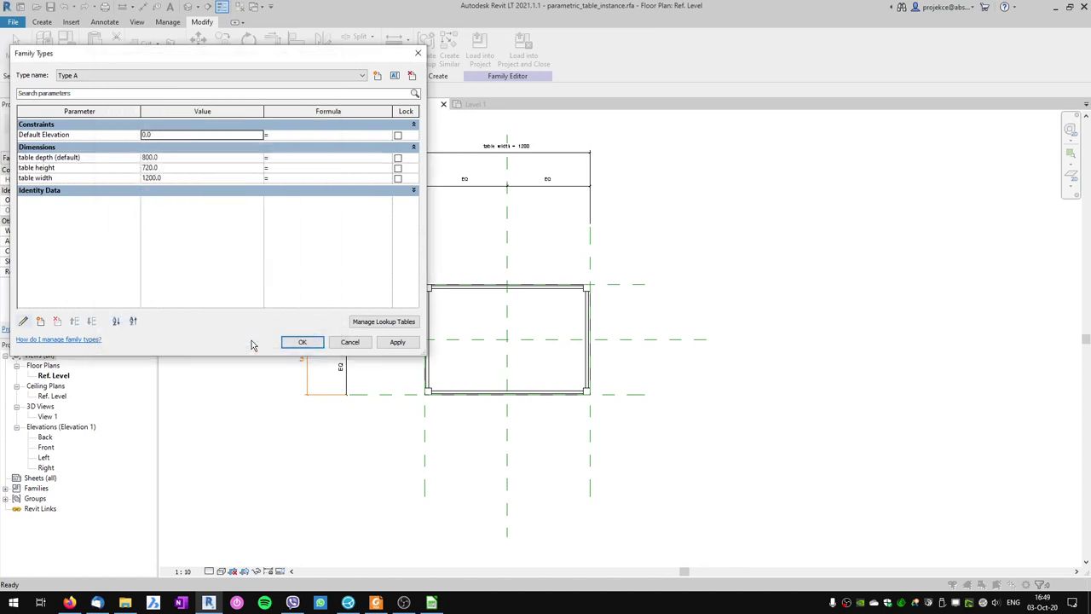
Change table height and table width to instance parameters as well
{"action": "left_click", "coordinate": [68, 169]}
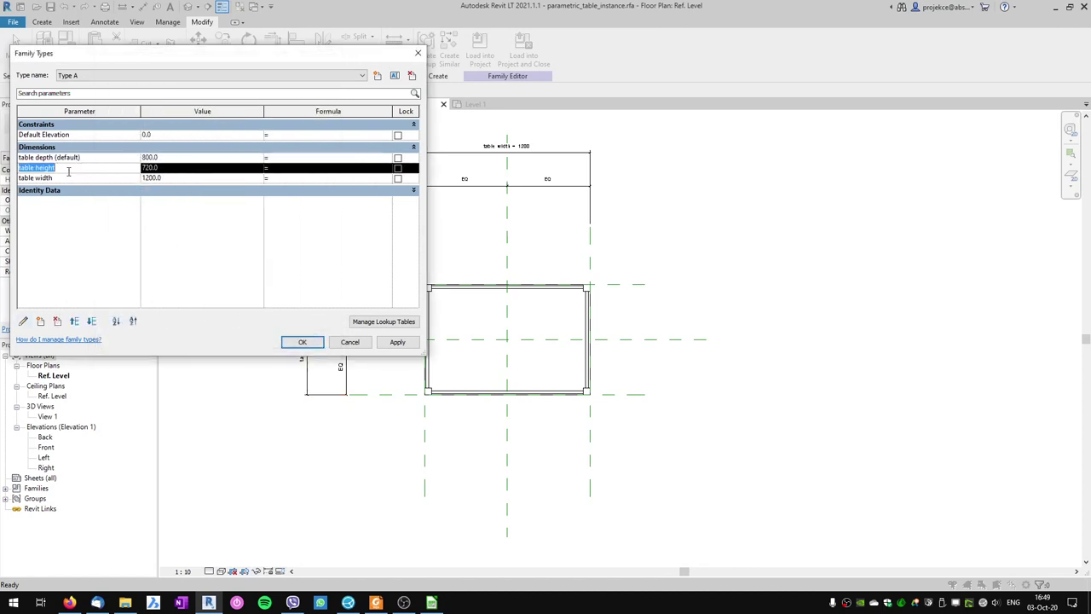
{"action": "left_click", "coordinate": [24, 321]}
{"action": "left_click", "coordinate": [243, 218]}
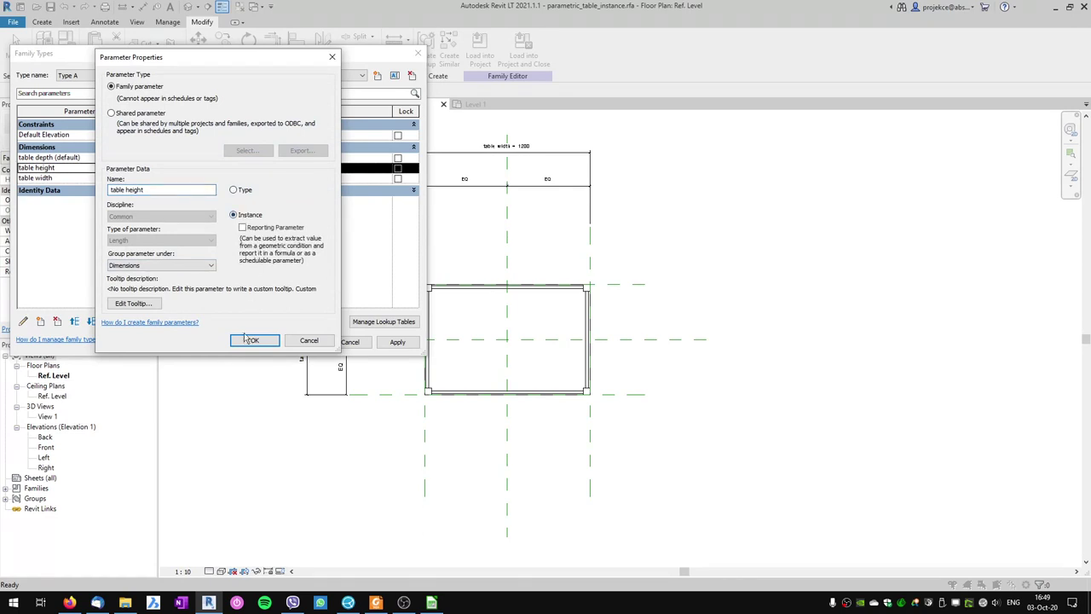
{"action": "left_click", "coordinate": [254, 340]}
{"action": "left_click", "coordinate": [78, 179]}
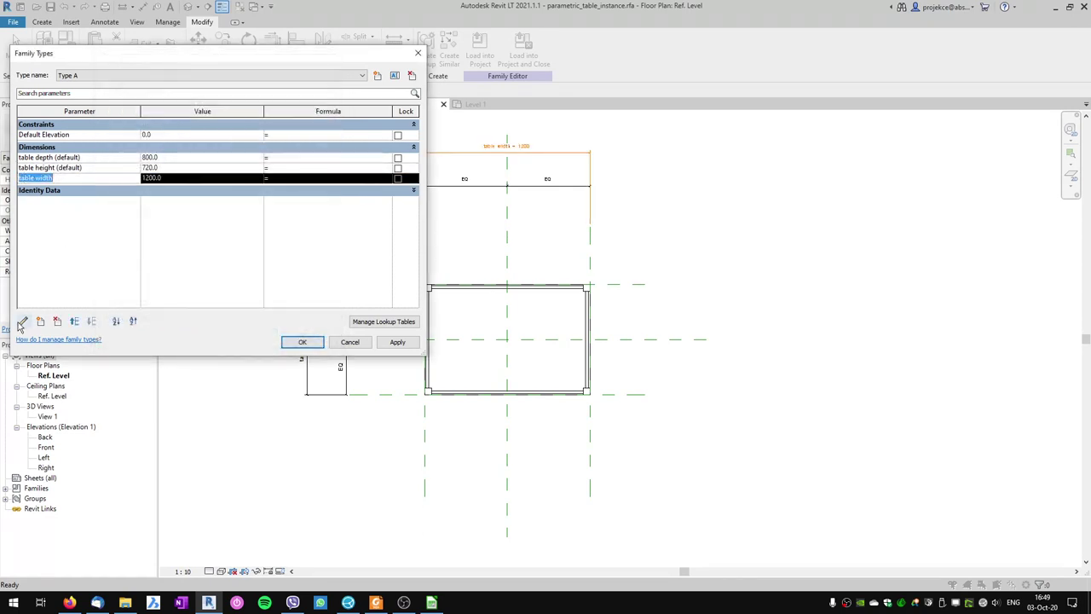
{"action": "left_click", "coordinate": [23, 320]}
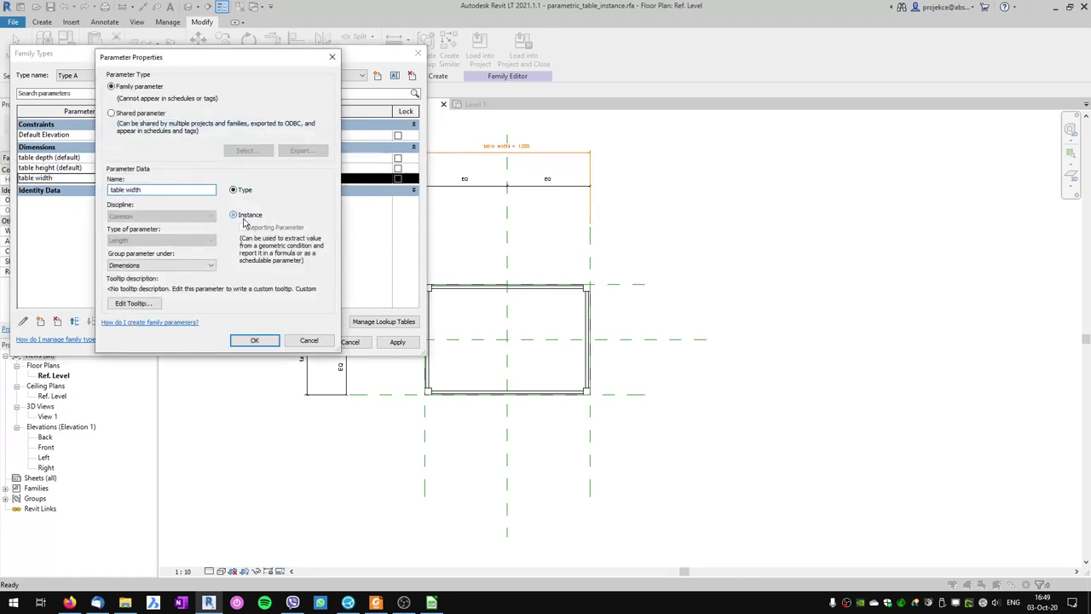
{"action": "left_click", "coordinate": [234, 215]}
{"action": "left_click", "coordinate": [254, 340]}
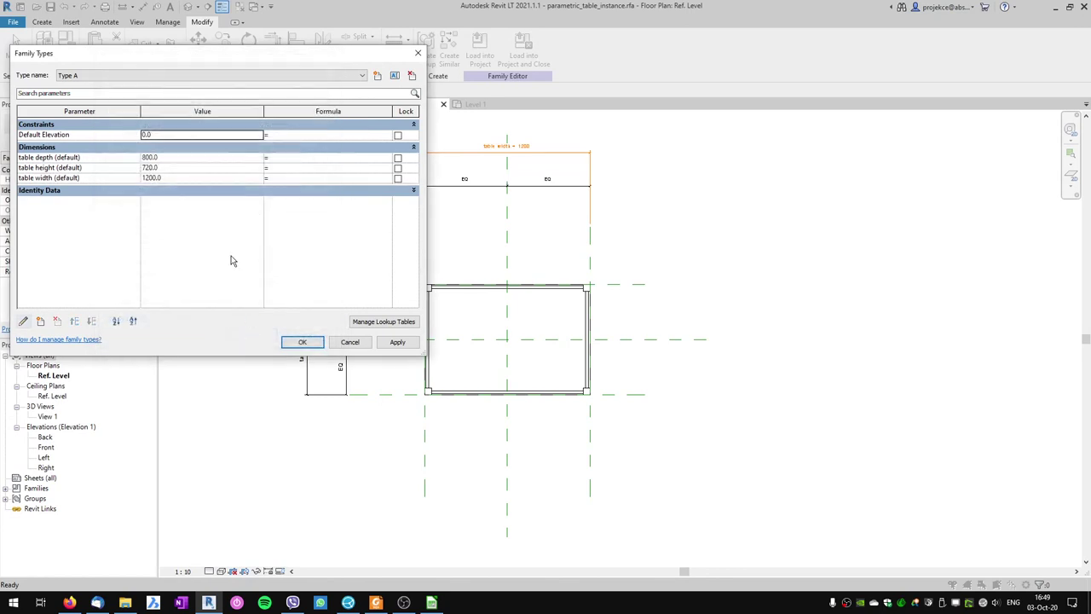
Delete the named types Type A, B and C, then close Family Types
{"action": "left_click", "coordinate": [148, 80]}
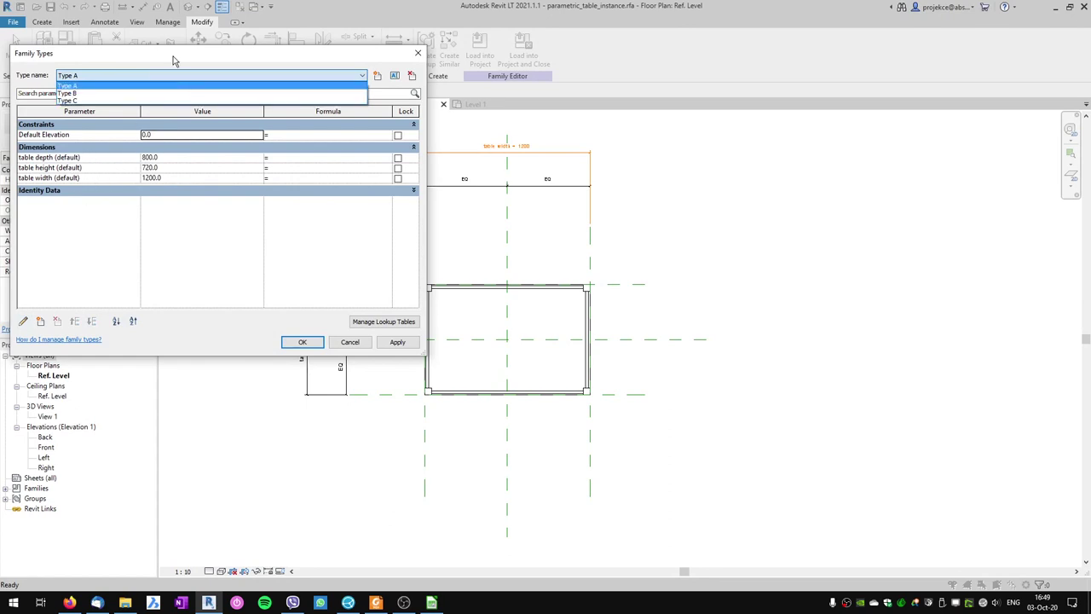
{"action": "left_click", "coordinate": [95, 94]}
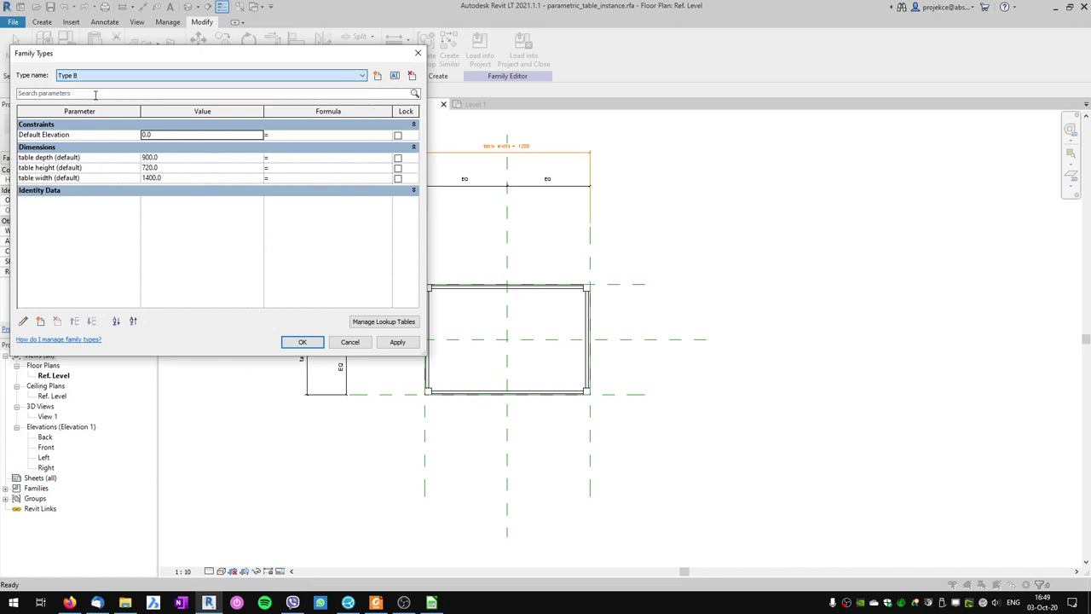
{"action": "left_click", "coordinate": [97, 75]}
{"action": "left_click", "coordinate": [86, 109]}
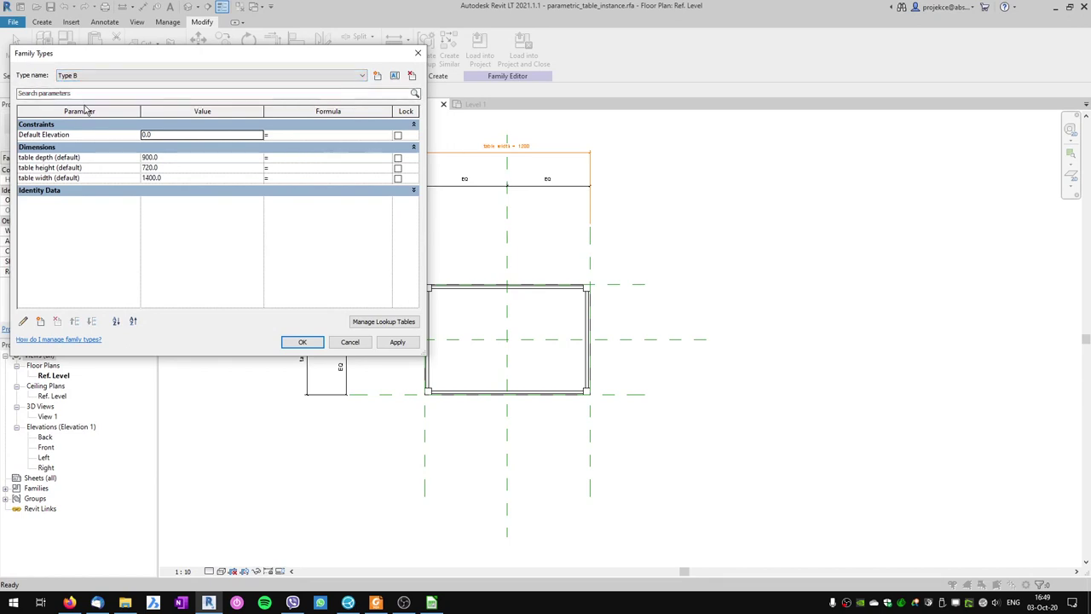
{"action": "left_click", "coordinate": [97, 75]}
{"action": "left_click", "coordinate": [95, 83]}
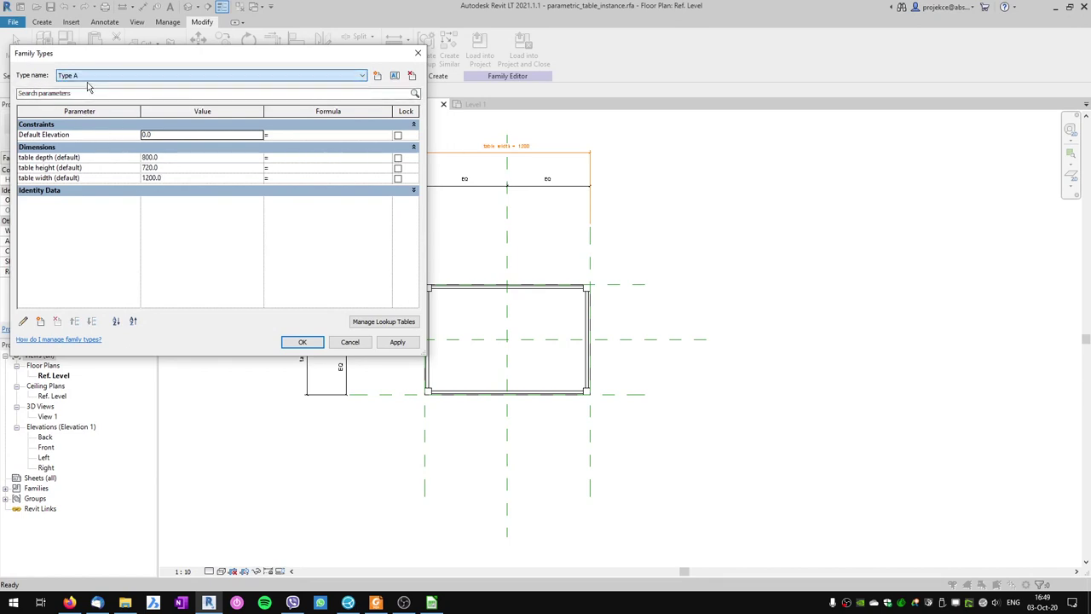
{"action": "left_click", "coordinate": [412, 76]}
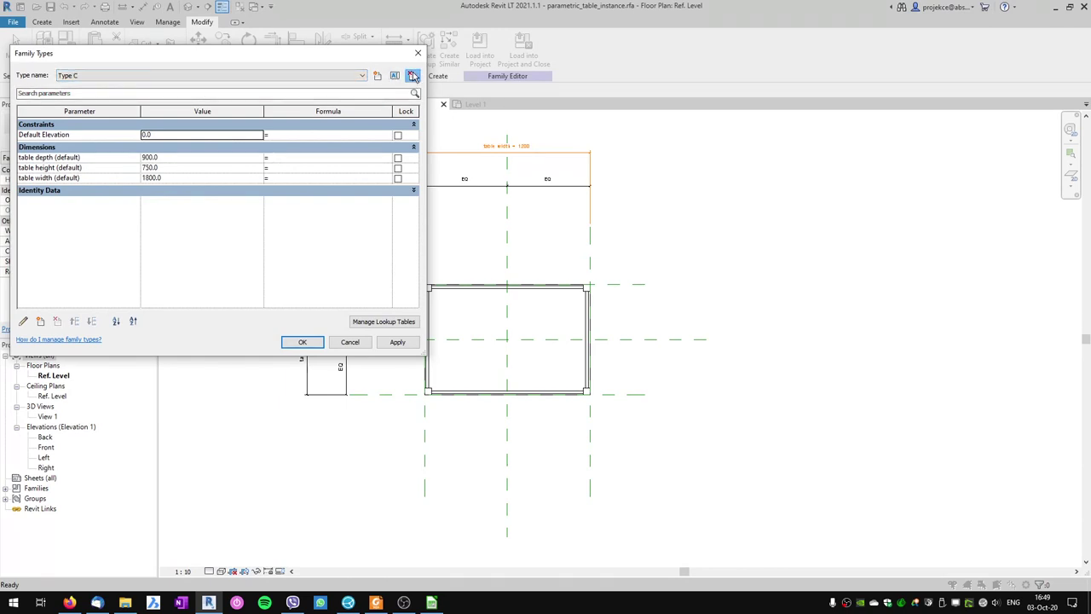
{"action": "left_click", "coordinate": [413, 76]}
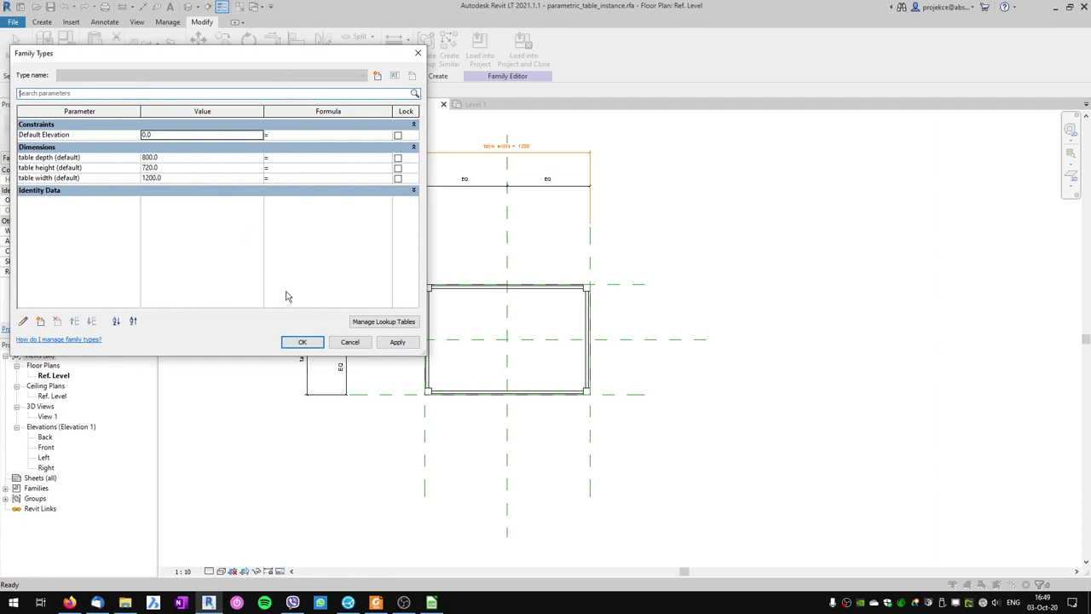
{"action": "left_click", "coordinate": [305, 342]}
In Family Types, enter table width 1000 and table depth 900, then apply
{"action": "left_click", "coordinate": [60, 55]}
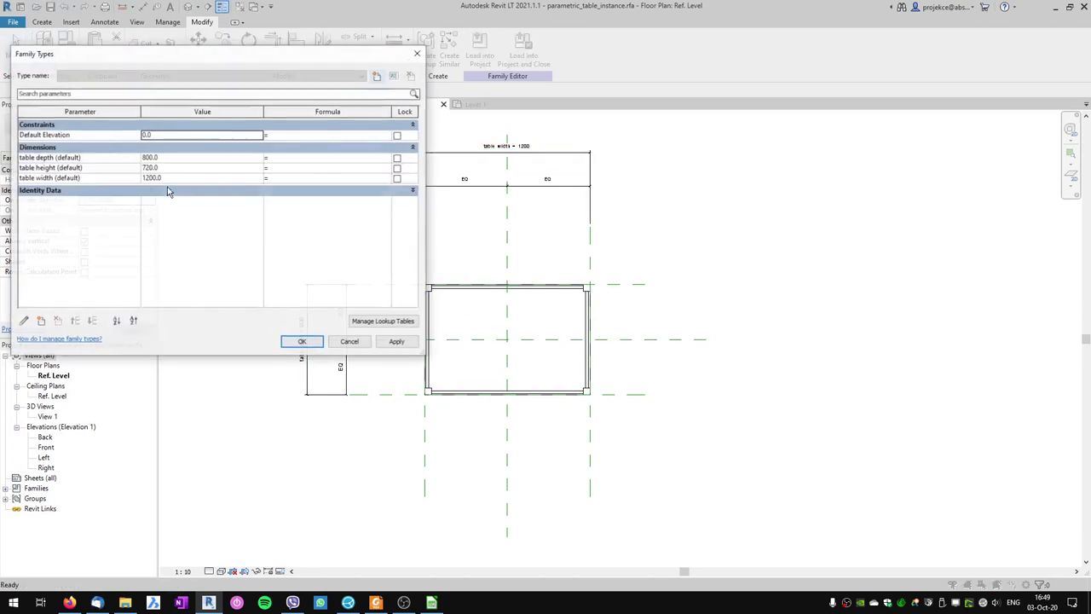
{"action": "left_click", "coordinate": [182, 181]}
{"action": "type", "text": "100"}
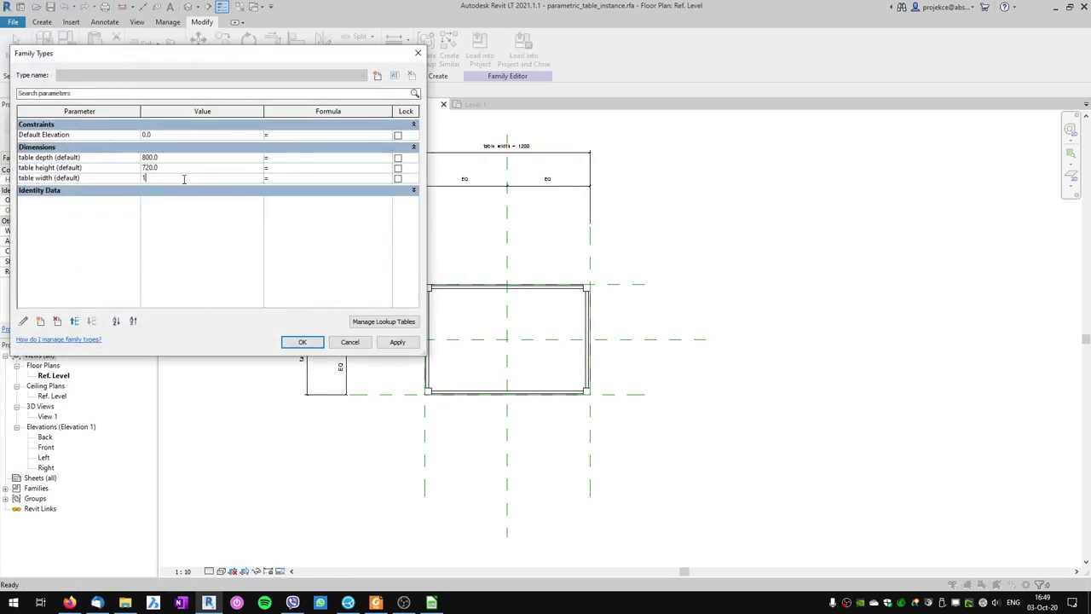
{"action": "key", "text": "Tab"}
{"action": "left_click", "coordinate": [181, 176]}
{"action": "type", "text": "1"}
{"action": "key", "text": "Tab"}
{"action": "left_click", "coordinate": [191, 158]}
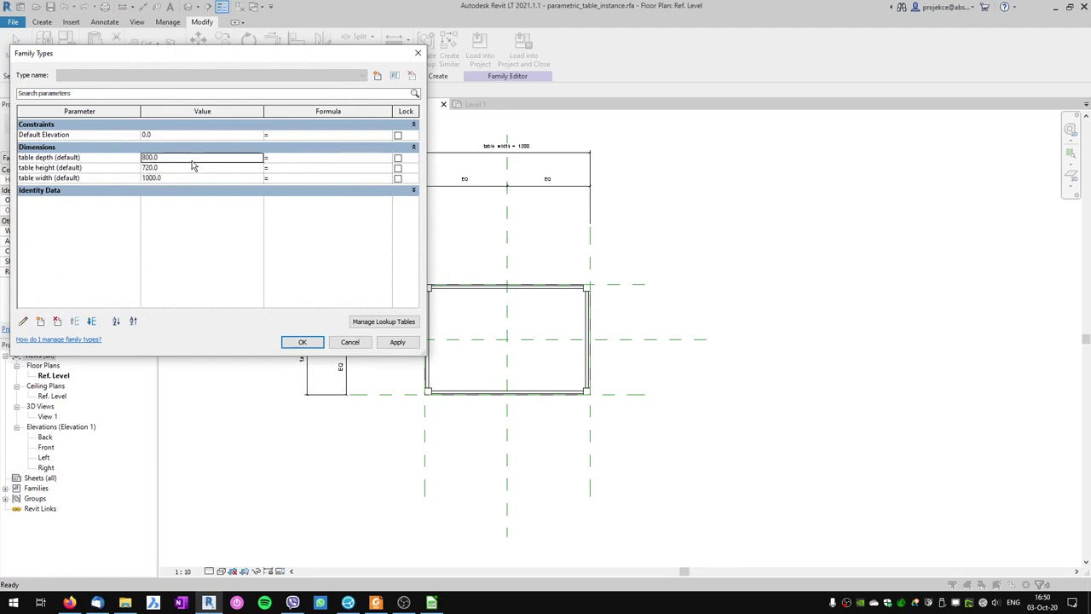
{"action": "type", "text": "900"}
{"action": "key", "text": "Tab"}
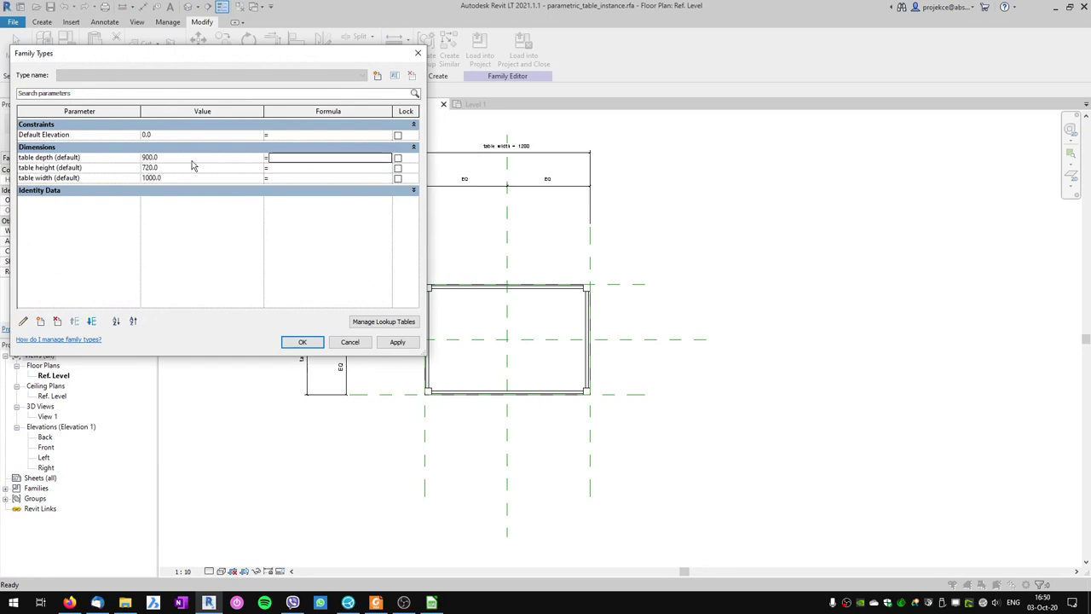
{"action": "left_click", "coordinate": [397, 343]}
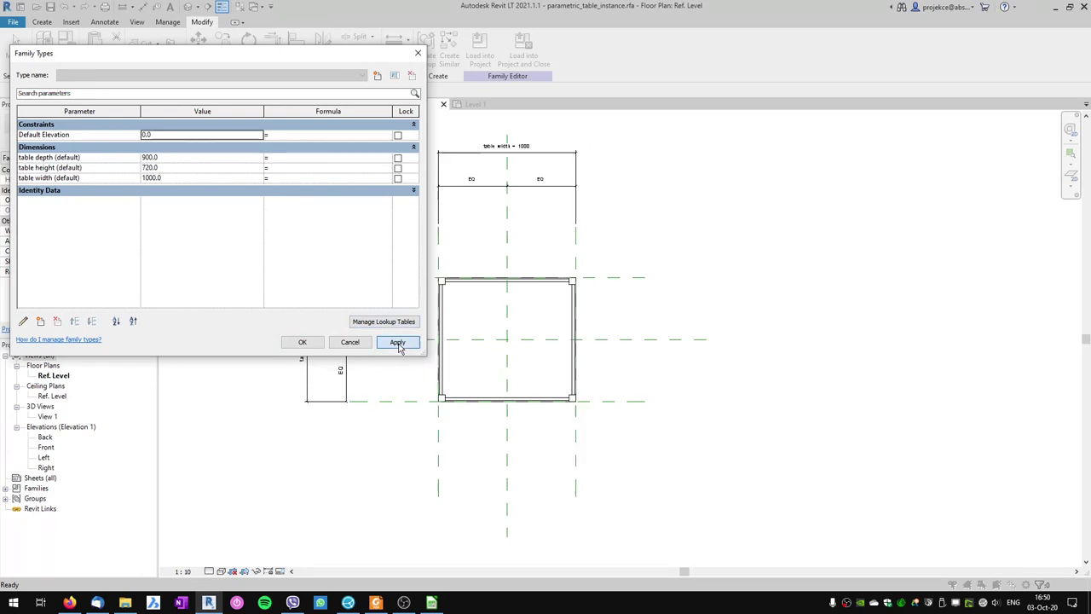
Correct the table width to 1500, apply, and close Family Types
{"action": "left_click", "coordinate": [176, 178]}
{"action": "type", "text": "1"}
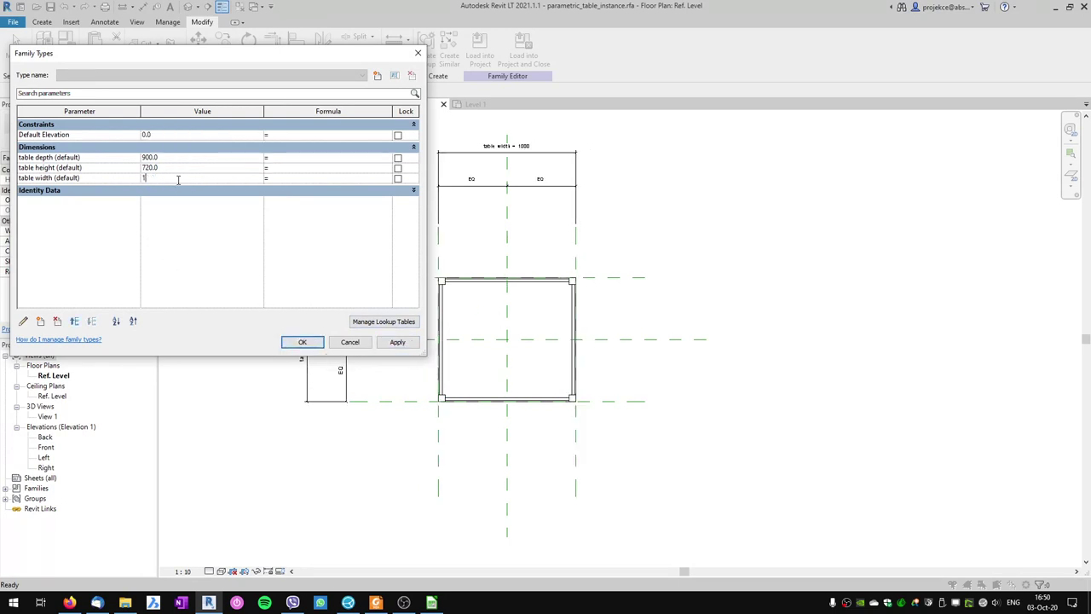
{"action": "left_click", "coordinate": [397, 341]}
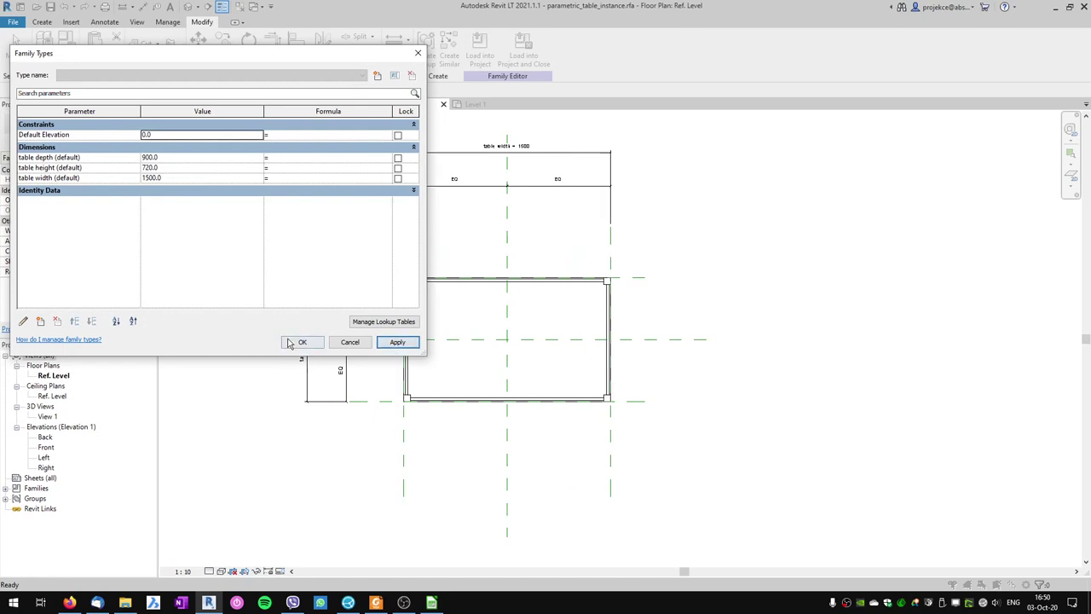
{"action": "left_click", "coordinate": [294, 342]}
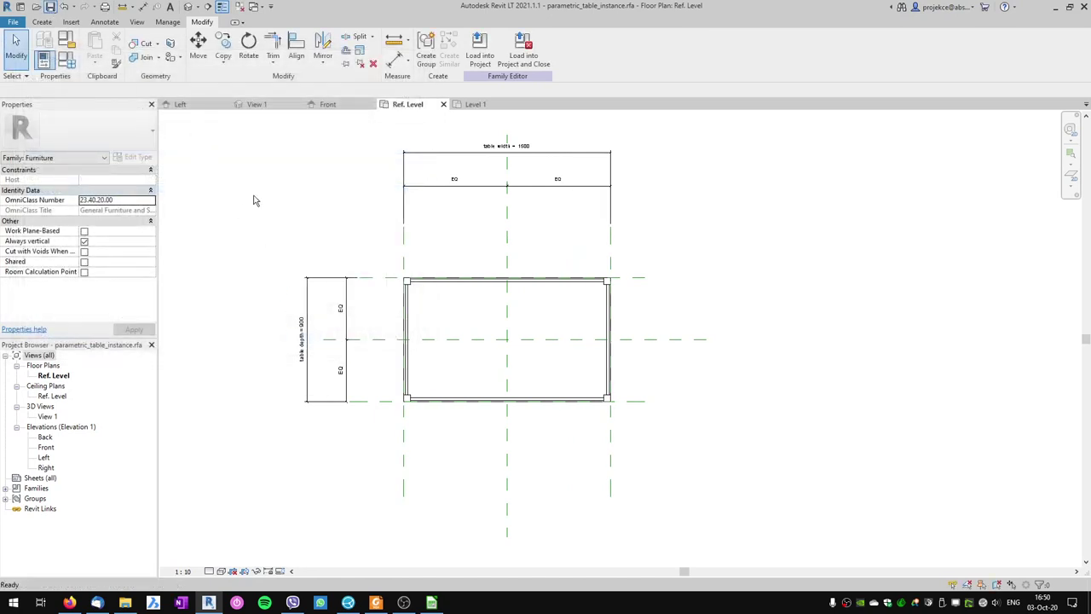
Load the family into the project and place a parametric_table_instance table under the 'instance parameter' label
{"action": "left_click", "coordinate": [479, 51]}
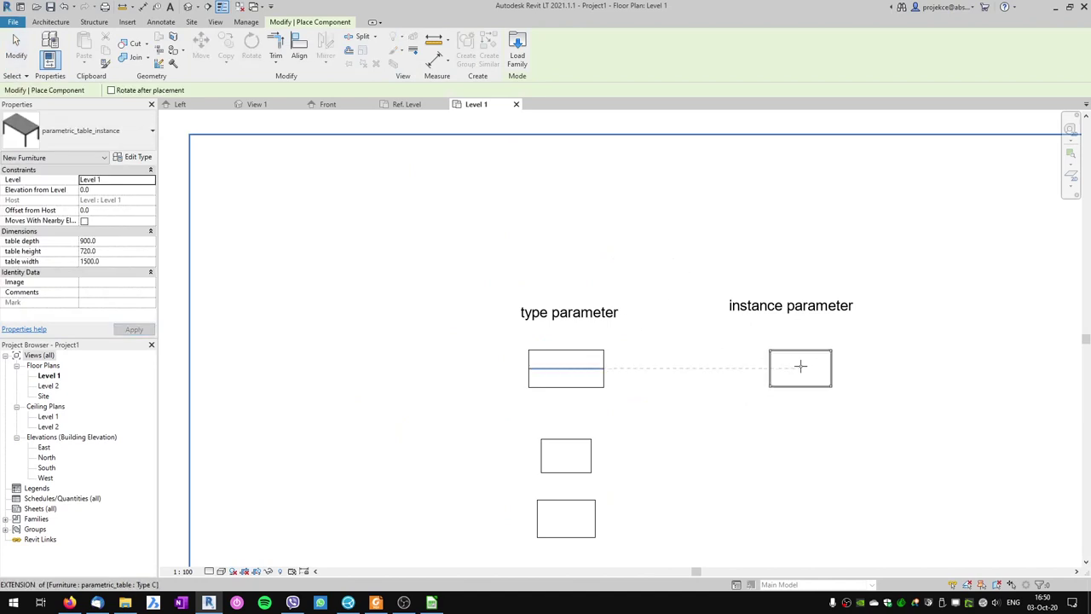
{"action": "left_click", "coordinate": [790, 366]}
{"action": "key", "text": "Escape"}
{"action": "key", "text": "Escape"}
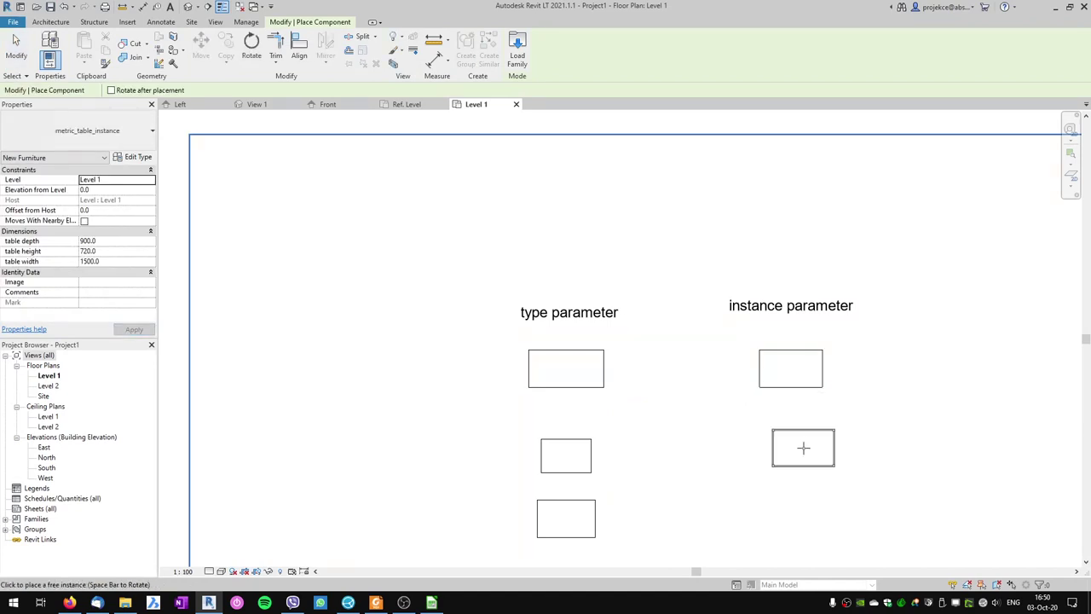
{"action": "left_click", "coordinate": [798, 384]}
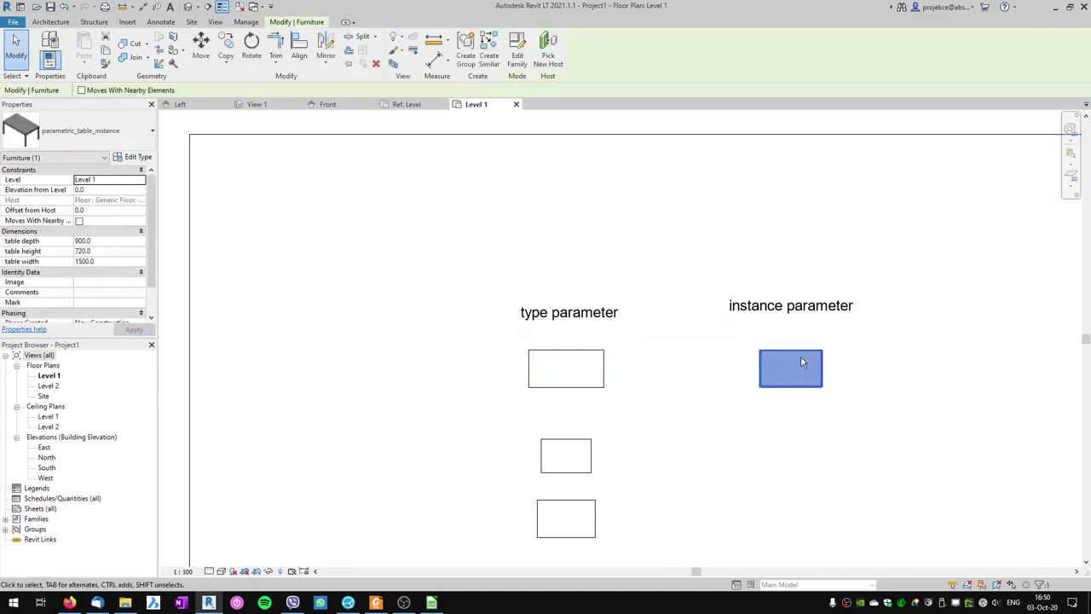
{"action": "left_click", "coordinate": [101, 140]}
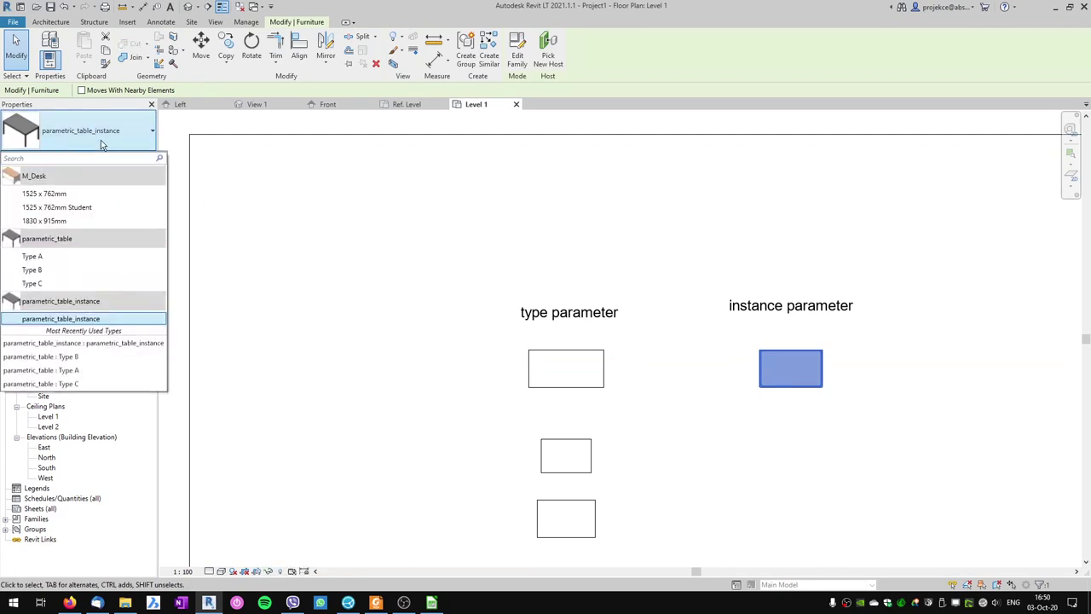
{"action": "left_click", "coordinate": [54, 320]}
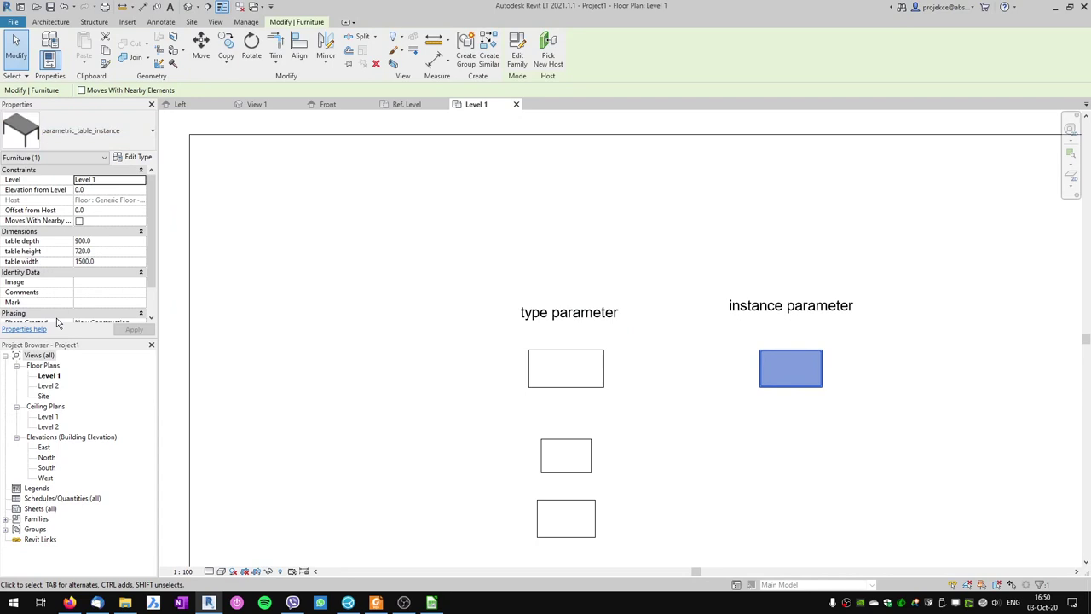
Set the placed table's width to 1800 and depth to 1000 in Properties
{"action": "left_click", "coordinate": [117, 261]}
{"action": "type", "text": "180"}
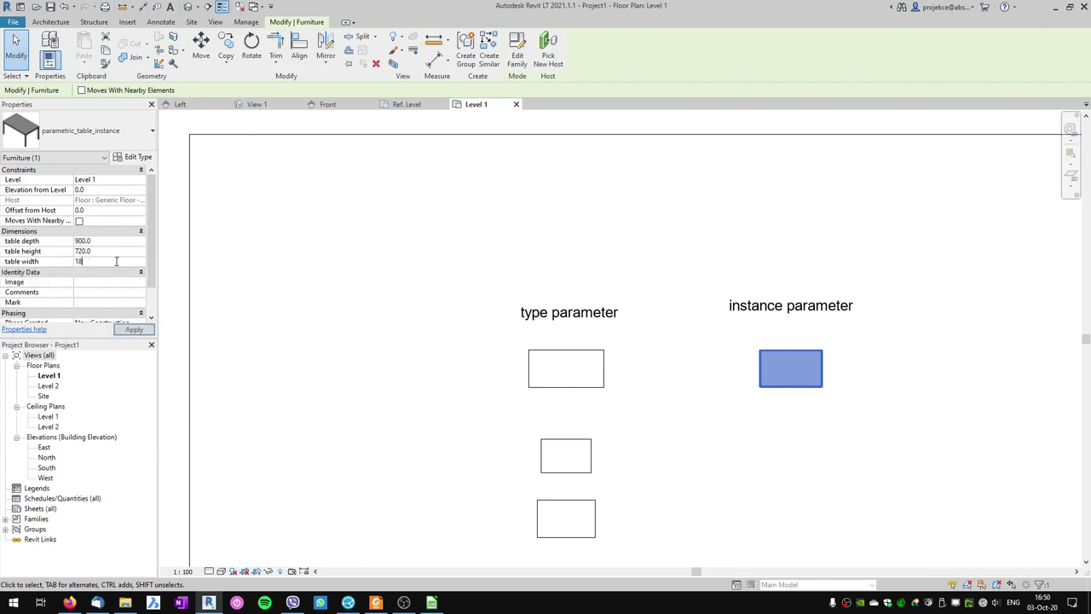
{"action": "key", "text": "Return"}
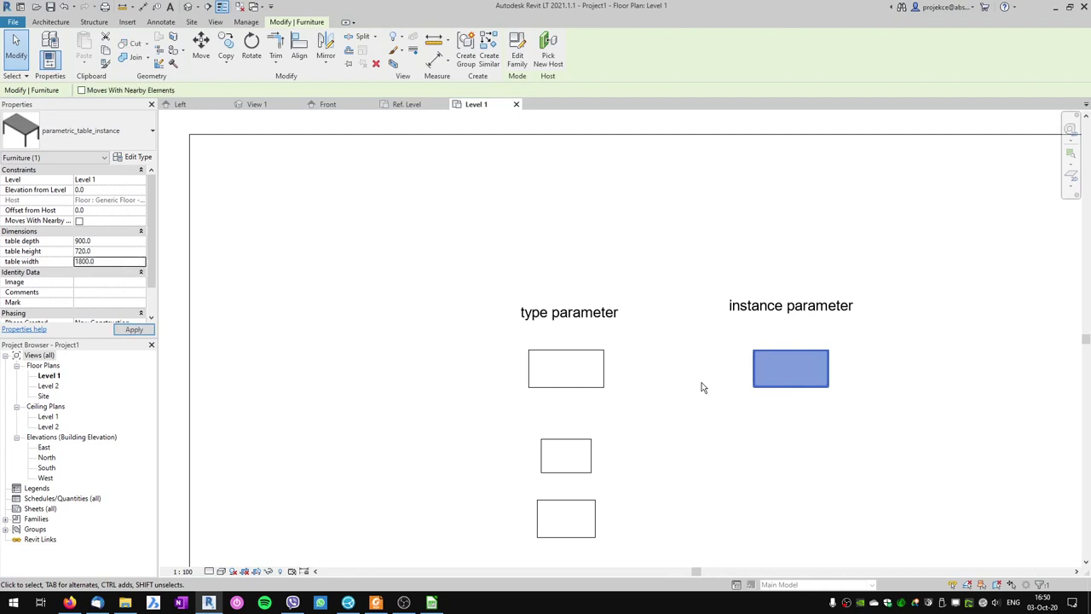
{"action": "left_click", "coordinate": [114, 241]}
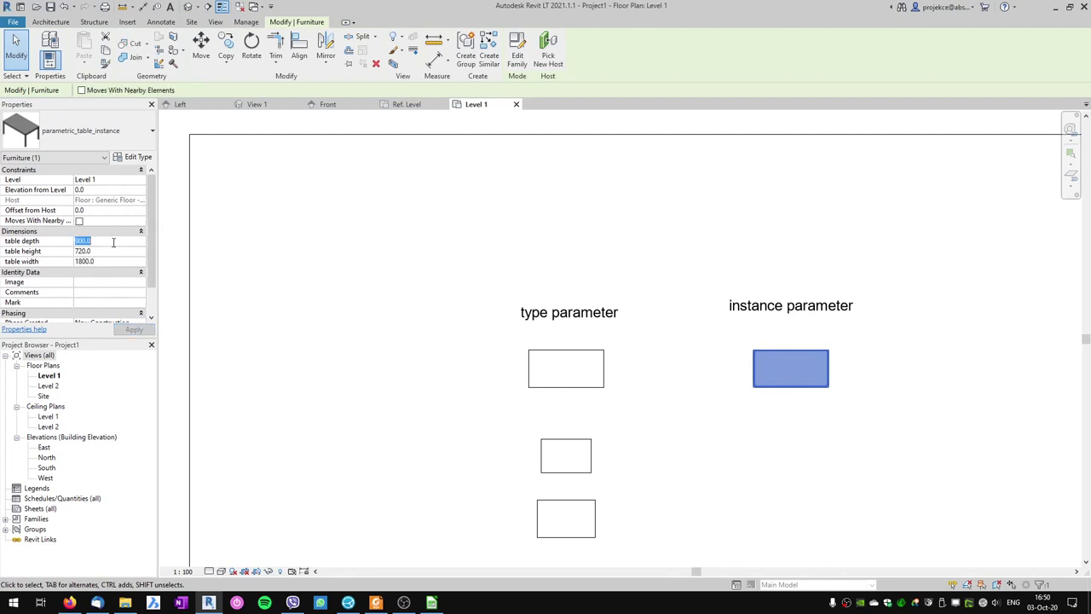
{"action": "type", "text": "1000"}
{"action": "key", "text": "Return"}
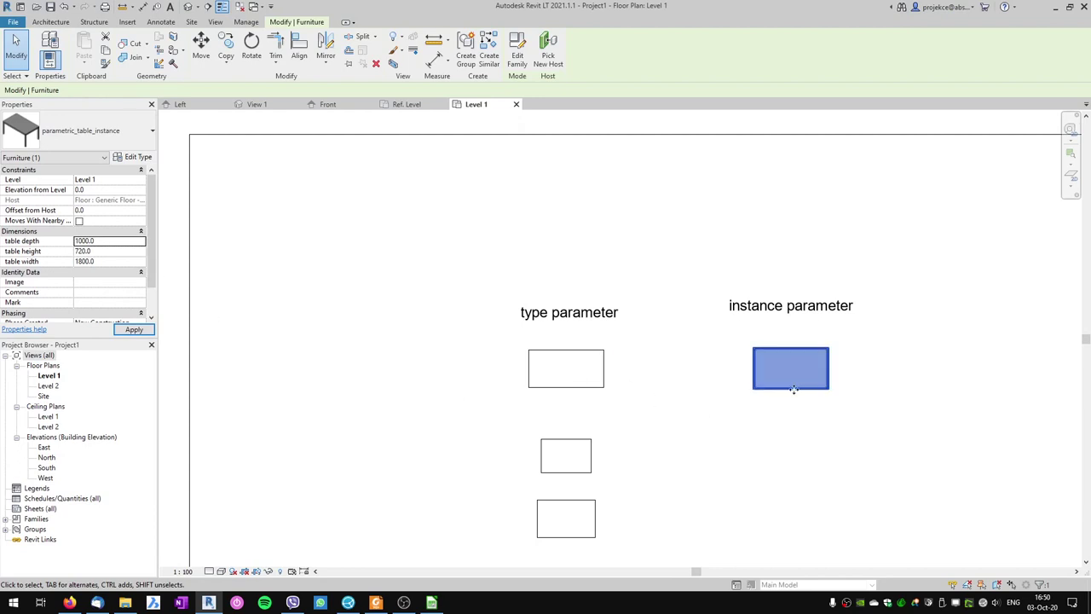
Copy the instance-parameter table twice downward to make a column of three tables
{"action": "left_click", "coordinate": [226, 47]}
{"action": "left_click", "coordinate": [778, 397]}
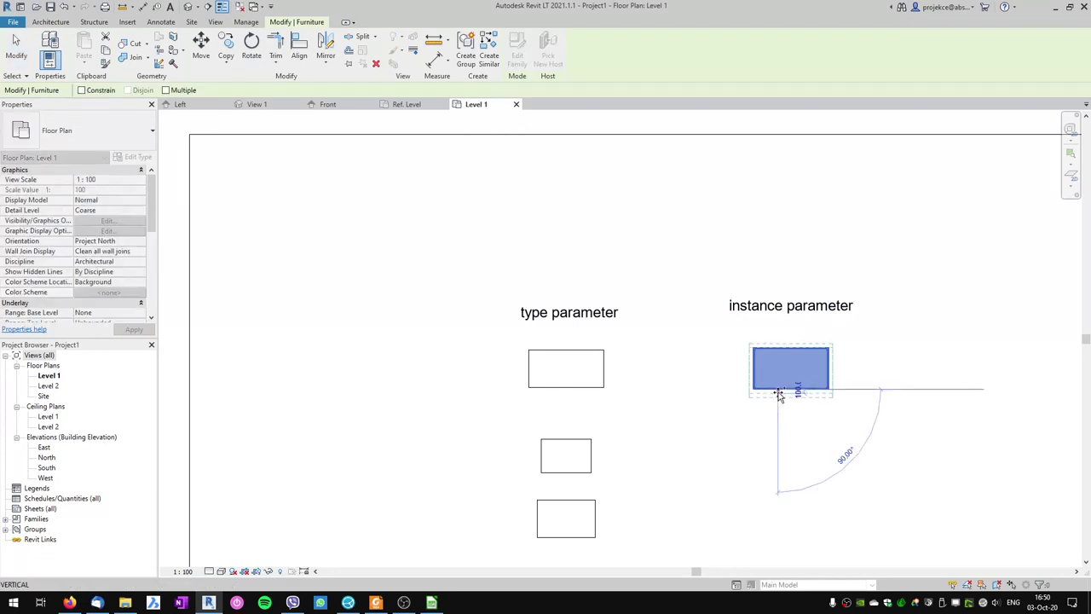
{"action": "left_click", "coordinate": [780, 480]}
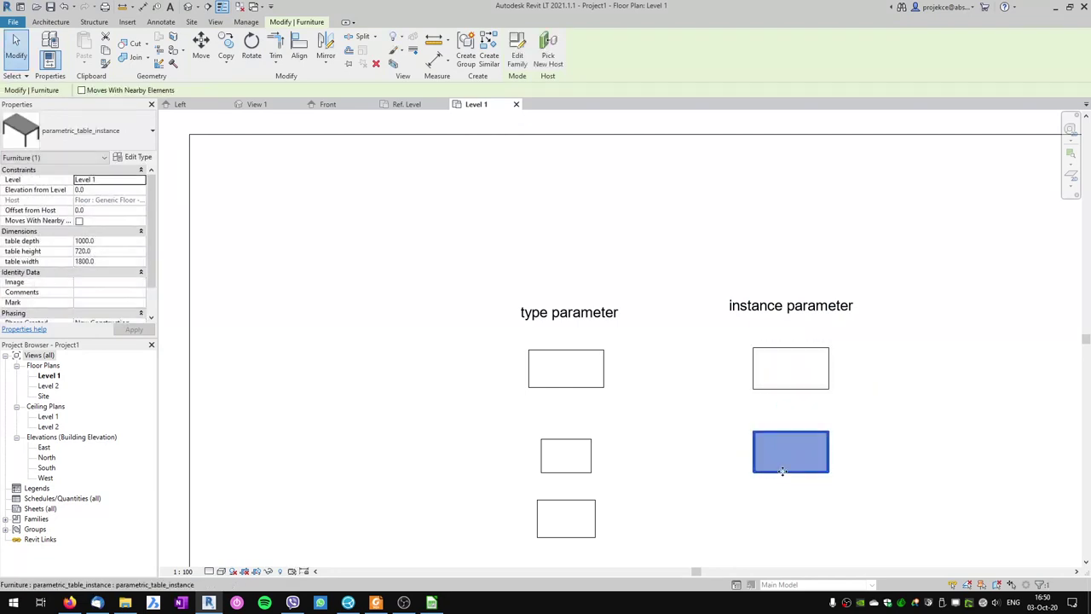
{"action": "key", "text": "c"}
{"action": "key", "text": "o"}
{"action": "left_click", "coordinate": [786, 472]}
{"action": "left_click", "coordinate": [781, 554]}
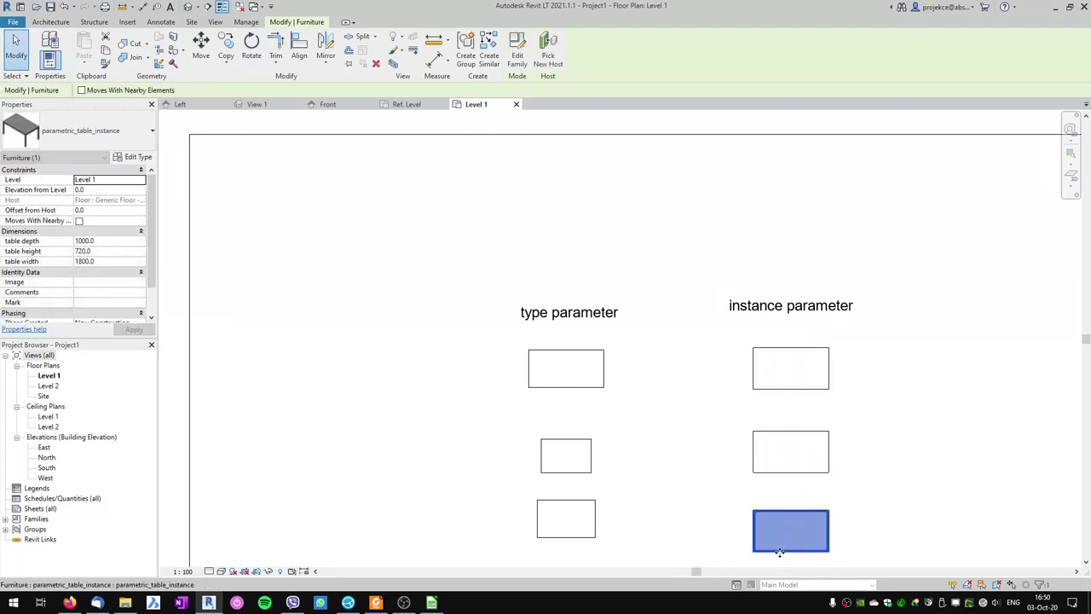
{"action": "key", "text": "Escape"}
Give the middle table a depth of 800 and a width of 1500
{"action": "left_click", "coordinate": [781, 469]}
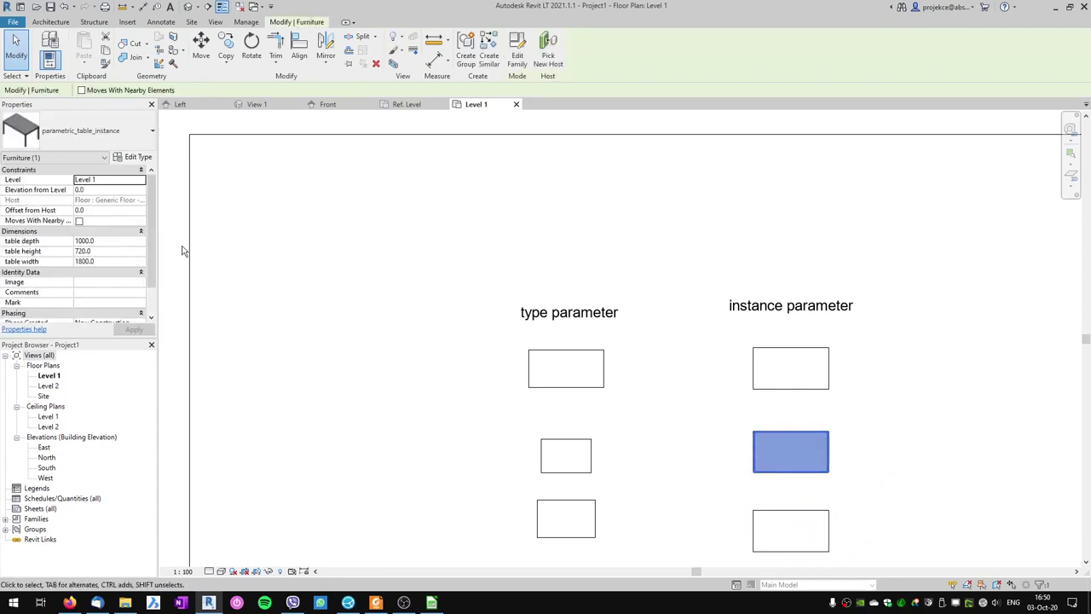
{"action": "left_click", "coordinate": [106, 242]}
{"action": "type", "text": "800"}
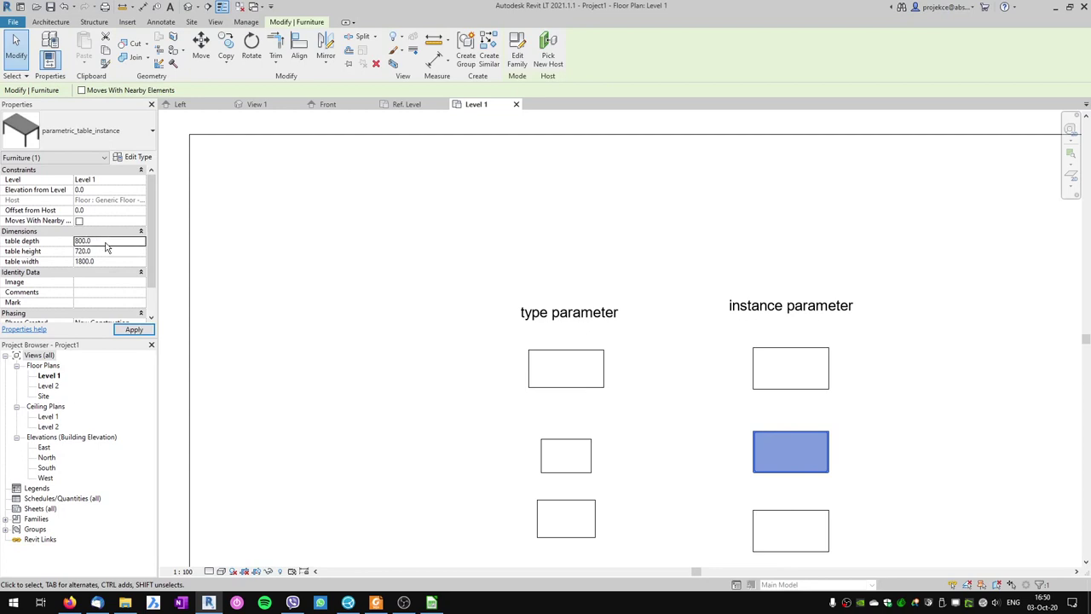
{"action": "left_click", "coordinate": [103, 260]}
{"action": "type", "text": "1"}
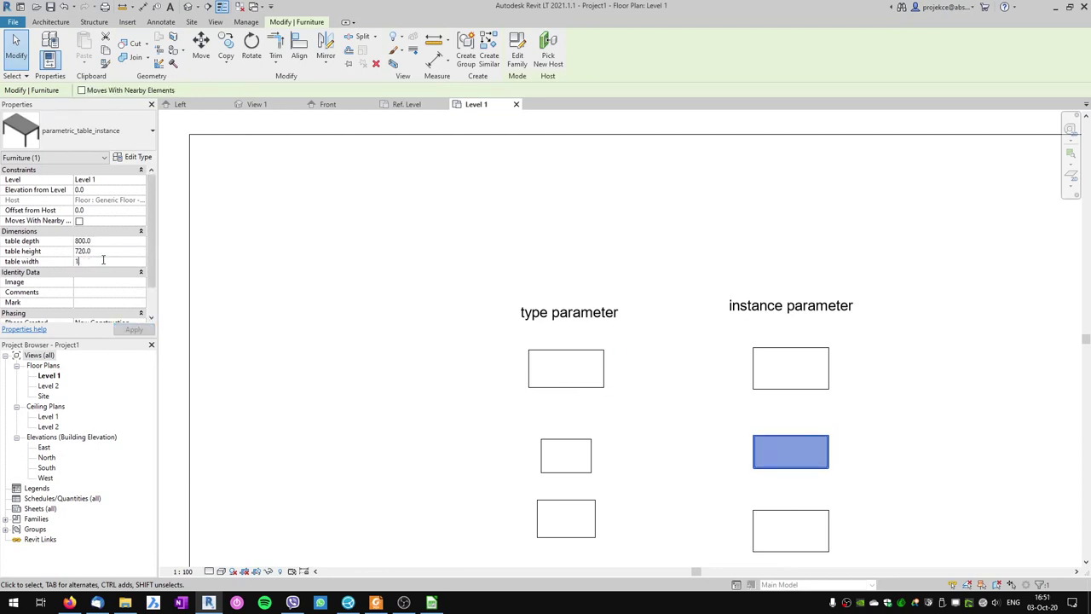
{"action": "type", "text": "500"}
{"action": "key", "text": "Return"}
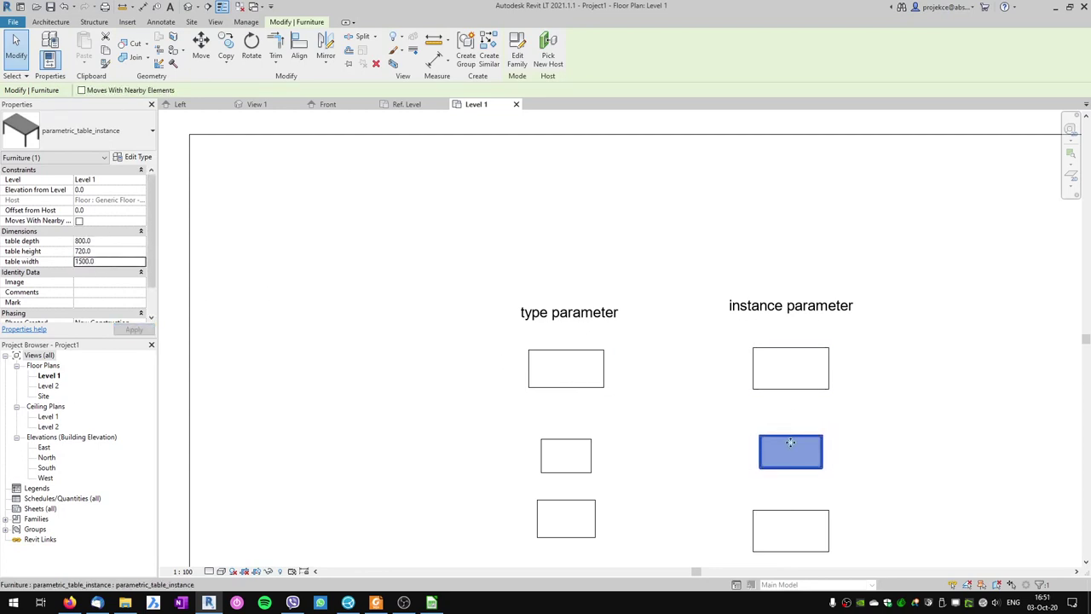
Resize the bottom table to height 700, depth 800 and width 2500
{"action": "left_click", "coordinate": [791, 520]}
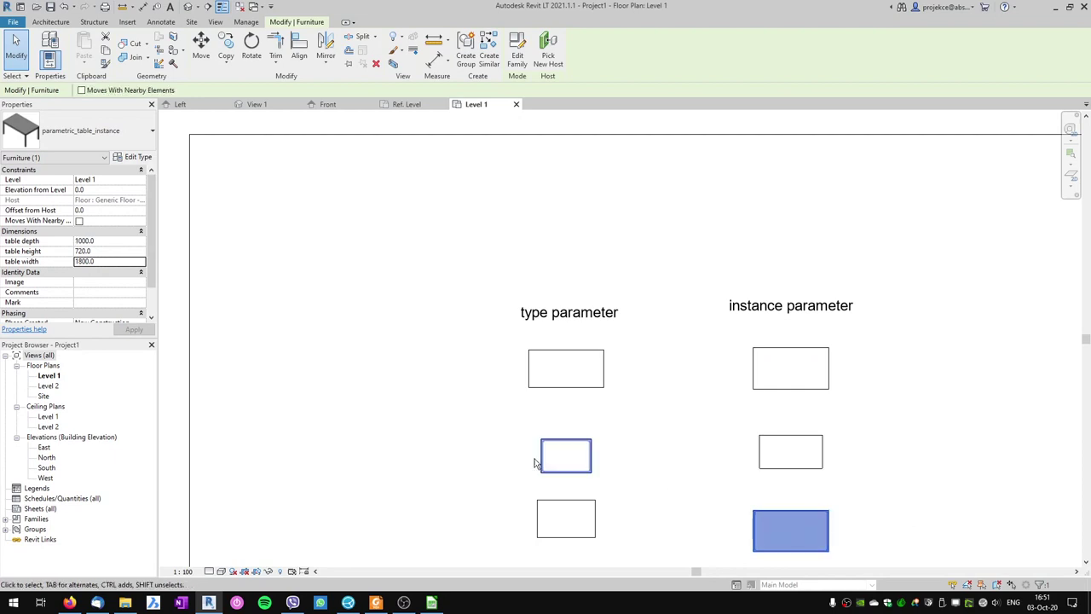
{"action": "left_click", "coordinate": [110, 242]}
{"action": "left_click", "coordinate": [110, 250]}
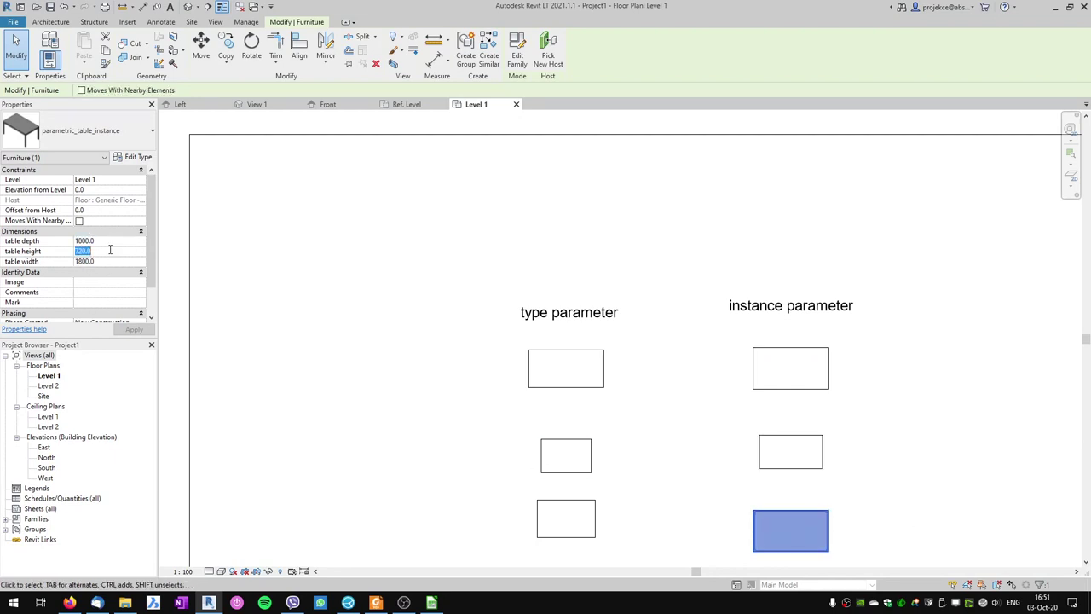
{"action": "type", "text": "7000"}
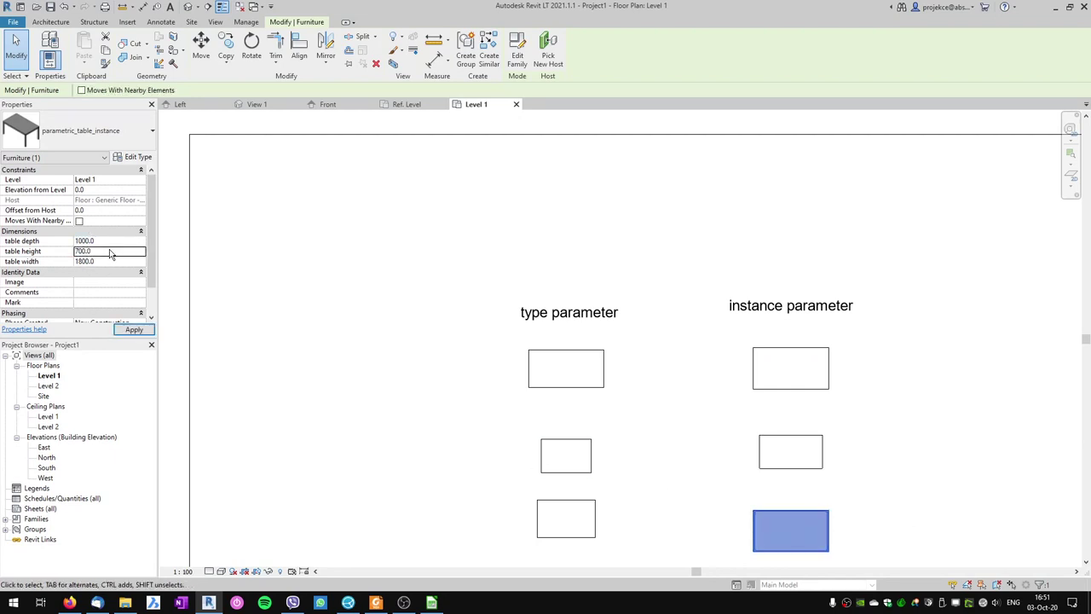
{"action": "left_click", "coordinate": [116, 242]}
{"action": "type", "text": "800"}
{"action": "key", "text": "Return"}
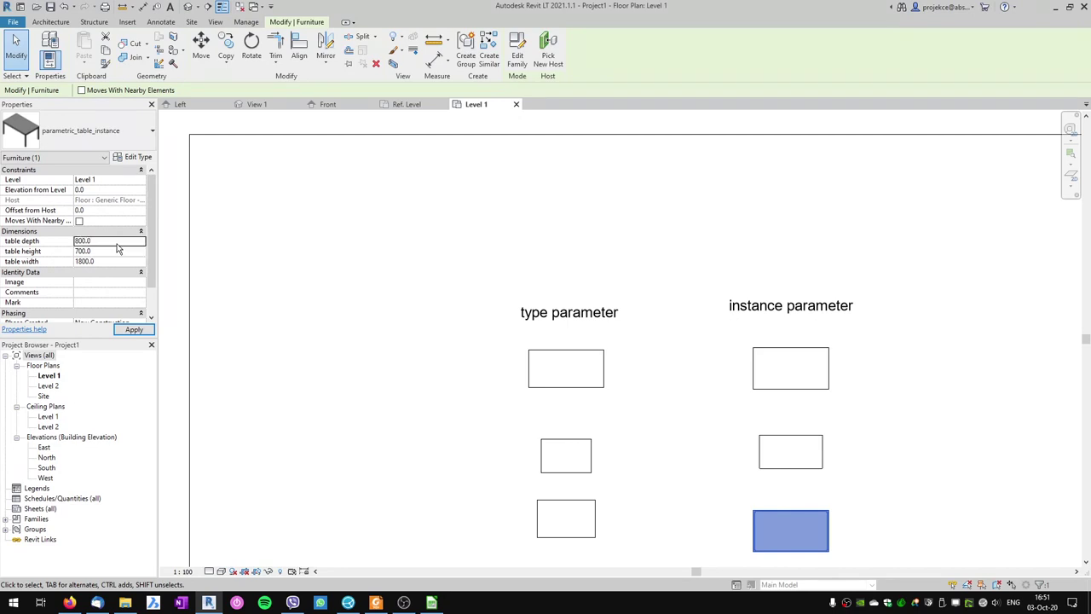
{"action": "left_click", "coordinate": [129, 263]}
{"action": "type", "text": "2500"}
{"action": "key", "text": "Return"}
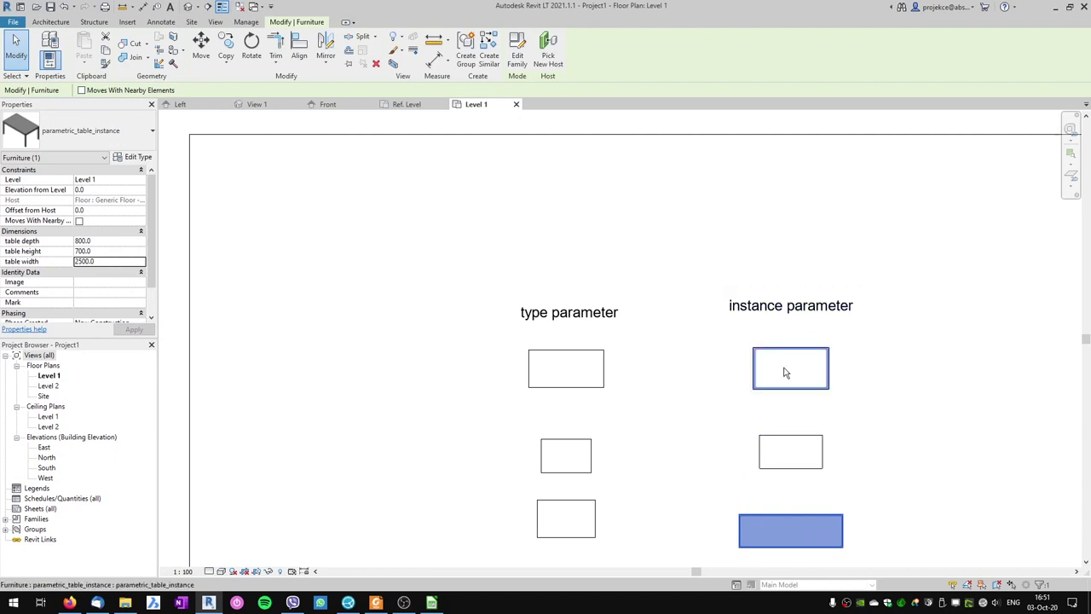
{"action": "left_click", "coordinate": [548, 335]}
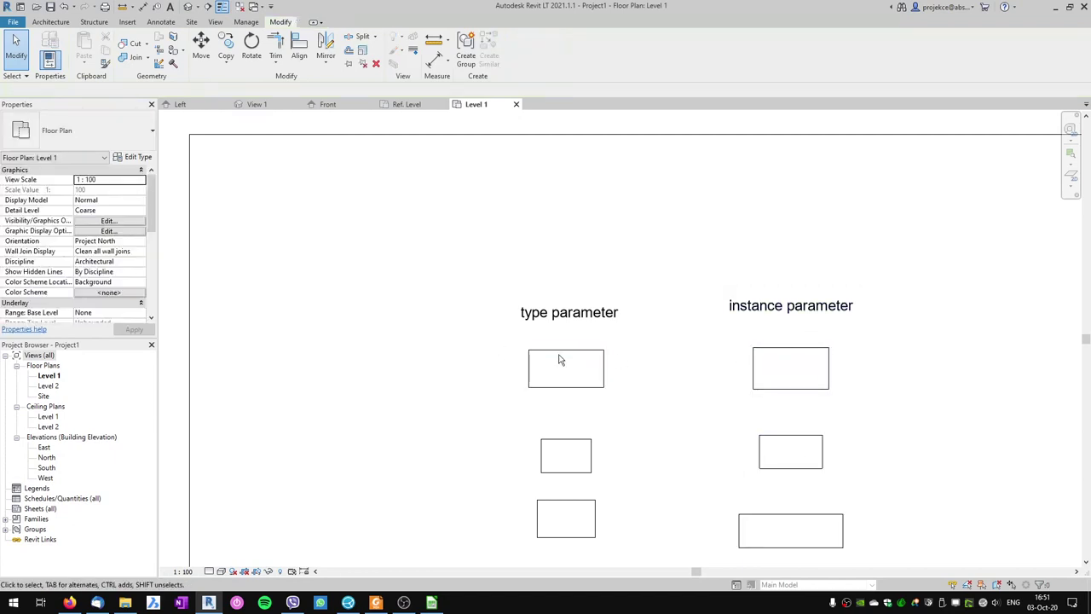
Check the type-parameter tables' types and switch the top table to Type A
{"action": "left_click", "coordinate": [556, 351]}
{"action": "left_click", "coordinate": [556, 349]}
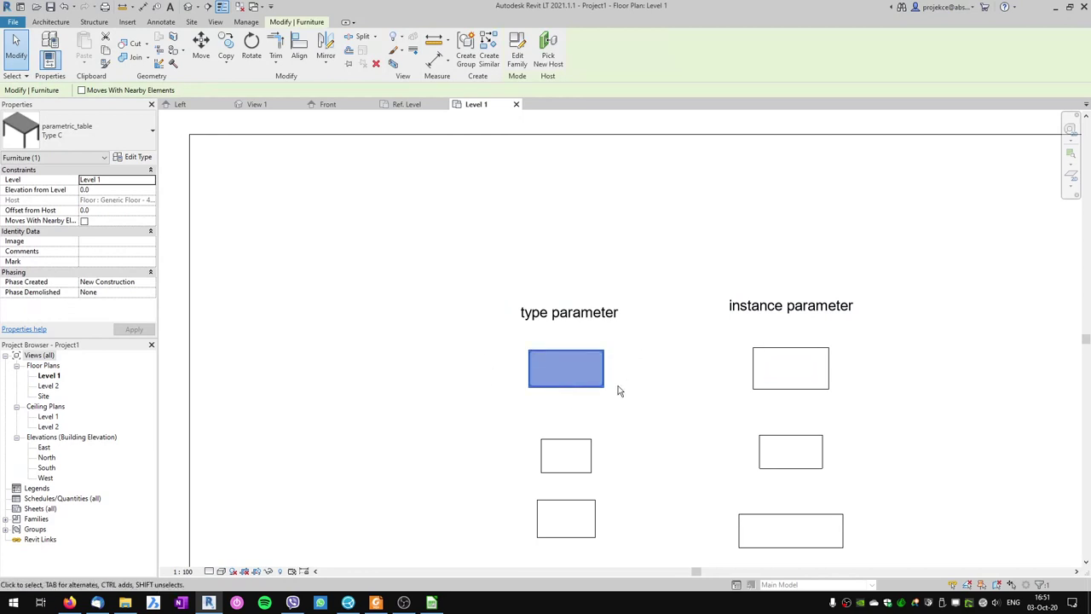
{"action": "left_click", "coordinate": [563, 447]}
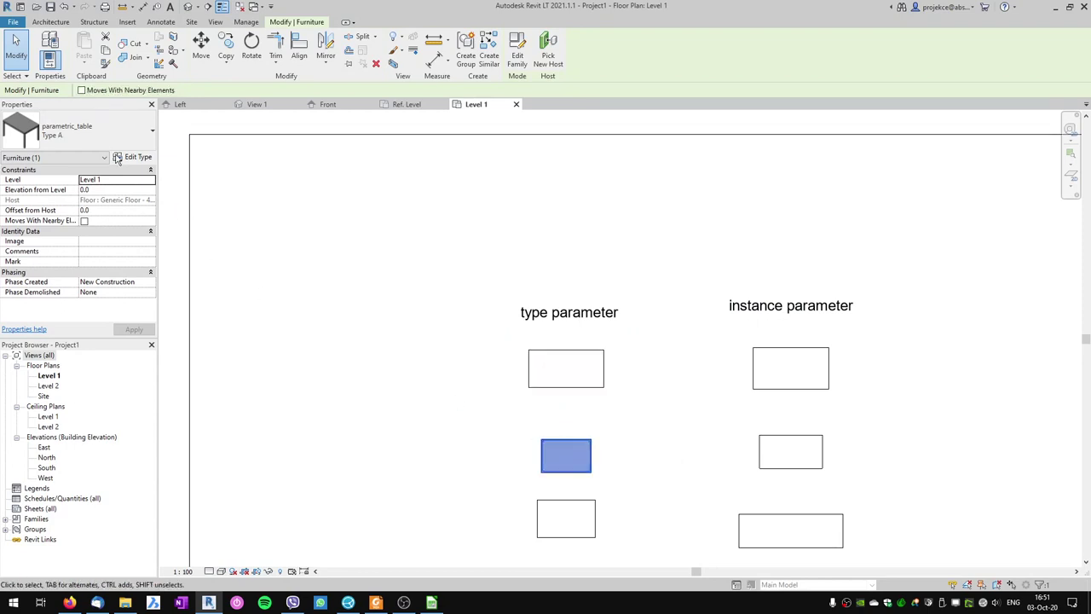
{"action": "left_click", "coordinate": [539, 389]}
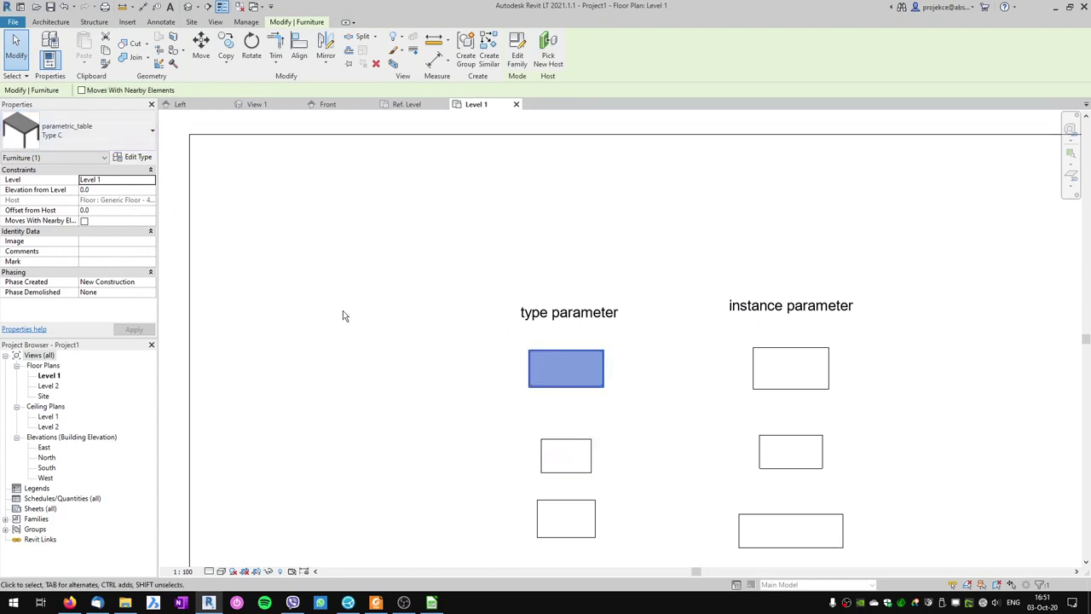
{"action": "left_click", "coordinate": [85, 131]}
{"action": "left_click", "coordinate": [42, 257]}
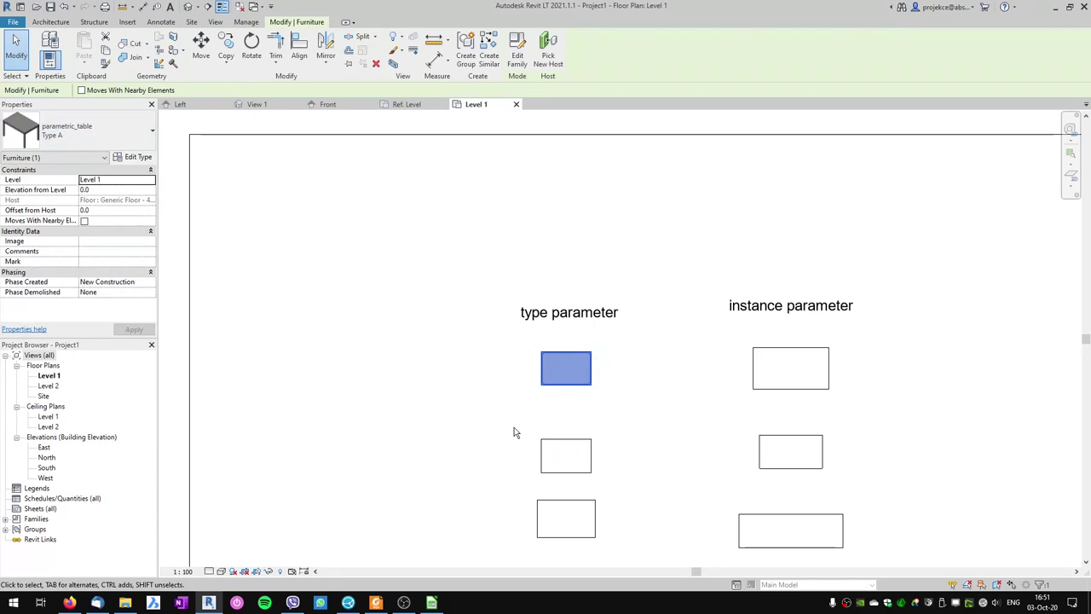
{"action": "left_click", "coordinate": [518, 352]}
{"action": "left_click", "coordinate": [545, 371]}
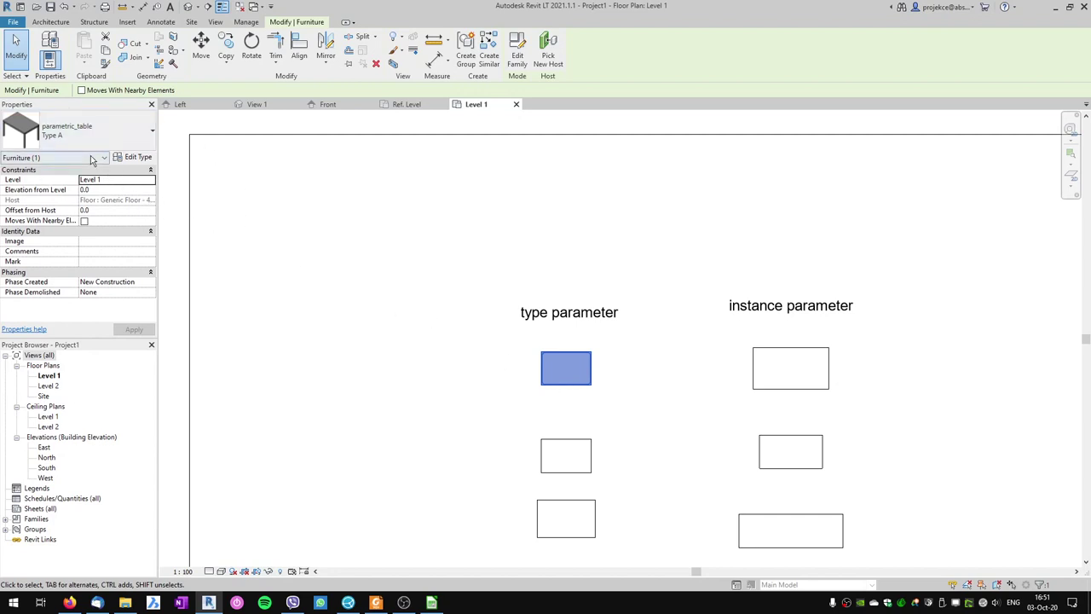
In Type A's type properties, set table width to 2000 and apply
{"action": "left_click", "coordinate": [134, 158]}
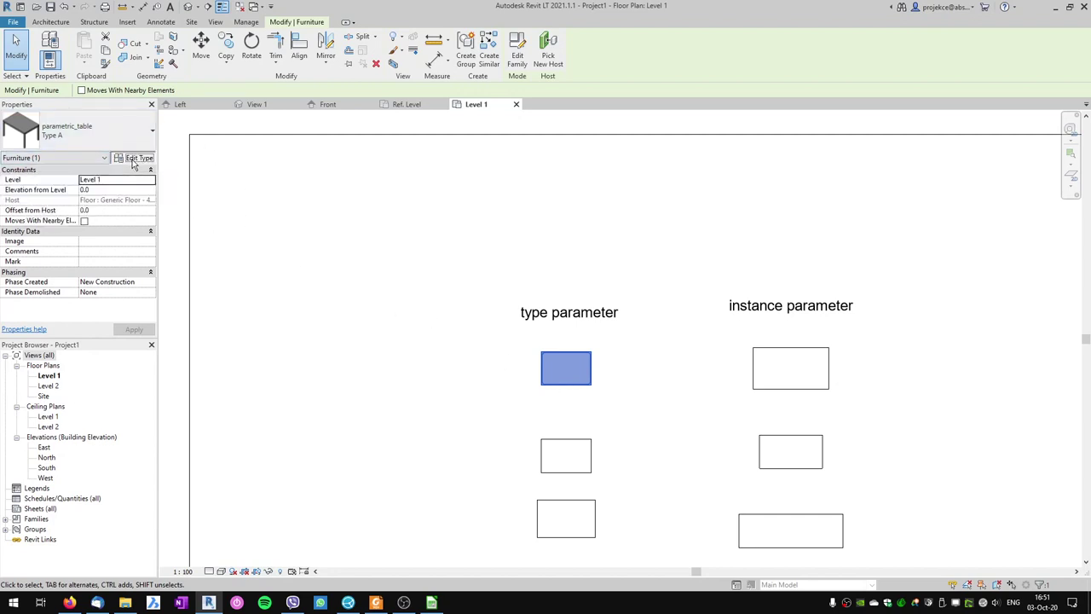
{"action": "left_click_drag", "start_coordinate": [675, 124], "coordinate": [510, 101]}
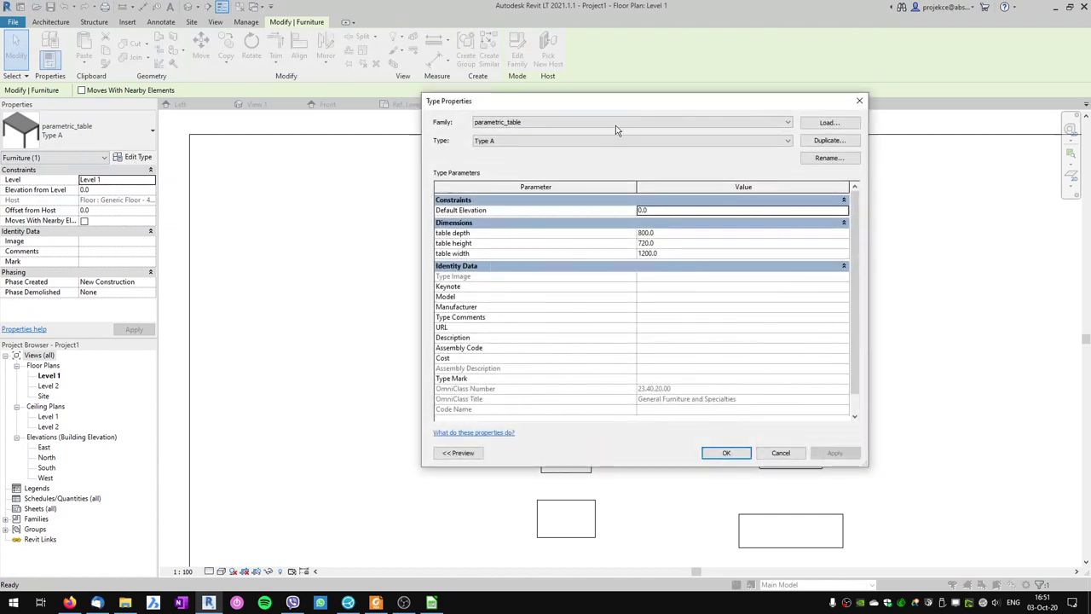
{"action": "left_click_drag", "start_coordinate": [621, 105], "coordinate": [275, 54]}
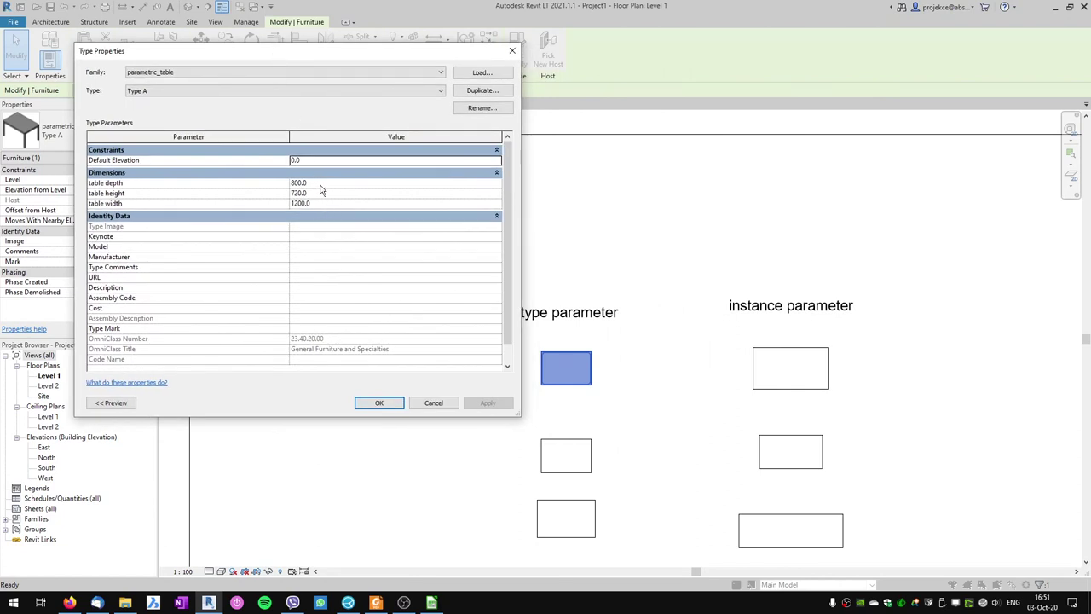
{"action": "left_click", "coordinate": [332, 203]}
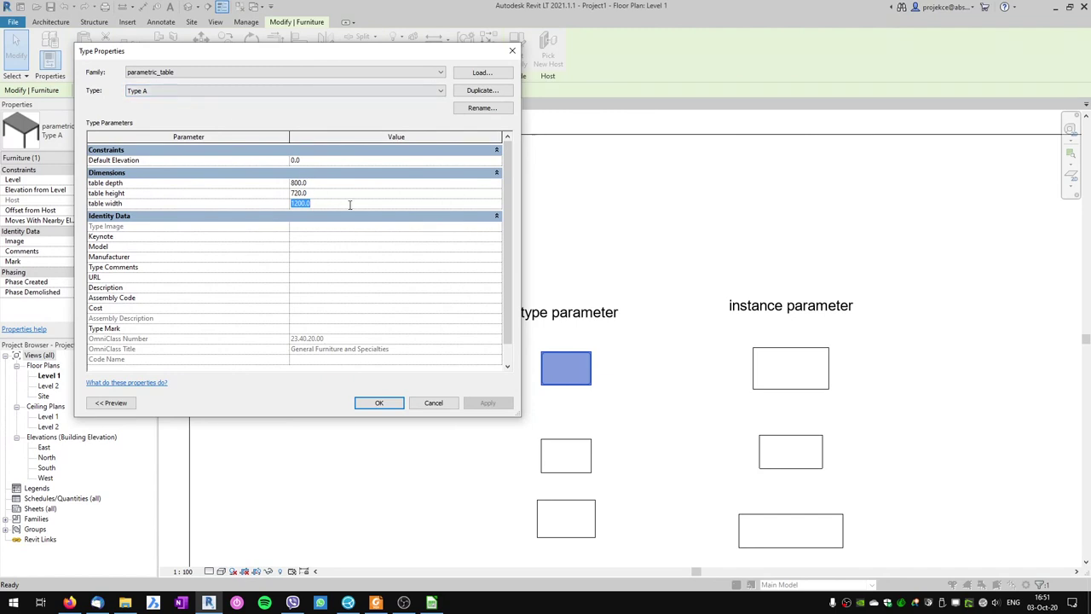
{"action": "type", "text": "2000"}
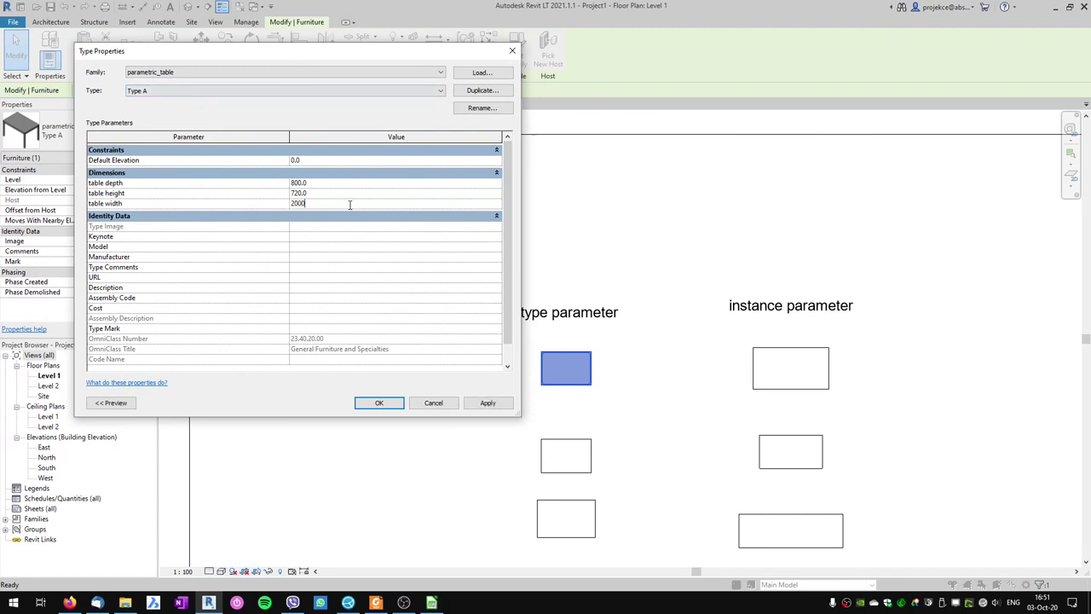
{"action": "left_click", "coordinate": [383, 408]}
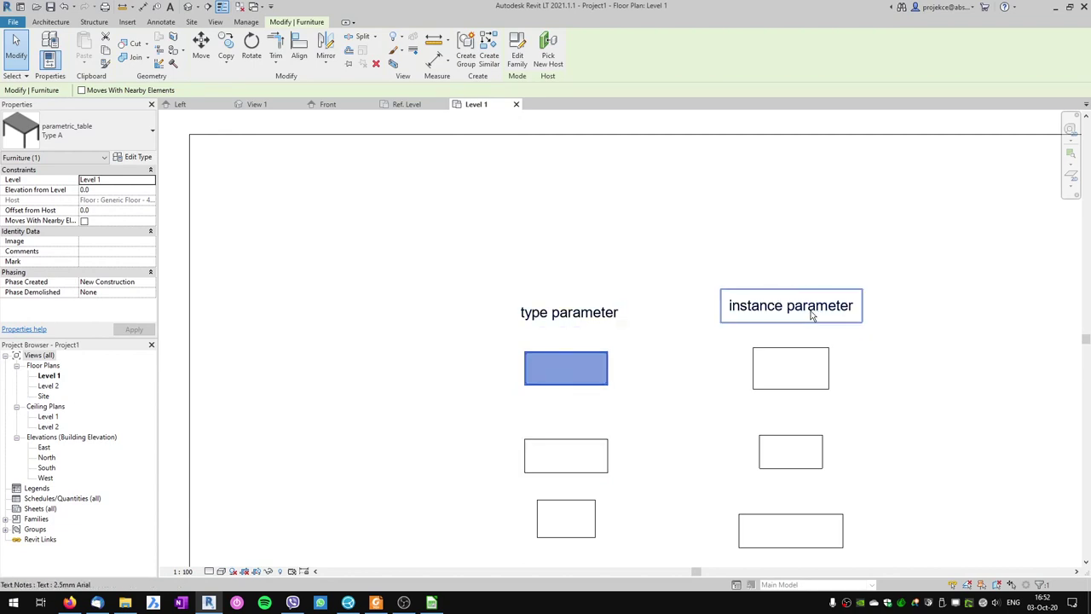
Compare with the top instance table and recheck Type A's properties without changes
{"action": "left_click", "coordinate": [801, 356]}
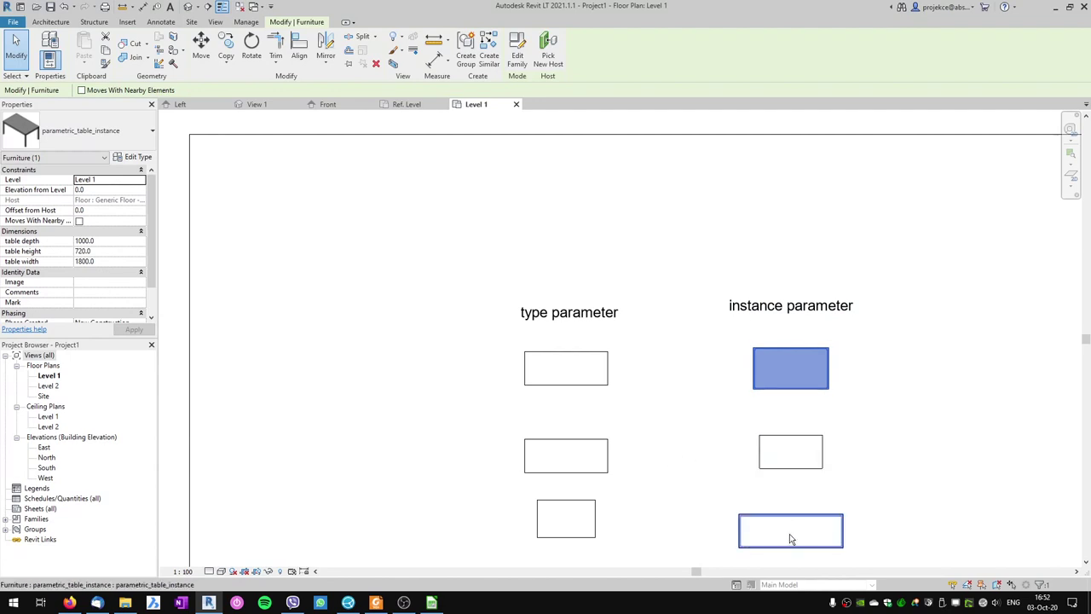
{"action": "key", "text": "Escape"}
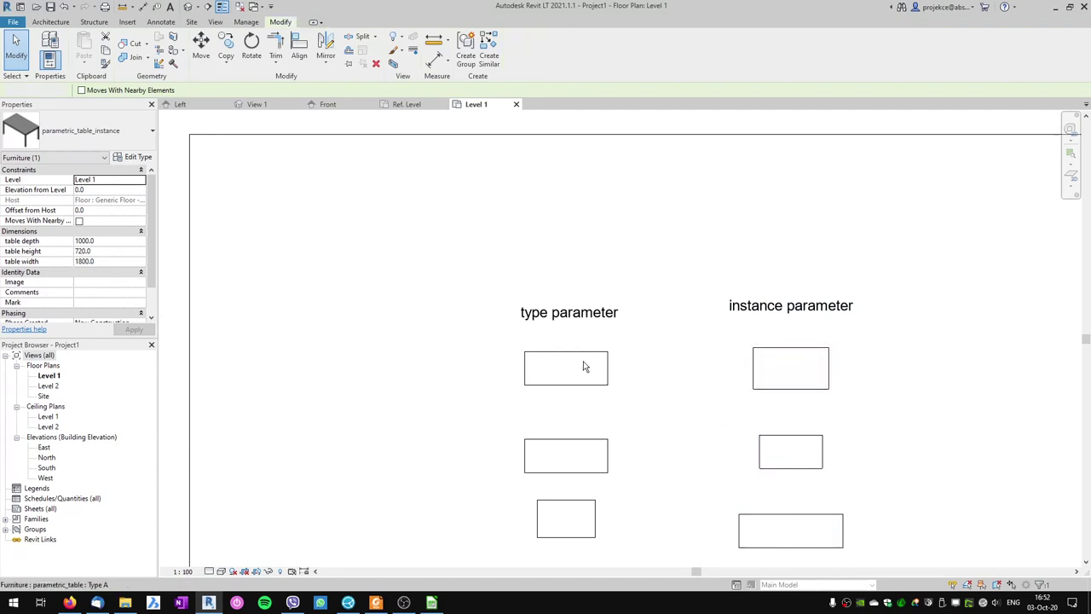
{"action": "left_click", "coordinate": [578, 358]}
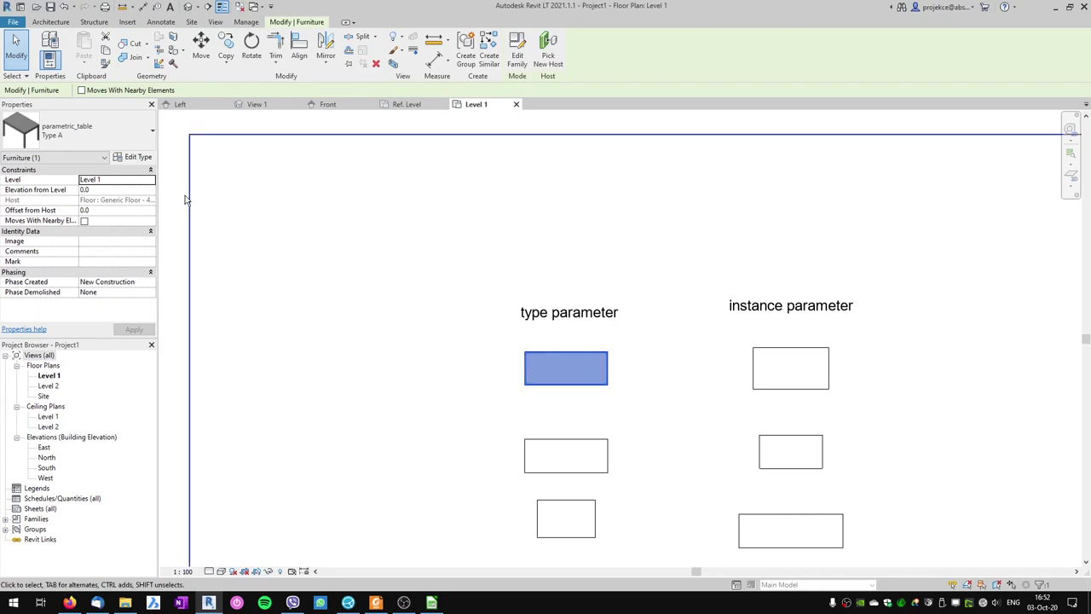
{"action": "left_click", "coordinate": [139, 156]}
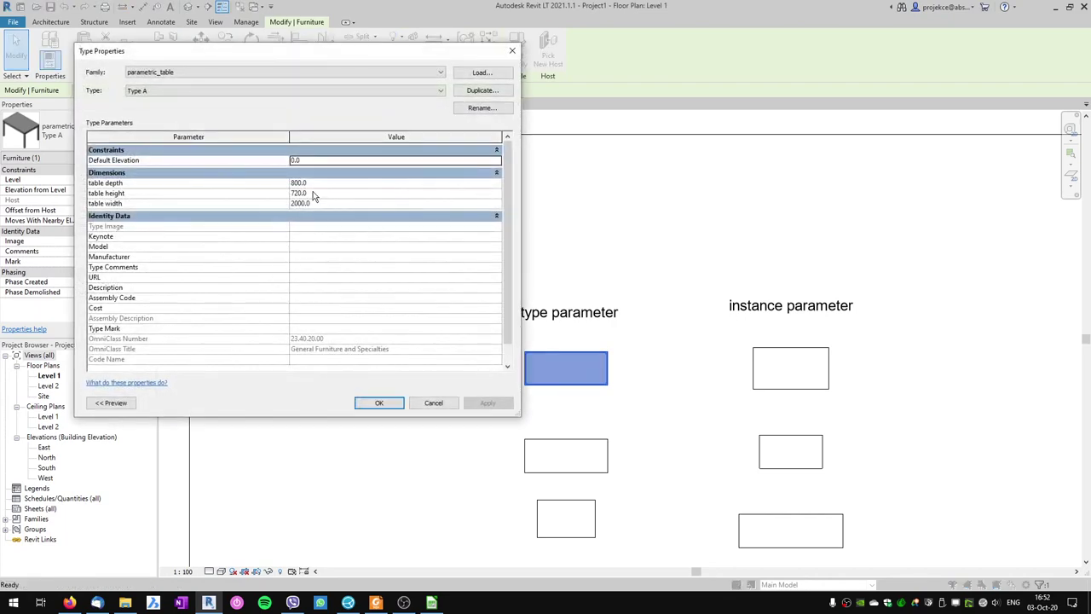
{"action": "left_click", "coordinate": [435, 404]}
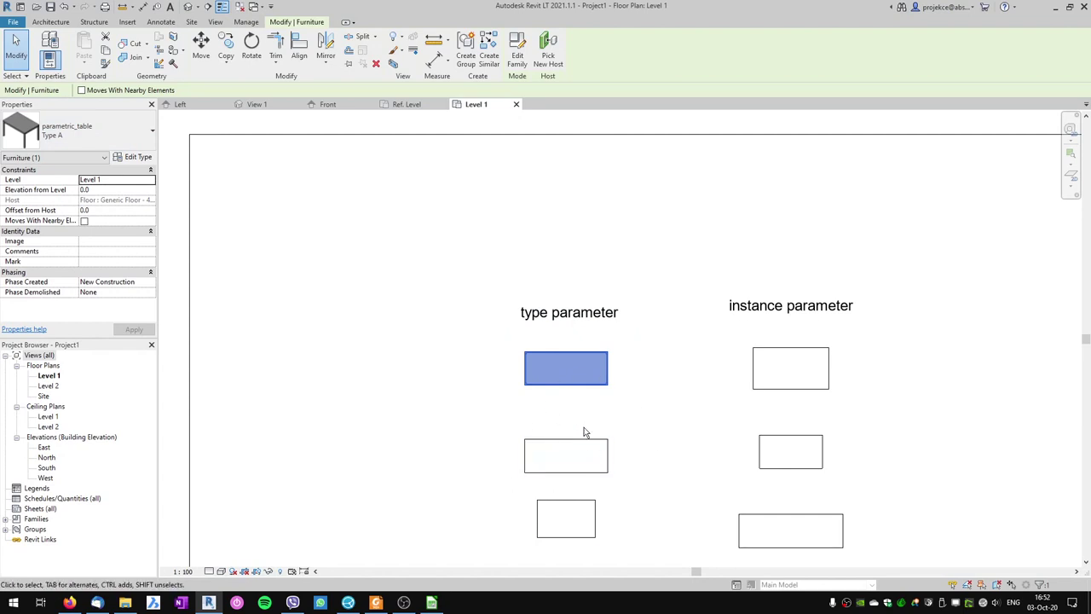
{"action": "left_click", "coordinate": [677, 403]}
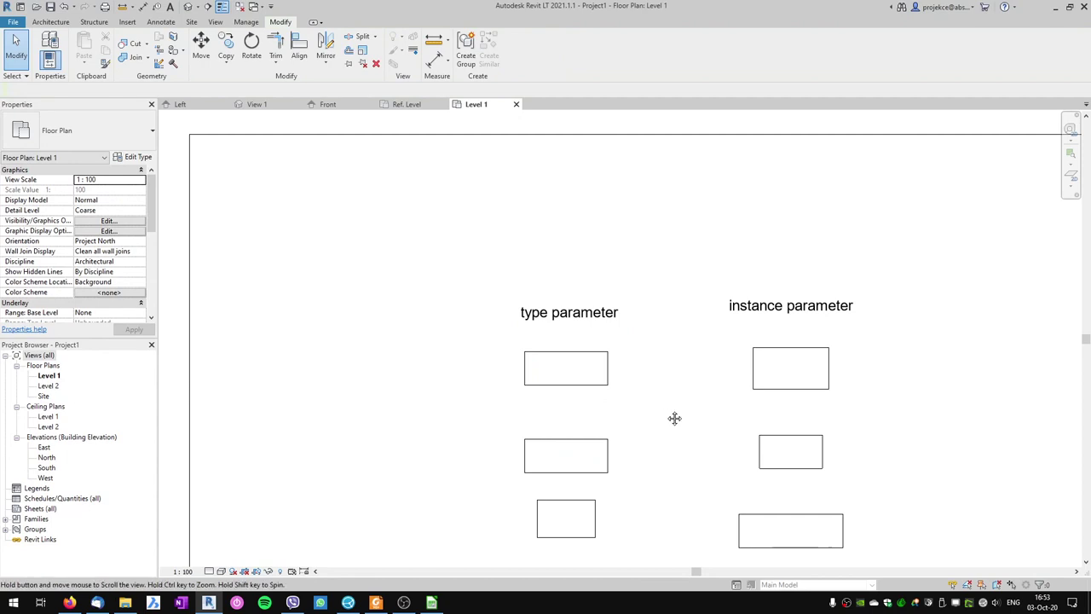
Copy the 'instance parameter' heading 5000 to the right and append ' w/ handle' to its text
{"action": "middle_click_drag", "start_coordinate": [674, 417], "coordinate": [451, 431]}
{"action": "left_click", "coordinate": [532, 332]}
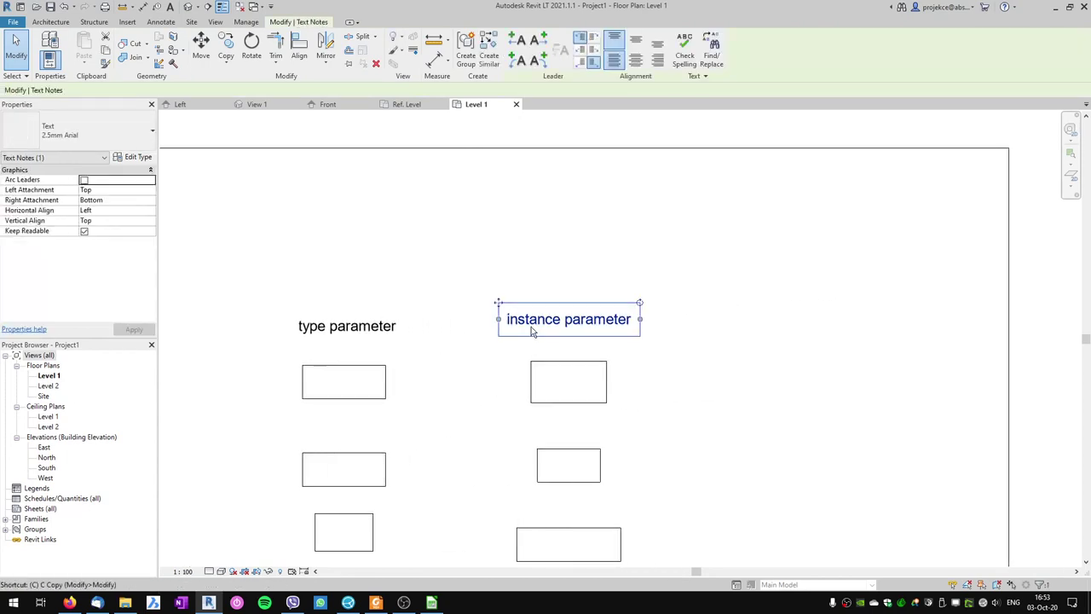
{"action": "left_click_drag", "start_coordinate": [532, 332], "coordinate": [741, 329]}
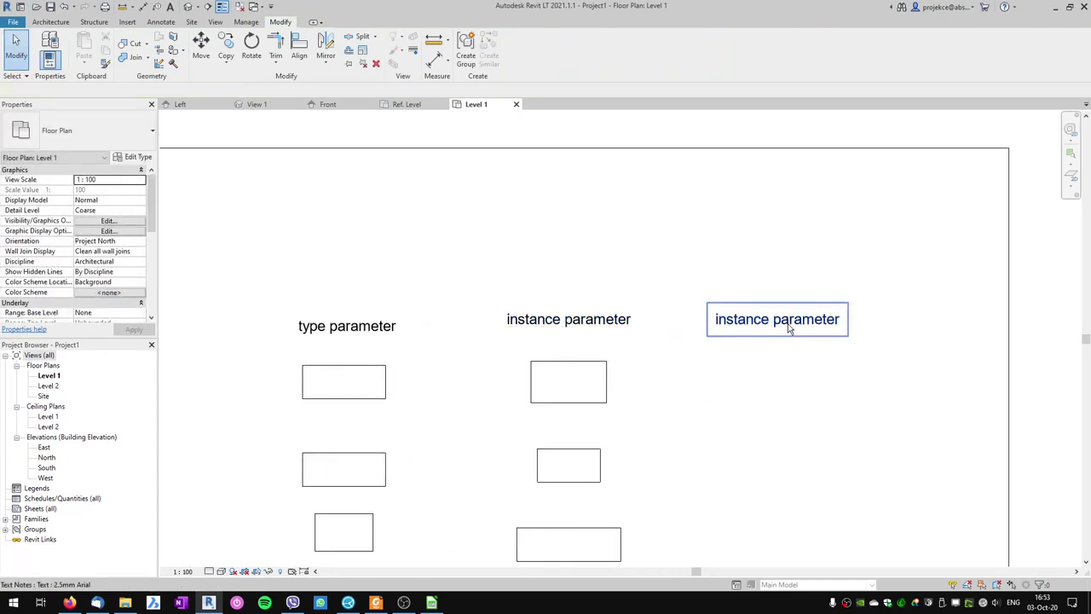
{"action": "double_click", "coordinate": [789, 318]}
{"action": "type", "text": "w/"}
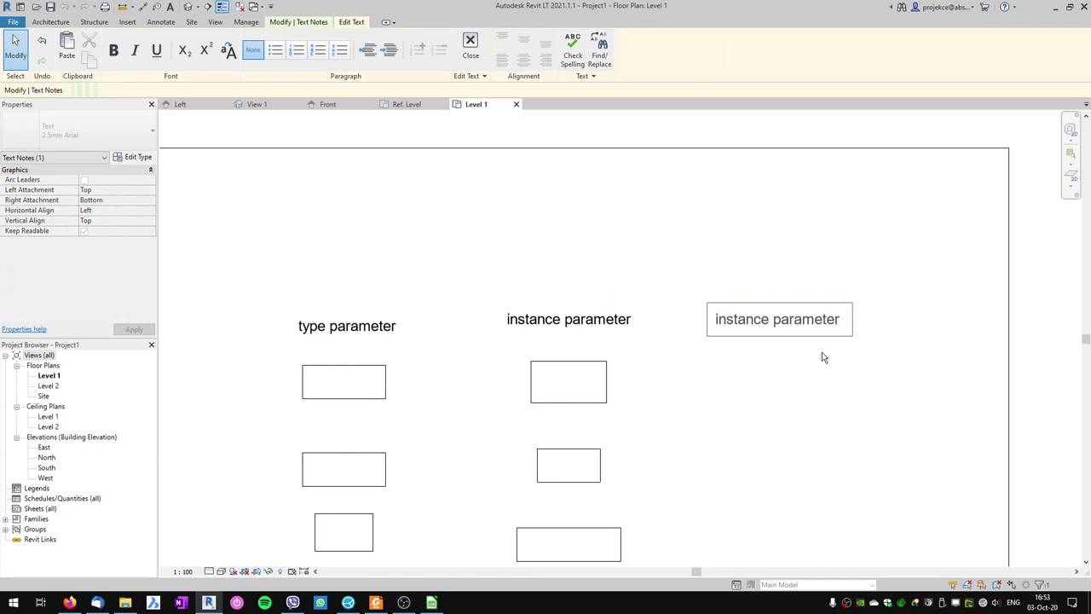
{"action": "type", "text": "handle"}
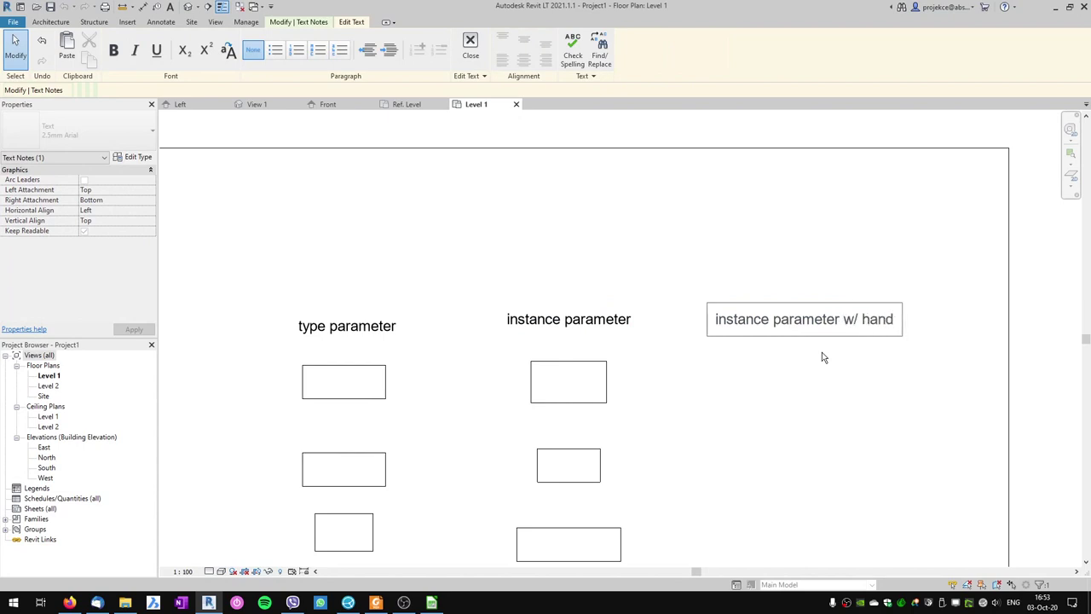
{"action": "left_click", "coordinate": [788, 429]}
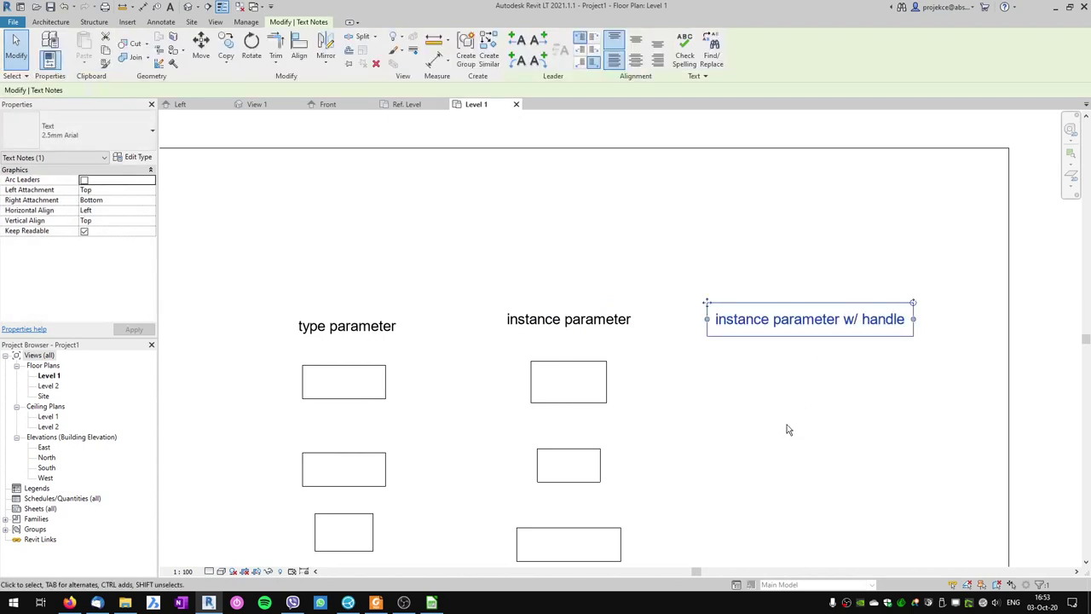
{"action": "left_click", "coordinate": [579, 368]}
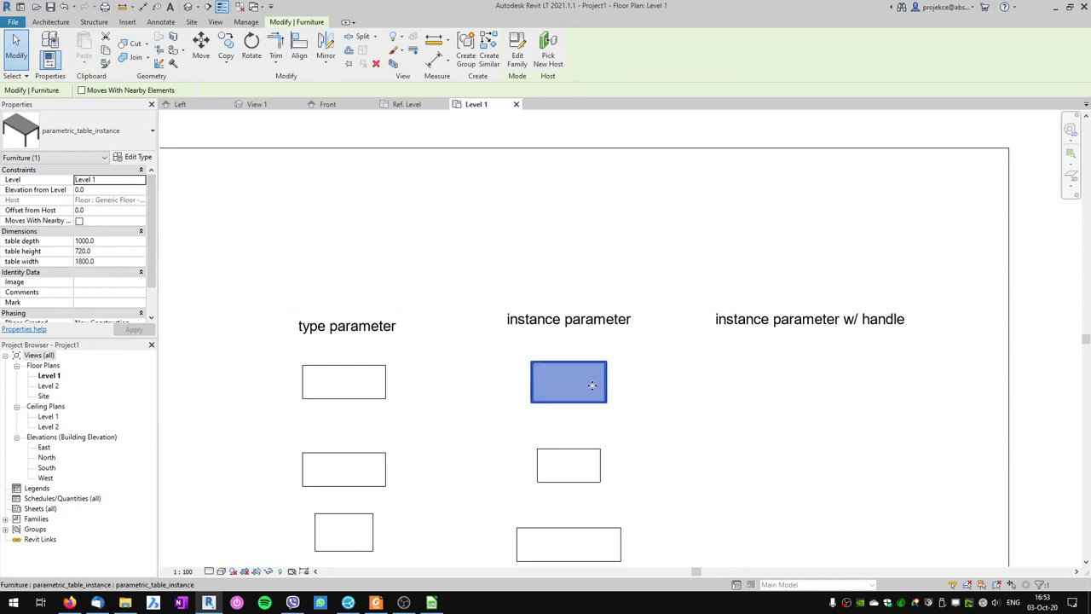
{"action": "key", "text": "Escape"}
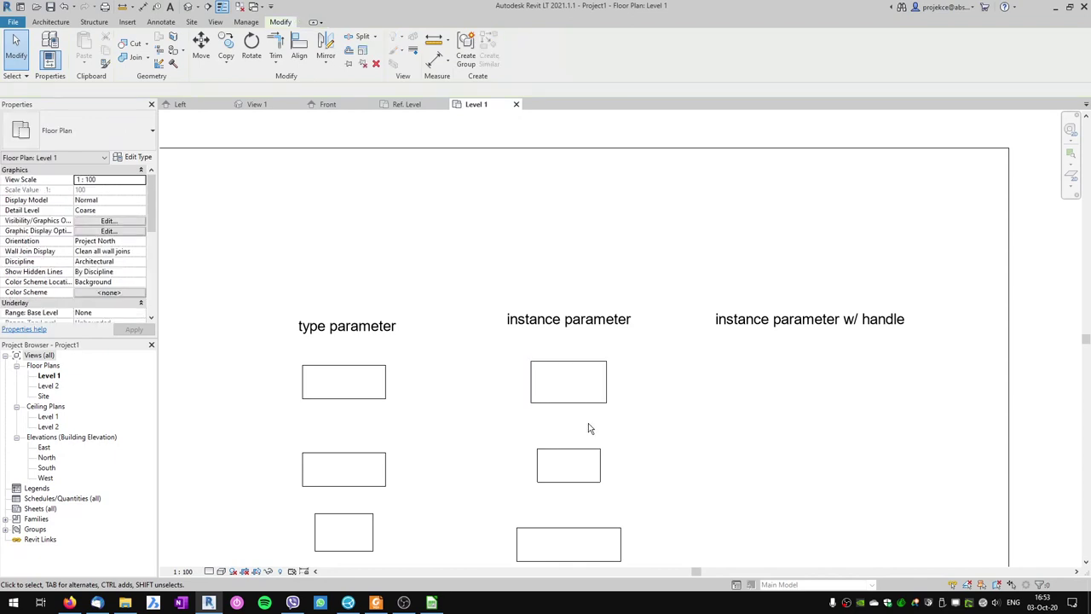
Switch to the parametric_table_instance family and save it as parametric_table_instance-handle.rfa
{"action": "left_click", "coordinate": [399, 105]}
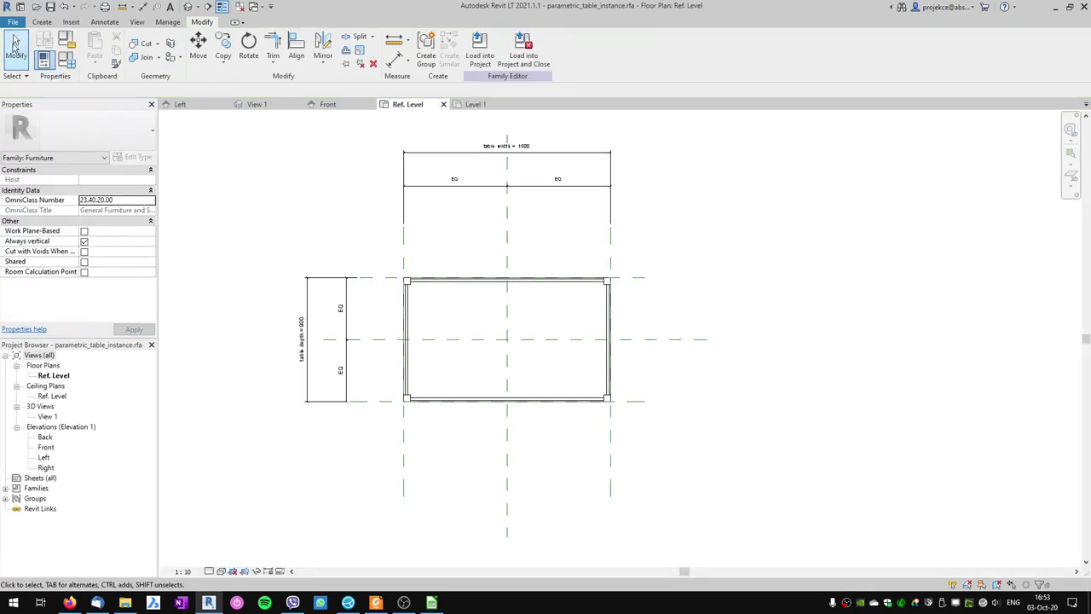
{"action": "left_click", "coordinate": [14, 23]}
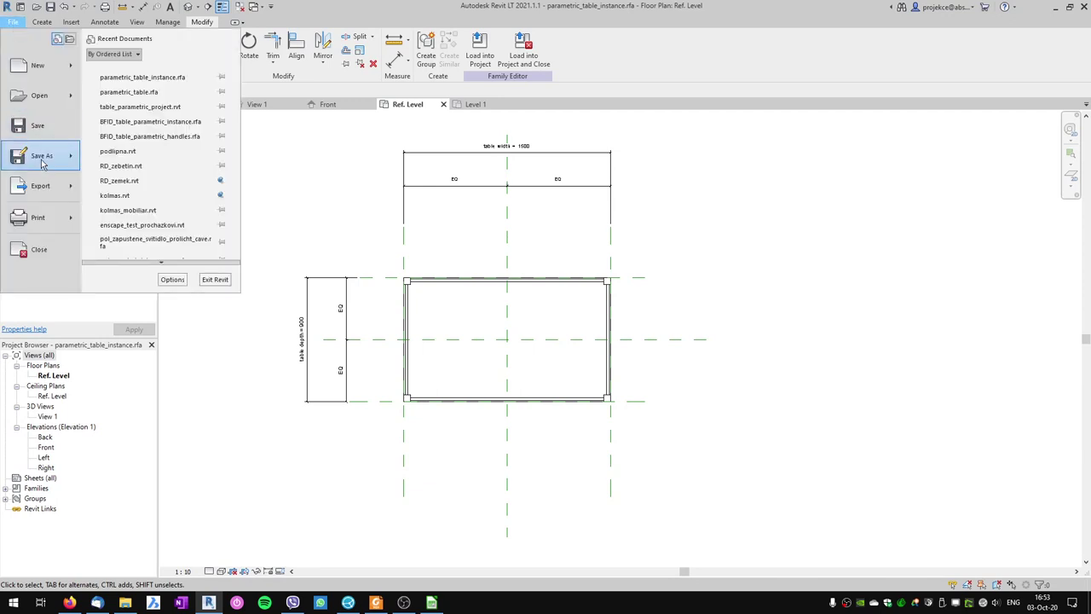
{"action": "mouse_move", "coordinate": [14, 153]}
{"action": "left_click", "coordinate": [115, 160]}
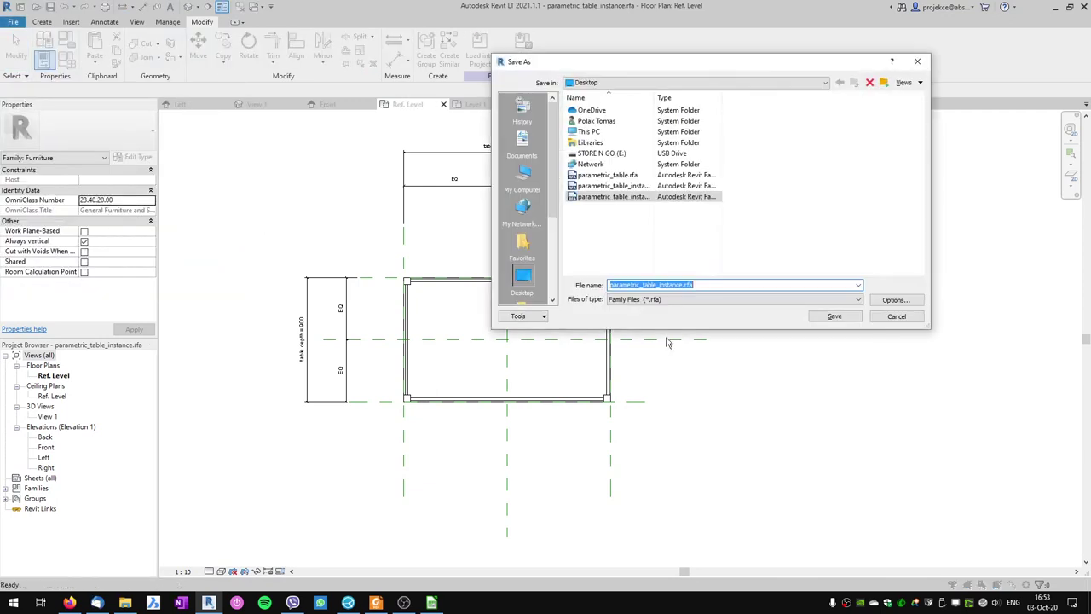
{"action": "left_click", "coordinate": [683, 285]}
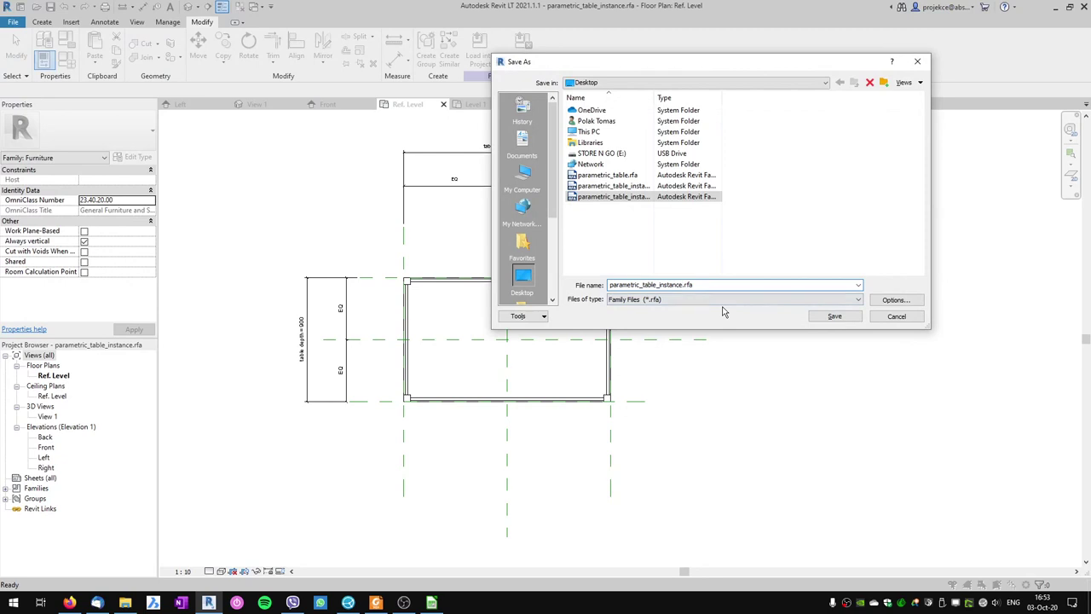
{"action": "type", "text": "-handle"}
{"action": "left_click", "coordinate": [839, 316]}
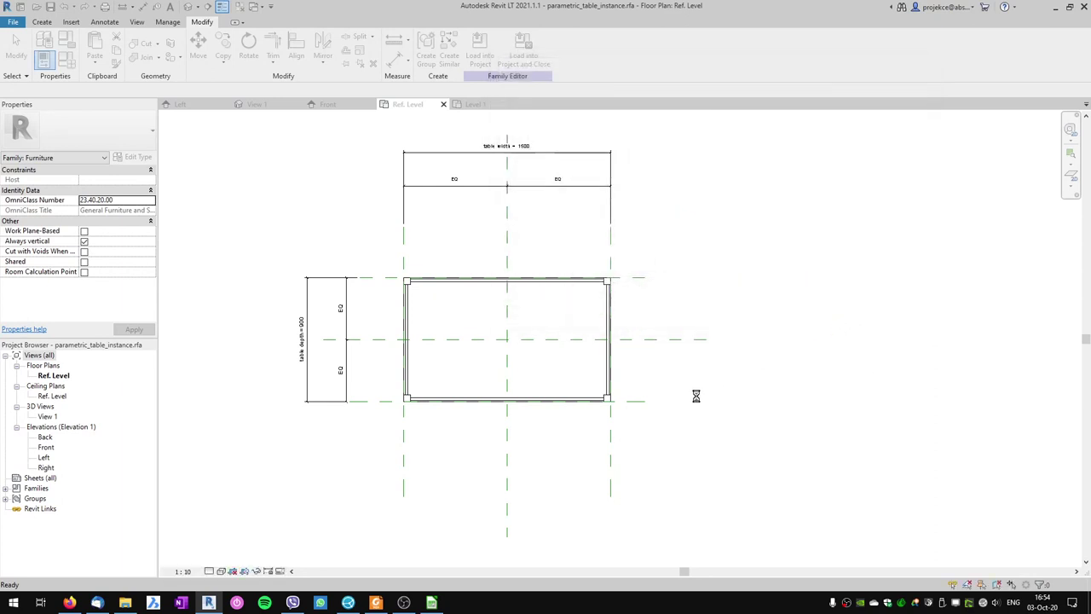
Set the right reference plane's Is Reference to Right
{"action": "left_click", "coordinate": [611, 268]}
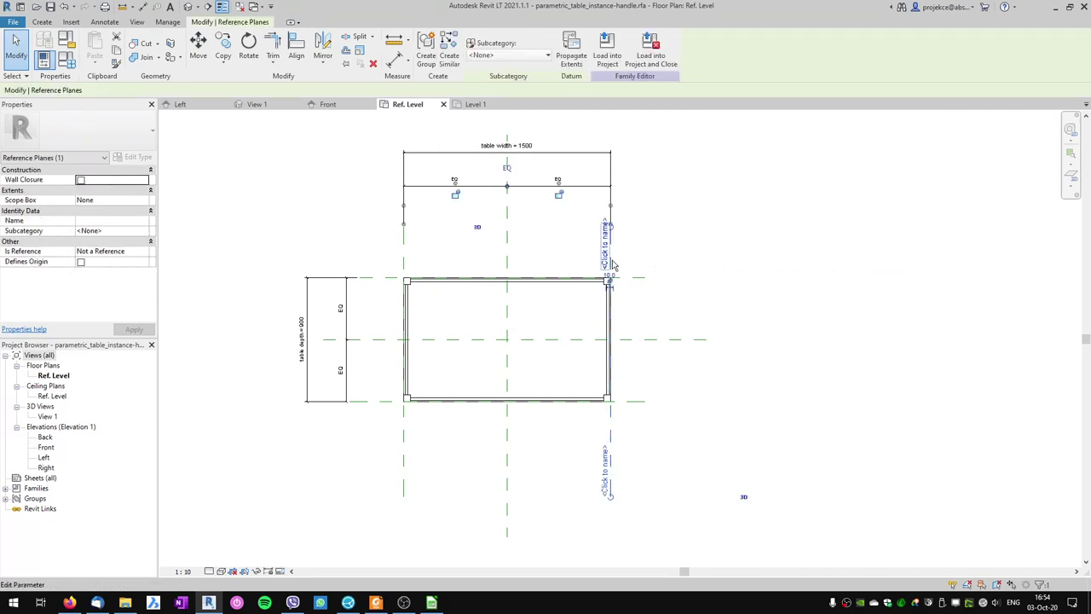
{"action": "left_click", "coordinate": [405, 266]}
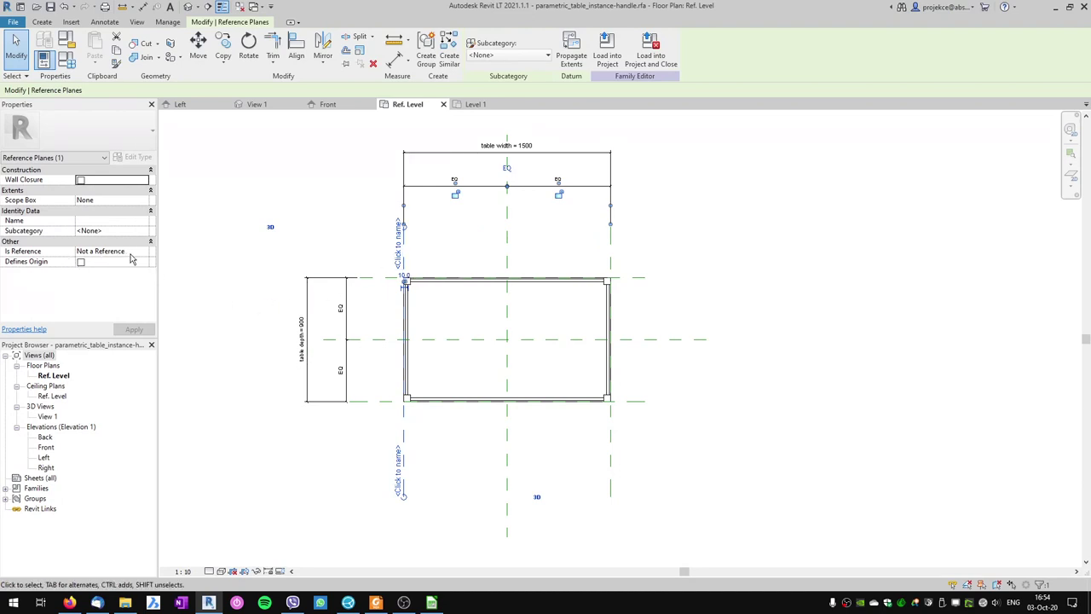
{"action": "left_click", "coordinate": [615, 253]}
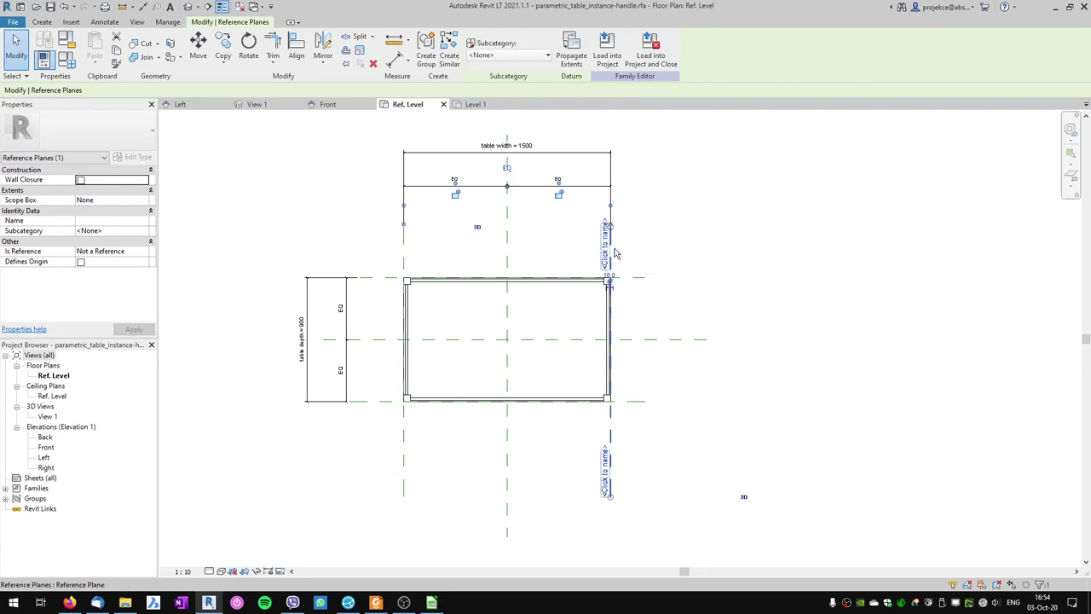
{"action": "left_click", "coordinate": [144, 253]}
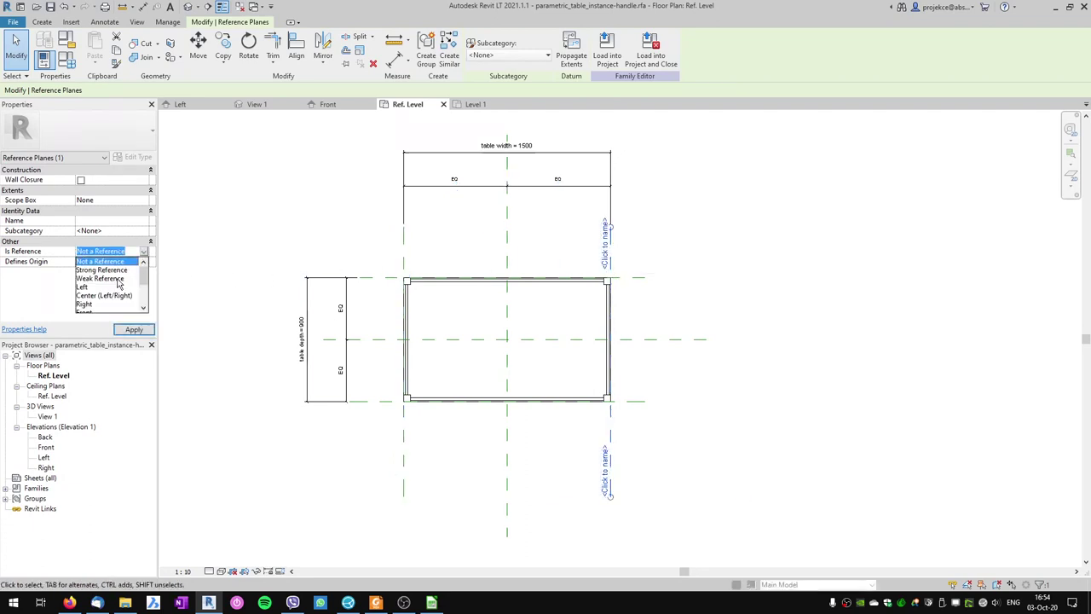
{"action": "scroll", "coordinate": [91, 294], "scroll_direction": "down", "scroll_amount": 1}
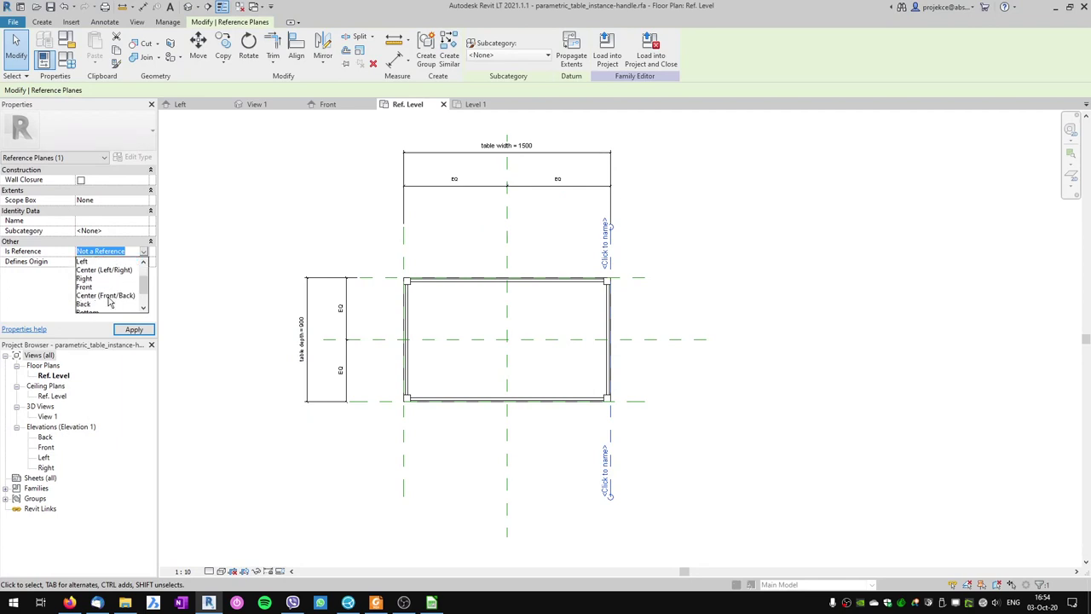
{"action": "scroll", "coordinate": [109, 301], "scroll_direction": "up", "scroll_amount": 1}
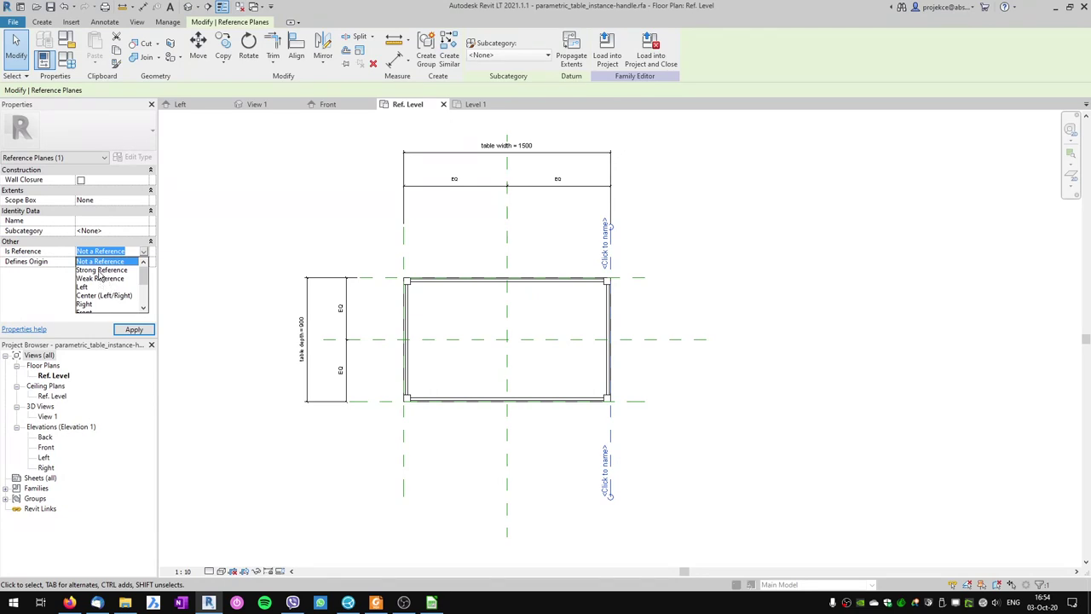
{"action": "scroll", "coordinate": [99, 284], "scroll_direction": "down", "scroll_amount": 1}
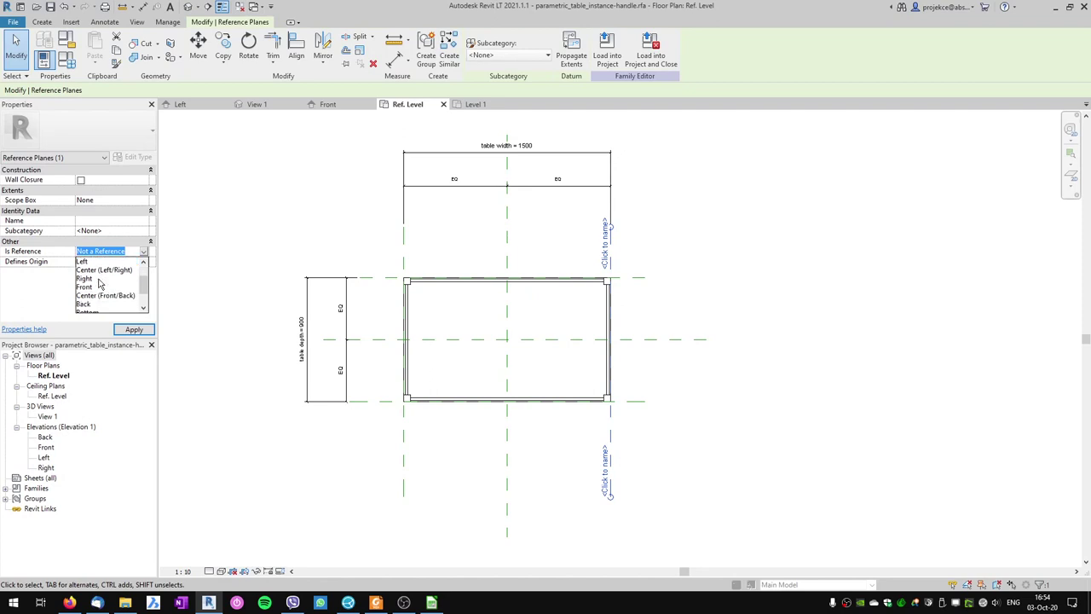
{"action": "left_click", "coordinate": [91, 285]}
Review the left reference plane's reference type choices, leaving it unchanged
{"action": "left_click", "coordinate": [405, 256]}
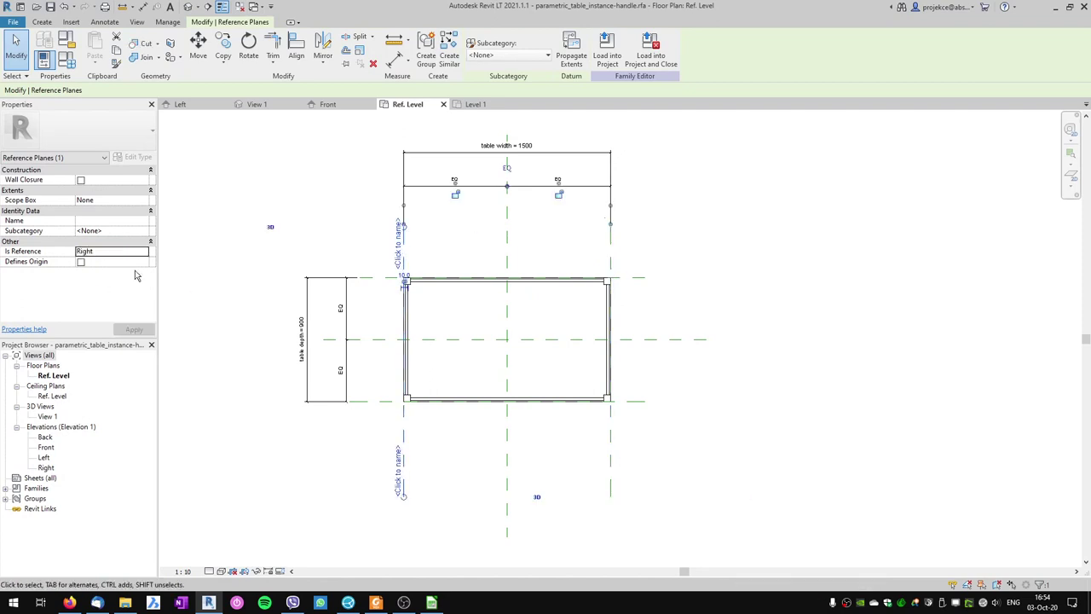
{"action": "left_click", "coordinate": [111, 251]}
{"action": "left_click", "coordinate": [143, 251]}
{"action": "scroll", "coordinate": [102, 289], "scroll_direction": "down", "scroll_amount": 2}
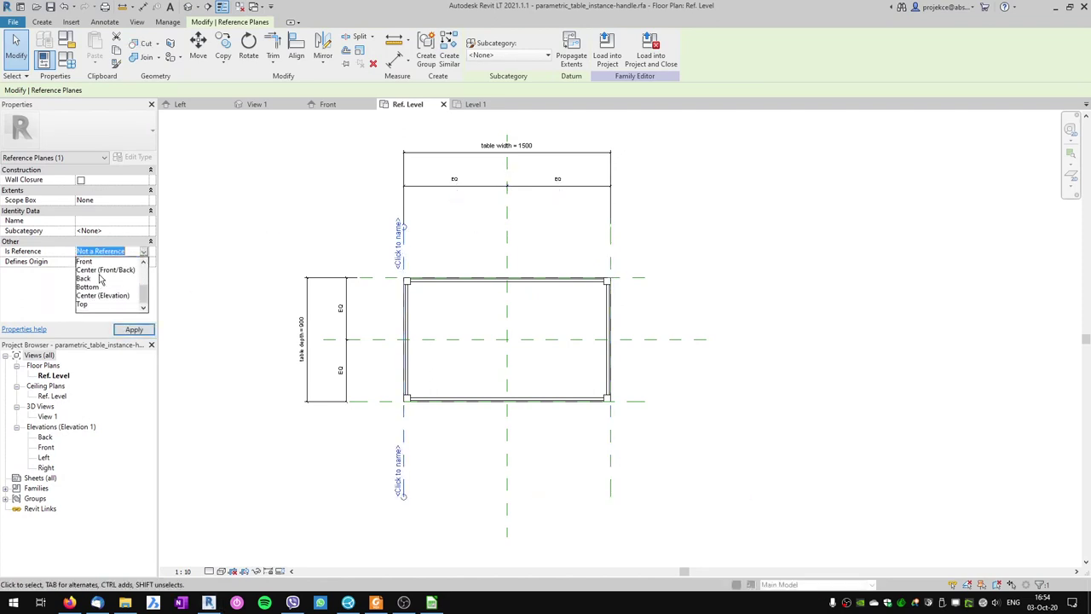
{"action": "scroll", "coordinate": [98, 288], "scroll_direction": "up", "scroll_amount": 2}
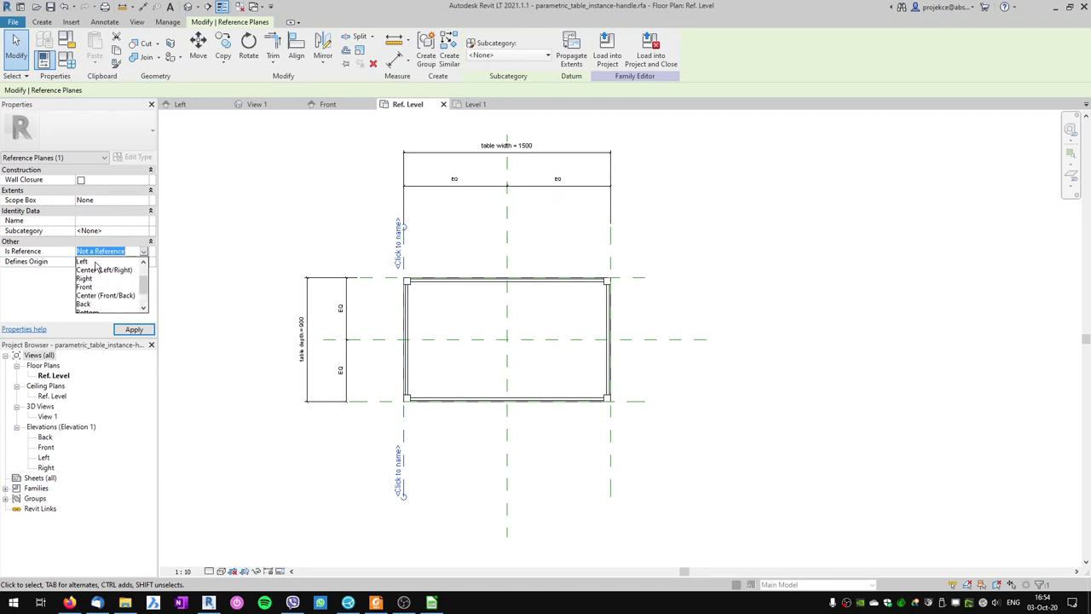
{"action": "key", "text": "Escape"}
Make the top and bottom horizontal reference planes Strong References
{"action": "left_click", "coordinate": [375, 278]}
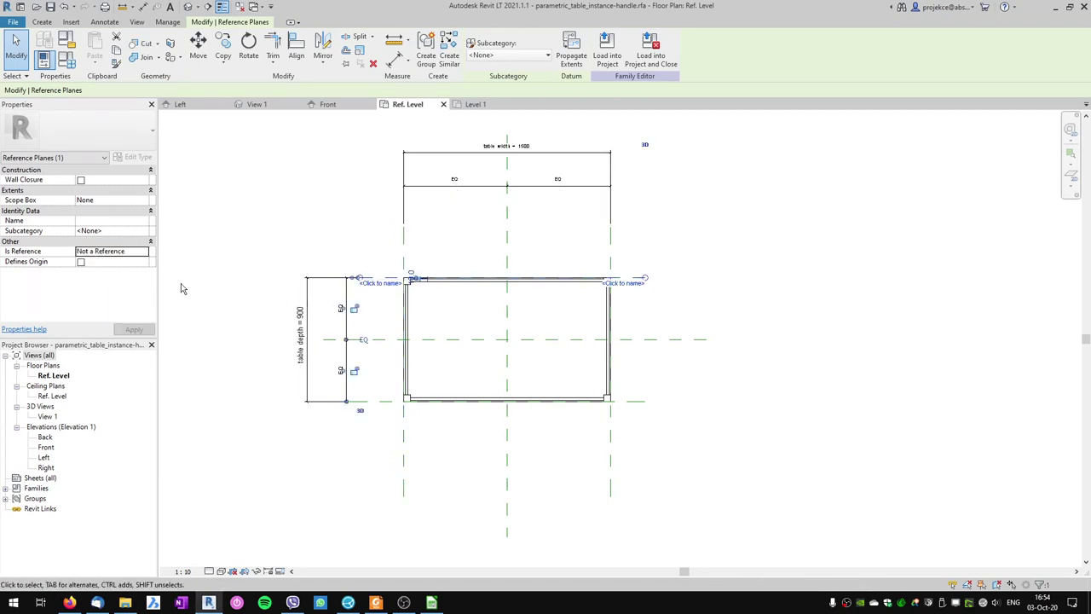
{"action": "left_click", "coordinate": [144, 253]}
{"action": "left_click", "coordinate": [119, 265]}
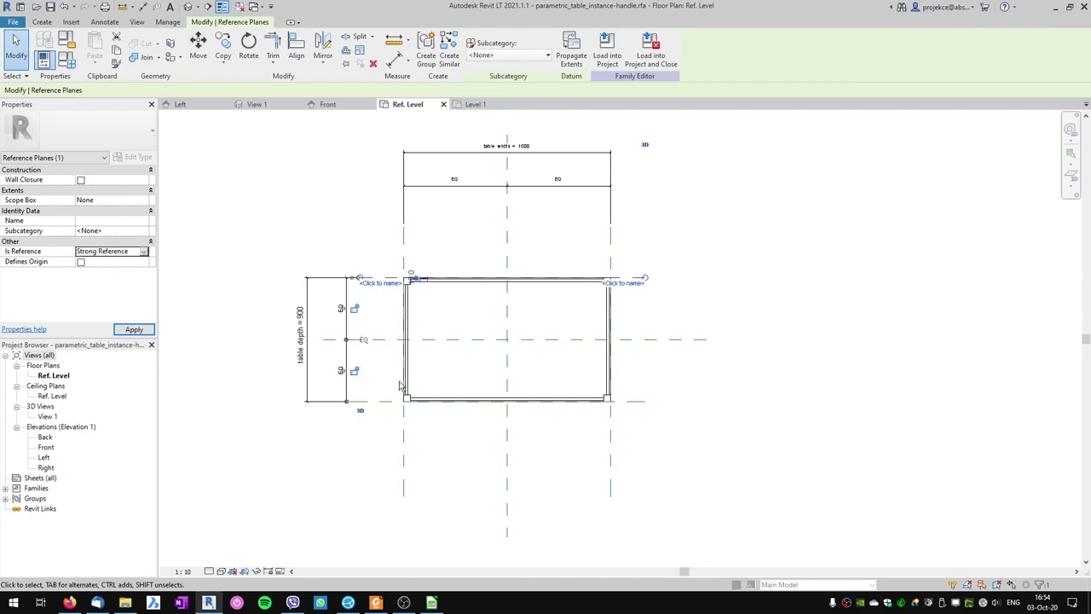
{"action": "left_click", "coordinate": [381, 403]}
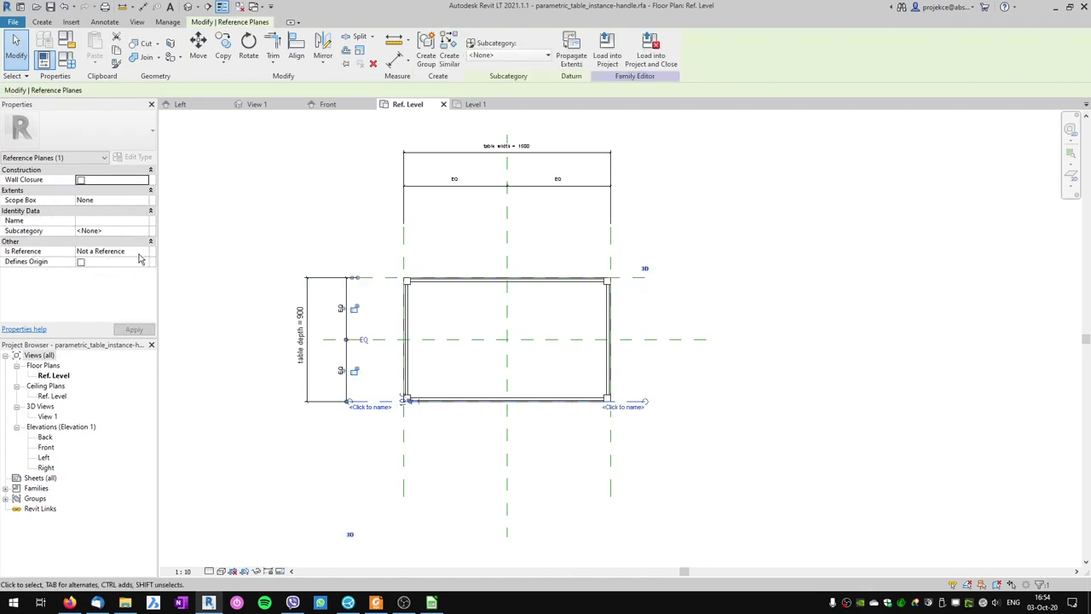
{"action": "left_click", "coordinate": [144, 253]}
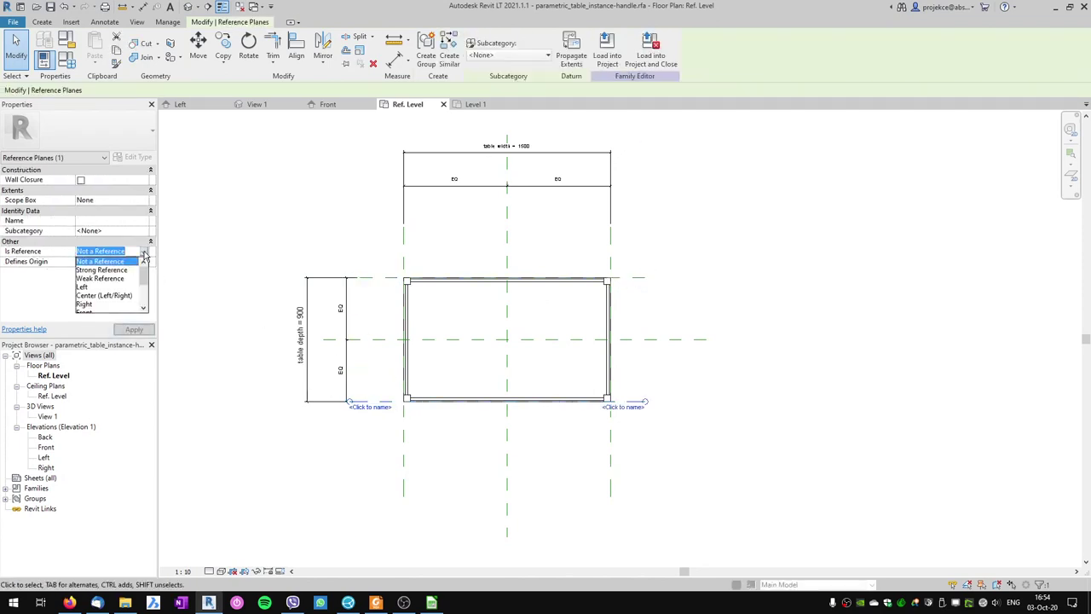
{"action": "left_click", "coordinate": [101, 269]}
{"action": "left_click", "coordinate": [708, 307]}
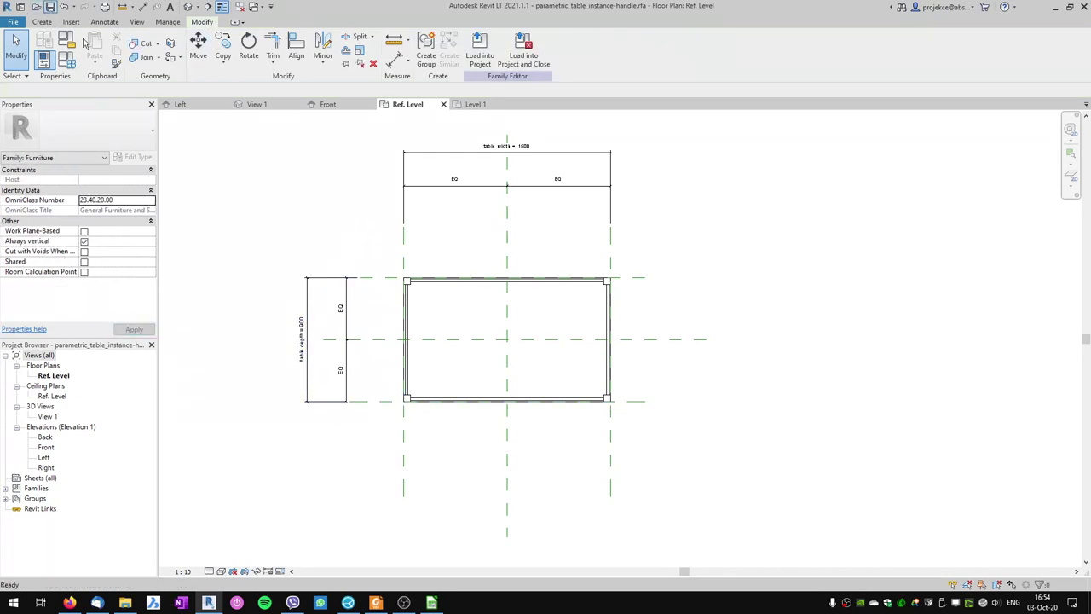
Load the handle table family and place one table under the 'instance parameter w/ handle' label
{"action": "left_click", "coordinate": [480, 47]}
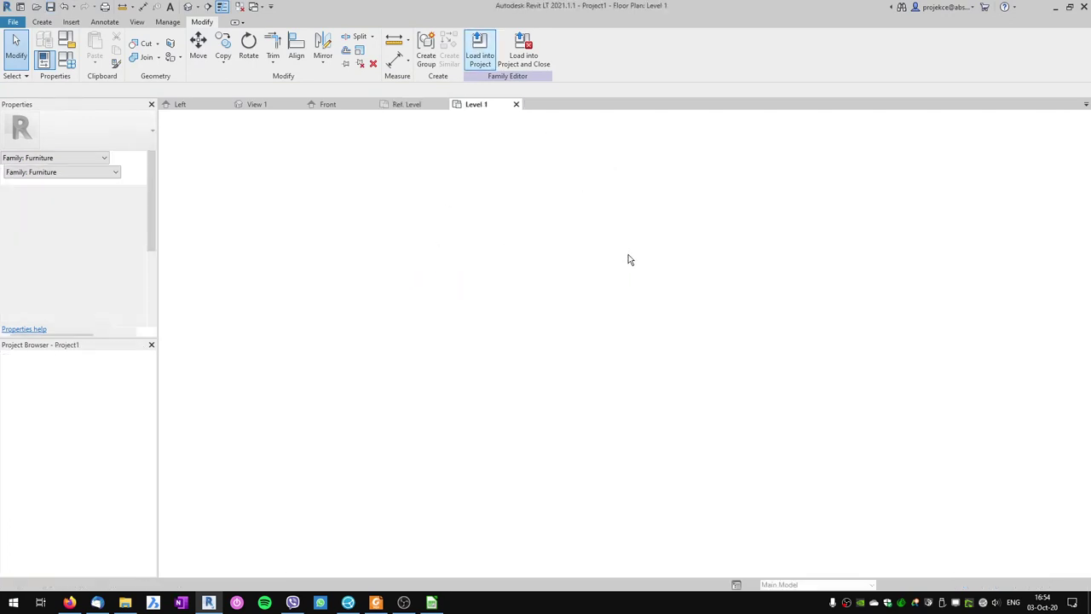
{"action": "left_click", "coordinate": [809, 384]}
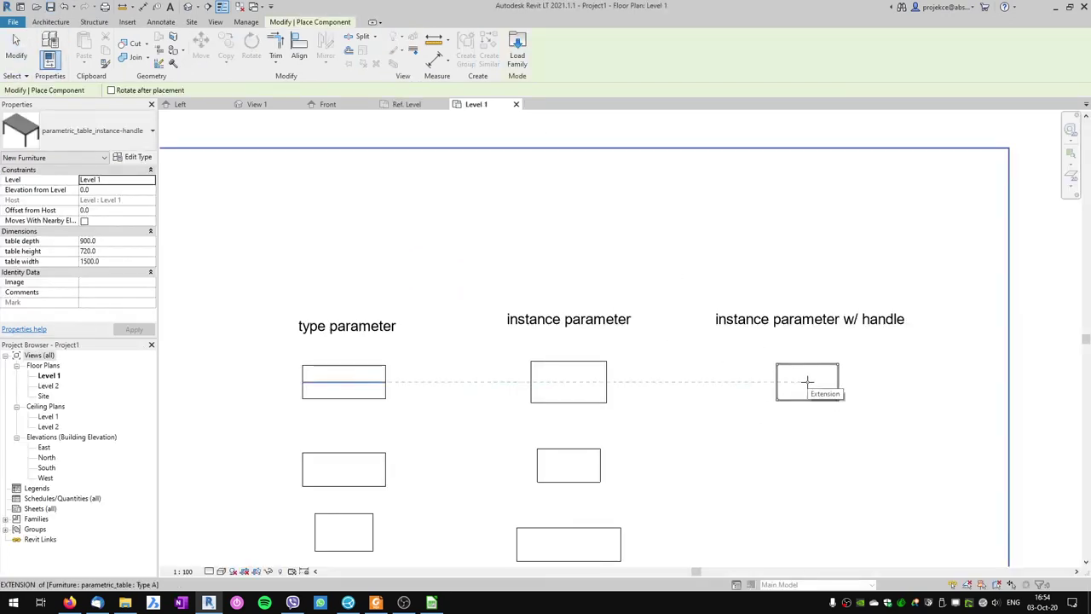
{"action": "key", "text": "Escape"}
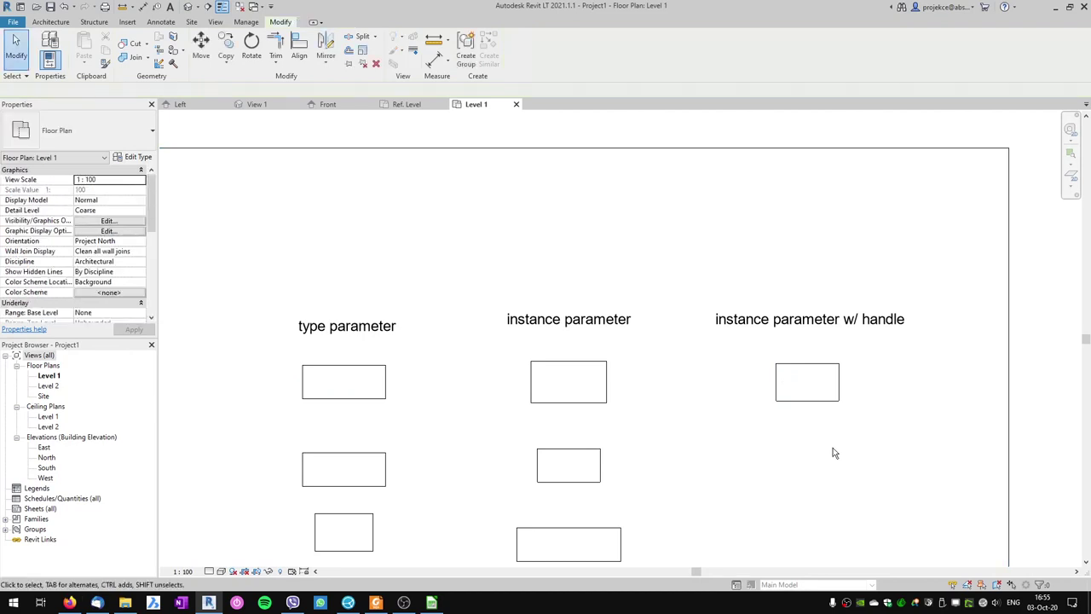
{"action": "middle_click_drag", "start_coordinate": [832, 451], "coordinate": [764, 367]}
Stretch the table with its shape handles, then set table depth 1200 and table width 2500
{"action": "left_click", "coordinate": [747, 310]}
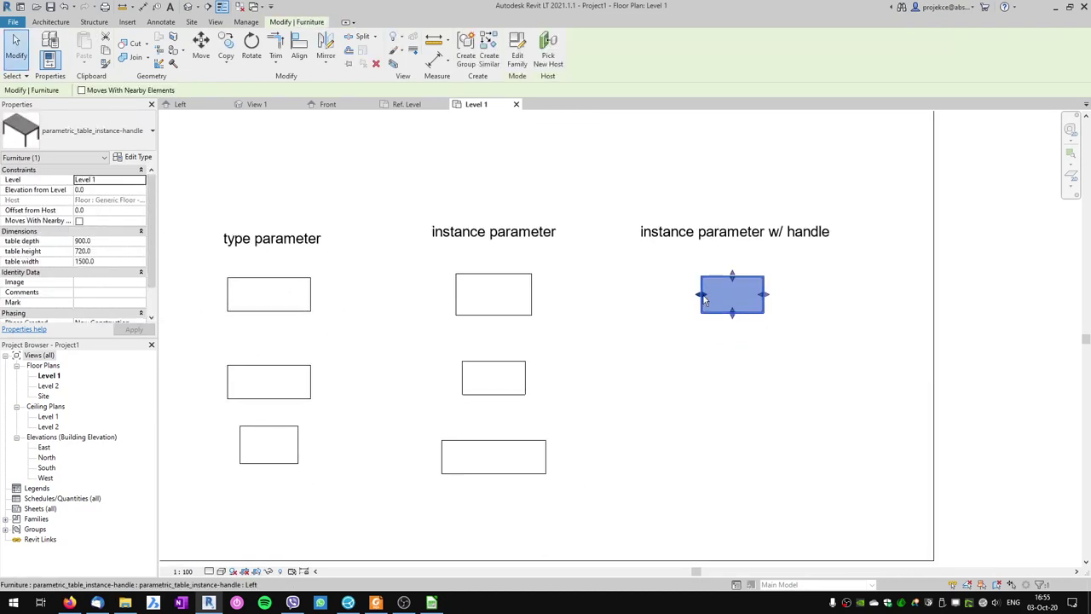
{"action": "left_click_drag", "start_coordinate": [701, 295], "coordinate": [667, 295]}
{"action": "left_click_drag", "start_coordinate": [770, 295], "coordinate": [797, 295]}
{"action": "left_click_drag", "start_coordinate": [732, 315], "coordinate": [733, 326]}
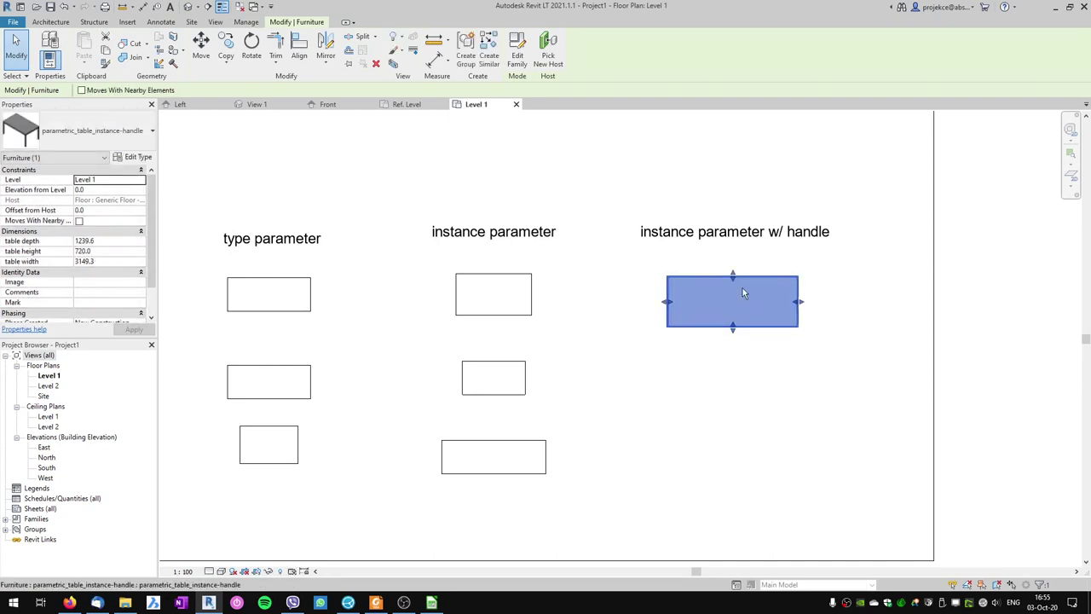
{"action": "left_click", "coordinate": [128, 242]}
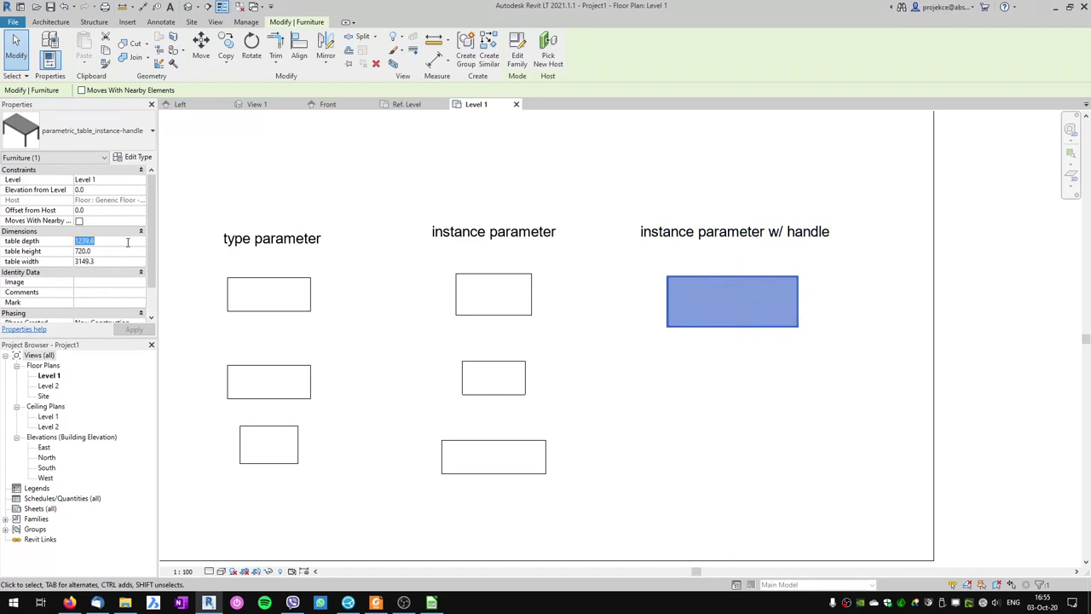
{"action": "type", "text": "1200"}
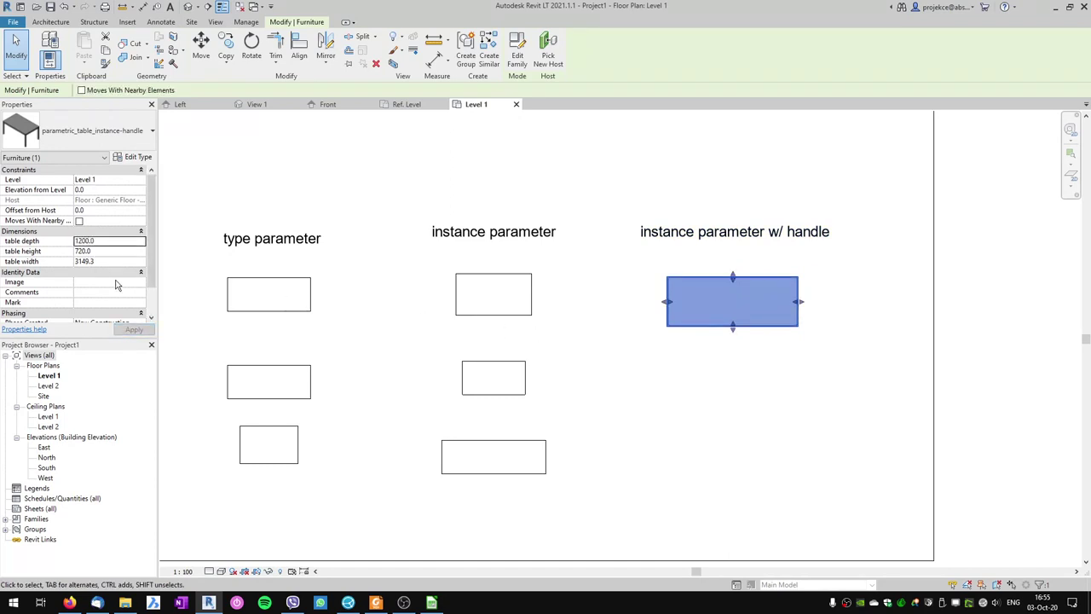
{"action": "left_click", "coordinate": [118, 261]}
{"action": "type", "text": "2500"}
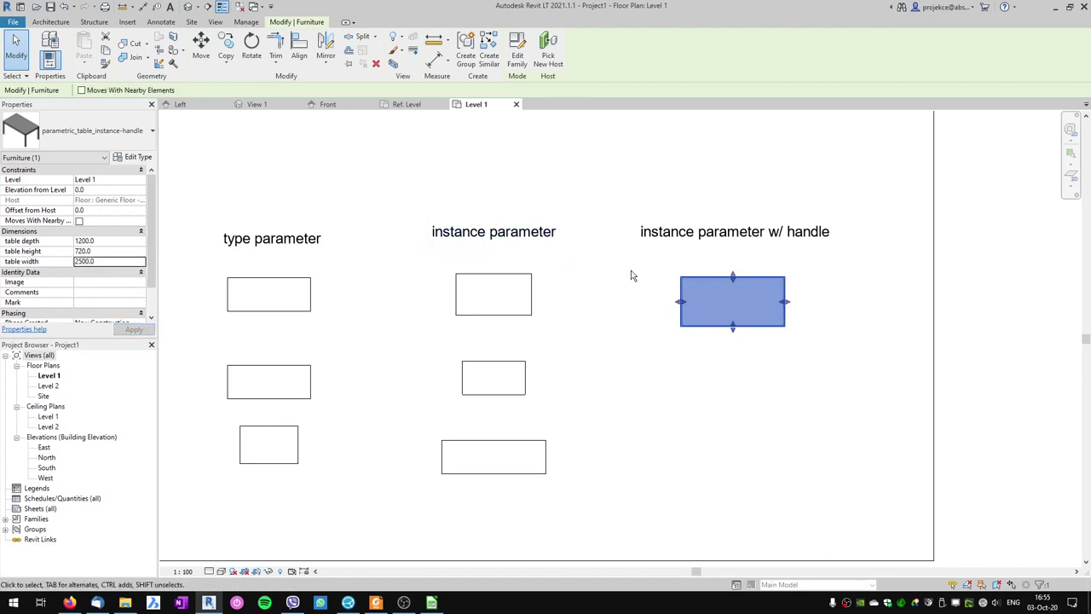
{"action": "type", "text": "mv"}
Copy the handle table below the first and stretch it to about 3615 wide by 1644 deep
{"action": "left_click", "coordinate": [746, 327]}
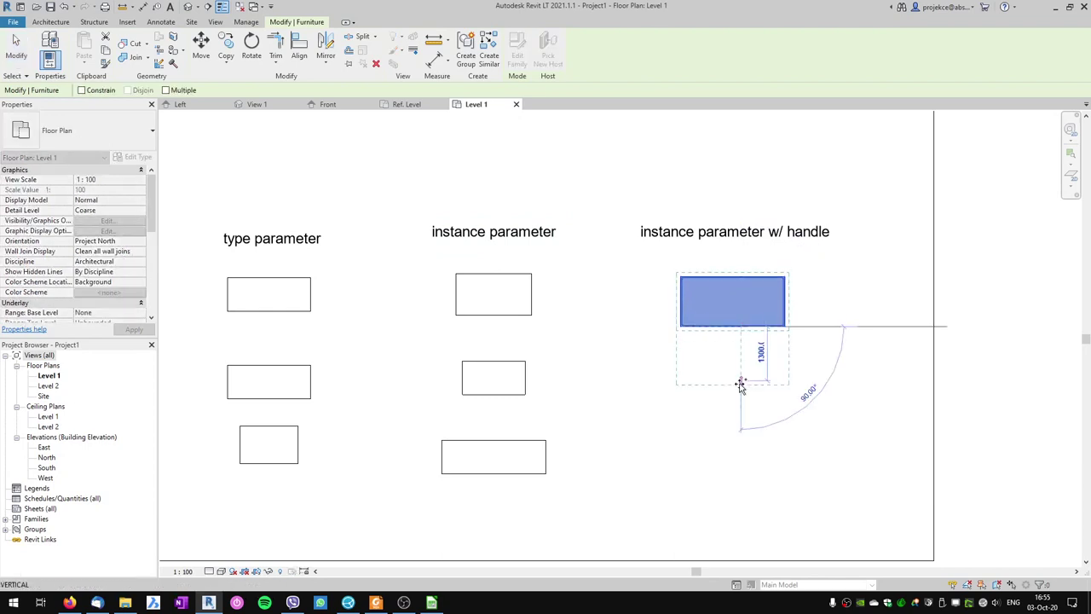
{"action": "left_click", "coordinate": [741, 414]}
{"action": "key", "text": "Escape"}
{"action": "left_click", "coordinate": [780, 386]}
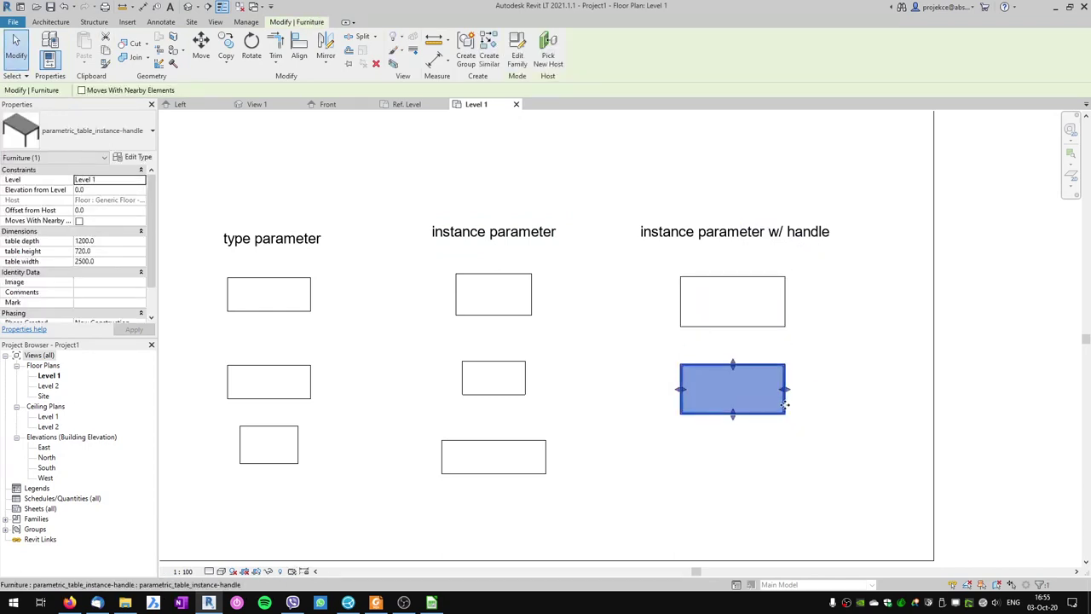
{"action": "left_click_drag", "start_coordinate": [797, 392], "coordinate": [837, 392]}
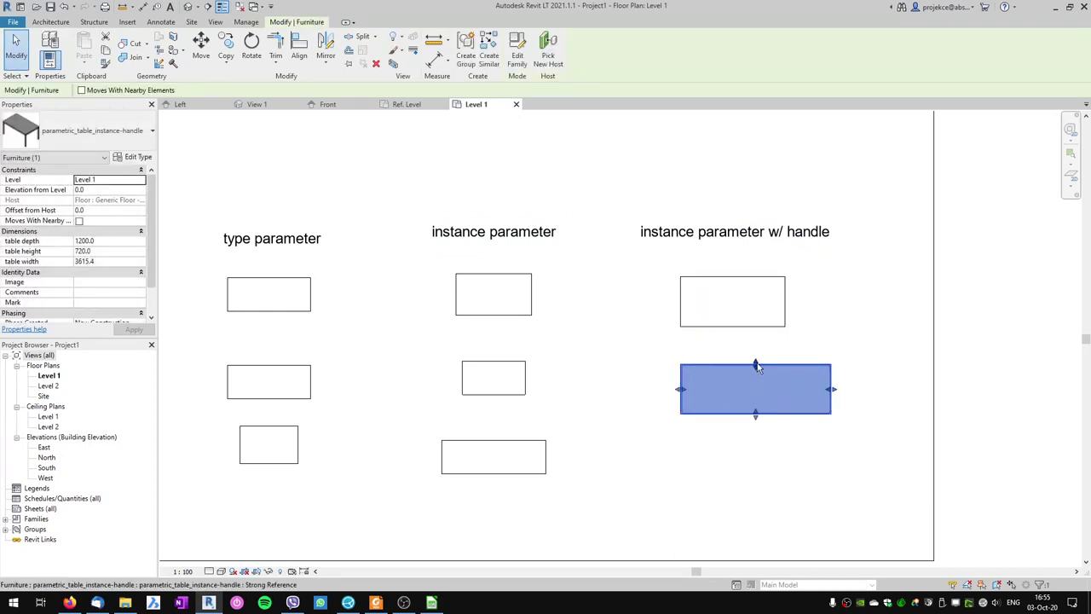
{"action": "left_click_drag", "start_coordinate": [756, 366], "coordinate": [755, 346]}
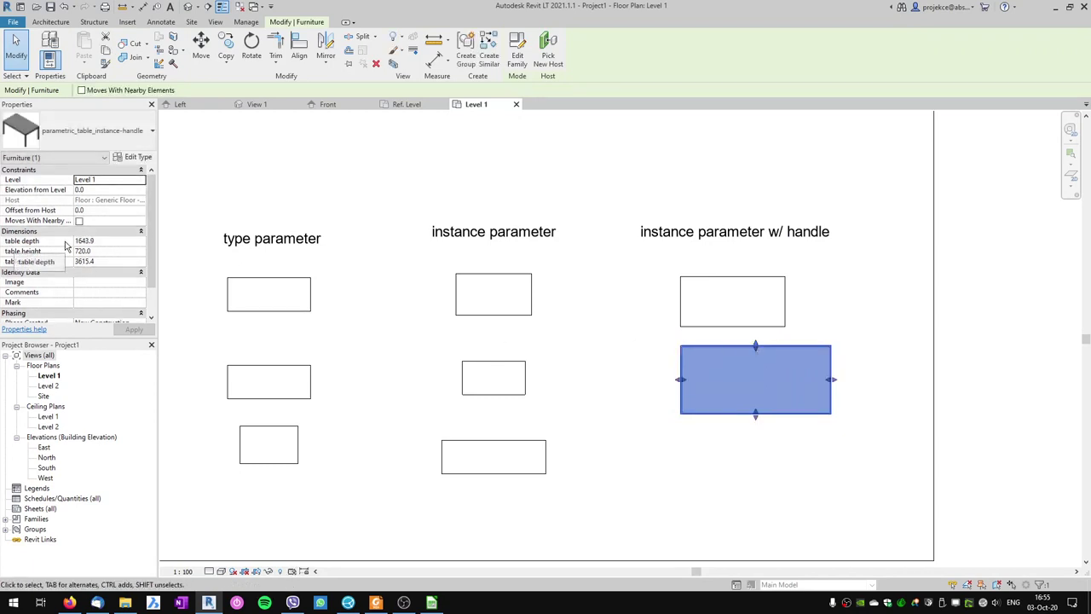
{"action": "left_click", "coordinate": [604, 338]}
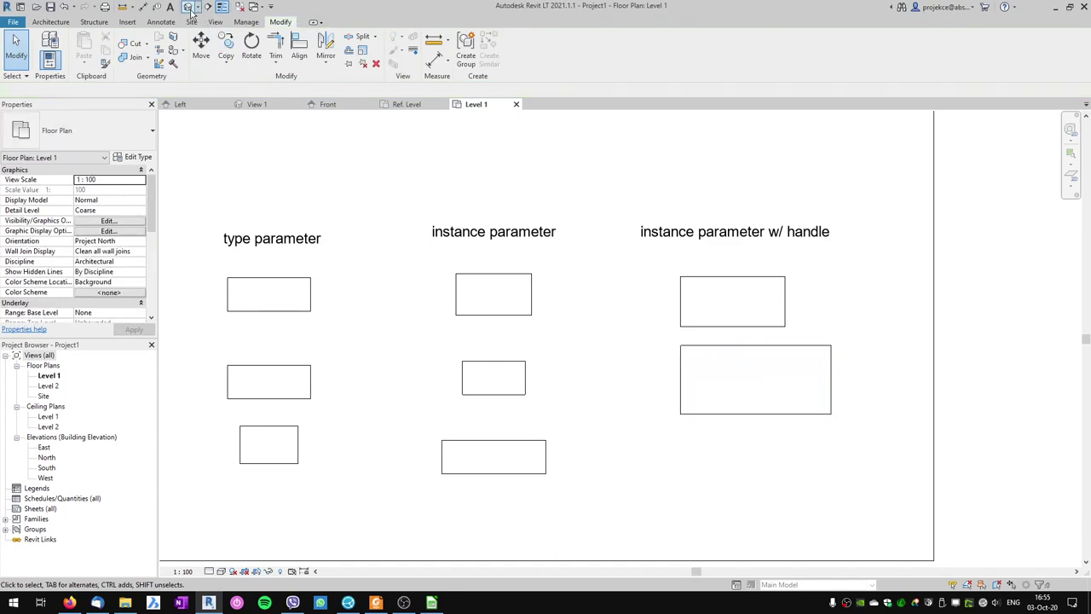
Open the default 3D view with 3D to inspect all the tables
{"action": "key", "text": "3"}
{"action": "key", "text": "d"}
{"action": "scroll", "coordinate": [622, 408], "scroll_direction": "up", "scroll_amount": 5}
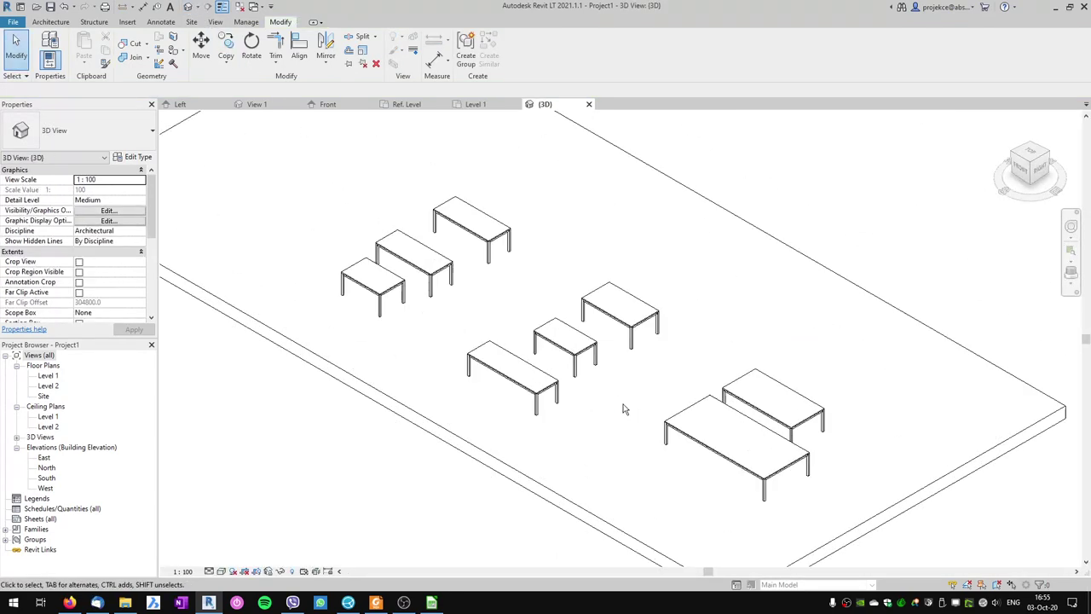